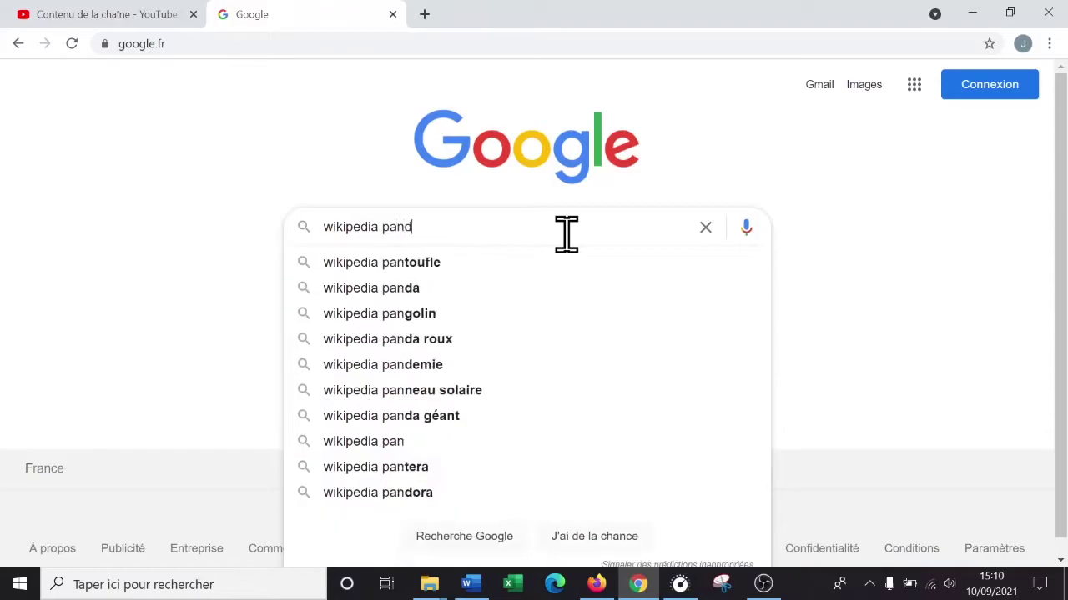
- Scroll the 'wikipedia panda' results and open the English Giant panda article
scroll(554, 241, "down", 3)
scroll(544, 221, "down", 2)
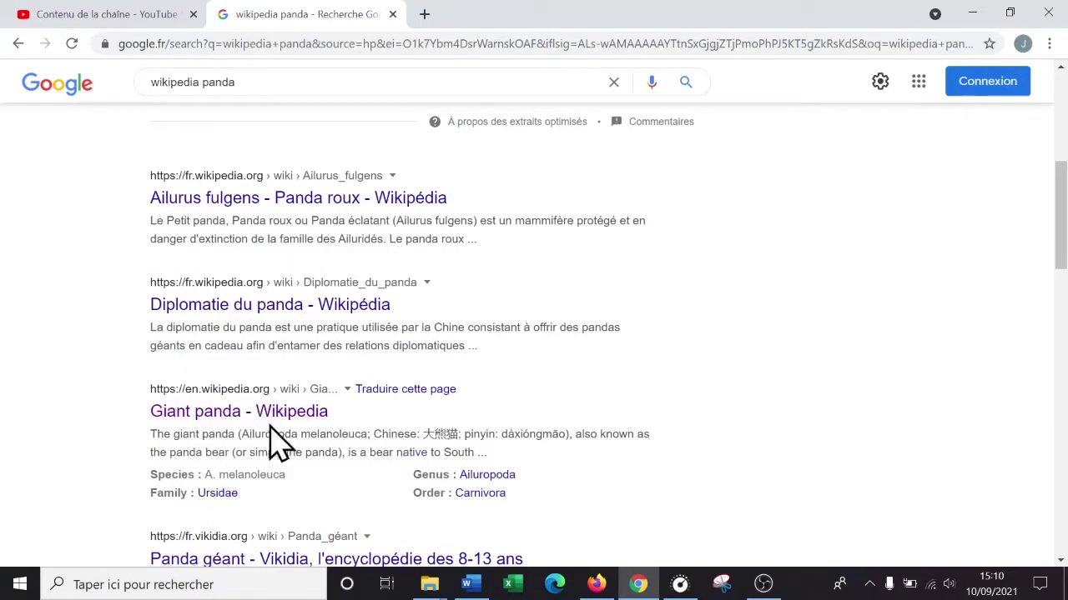
scroll(281, 434, "down", 1)
scroll(281, 434, "down", 2)
scroll(276, 436, "up", 2)
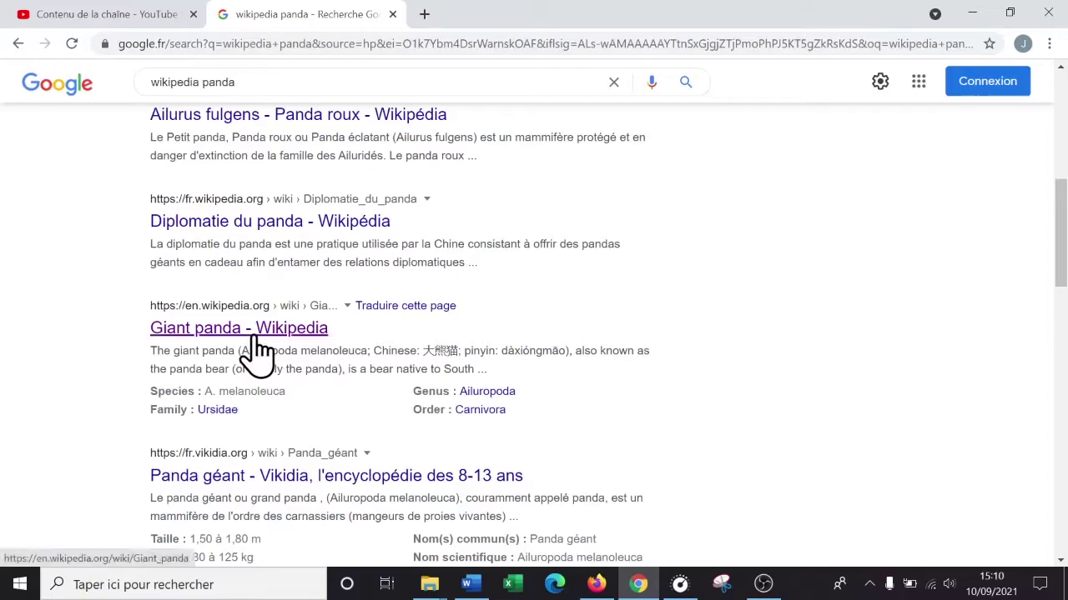
left_click(252, 331)
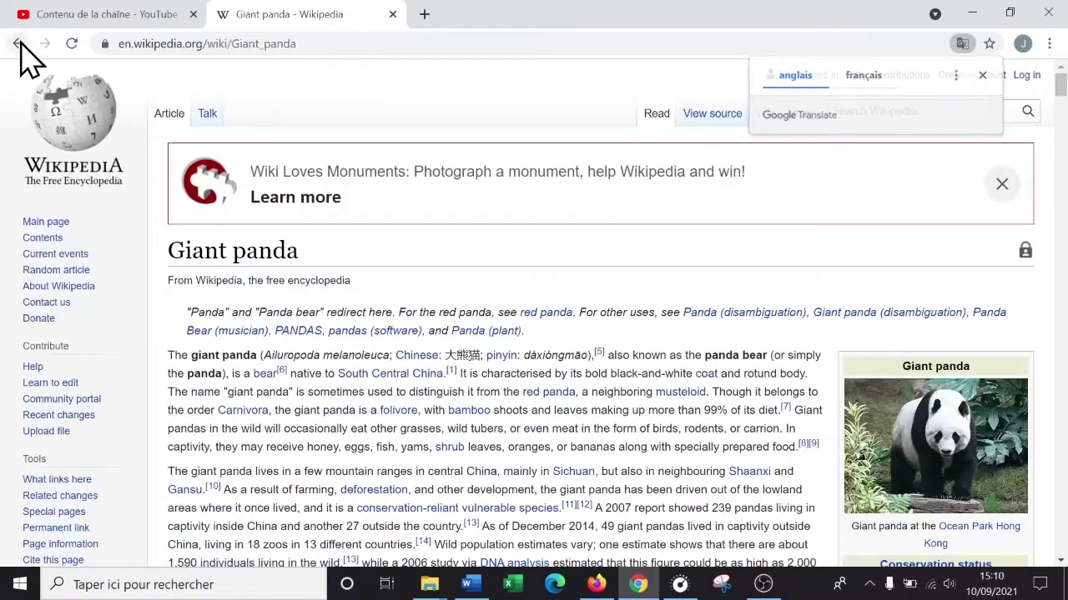
- Return to the results and open the French Ailurus fulgens article
left_click(18, 43)
scroll(336, 215, "up", 2)
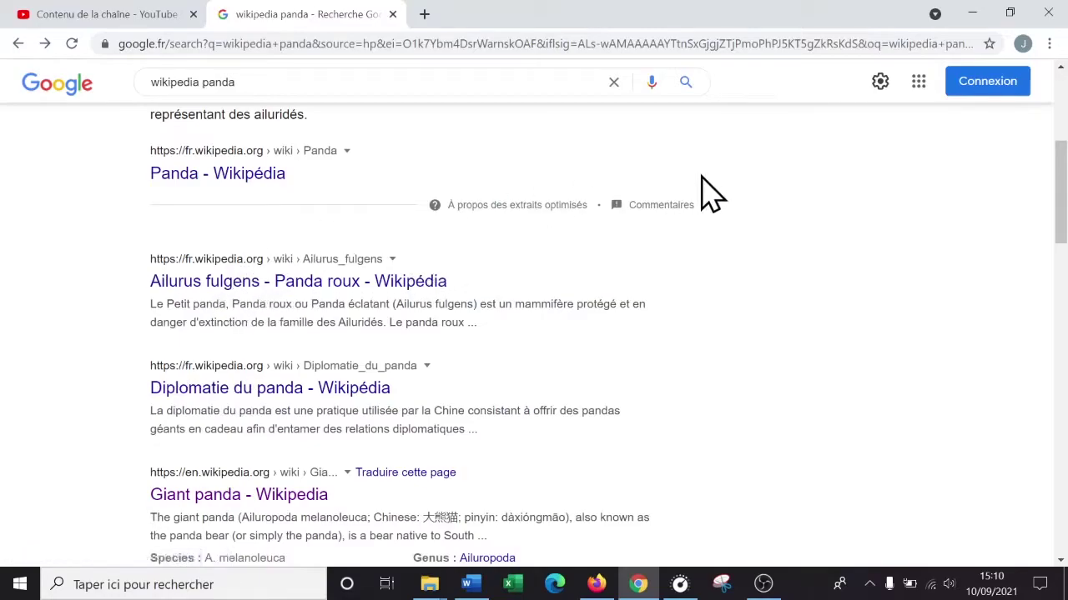
scroll(705, 193, "down", 1)
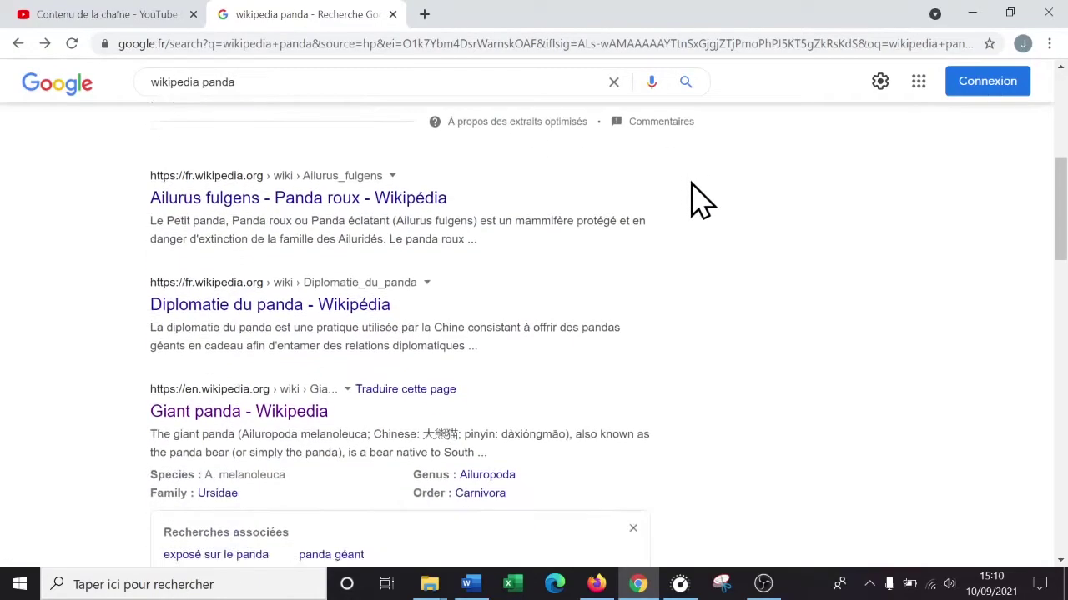
left_click(275, 200)
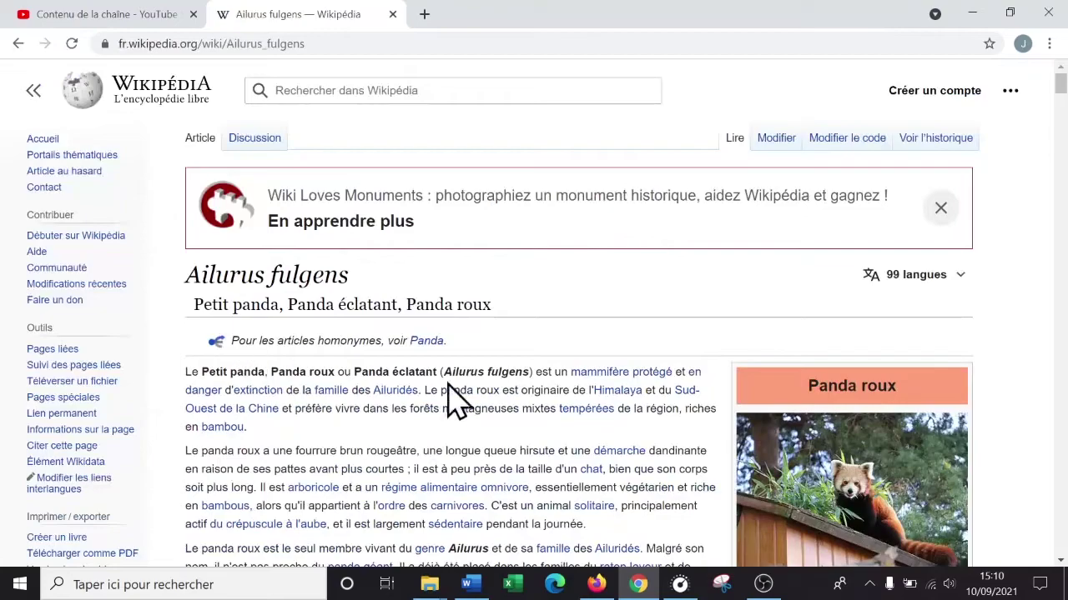
scroll(584, 377, "down", 3)
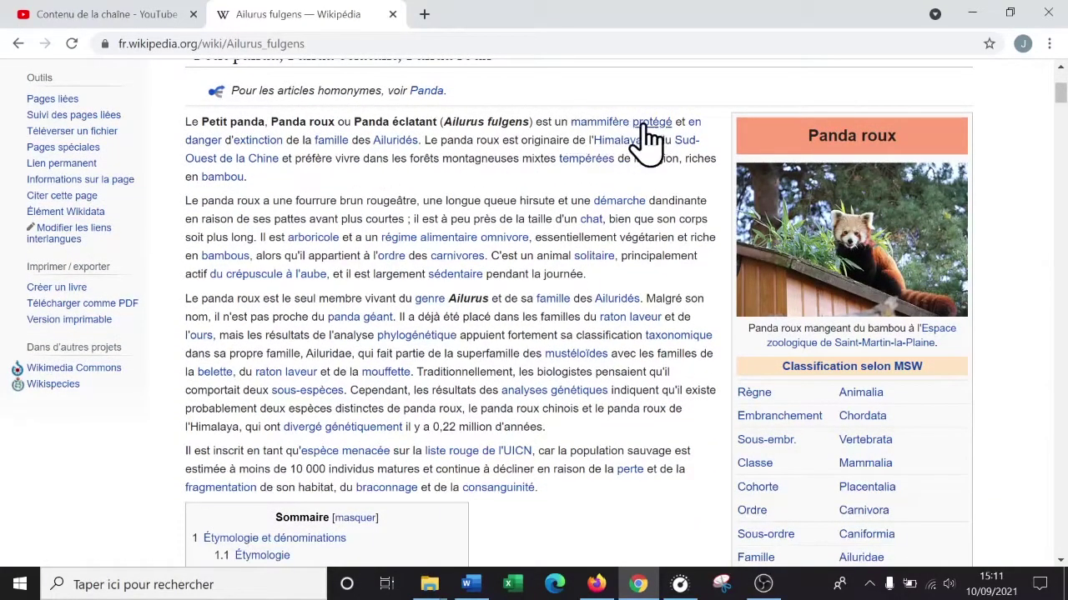
- Follow the bambou link and scroll the Bambou article down to its Bibliographie
left_click(233, 182)
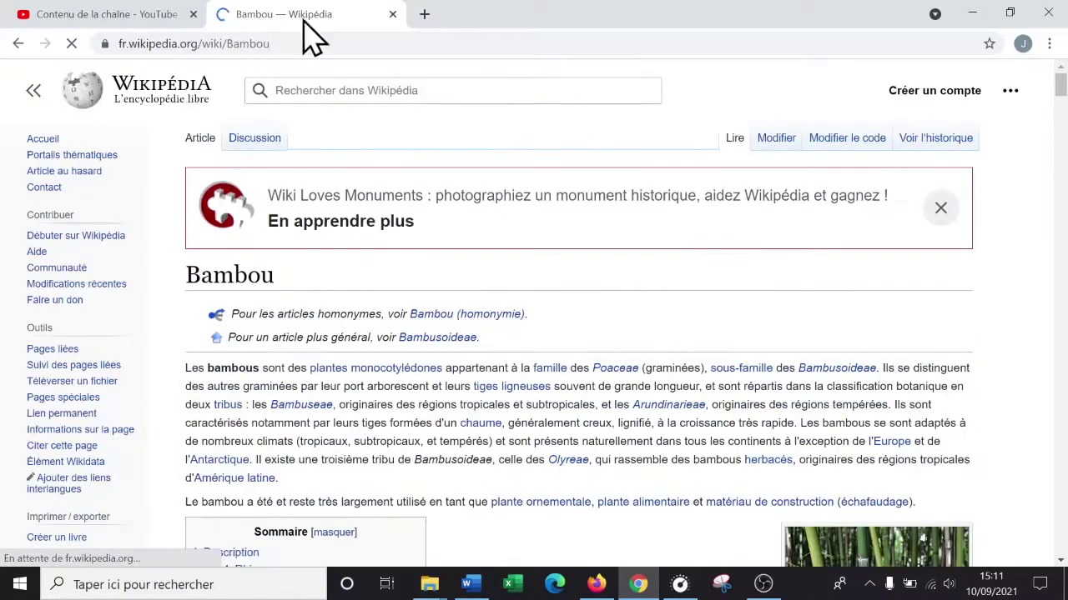
scroll(519, 310, "down", 5)
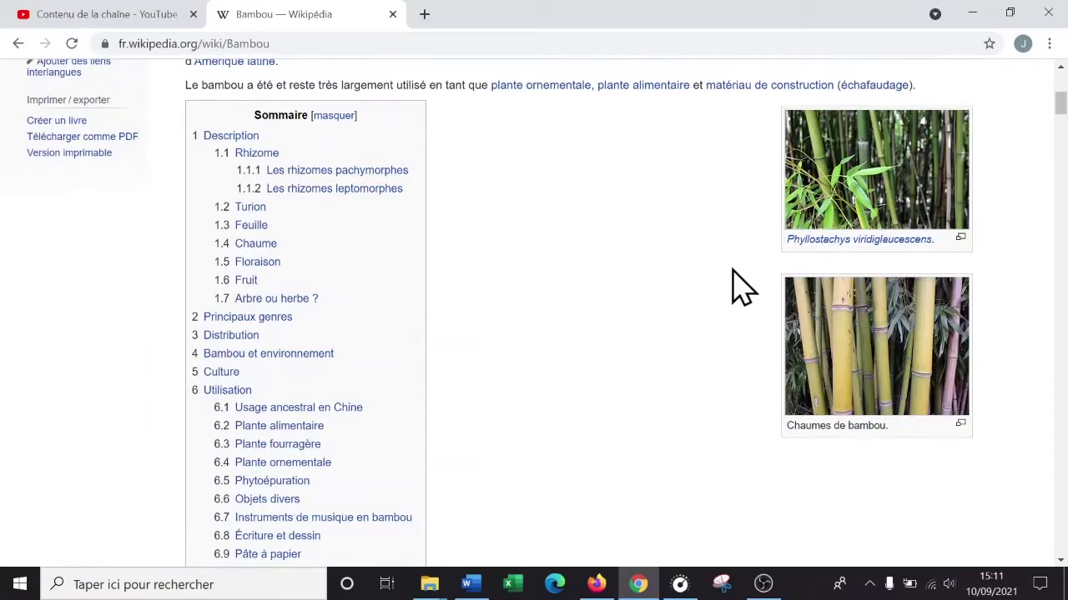
scroll(734, 283, "up", 4)
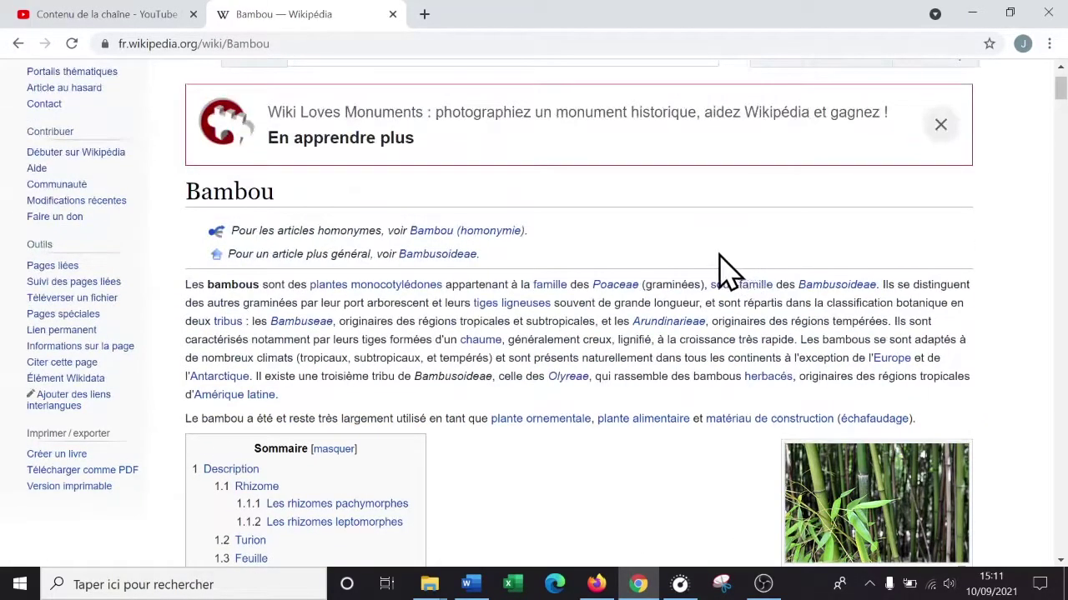
scroll(728, 271, "down", 20)
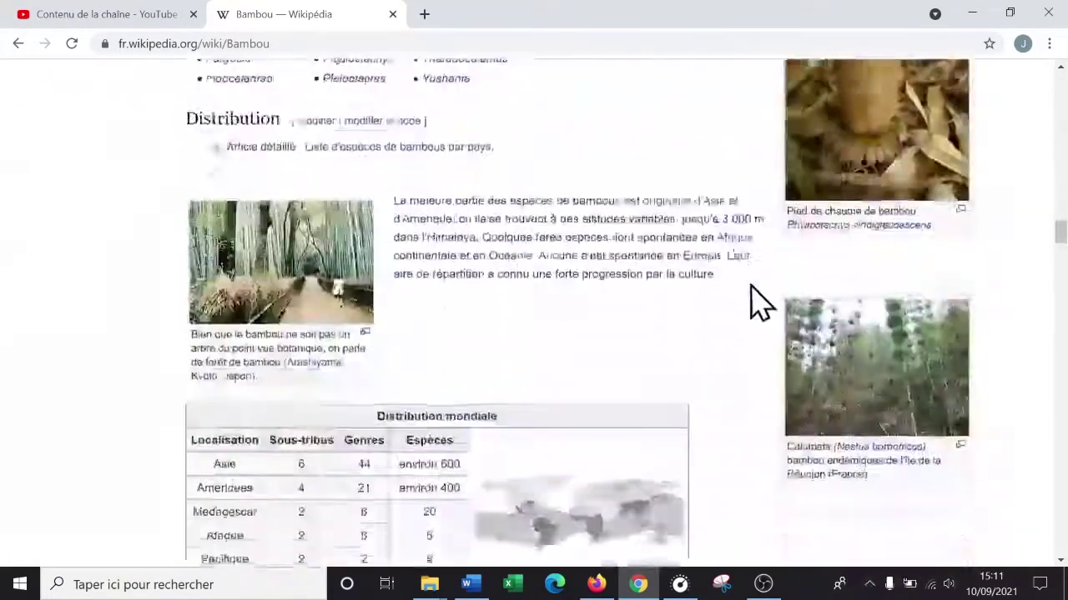
left_click_drag(1060, 231, 1060, 522)
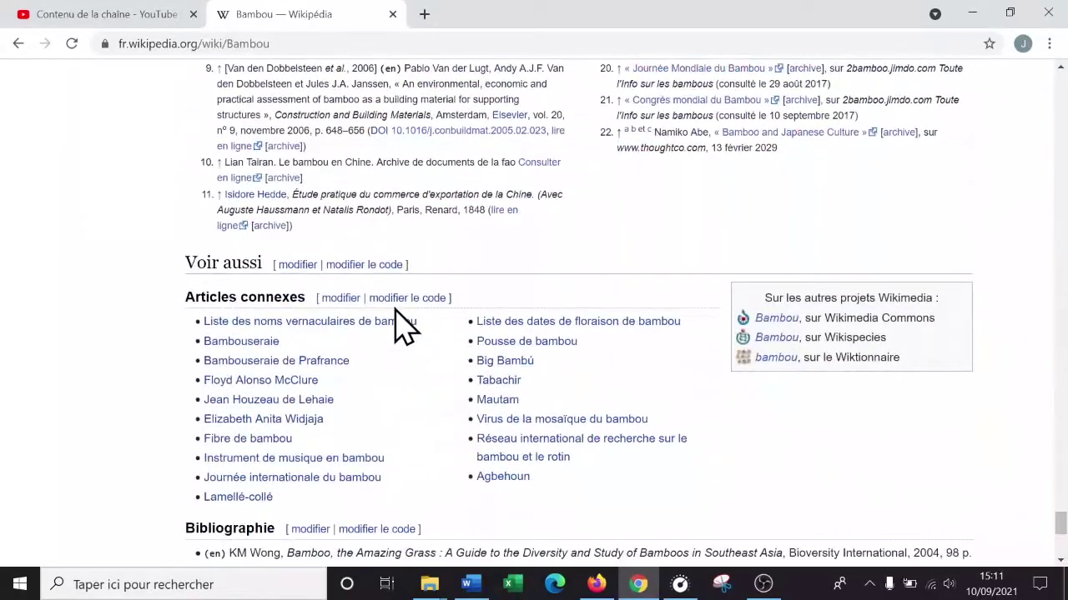
scroll(352, 308, "up", 4)
scroll(353, 308, "down", 8)
scroll(493, 310, "up", 3)
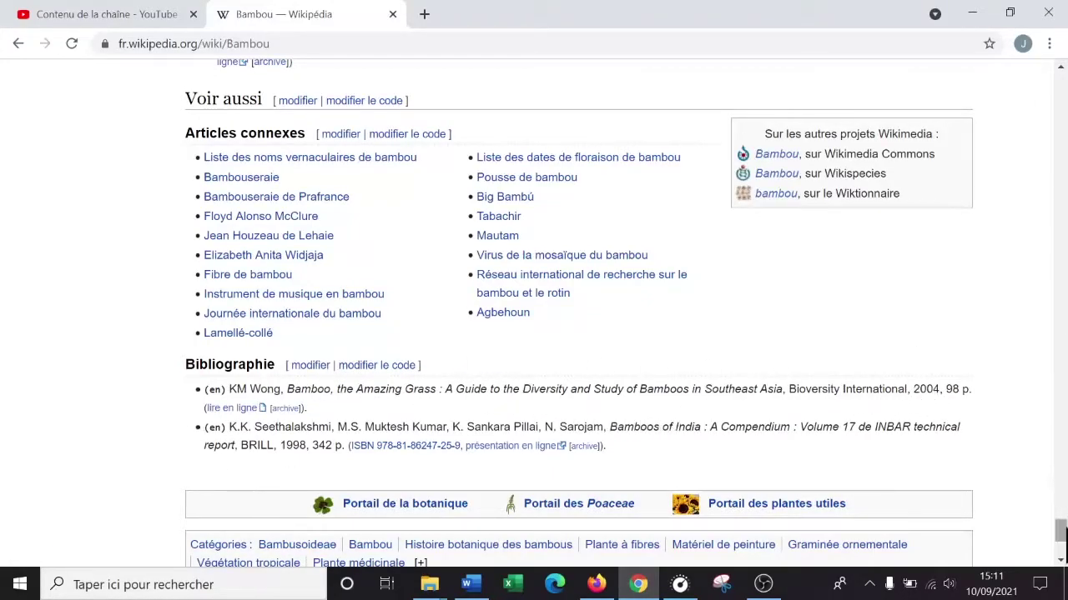
- Show Google Images results for 'internet toile' in a new tab, then minimize to the desktop
left_click(424, 14)
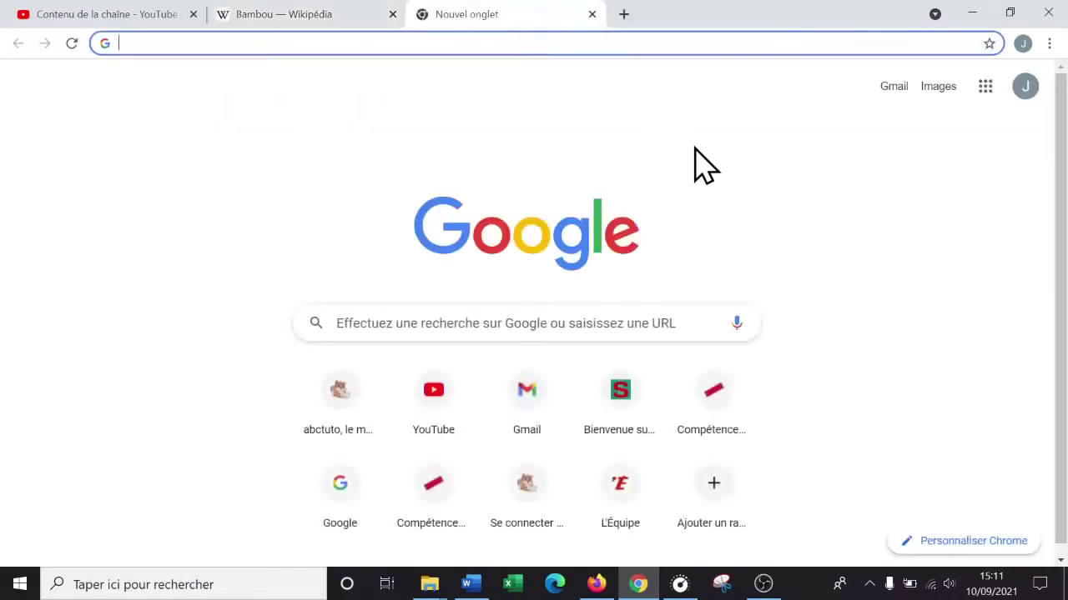
type("internet toile")
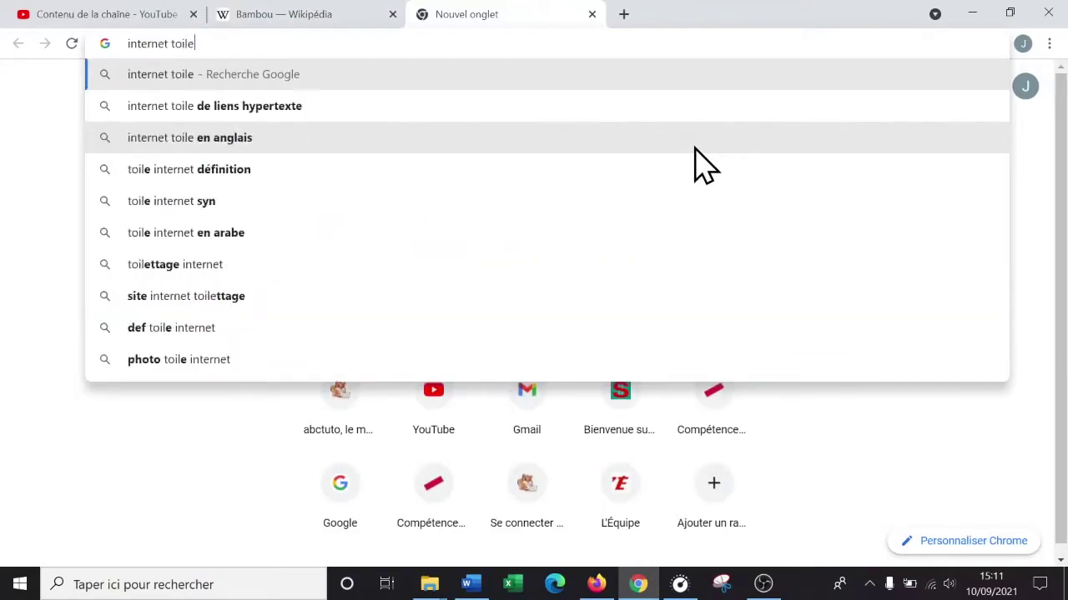
key("Return")
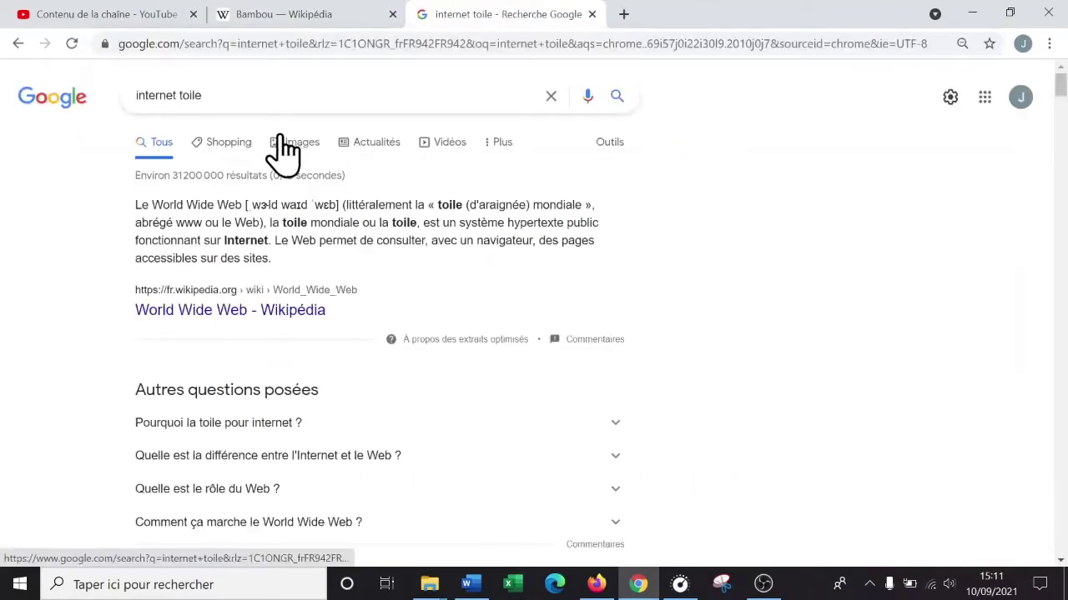
left_click(302, 164)
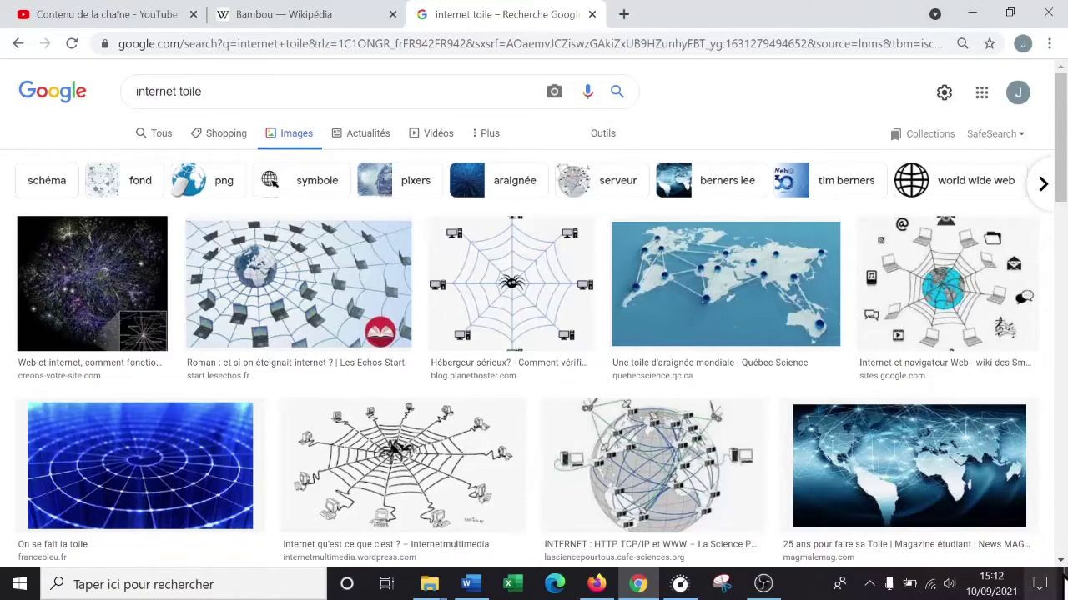
left_click(1065, 586)
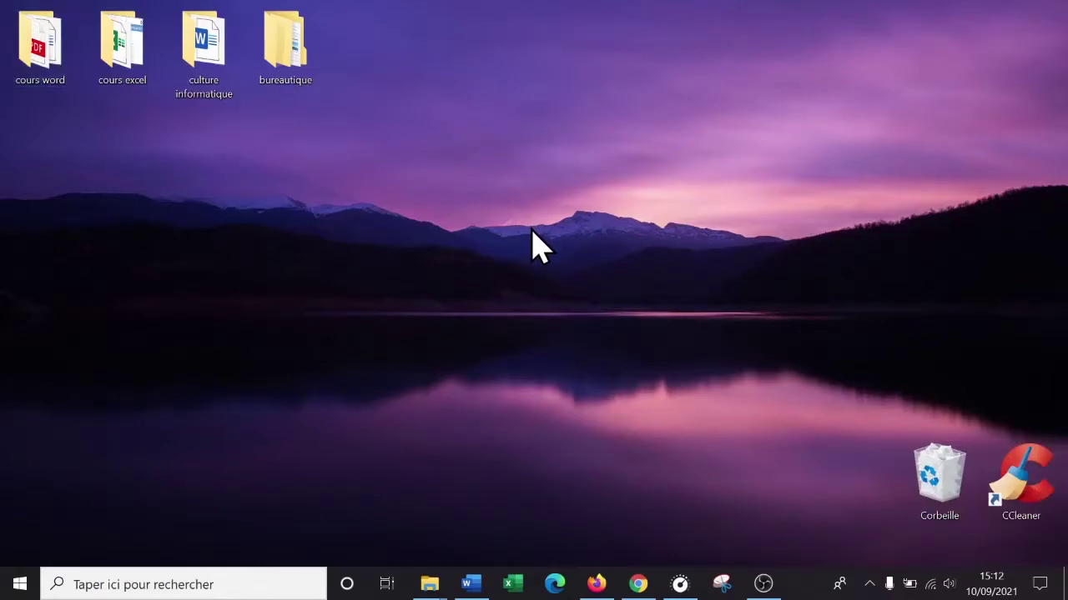
- Create a new folder named 'lien hypertexte' inside bureautique
double_click(285, 63)
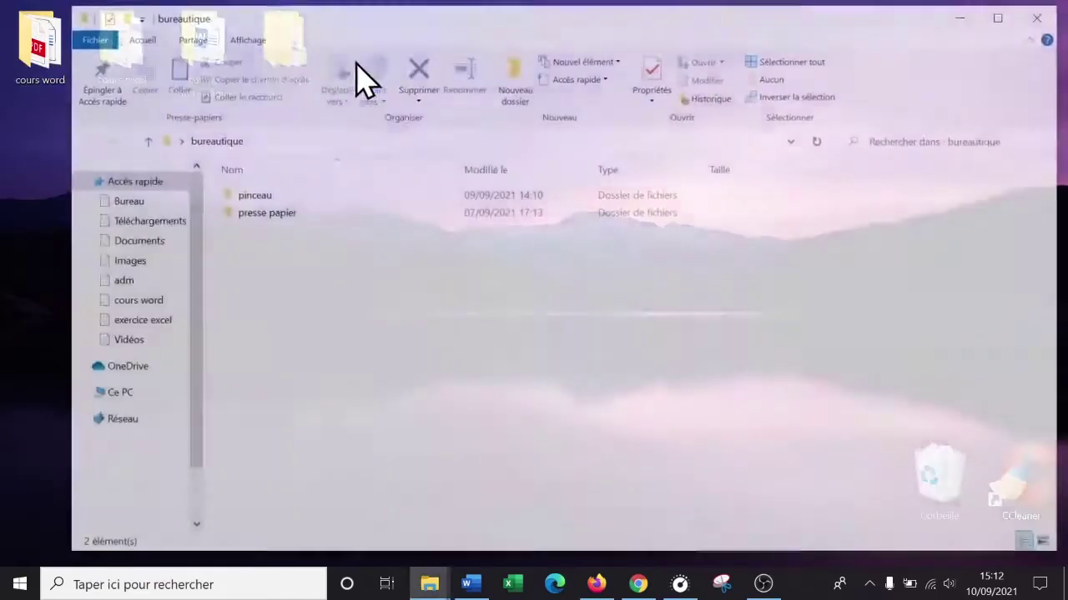
right_click(257, 297)
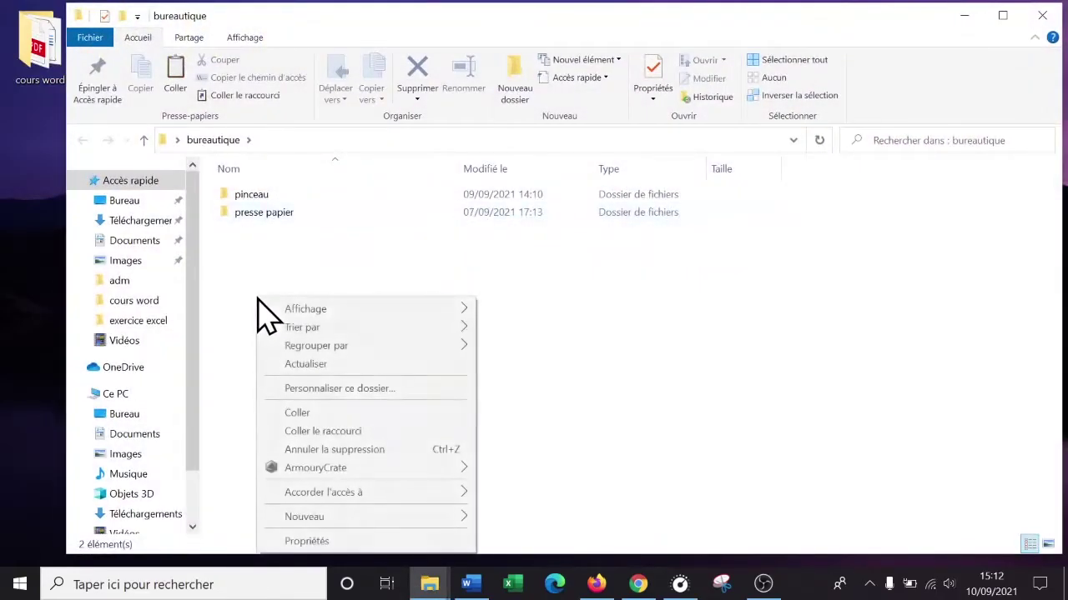
mouse_move(354, 525)
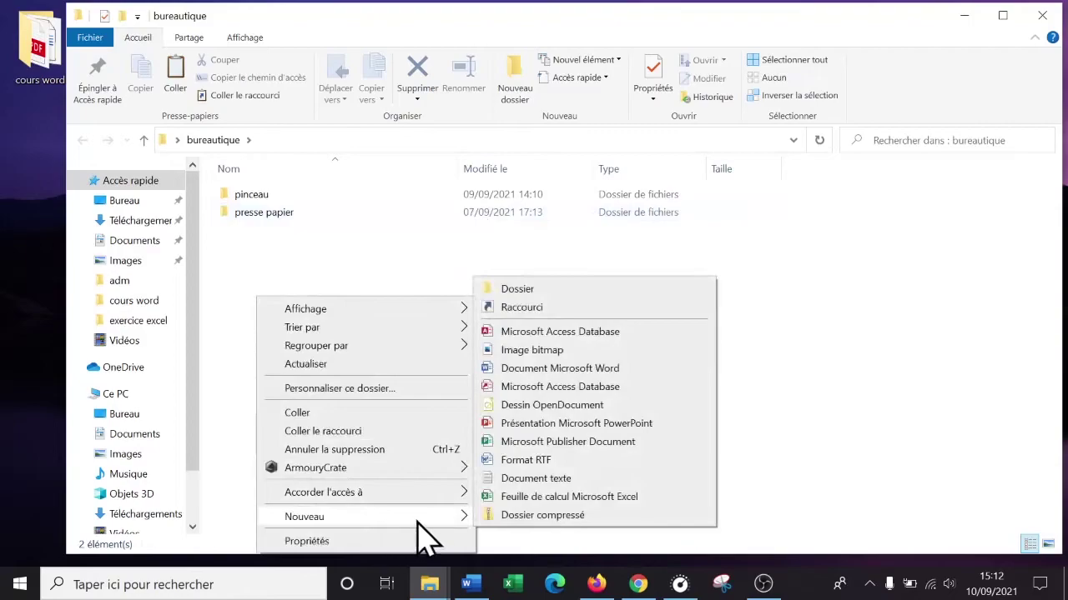
left_click(571, 291)
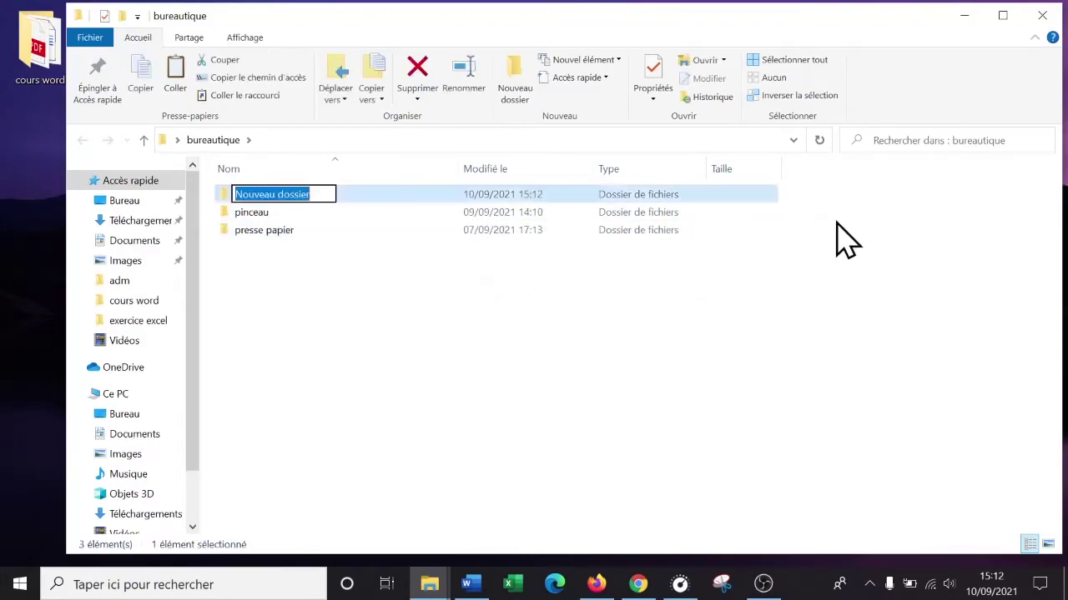
type("lien hypertexte")
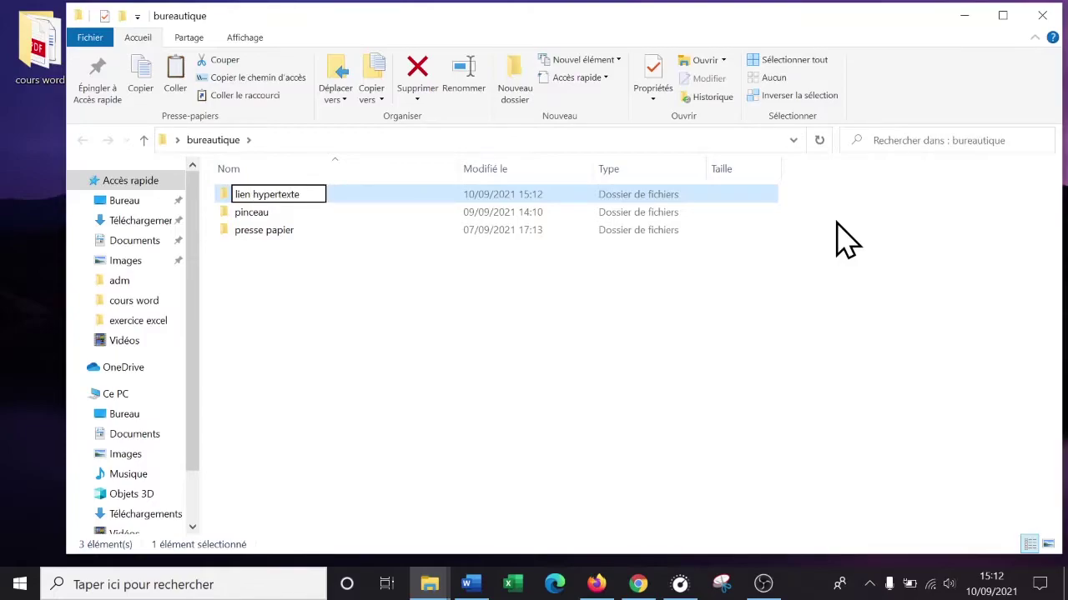
left_click(418, 383)
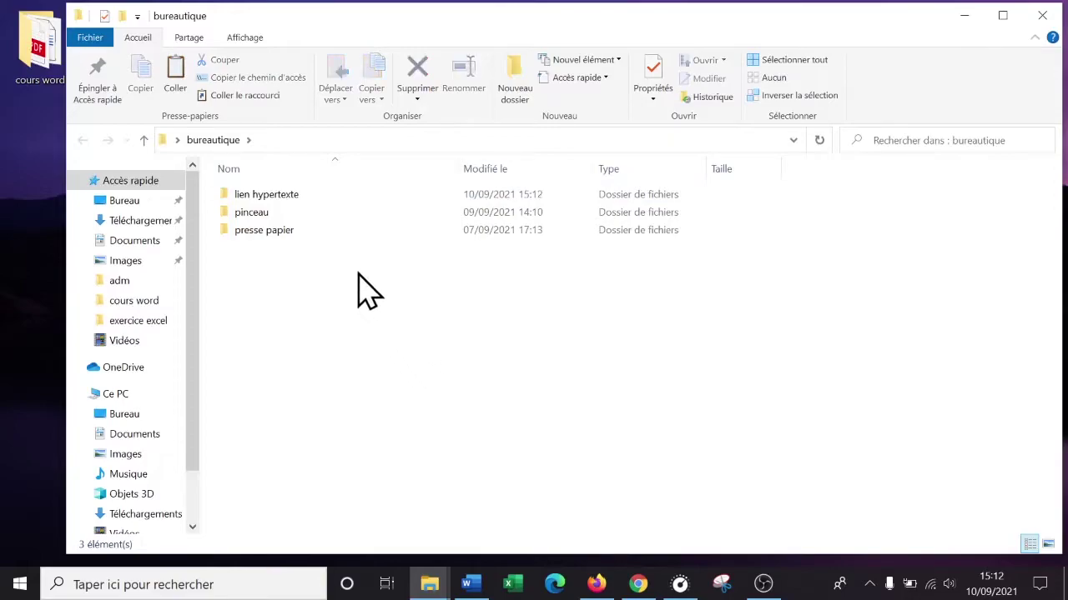
- Open the lien hypertexte folder and restore its window, moving it to the right
double_click(313, 218)
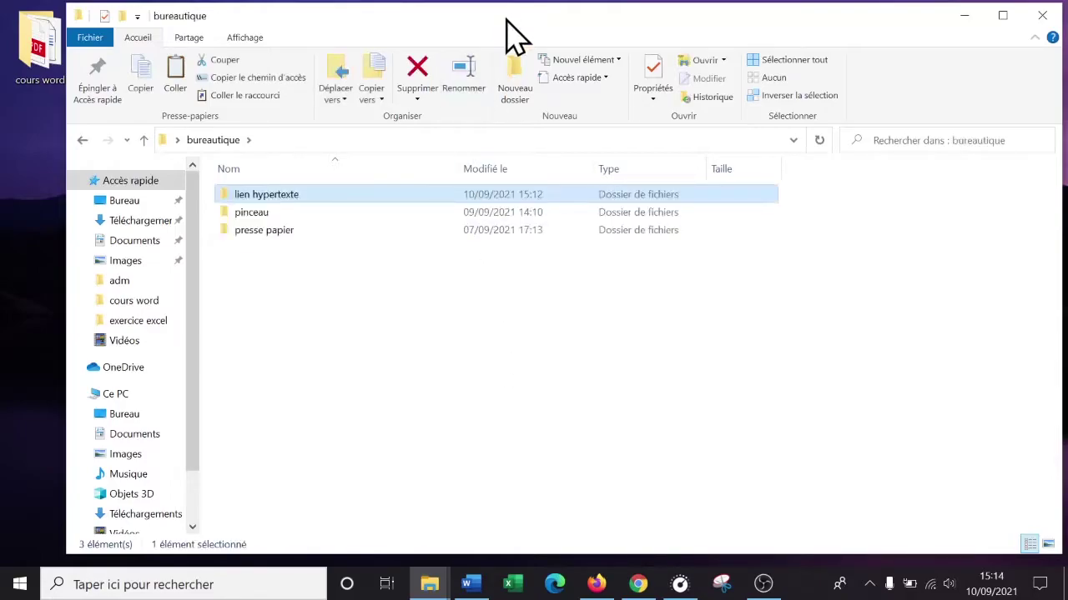
left_click_drag(512, 37, 524, 2)
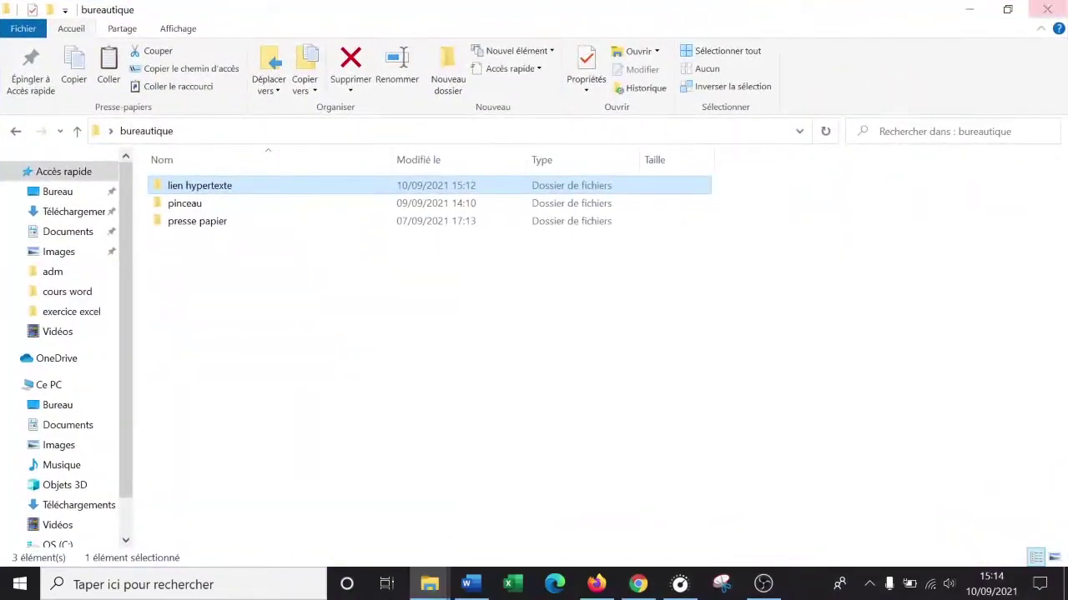
left_click(1007, 9)
left_click_drag(650, 29, 834, 48)
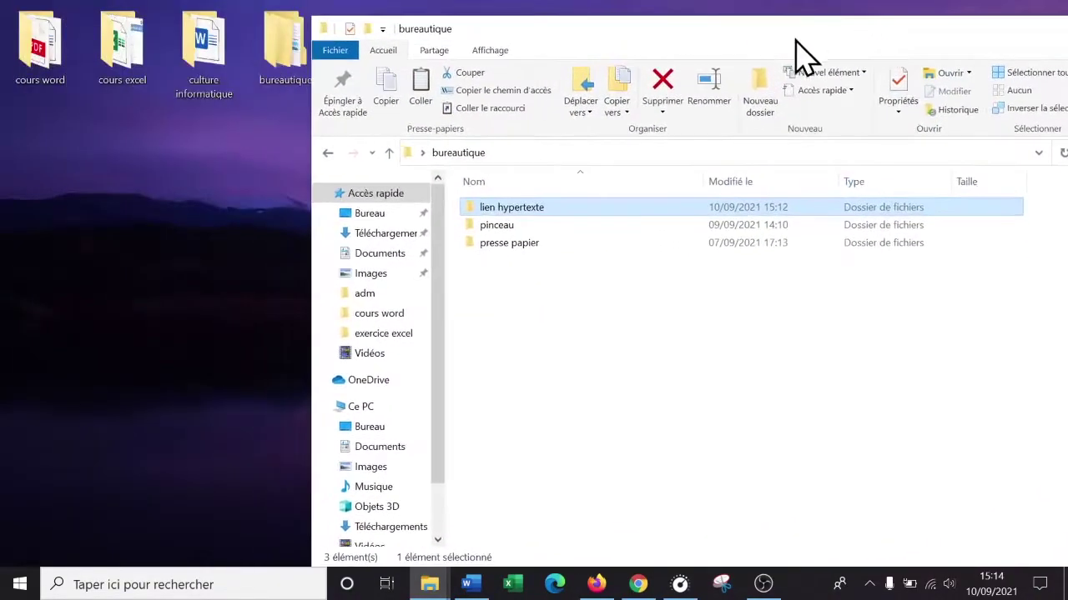
- Open the cours word folder beside lien hypertexte, closing culture informatique
double_click(213, 58)
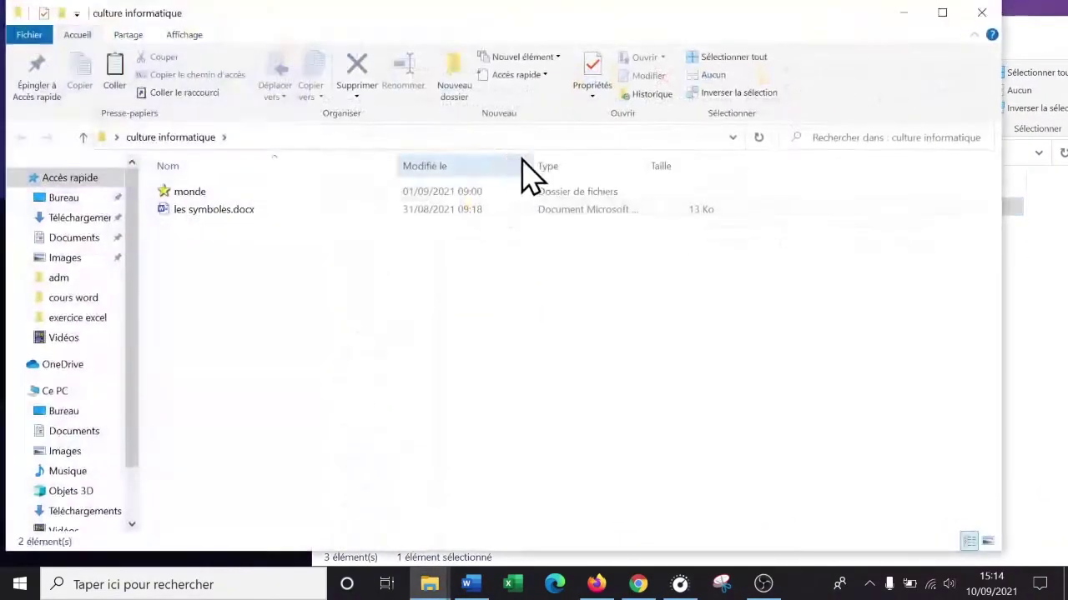
left_click(977, 13)
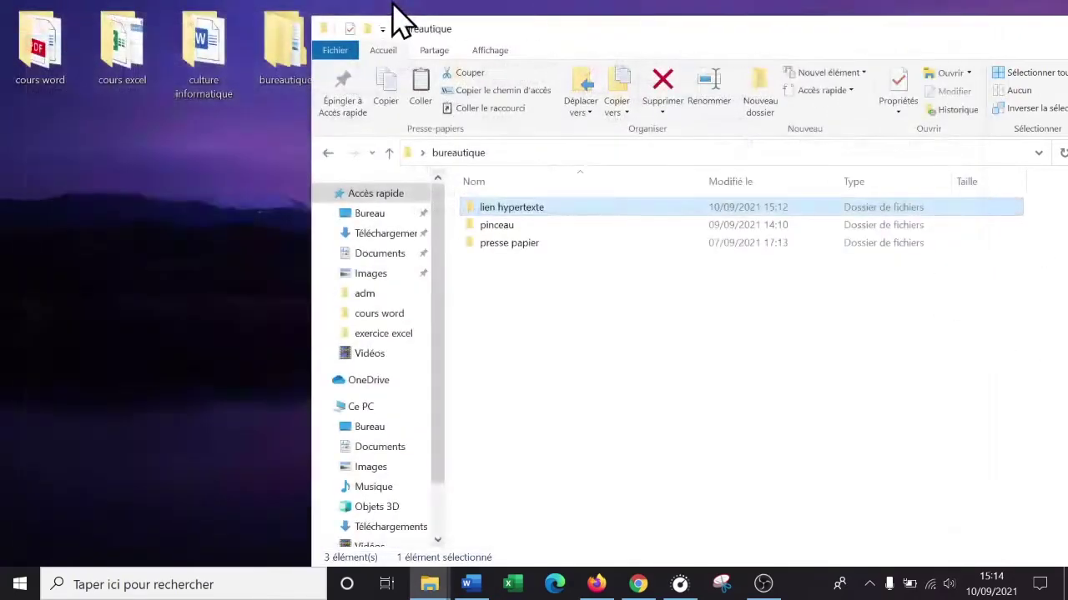
left_click(50, 63)
double_click(50, 63)
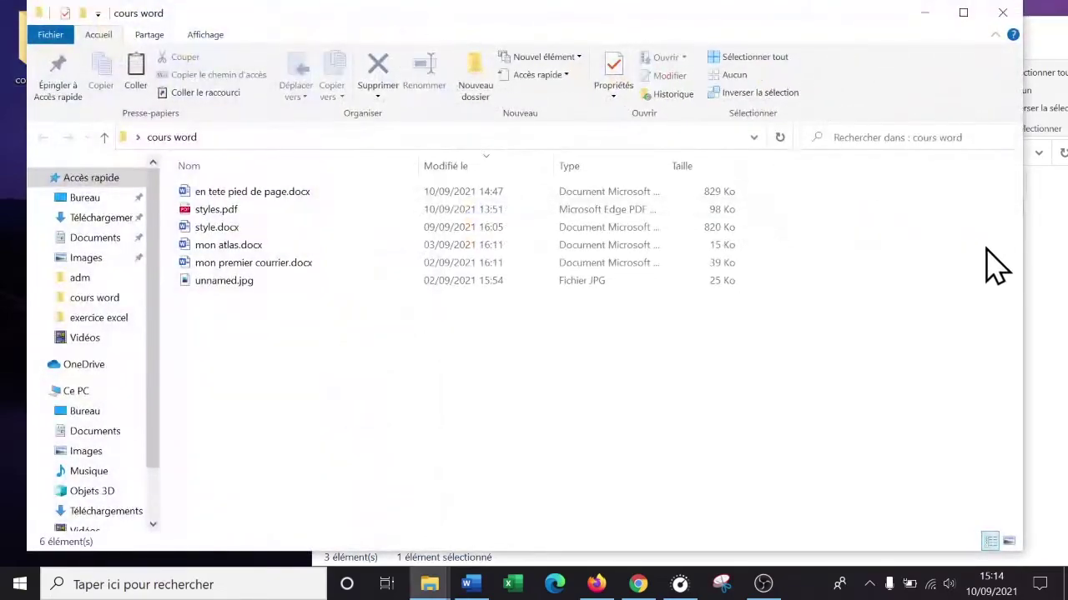
left_click_drag(1020, 281, 412, 286)
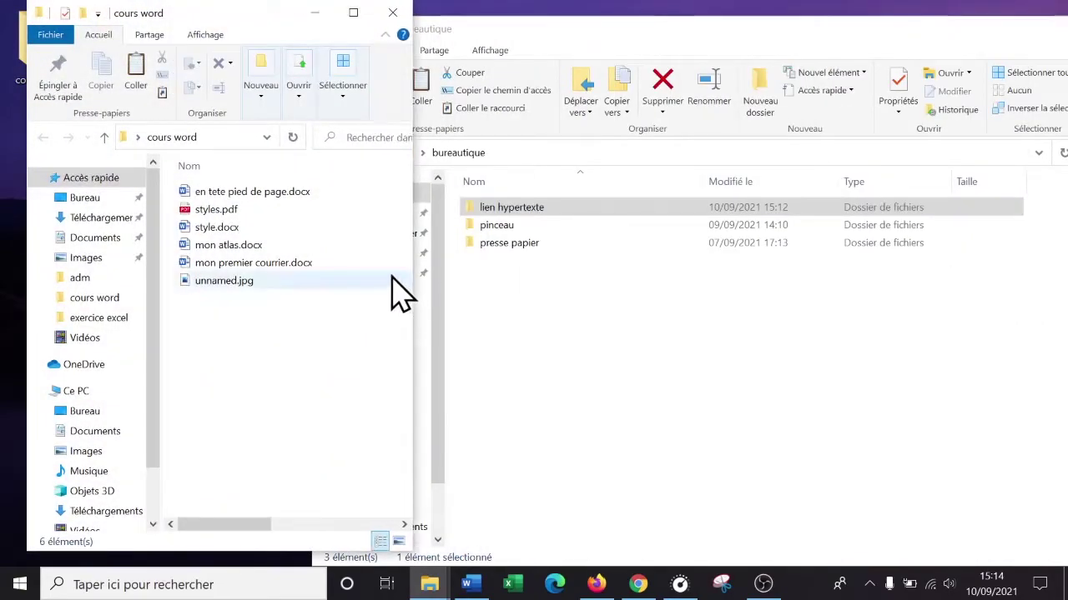
- Copy en tete pied de page.docx into lien hypertexte and rename it lien hypertexte.docx
right_click(248, 190)
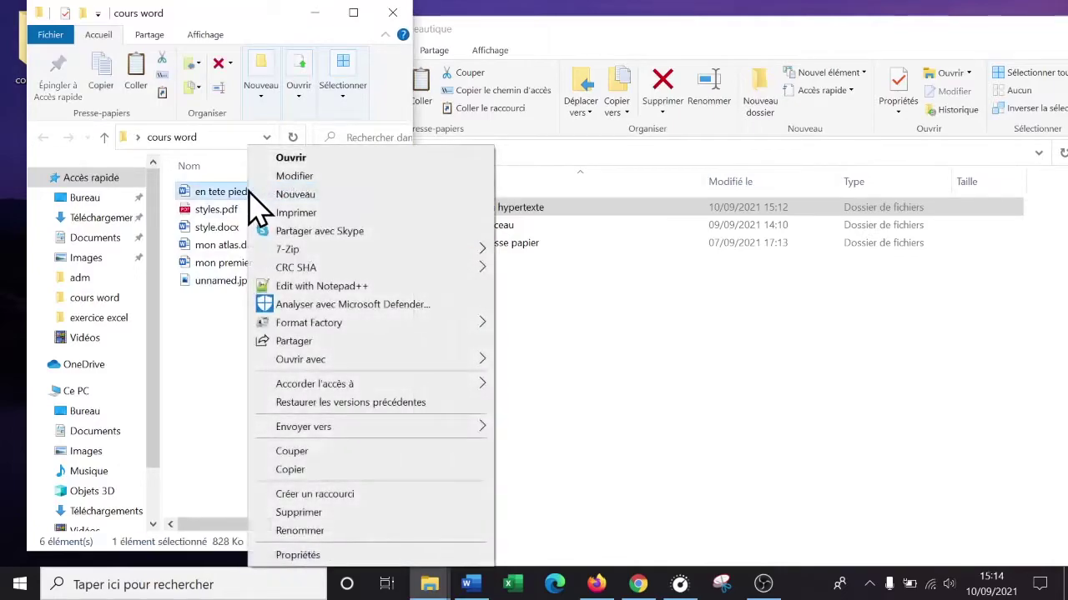
left_click(314, 472)
double_click(561, 219)
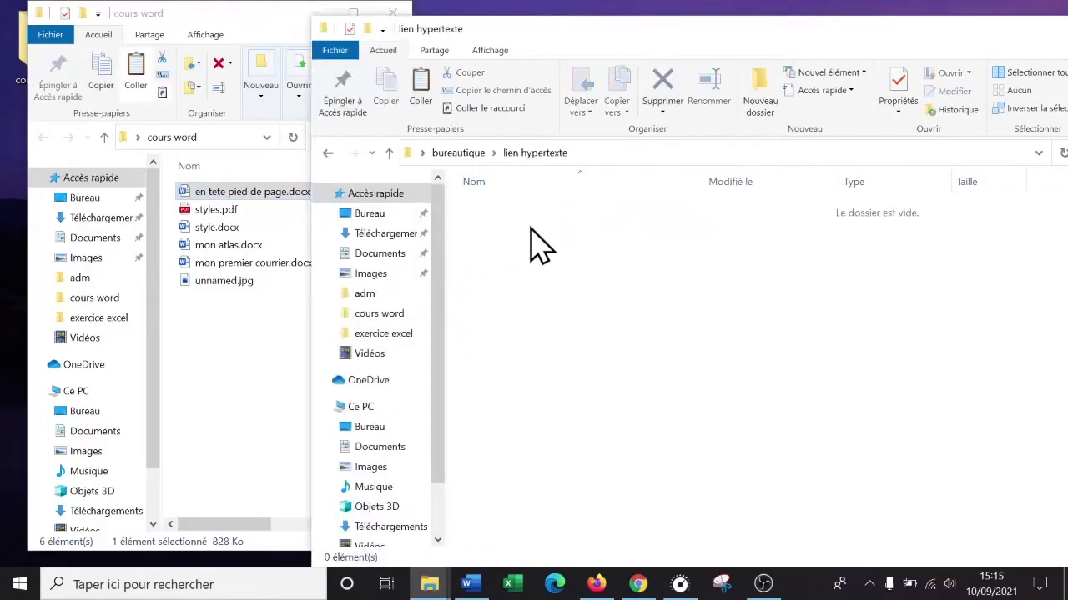
right_click(538, 261)
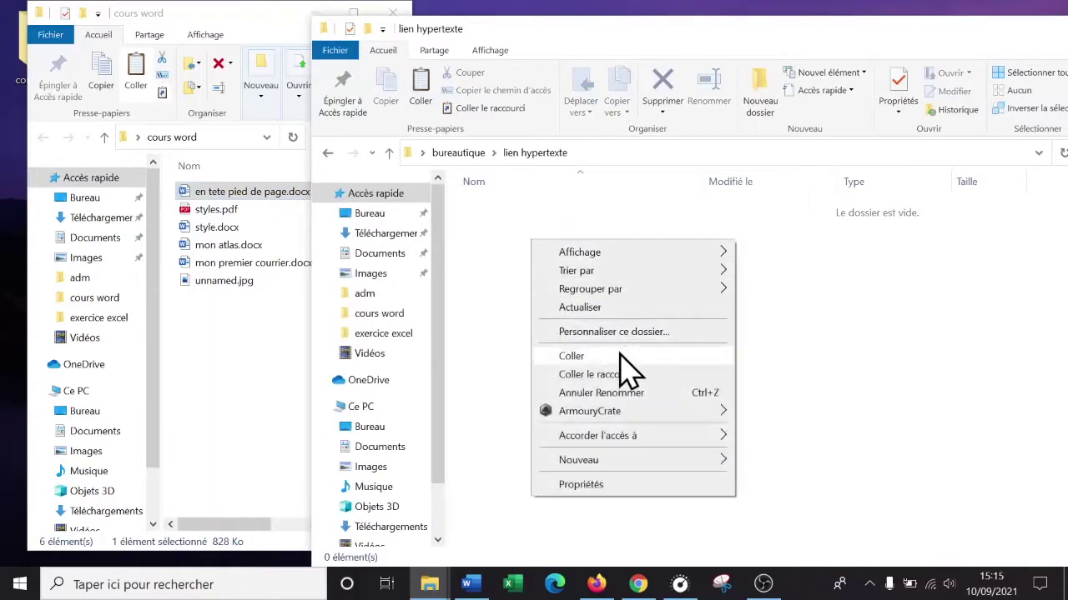
left_click(576, 356)
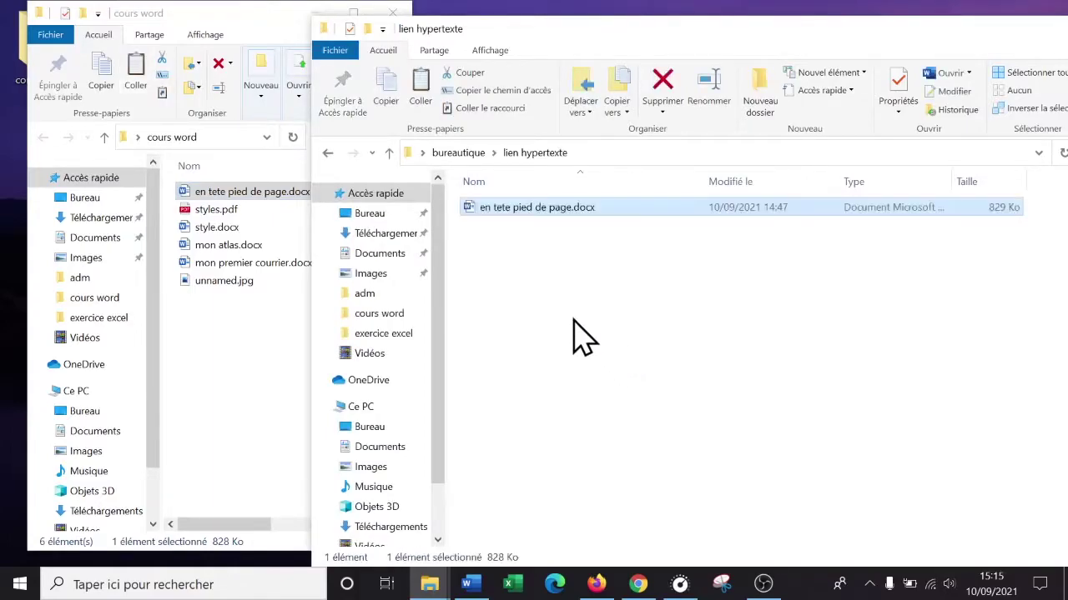
left_click(538, 221)
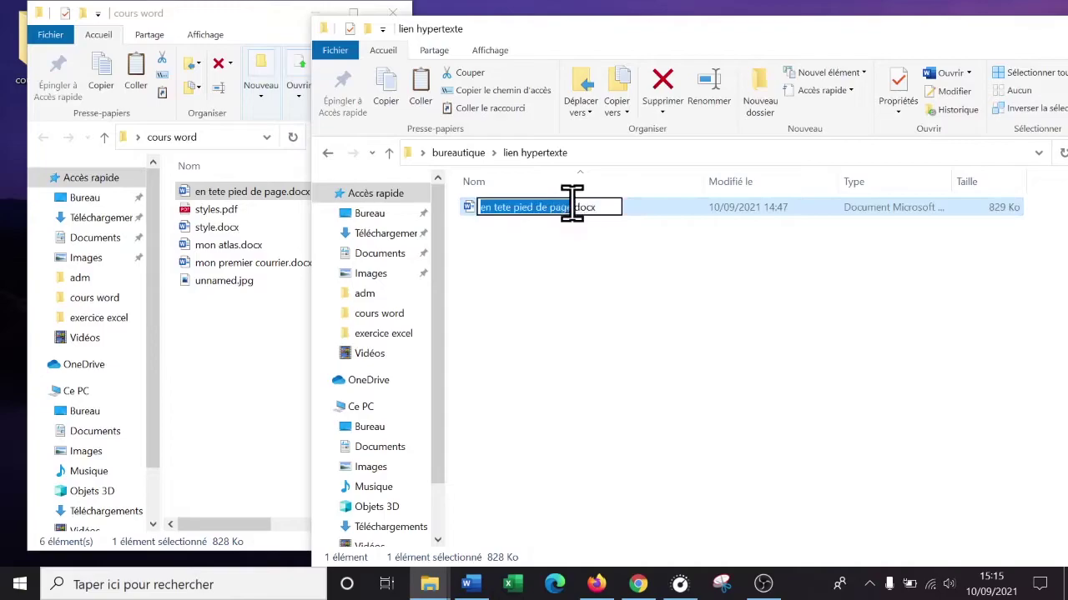
type("lien hypertexte")
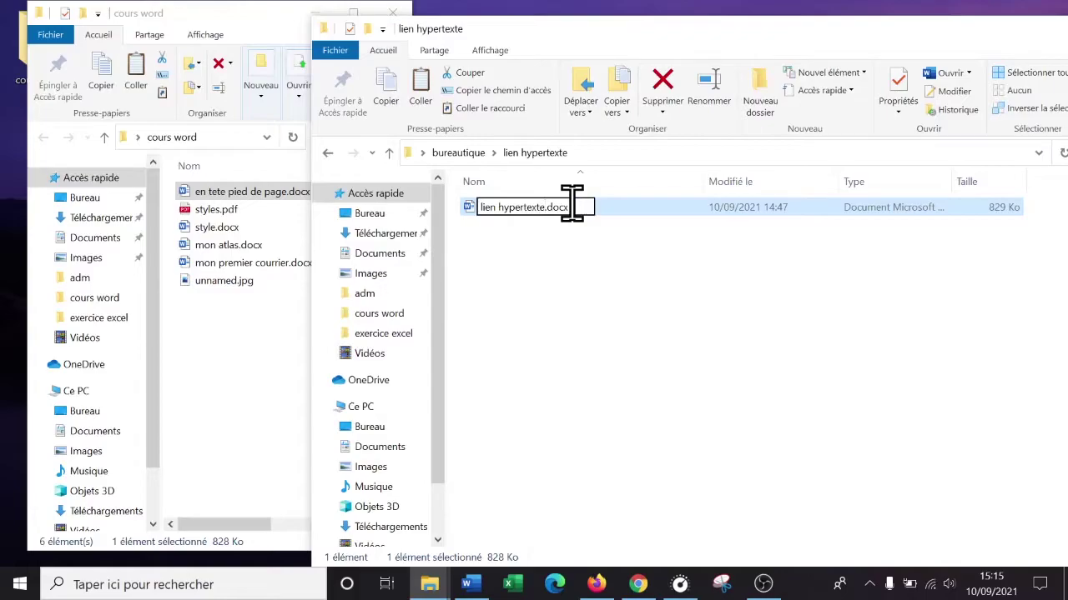
key("Return")
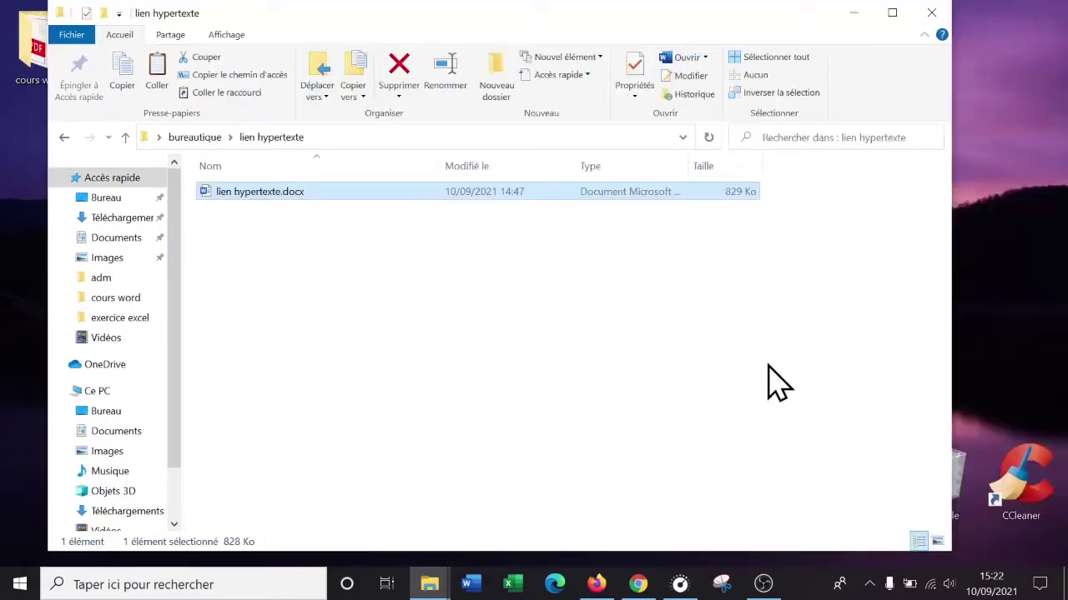
- Open lien hypertexte.docx and scroll through its table of contents and sections down to Afrique
double_click(269, 200)
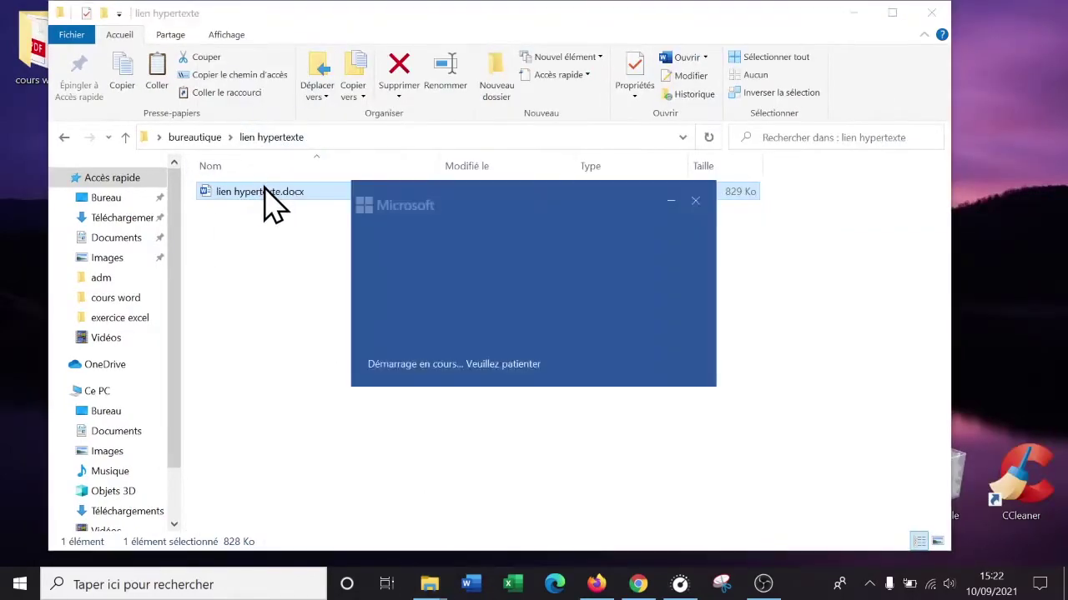
scroll(489, 241, "down", 15)
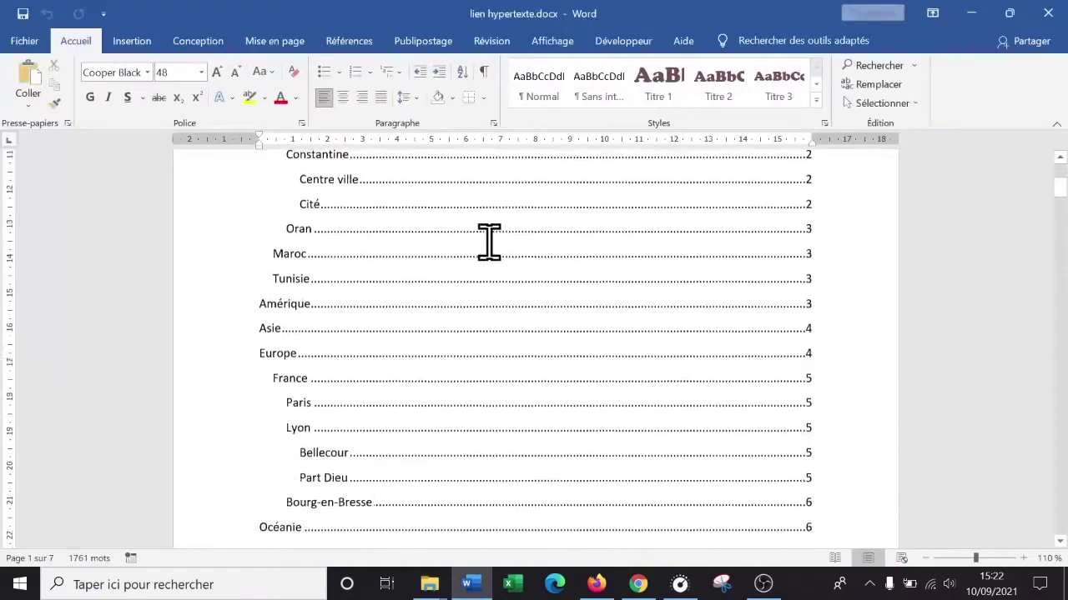
scroll(561, 283, "down", 1)
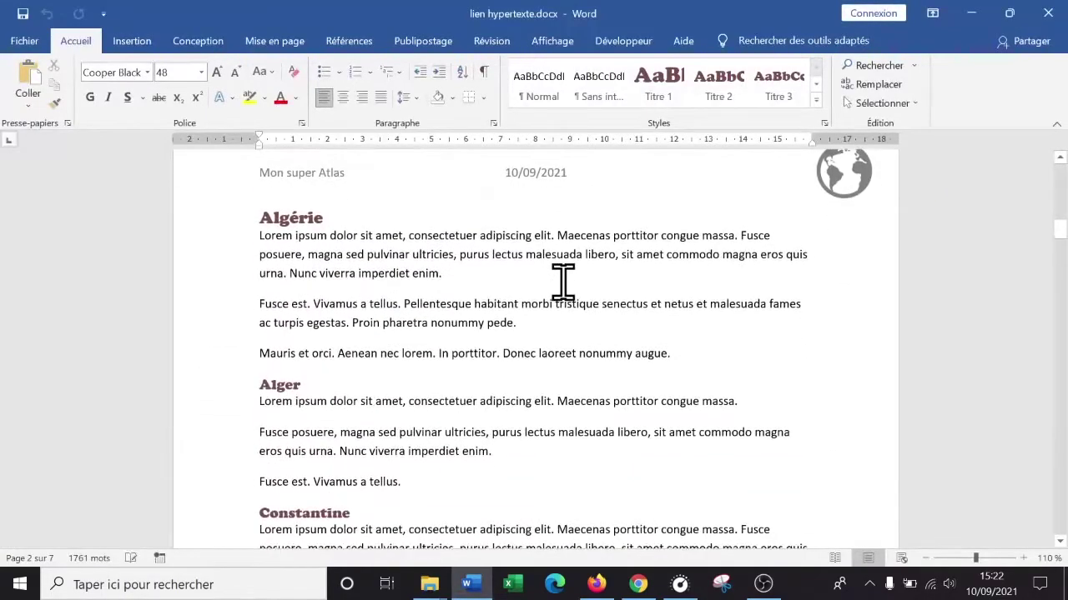
scroll(565, 281, "down", 12)
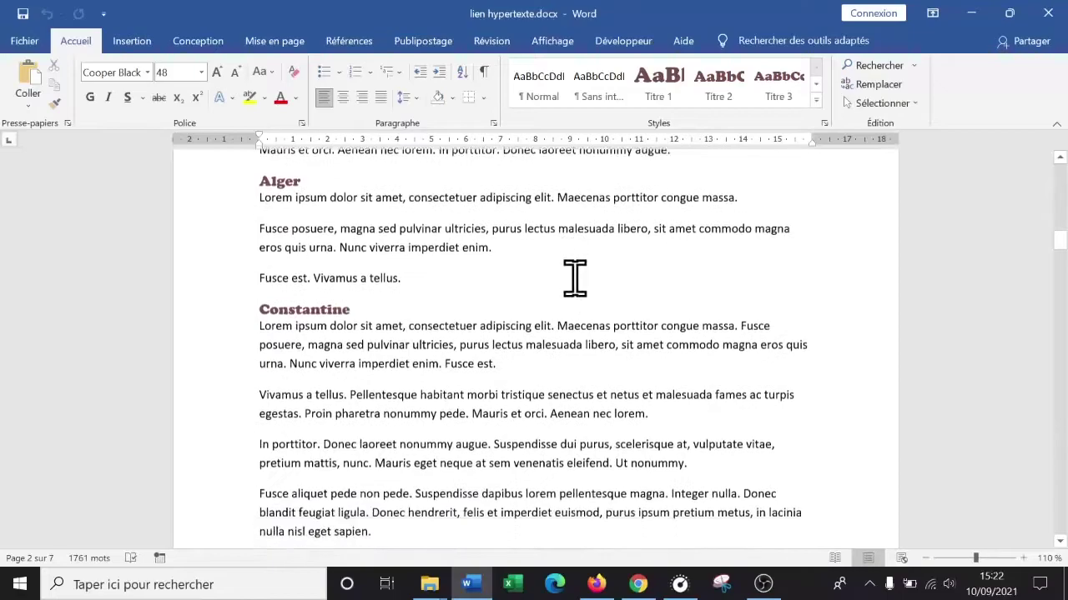
scroll(587, 281, "up", 16)
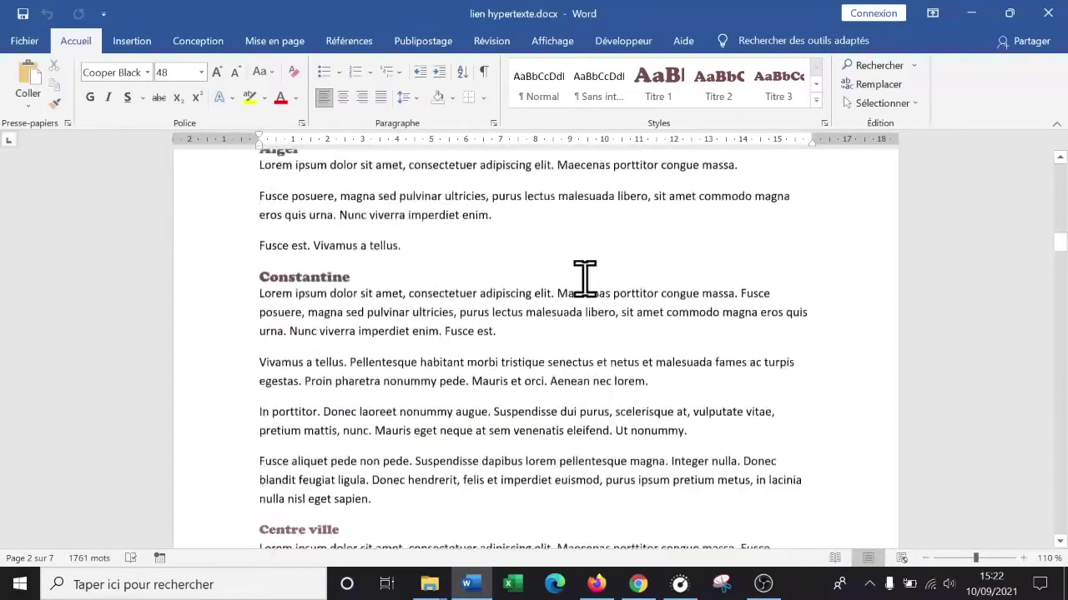
scroll(620, 322, "up", 15)
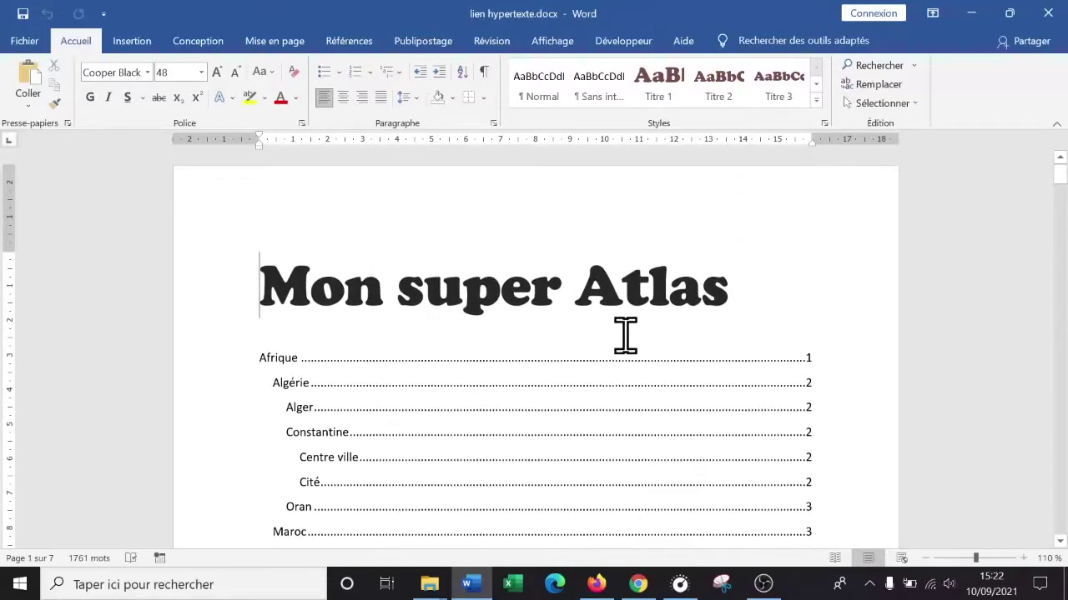
scroll(624, 339, "down", 15)
scroll(613, 330, "down", 4)
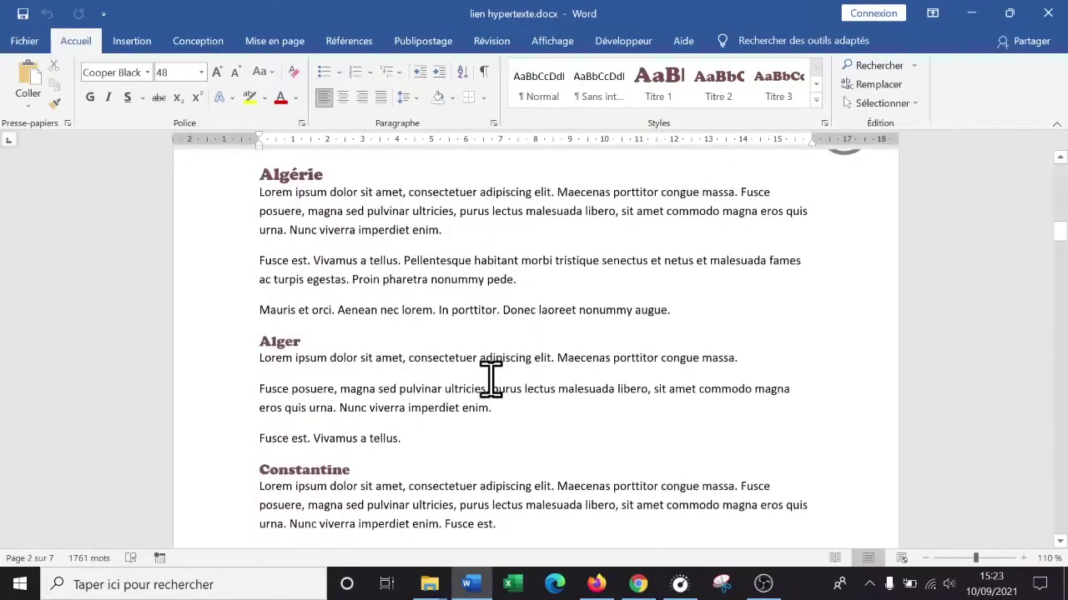
scroll(496, 378, "down", 6)
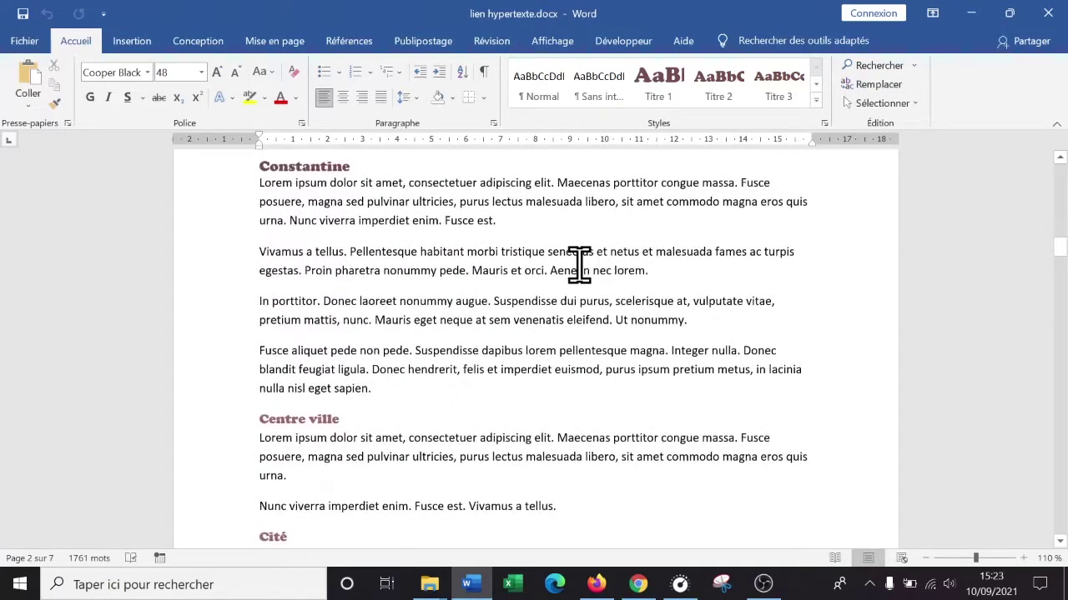
scroll(579, 264, "down", 5)
scroll(566, 422, "down", 5)
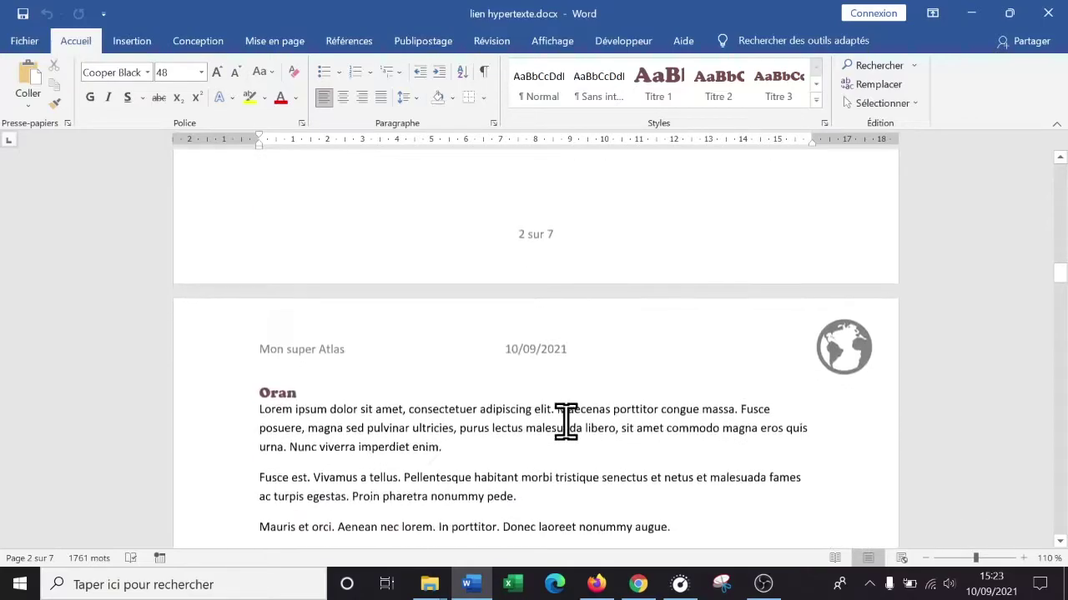
scroll(565, 421, "down", 6)
scroll(566, 422, "up", 15)
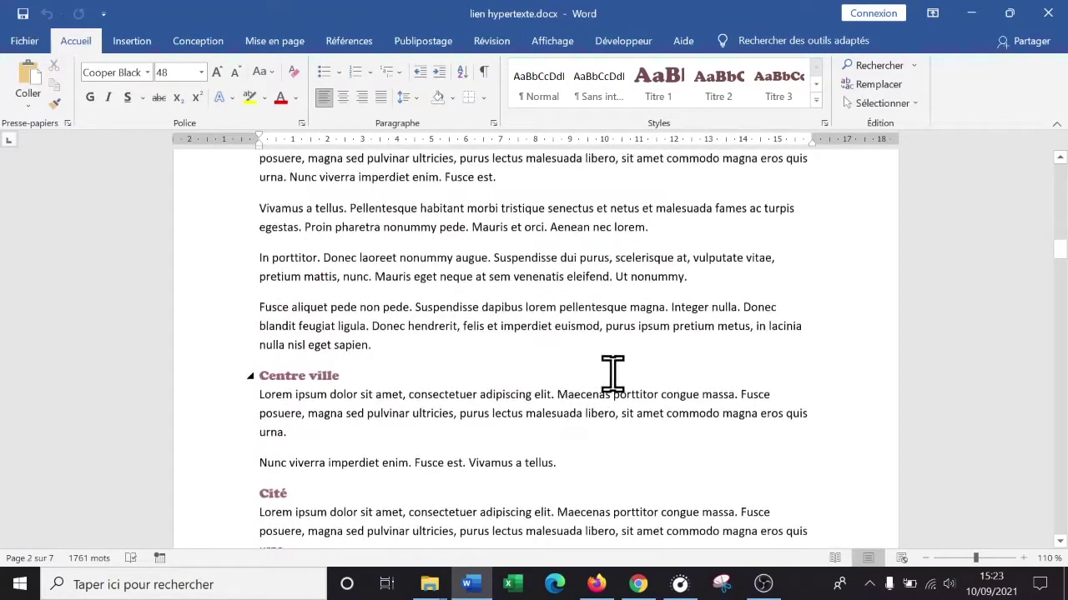
scroll(609, 375, "up", 15)
scroll(630, 374, "up", 10)
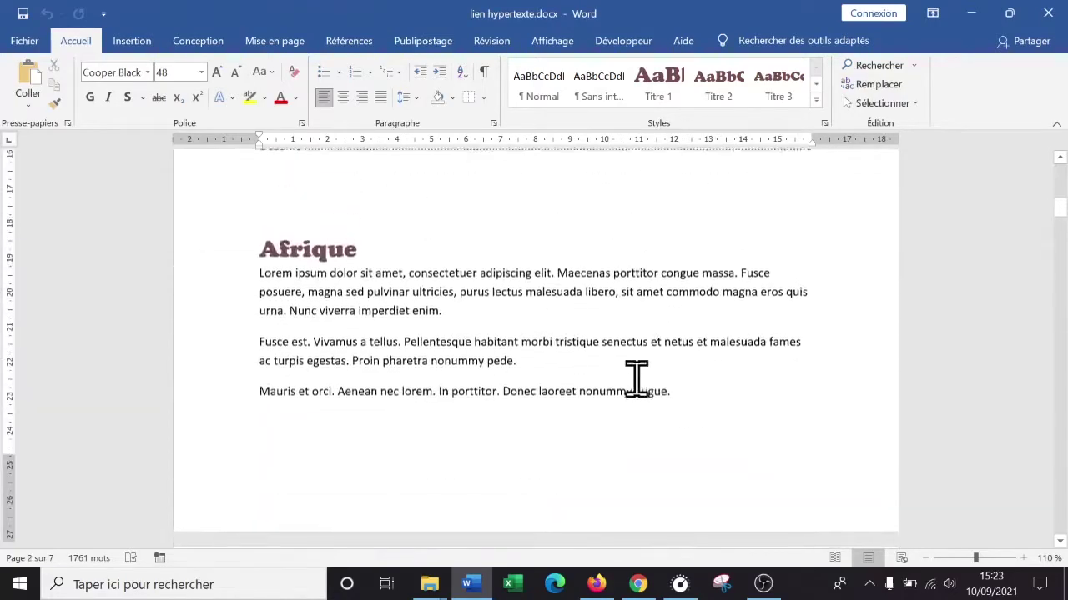
scroll(637, 380, "up", 2)
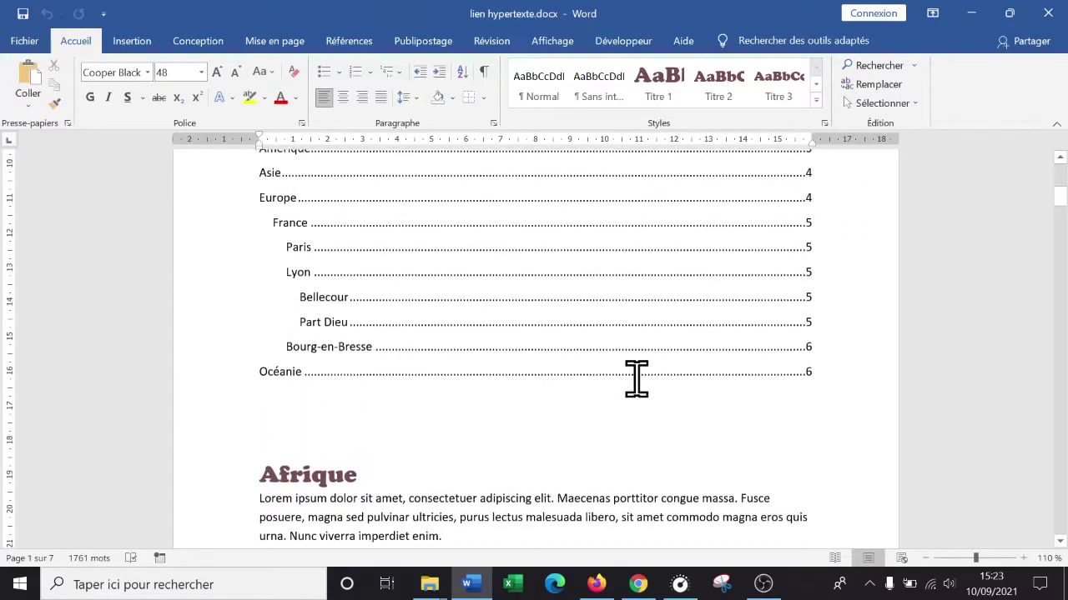
scroll(637, 379, "down", 6)
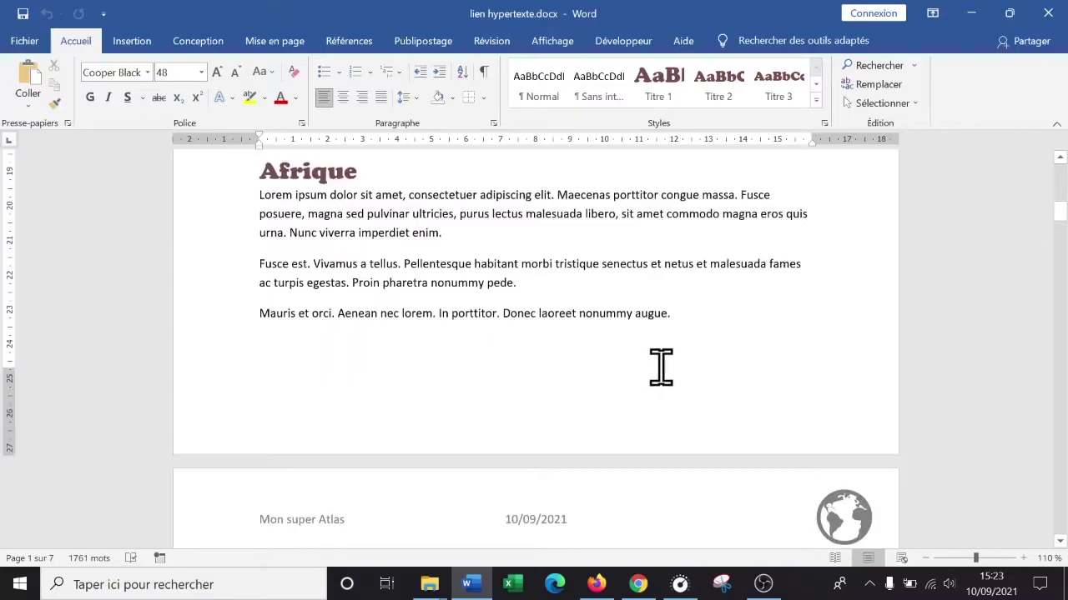
scroll(388, 241, "up", 3)
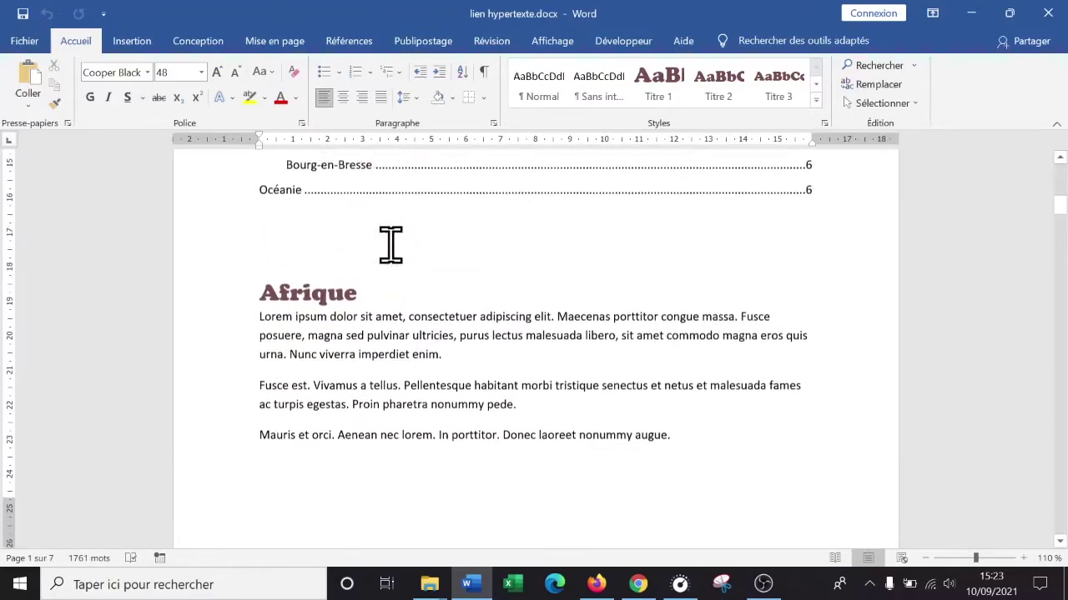
- Zoom to 160% and end the Afrique paragraph with 'Pour plus d'information consulter cet article Wikipedia sur l'Afrique.'
left_click(260, 325)
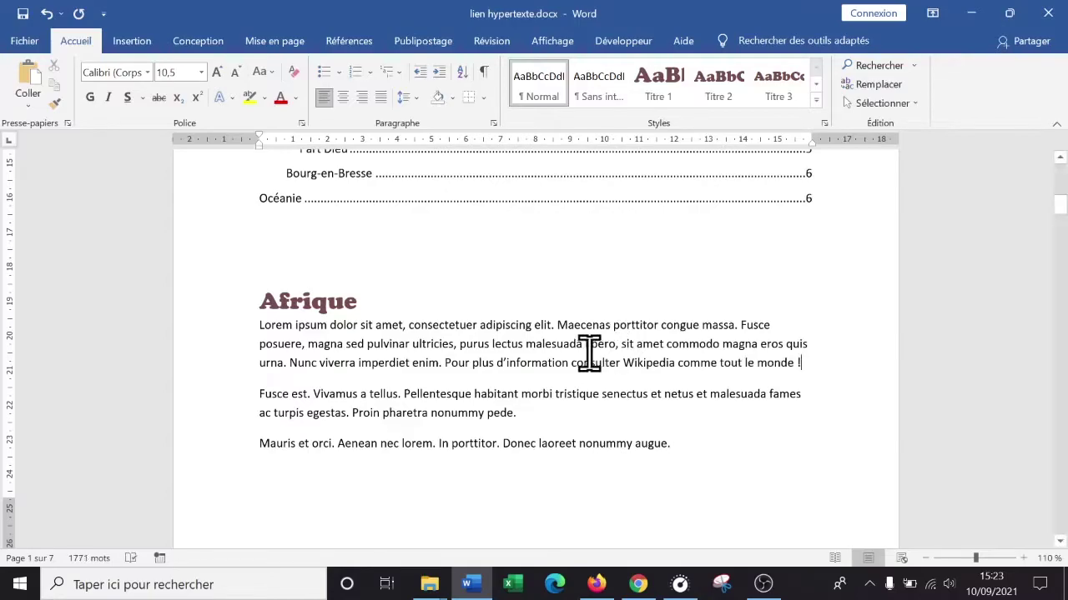
left_click(1023, 558)
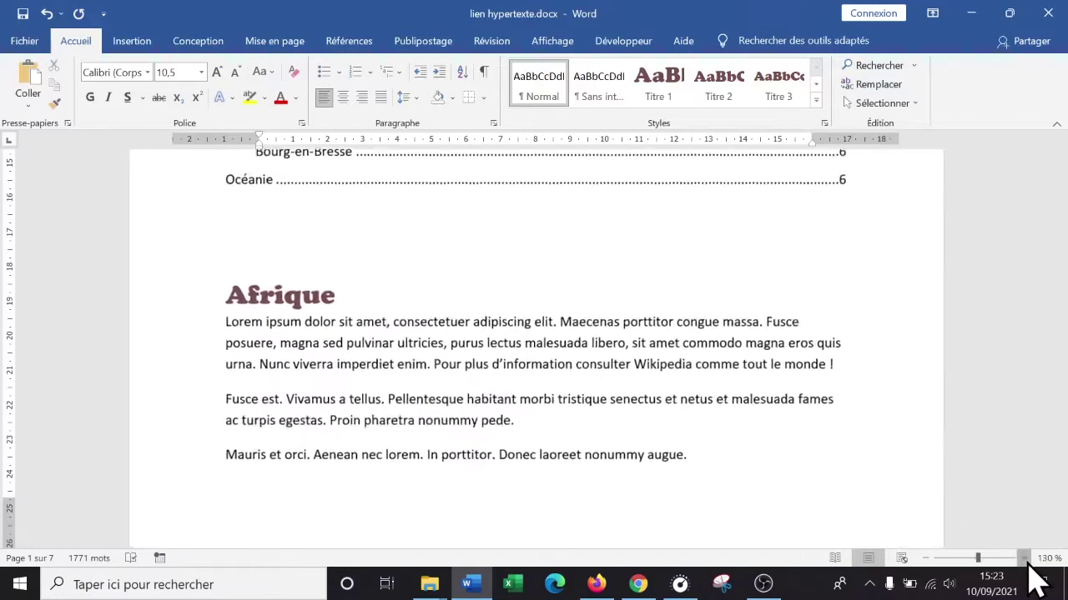
left_click(1023, 558)
left_click(1023, 558)
left_click(1023, 558)
left_click(1023, 558)
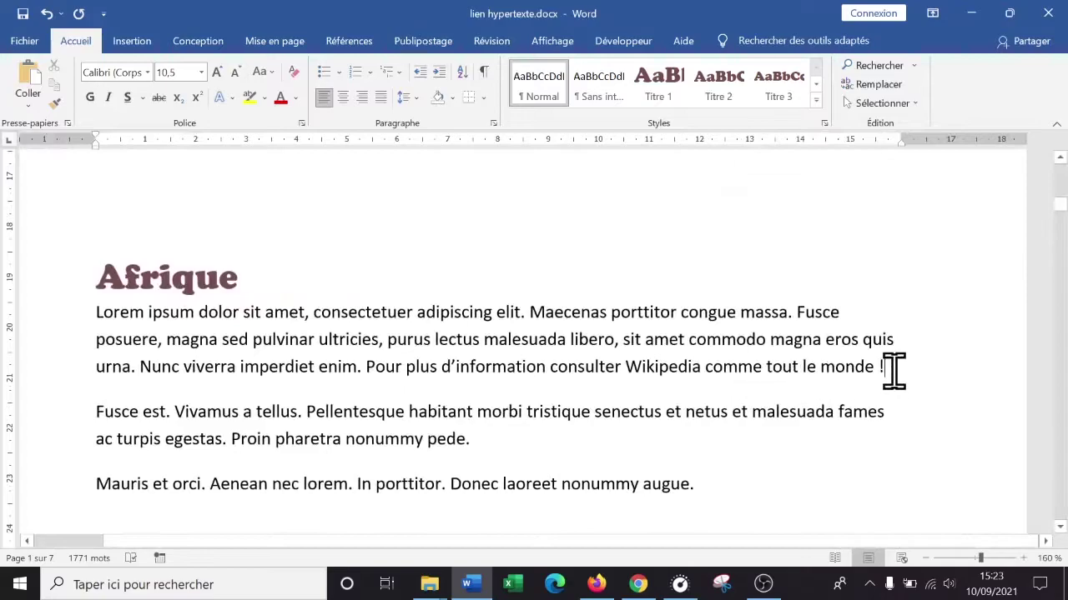
left_click_drag(865, 370, 721, 366)
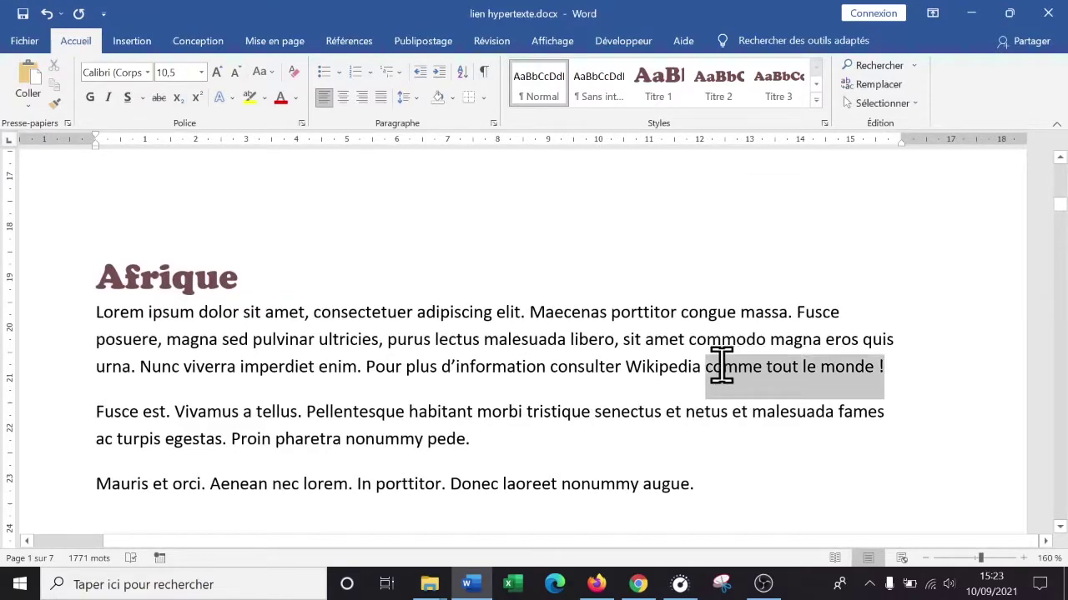
left_click(833, 411)
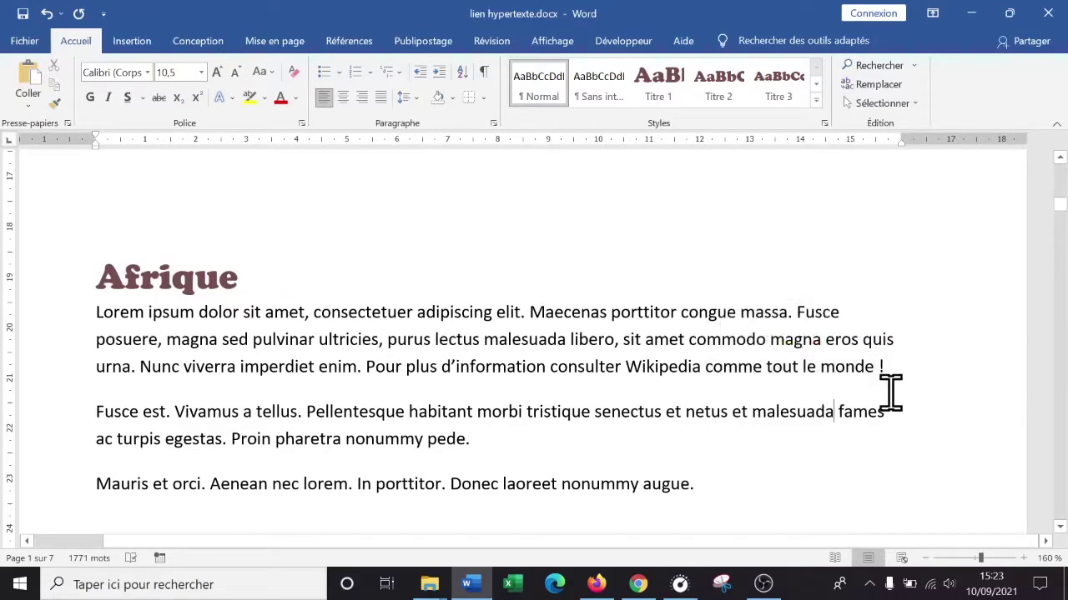
left_click_drag(901, 361, 646, 392)
type("et article")
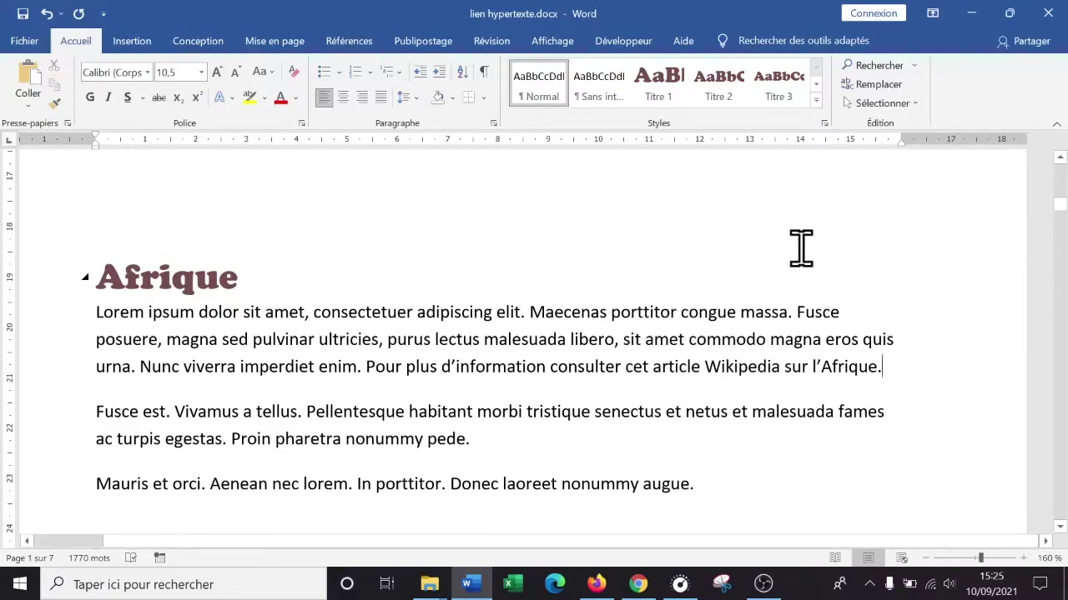
mouse_move(596, 584)
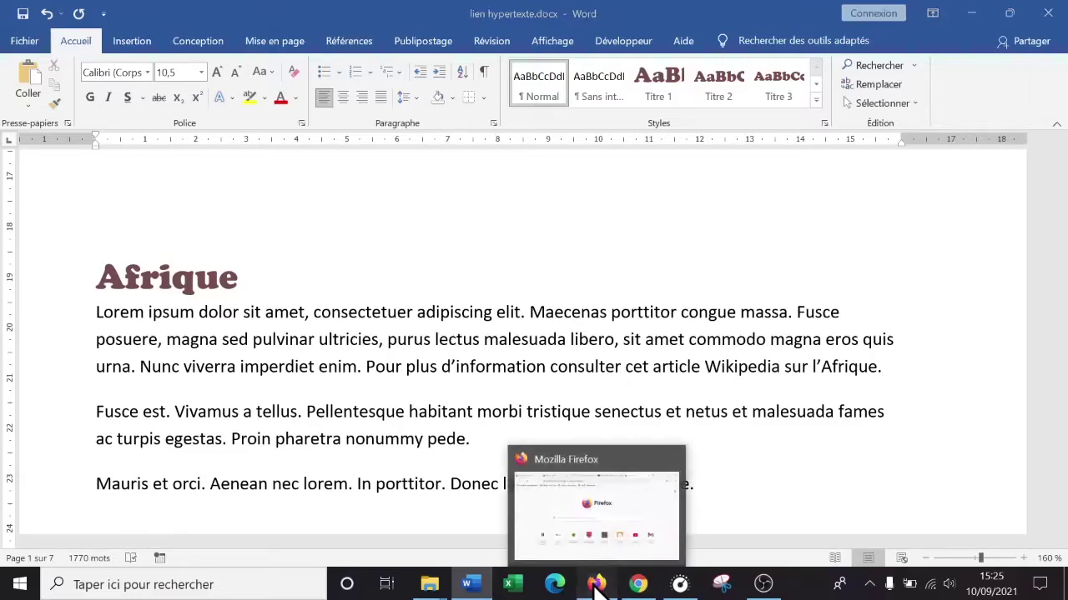
- Search 'wikipeda afrique' in a new Chrome tab and open the French Wikipedia Afrique article
left_click(639, 586)
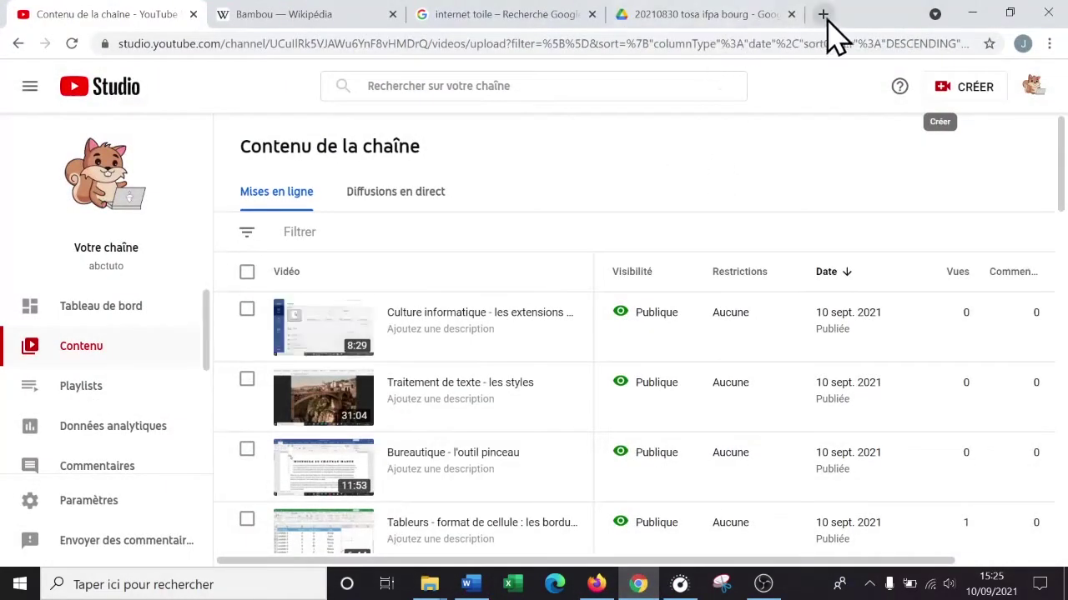
left_click(824, 16)
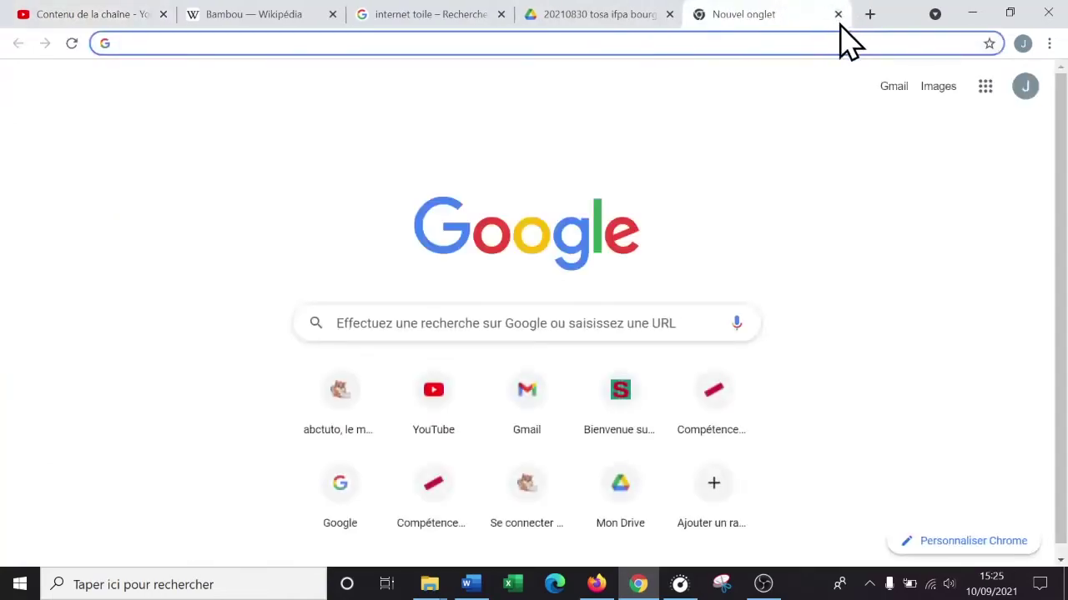
type("wi")
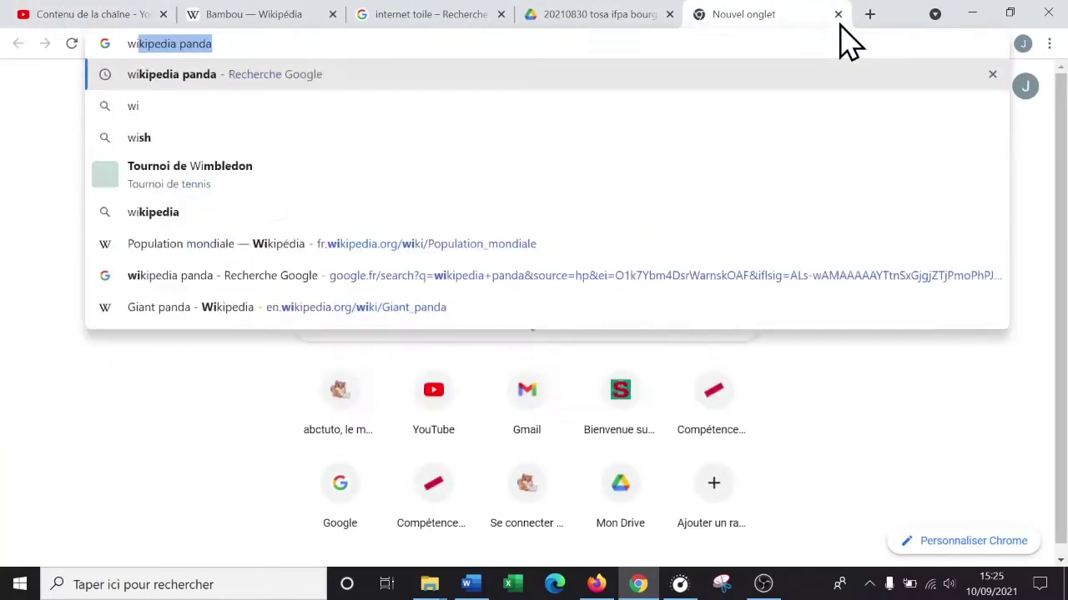
type("kipeda ")
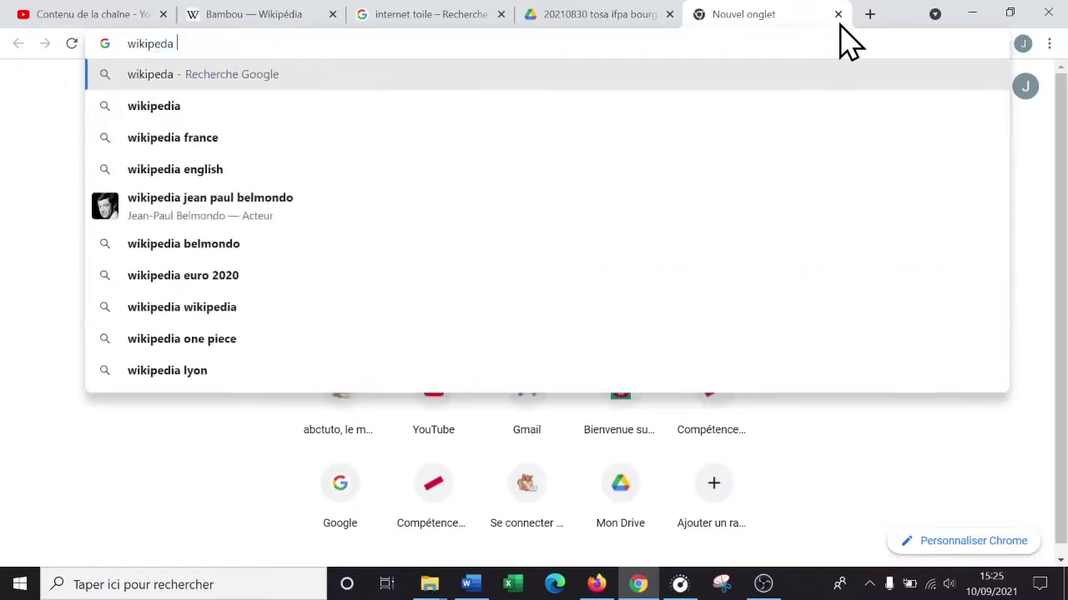
type("afrique")
key("Return")
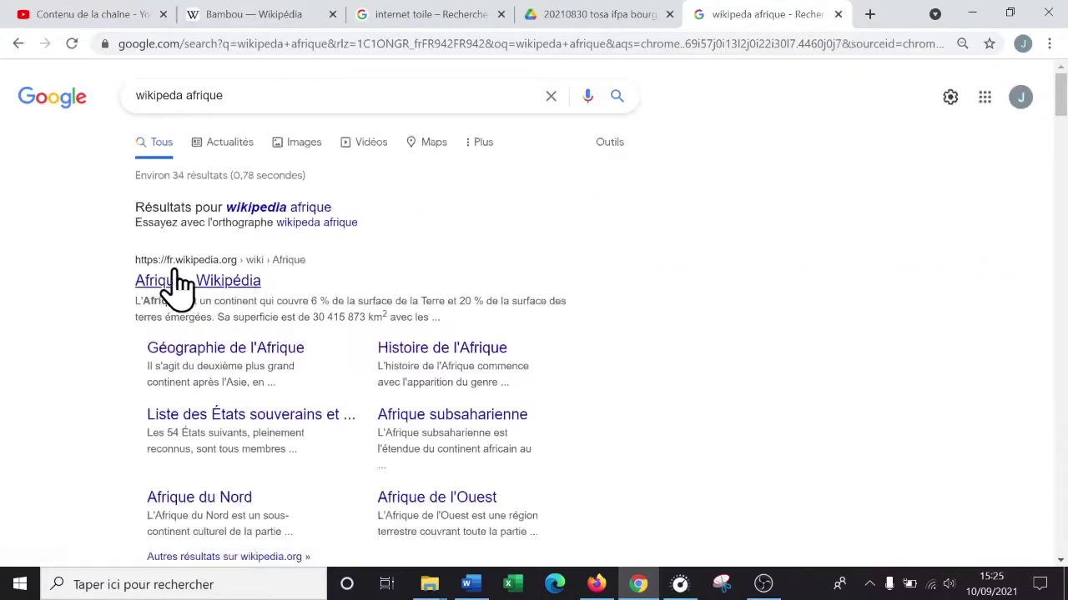
left_click(177, 288)
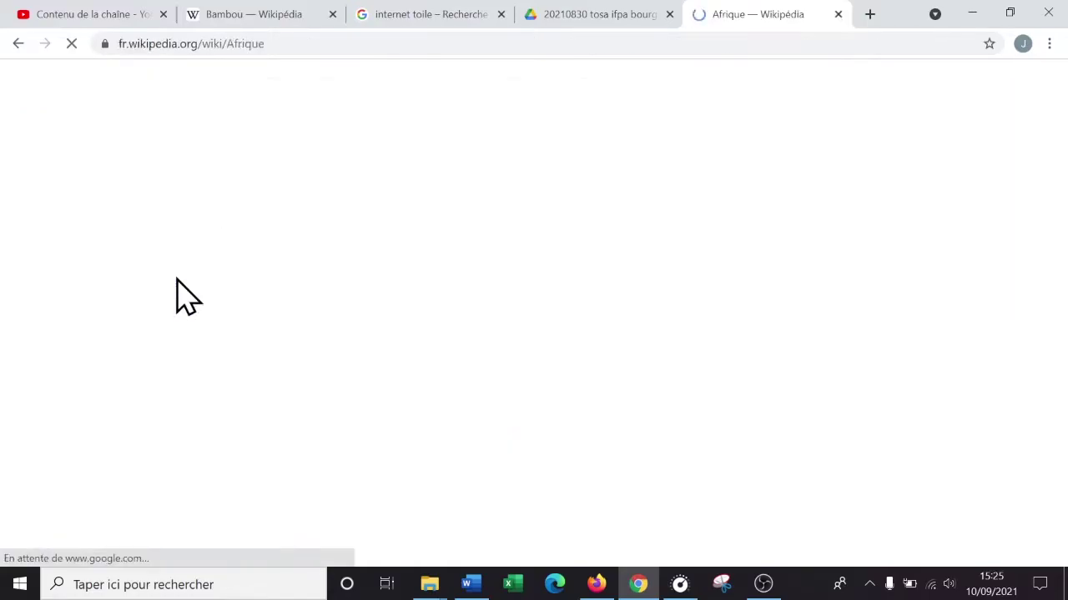
left_click_drag(1060, 95, 1057, 19)
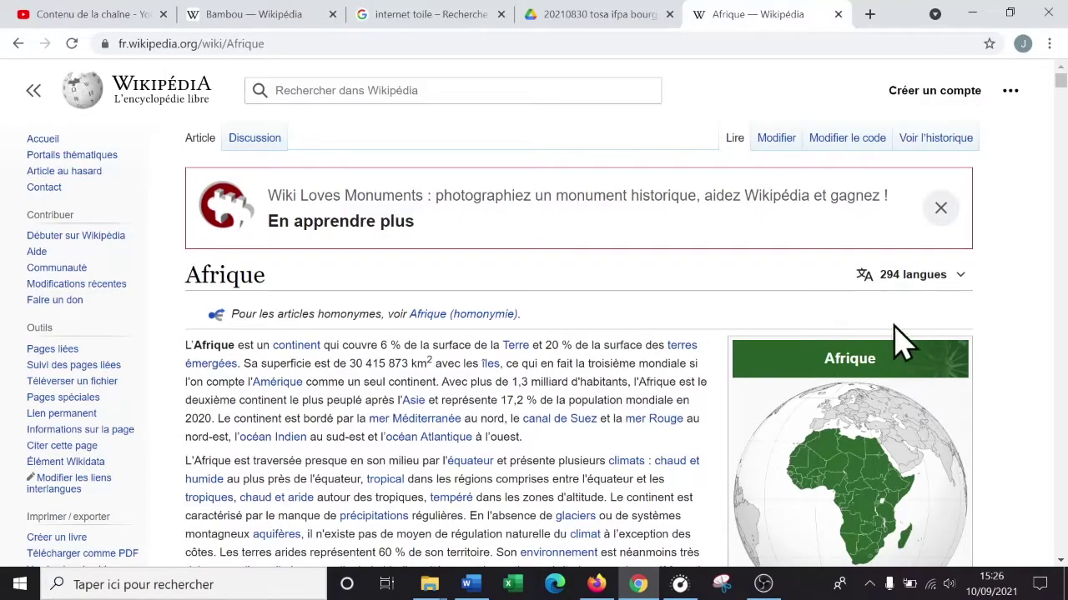
scroll(601, 363, "down", 10)
scroll(581, 385, "up", 12)
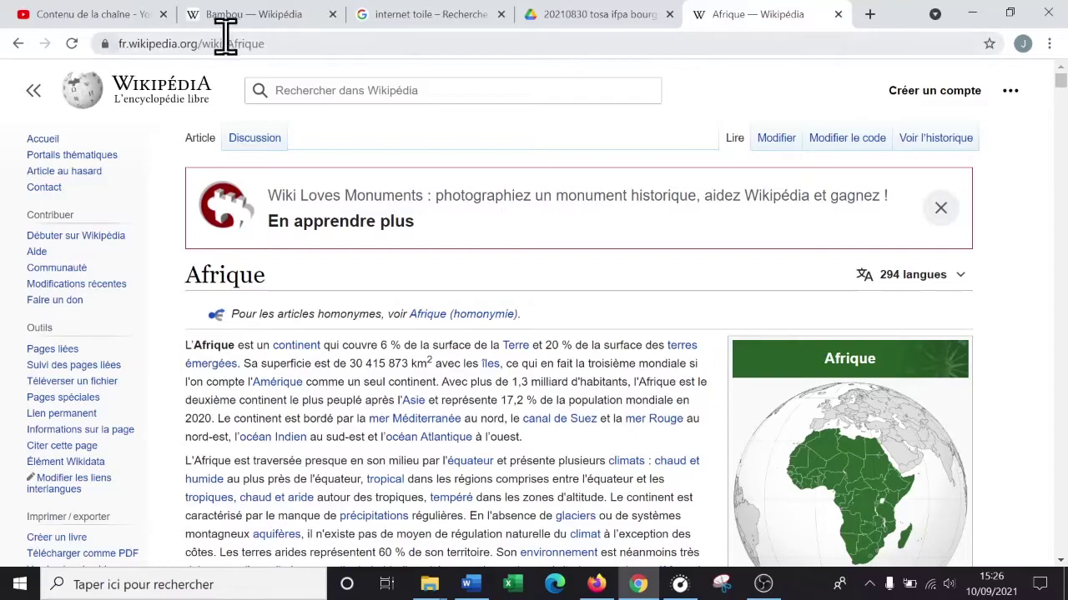
- Copy the Afrique article's web address from the address bar and return to Word
left_click(328, 42)
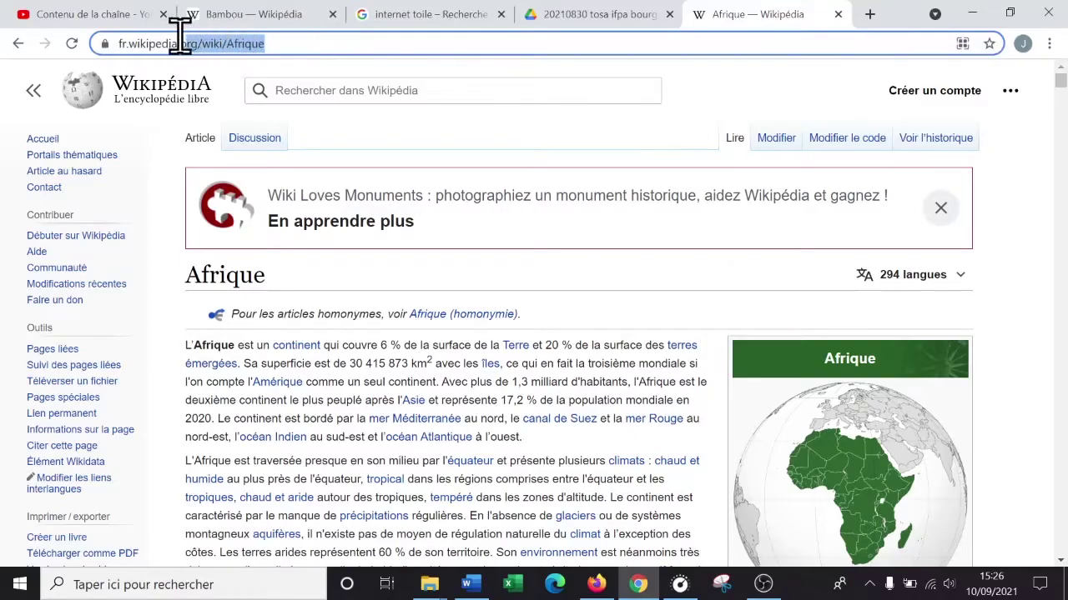
left_click(204, 43)
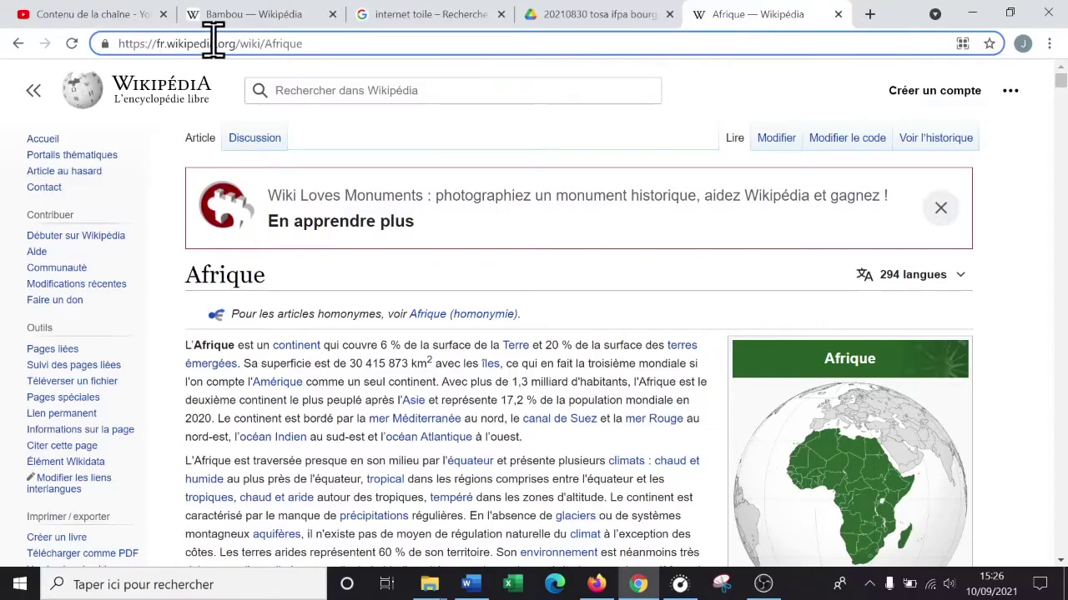
left_click_drag(341, 41, 55, 36)
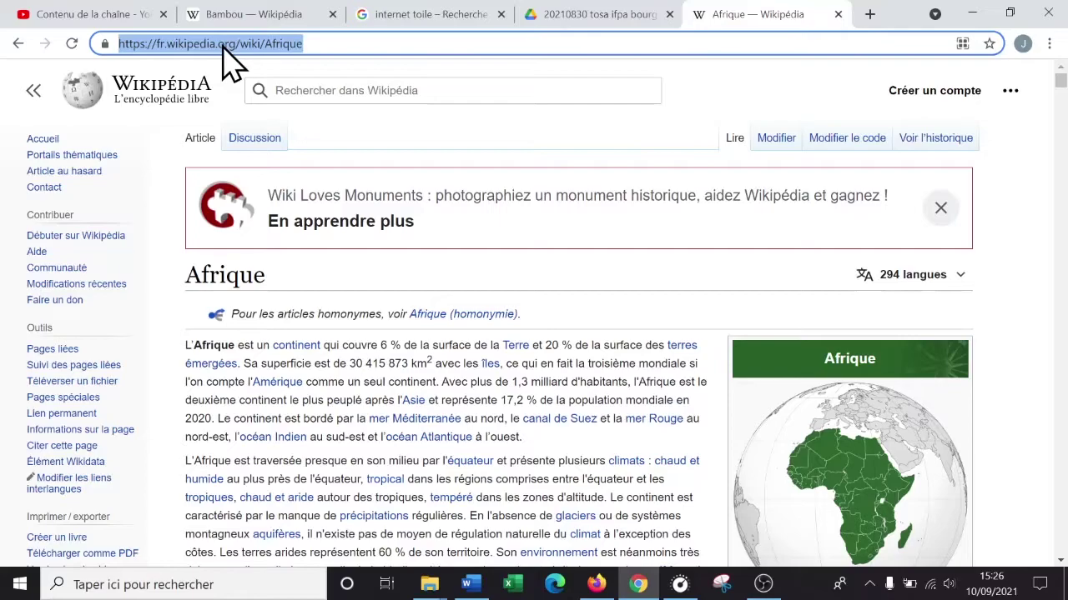
right_click(233, 63)
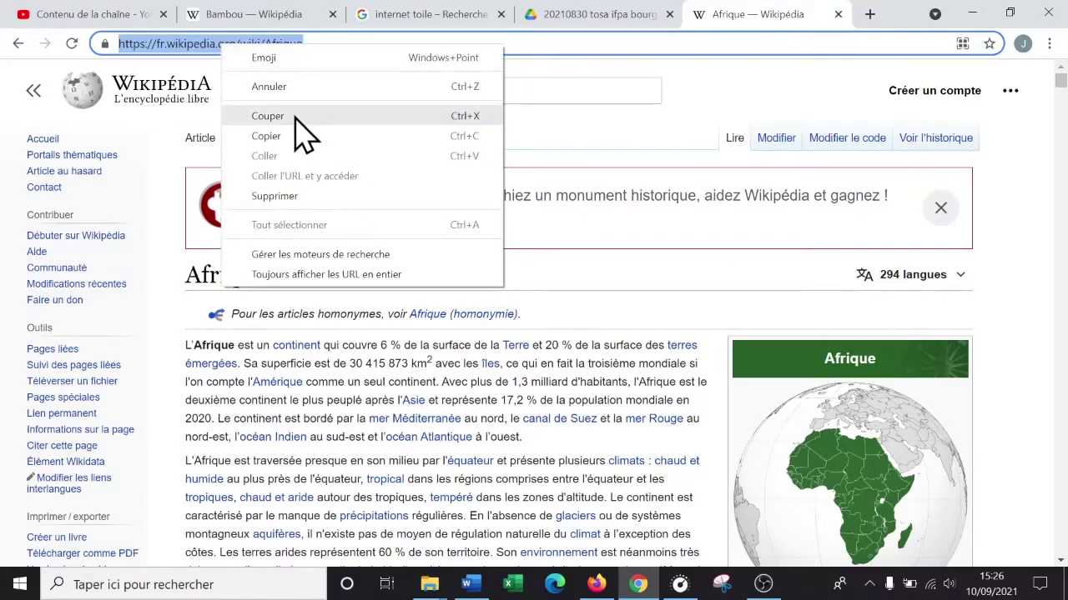
left_click(293, 137)
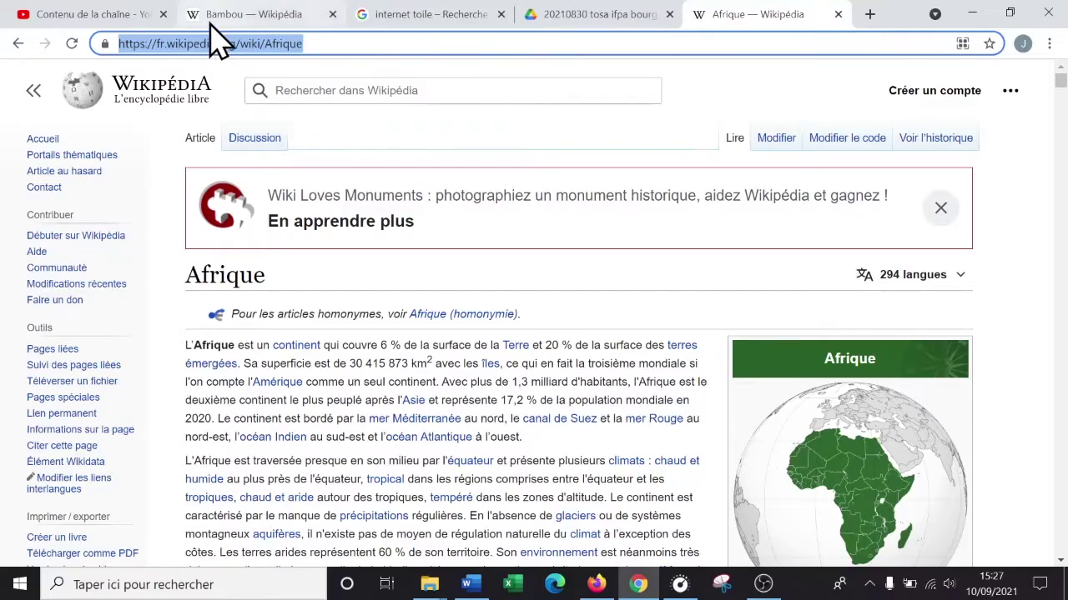
left_click(471, 584)
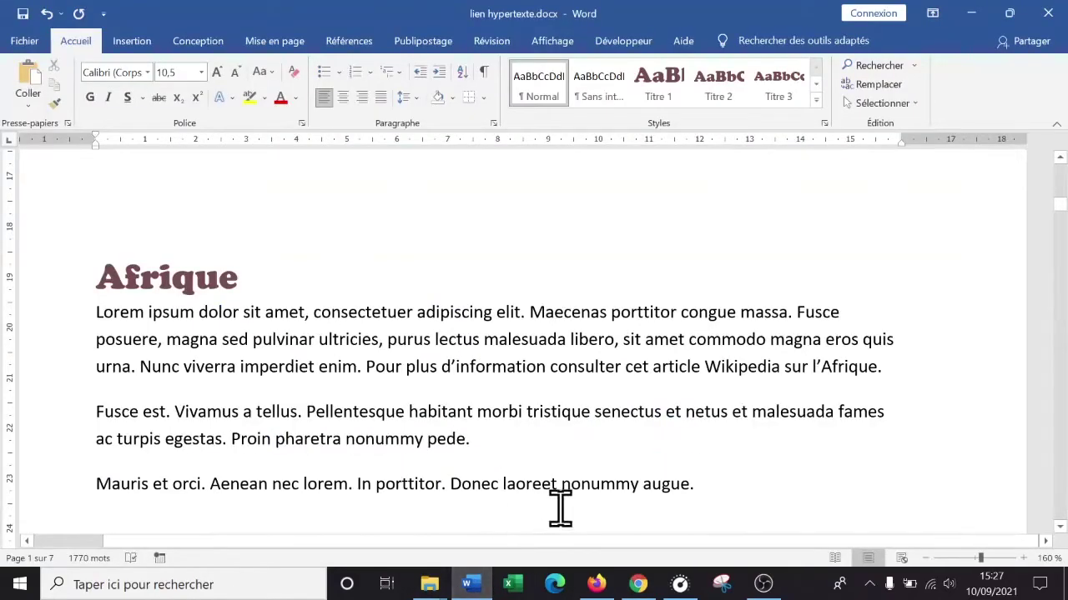
- Select 'cet article Wikipedia' and look through the Insert ribbon's link commands
left_click_drag(626, 367, 723, 367)
left_click(653, 364)
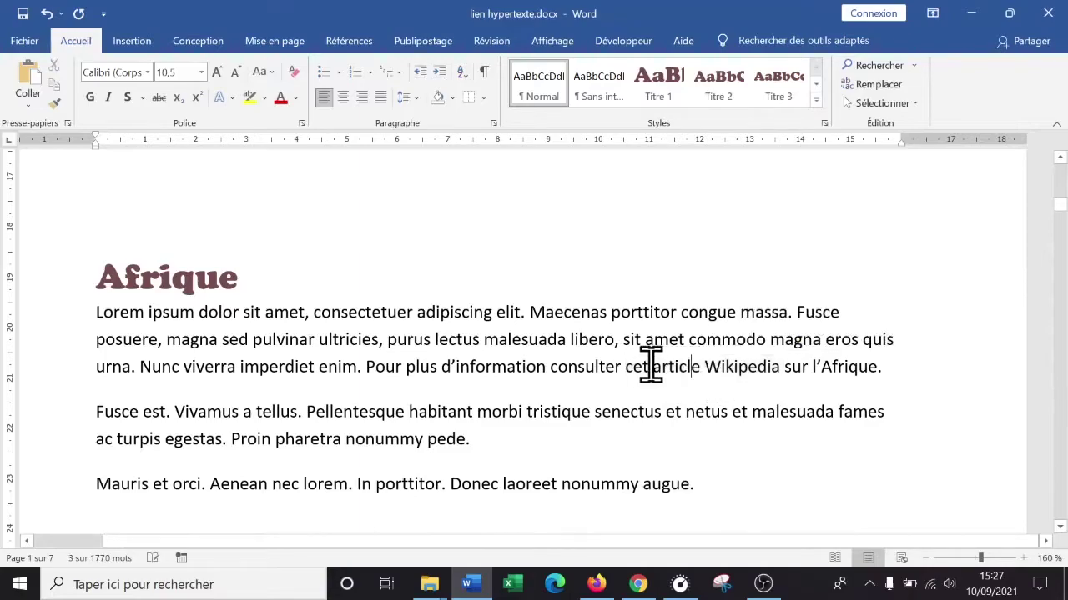
left_click_drag(625, 366, 779, 370)
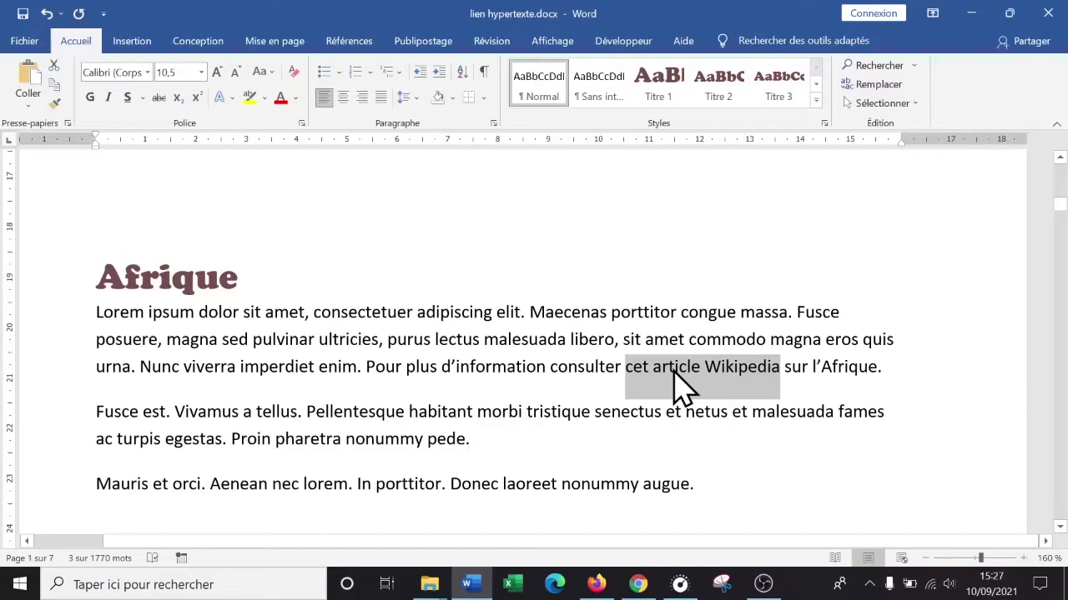
right_click(682, 382)
right_click(684, 381)
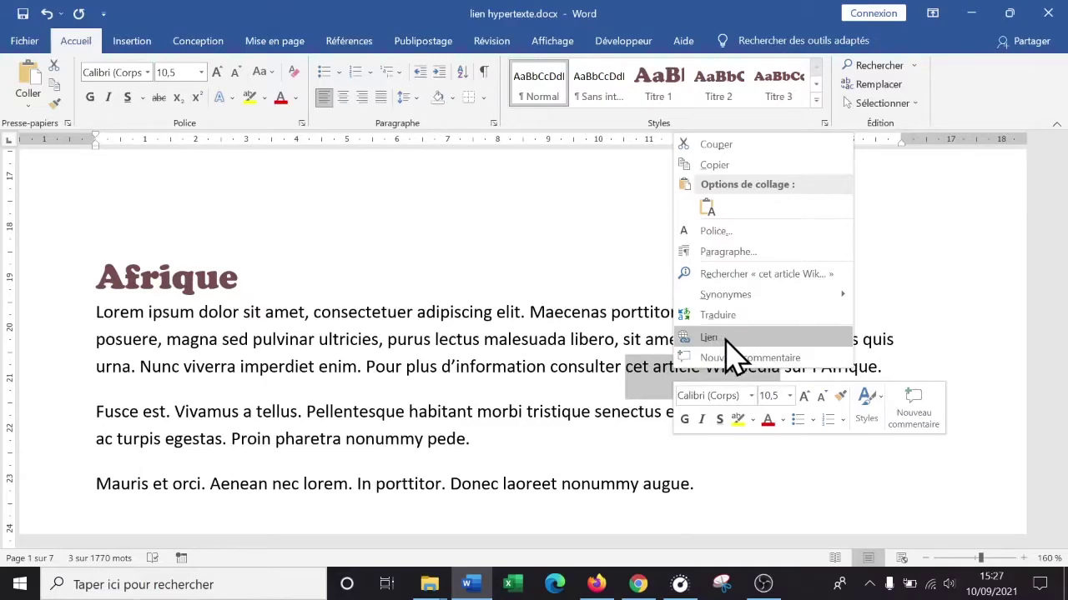
left_click(136, 39)
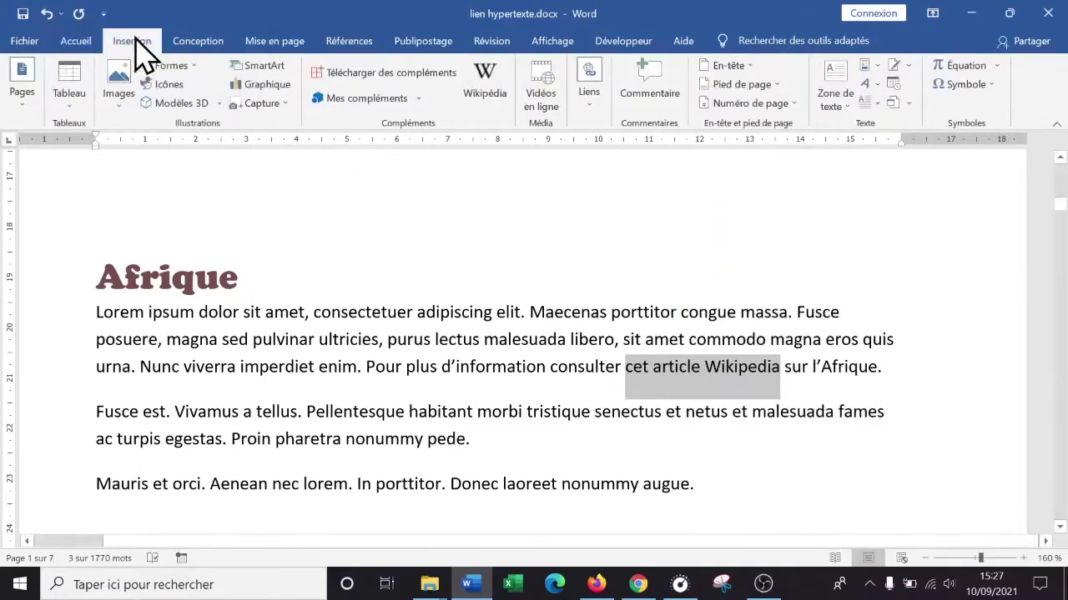
left_click(589, 106)
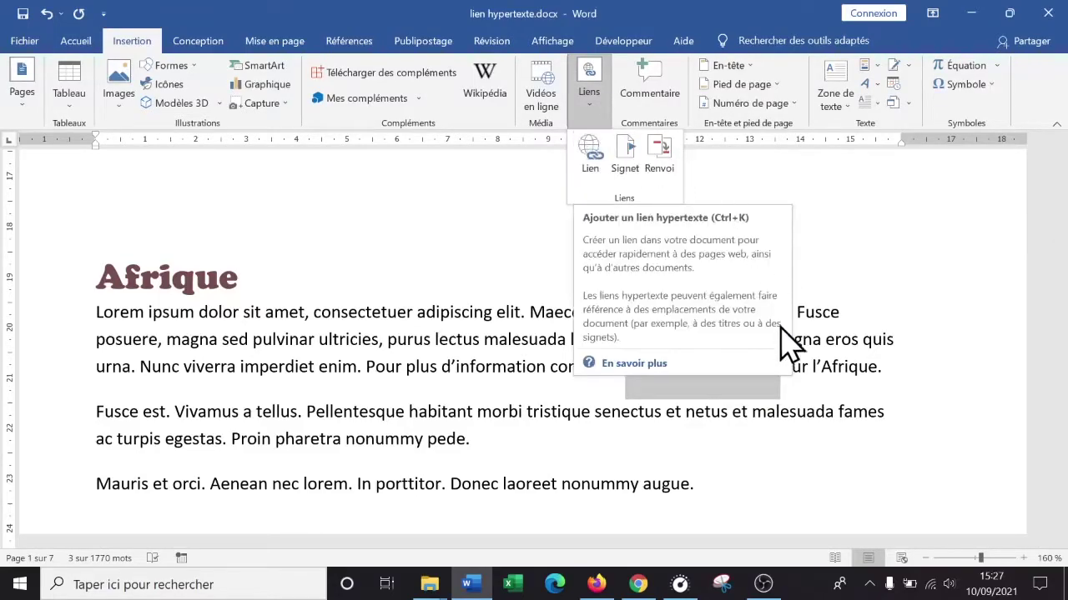
left_click(775, 388)
left_click(781, 375)
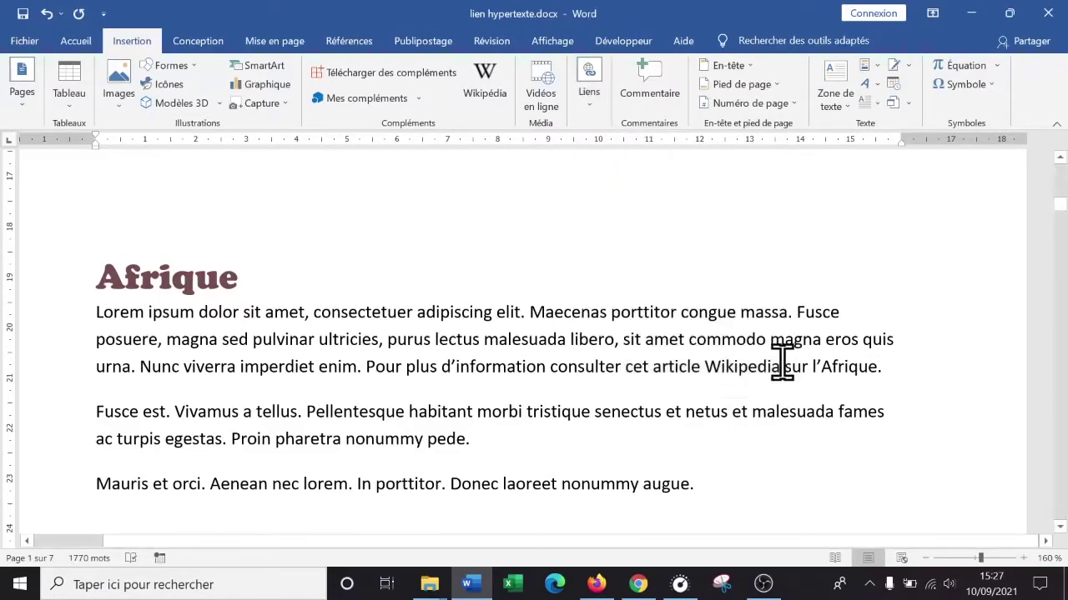
- Reselect 'cet article Wikipedia' and choose Lien from its context menu to open Insert Hyperlink
left_click_drag(781, 367, 760, 364)
left_click(648, 367)
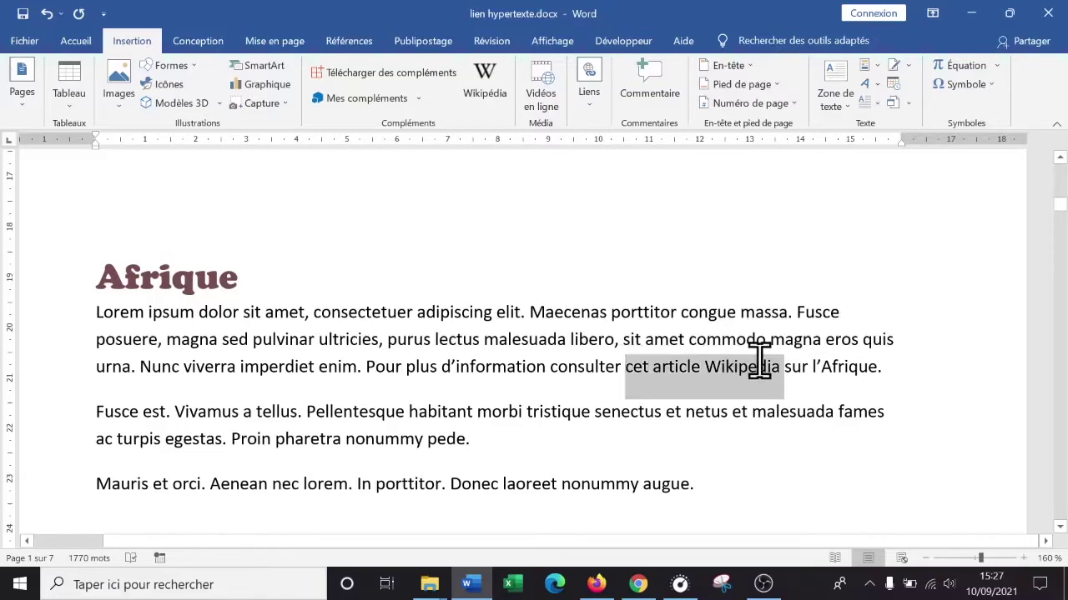
right_click(707, 367)
left_click(694, 380)
left_click_drag(625, 368, 754, 375)
right_click(741, 373)
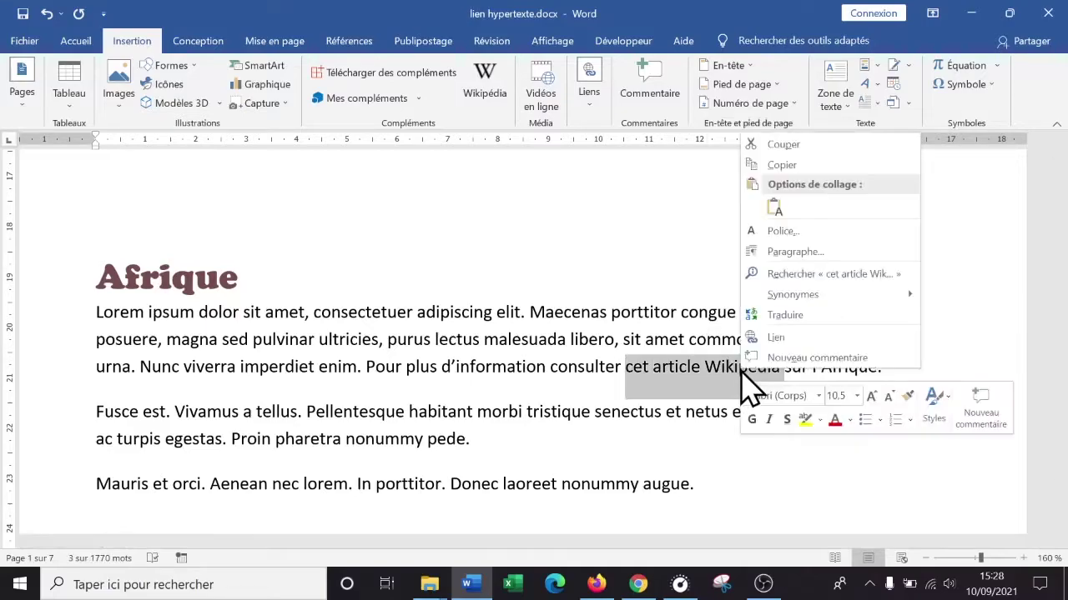
left_click(775, 338)
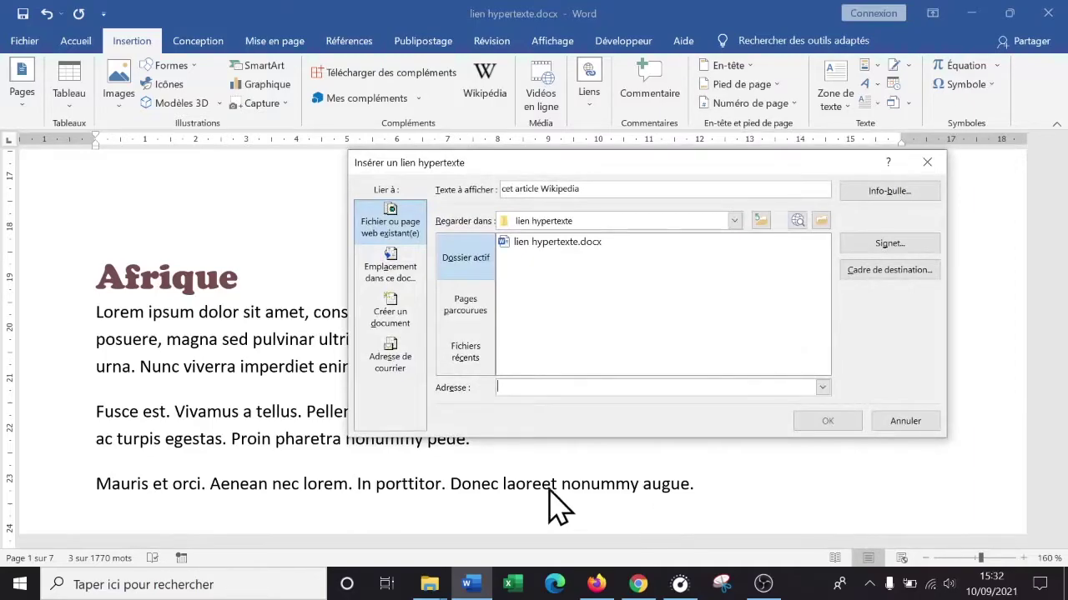
- Look through the Lier à options and settle on Fichier ou page web existant(e)
mouse_move(594, 166)
left_mouse_down()
mouse_move(529, 166)
mouse_move(584, 121)
mouse_move(575, 159)
left_mouse_up()
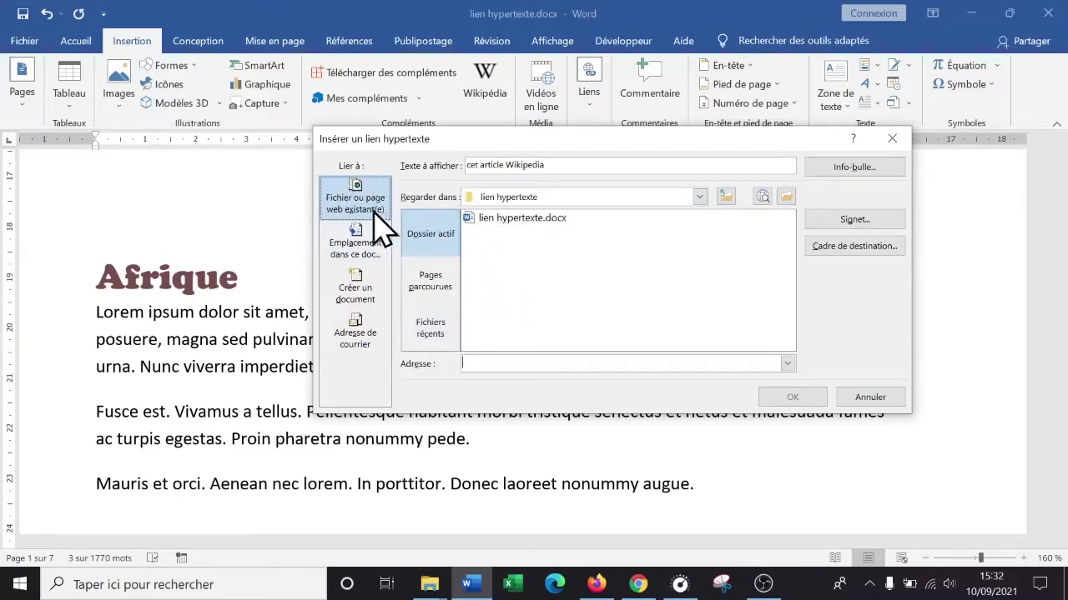
left_click(357, 247)
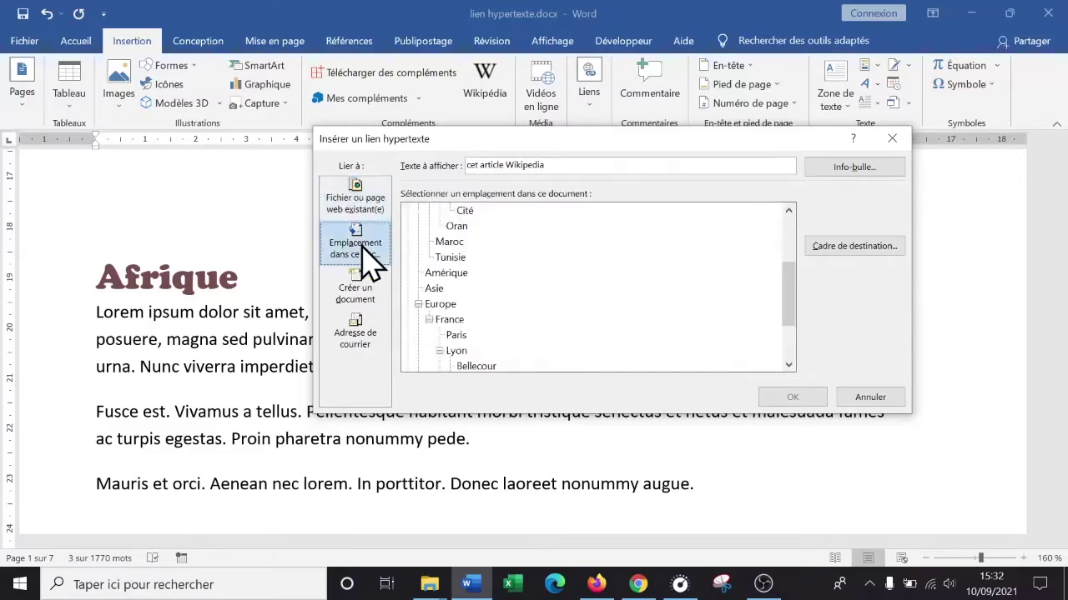
left_click(359, 294)
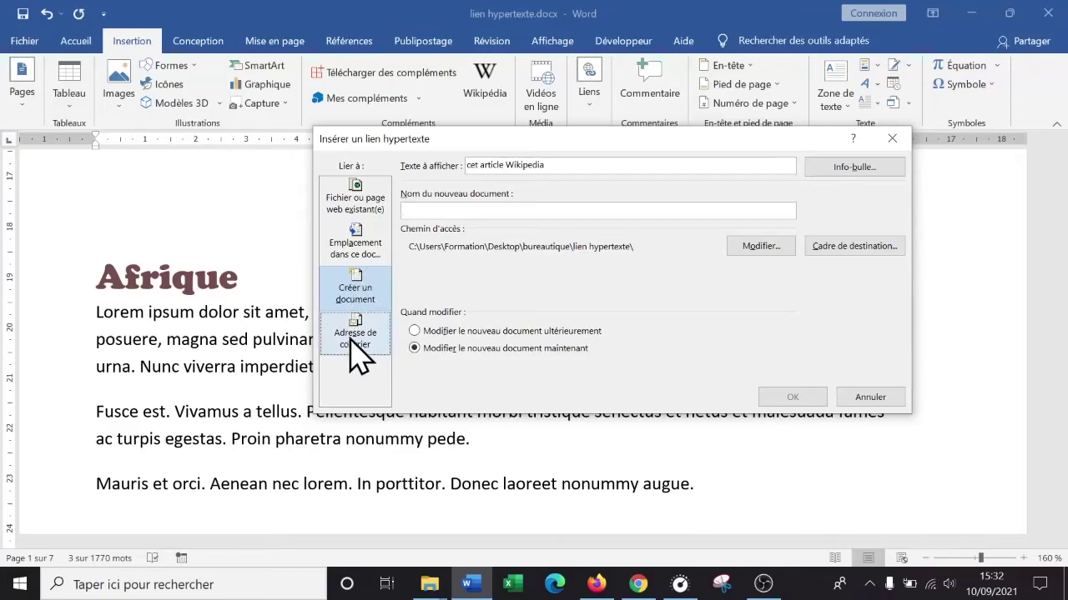
left_click(354, 342)
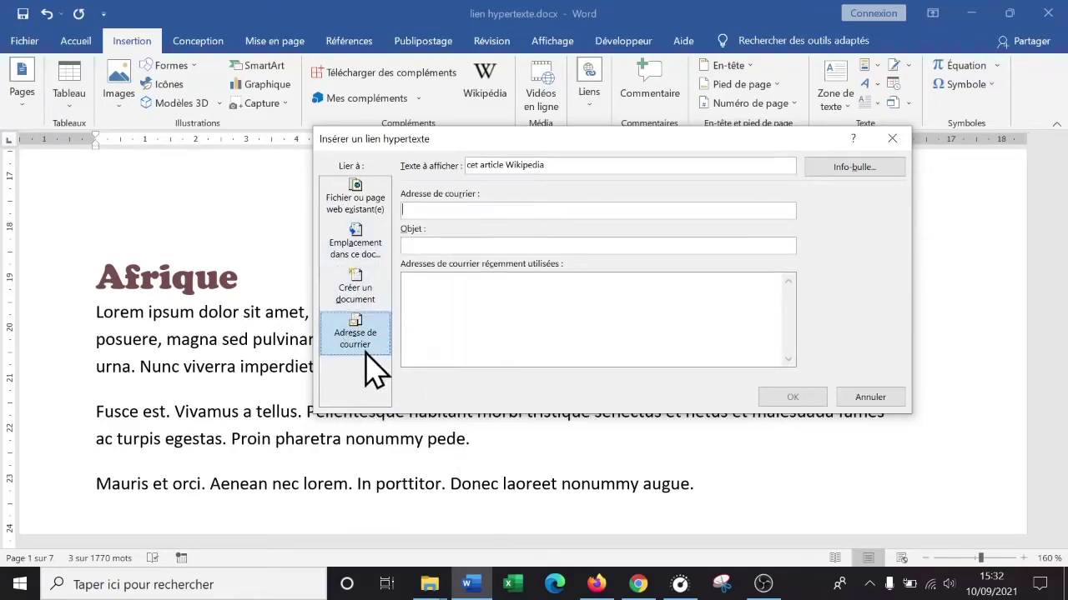
left_click(367, 218)
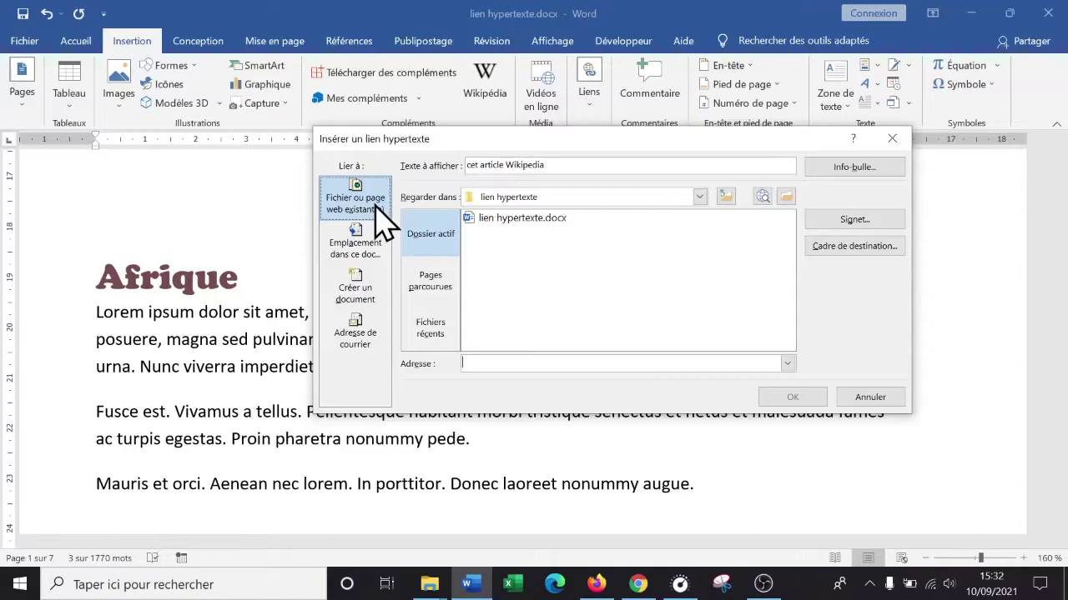
left_click(496, 365)
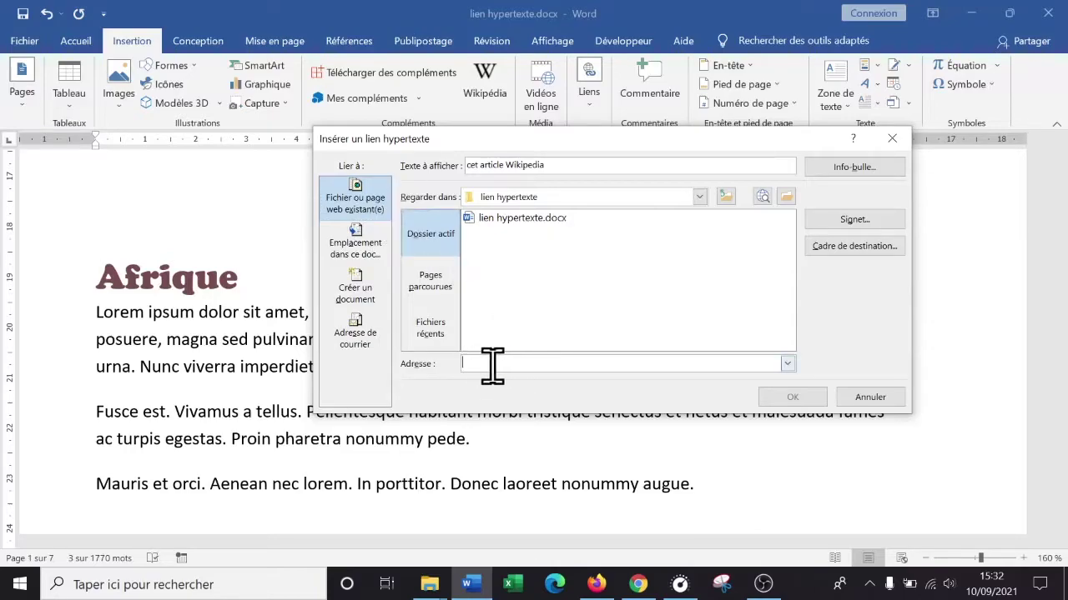
right_click(493, 364)
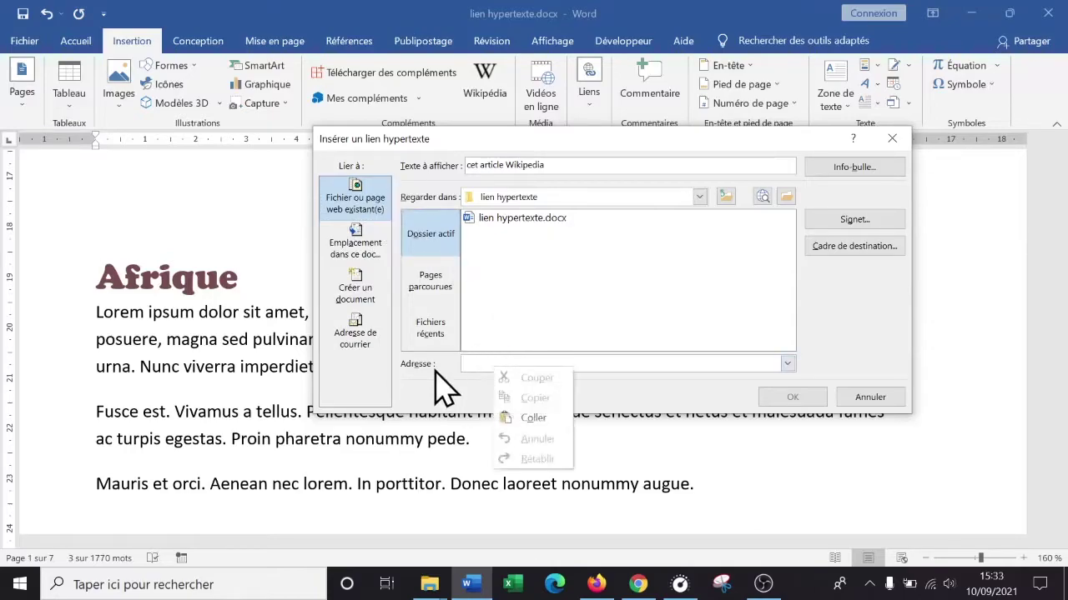
left_click(477, 365)
right_click(477, 365)
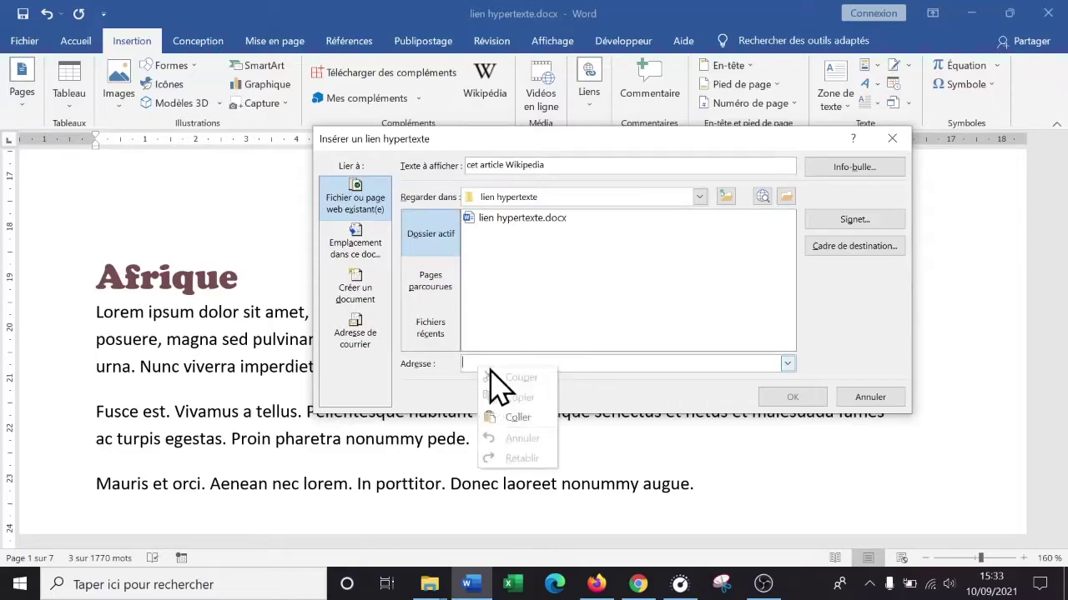
left_click(517, 417)
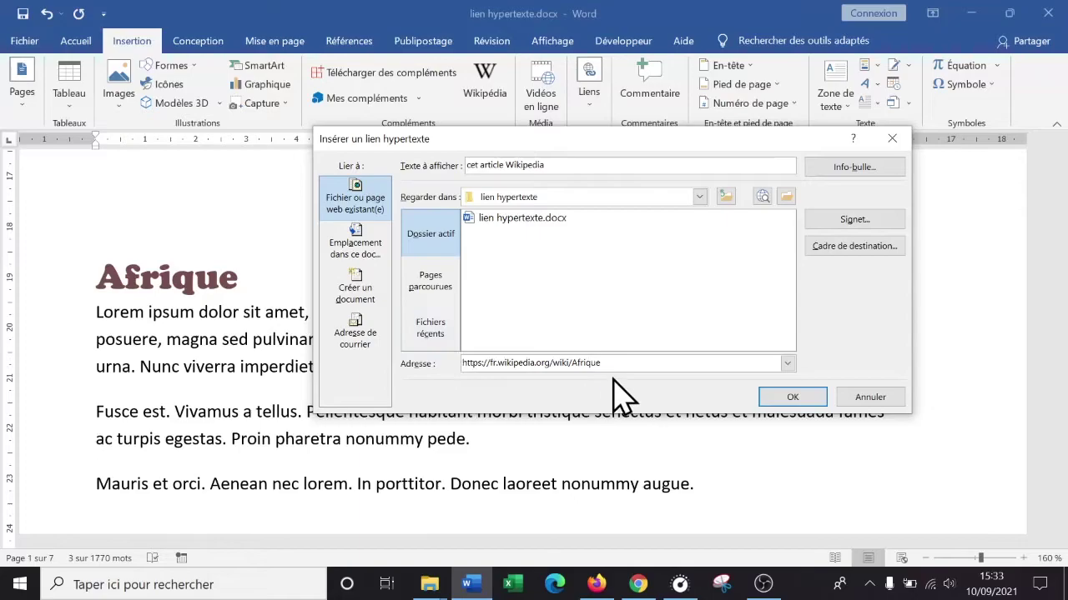
- Confirm the hyperlink to the Wikipedia Afrique article and follow it to test
left_click(793, 398)
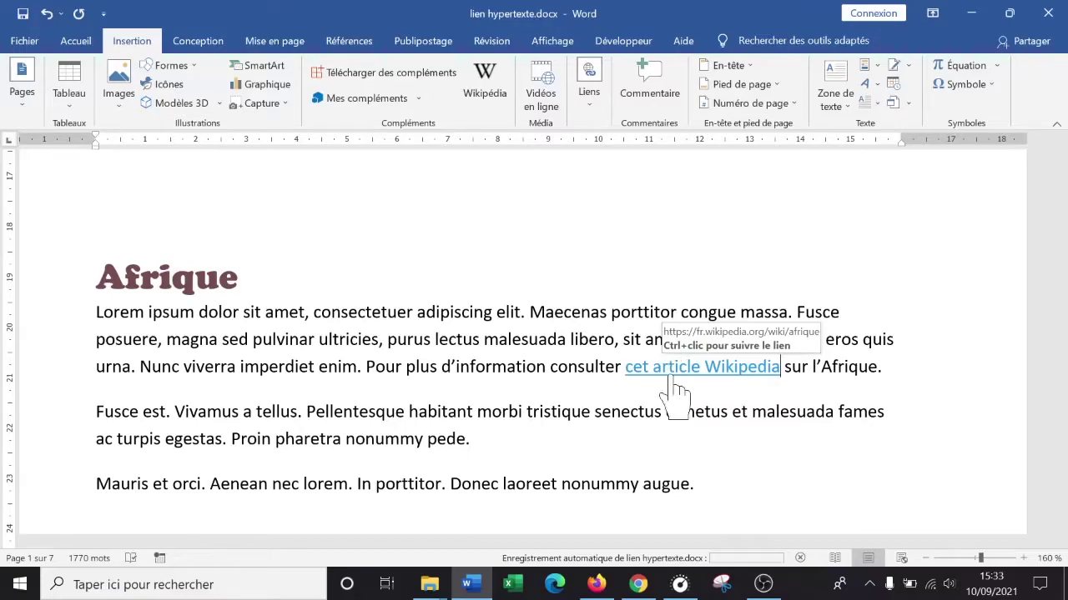
left_click(672, 373, "ctrl")
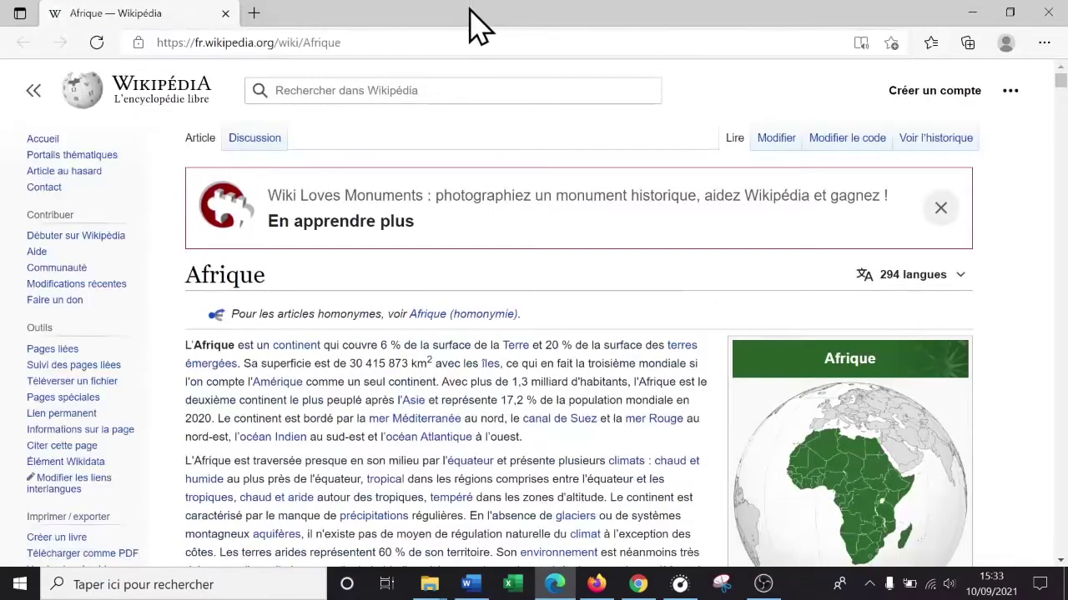
- Check the French Wikipedia Afrique article in Edge after a brief look at Word
left_click(486, 591)
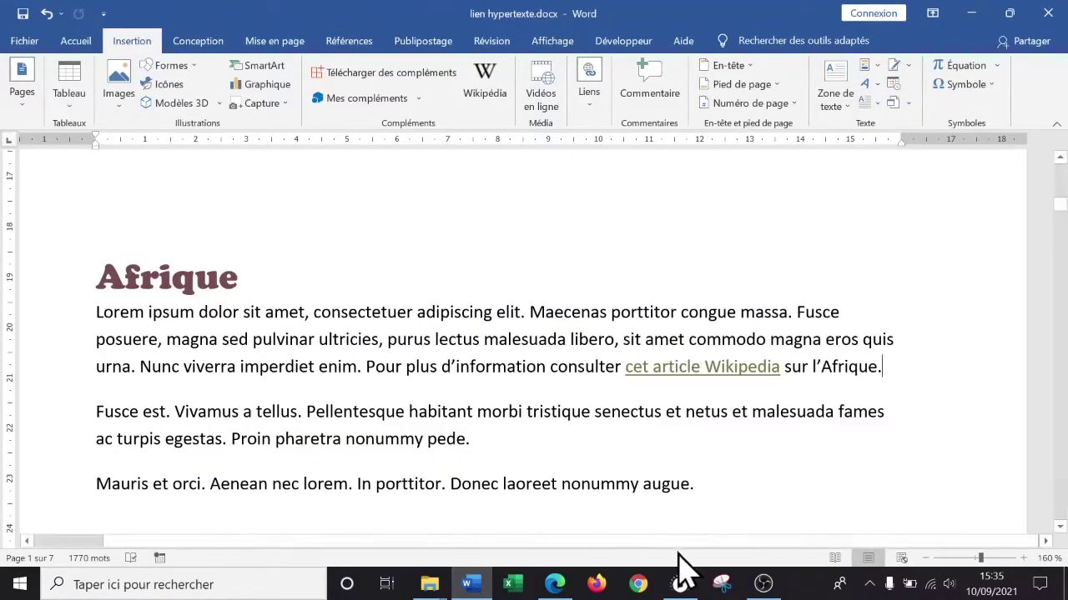
left_click(555, 584)
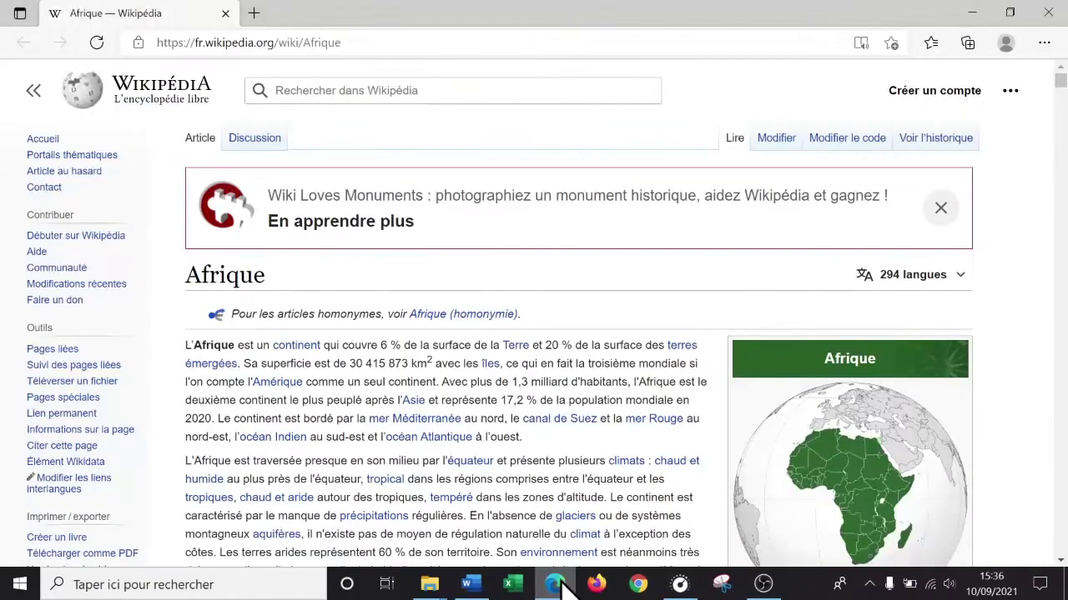
left_click(371, 92)
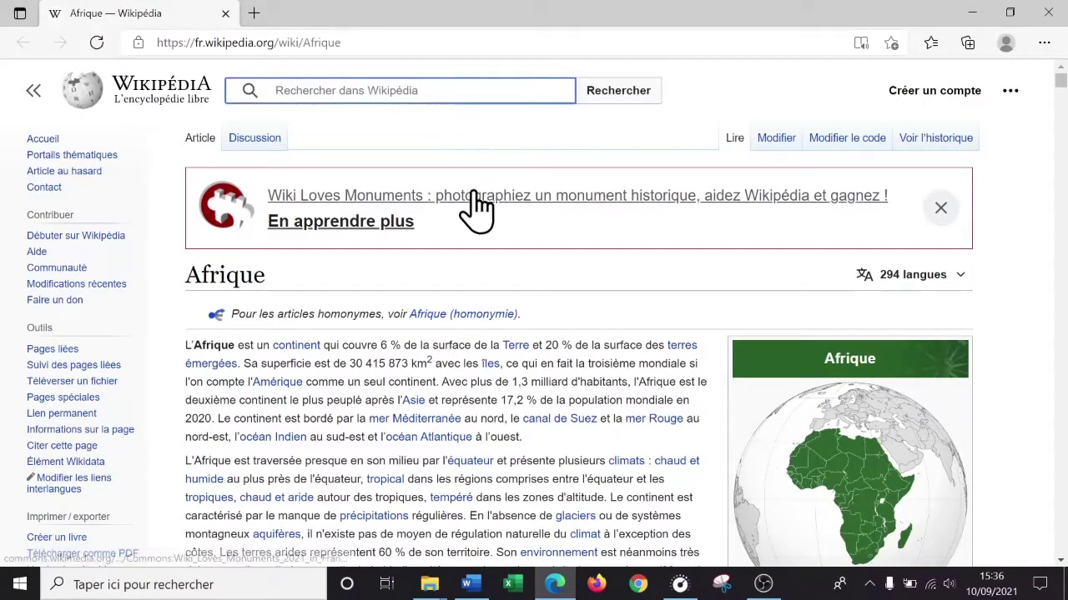
- Search Wikipedia for 'asie', copy the Asie article's address, and return to Word
type("asie")
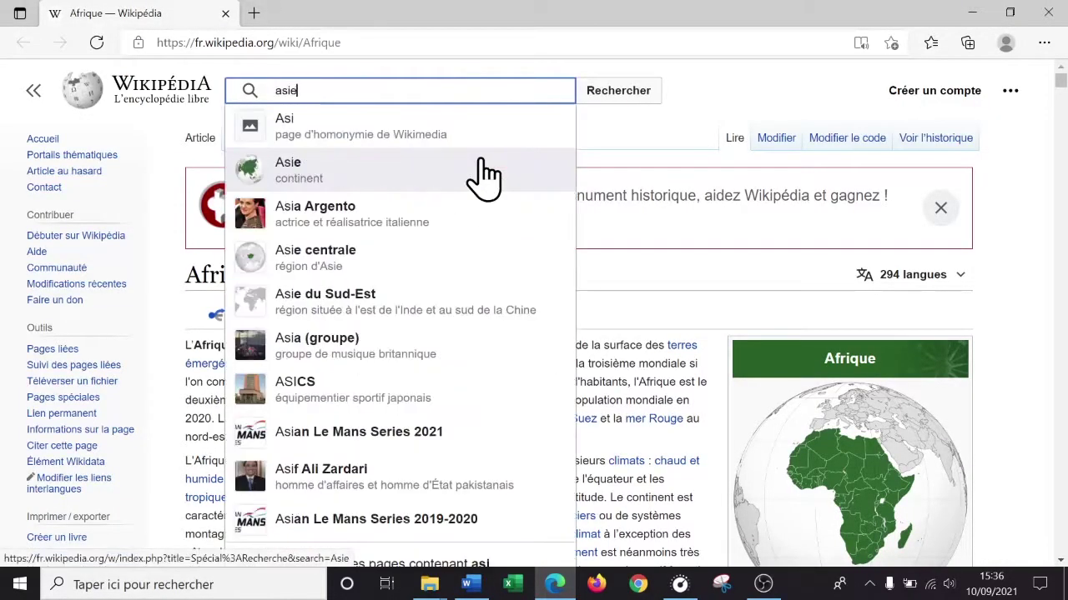
key("Return")
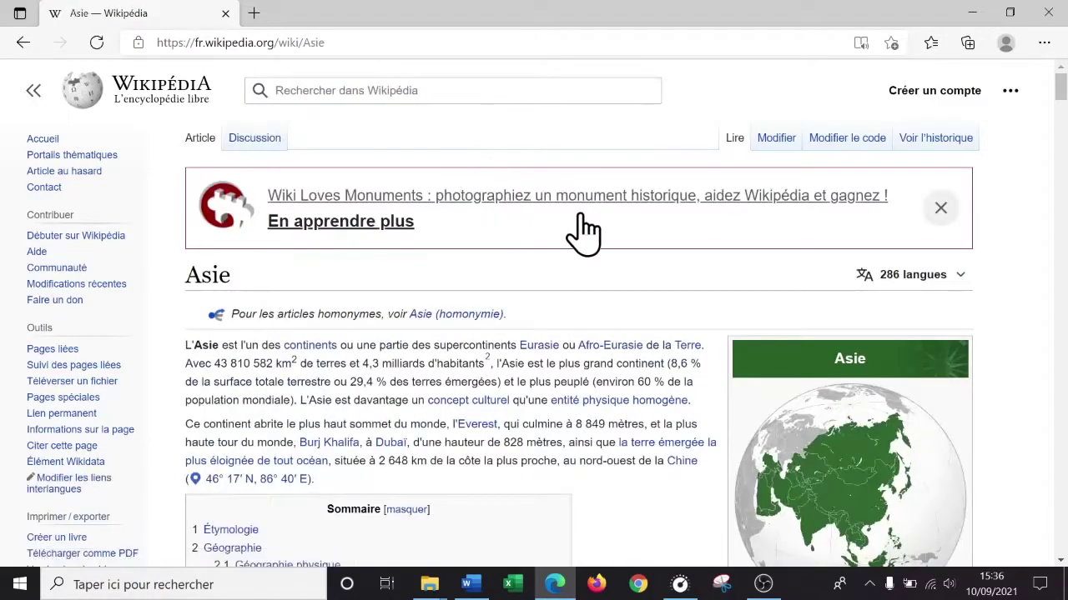
left_click_drag(381, 39, 125, 38)
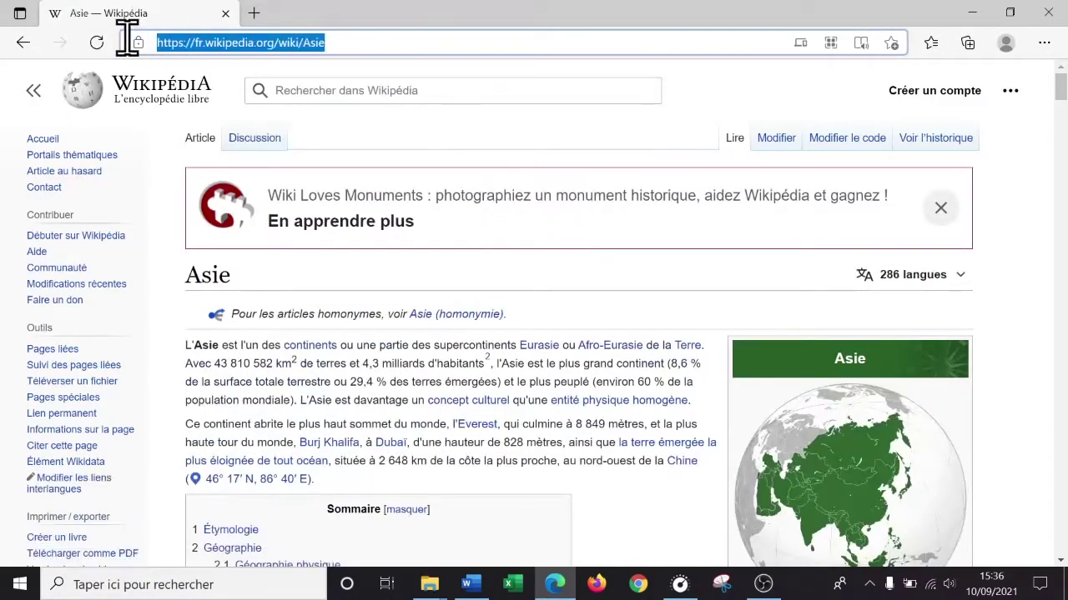
right_click(288, 46)
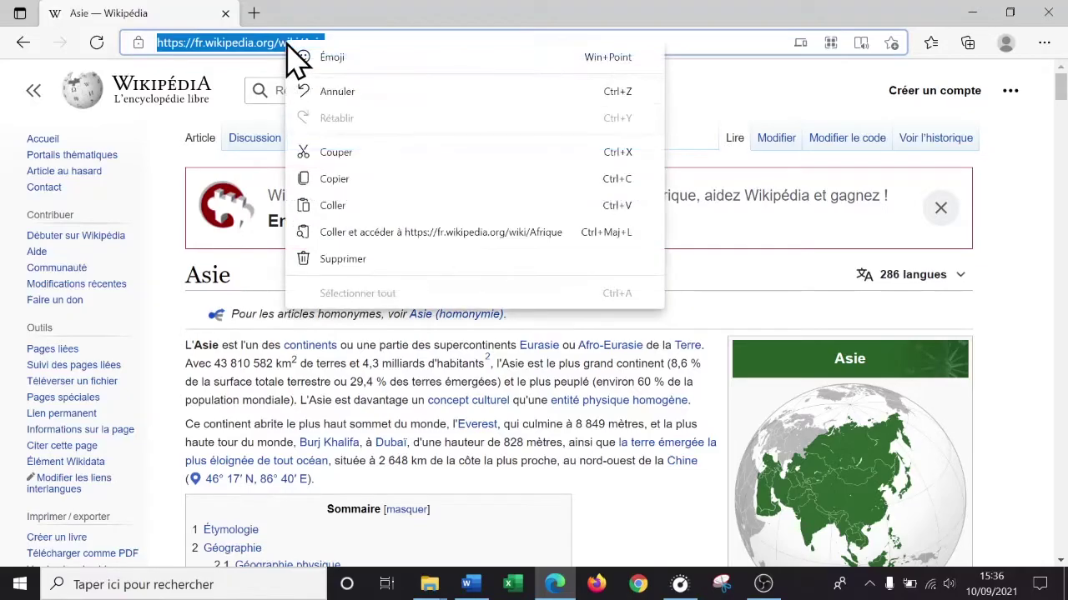
left_click(332, 179)
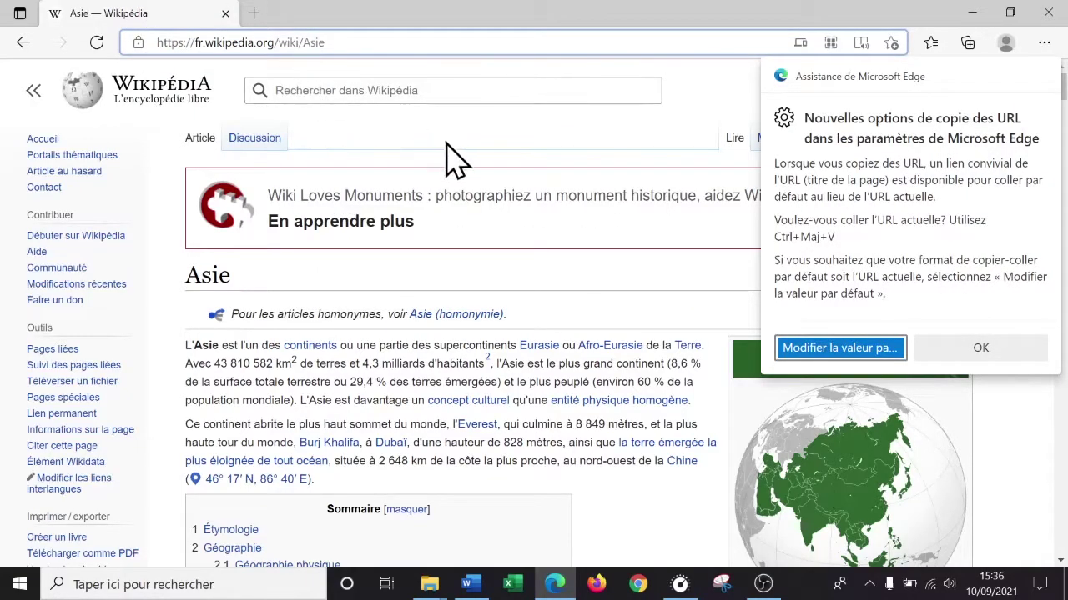
left_click(1025, 371)
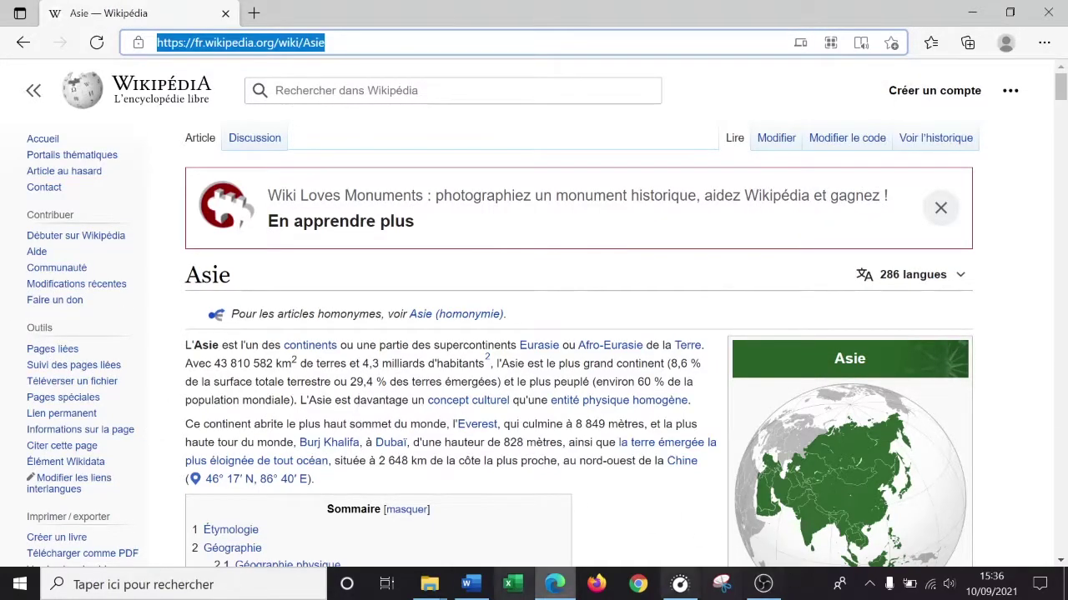
left_click(469, 586)
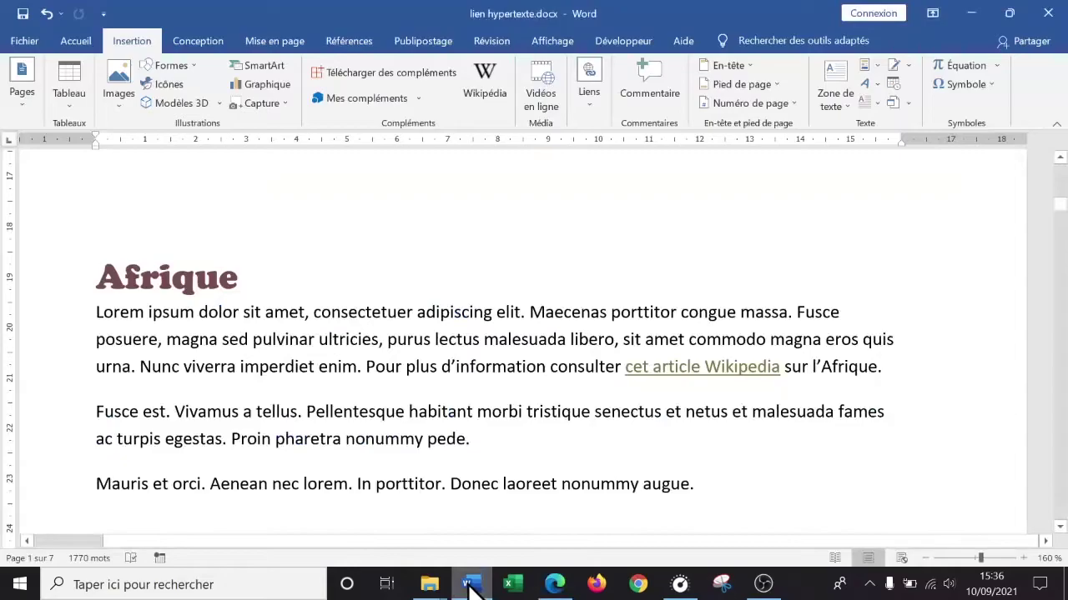
- Jump to the Asie heading via the Navigation pane's headings and place the cursor after 'tellus.'
scroll(687, 334, "down", 15)
scroll(677, 349, "down", 15)
scroll(678, 348, "down", 3)
scroll(677, 348, "up", 5)
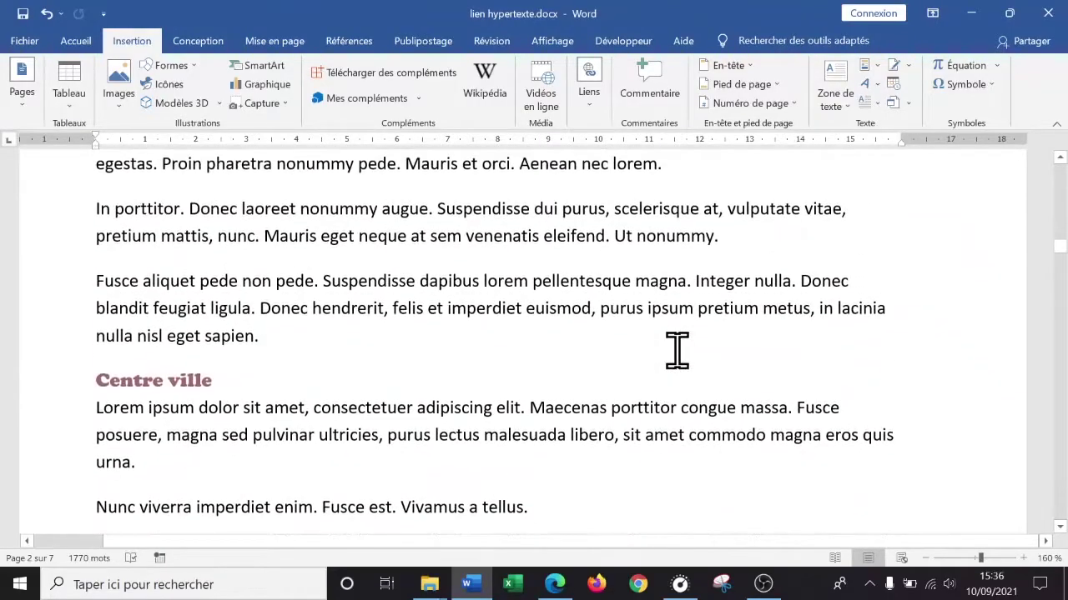
key("ctrl+f")
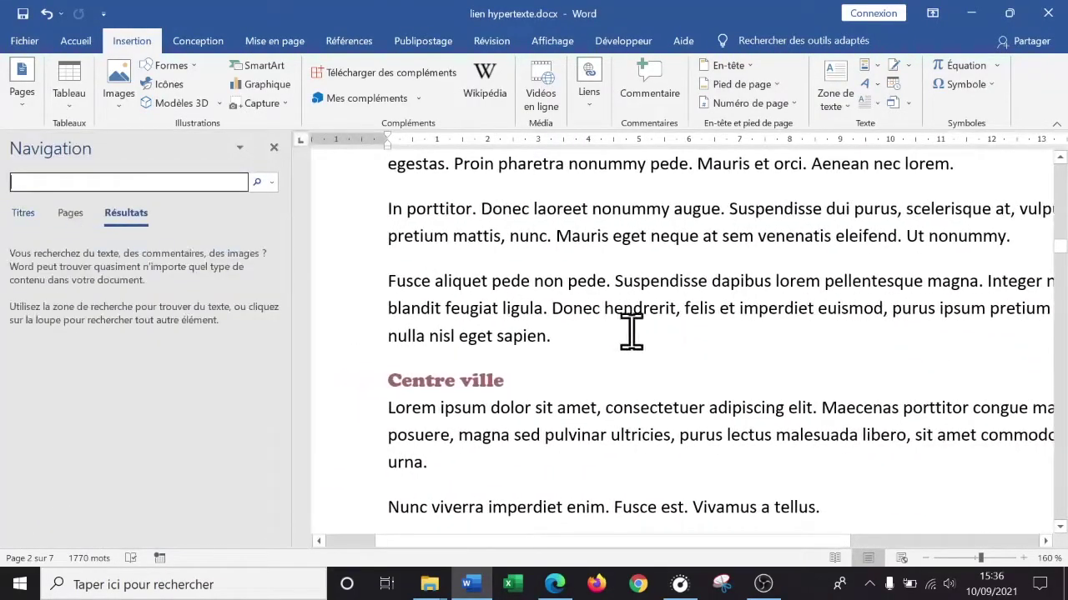
left_click(23, 213)
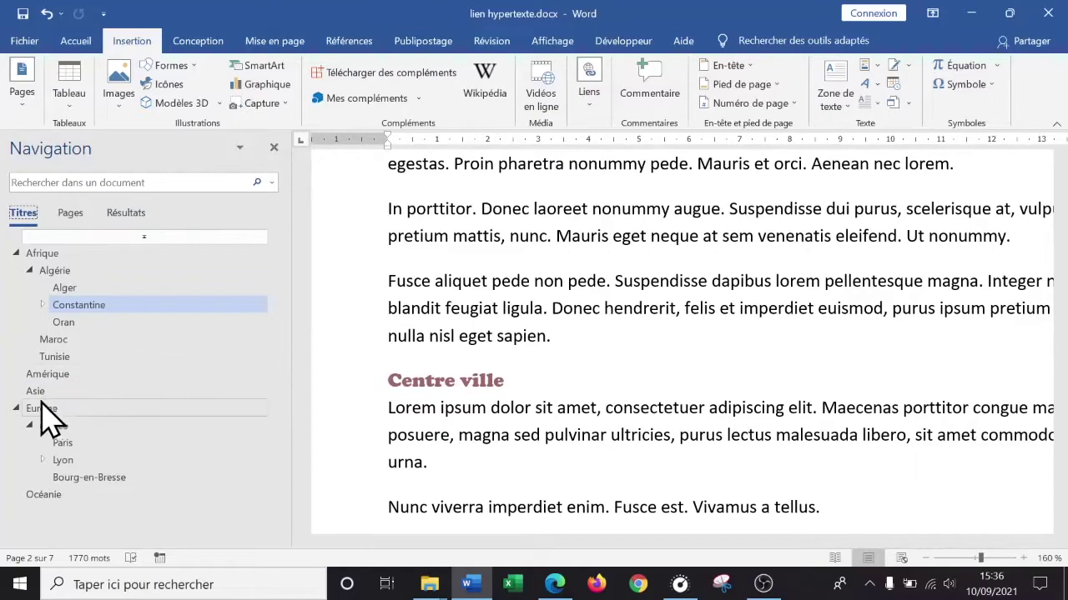
left_click(35, 391)
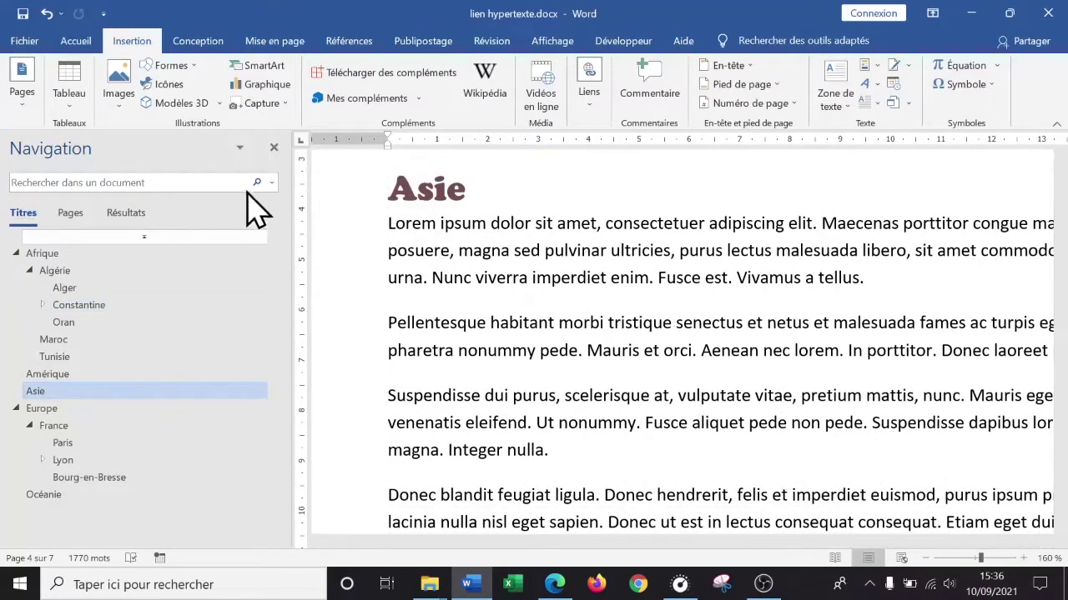
left_click(273, 148)
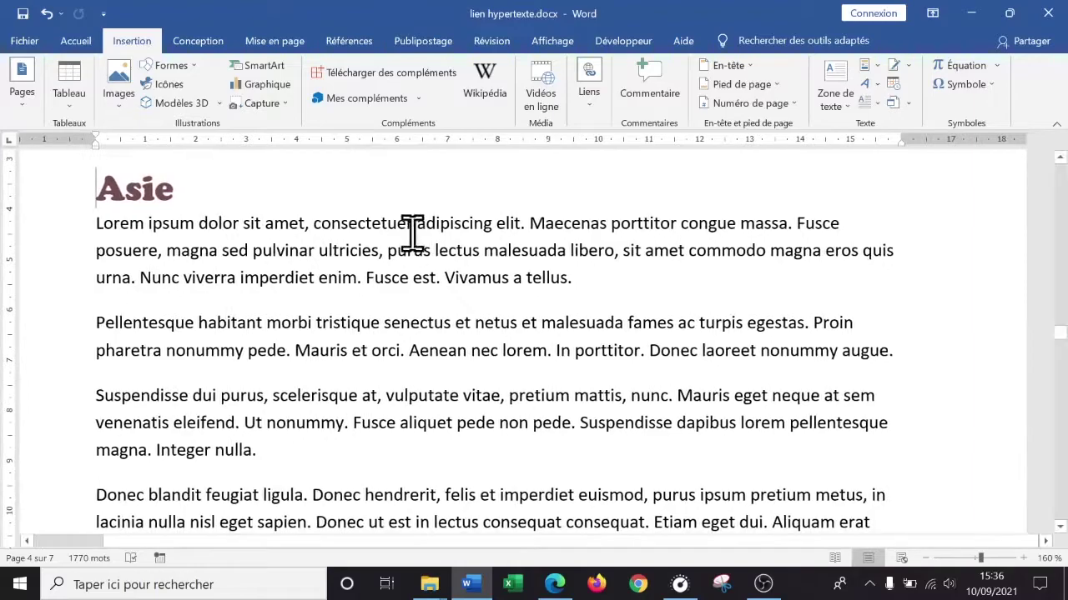
left_click(626, 275)
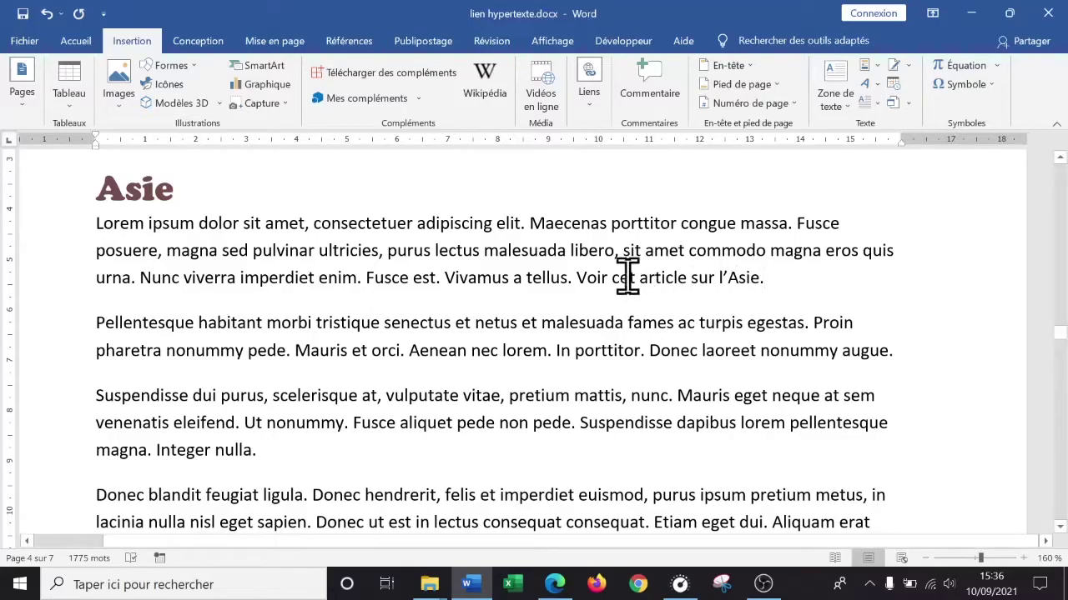
left_click_drag(620, 276, 751, 277)
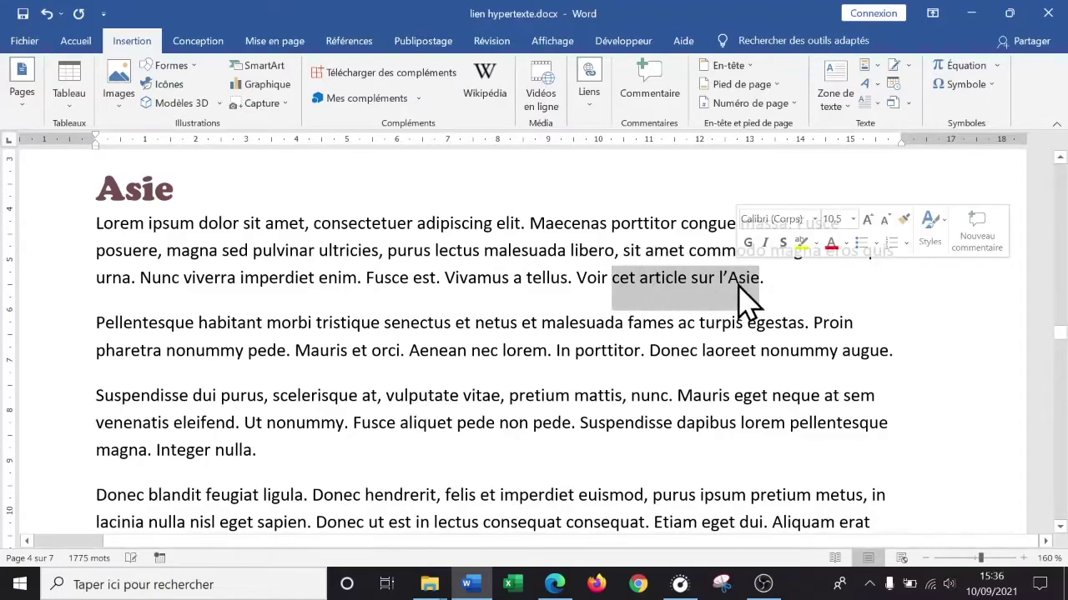
right_click(660, 282)
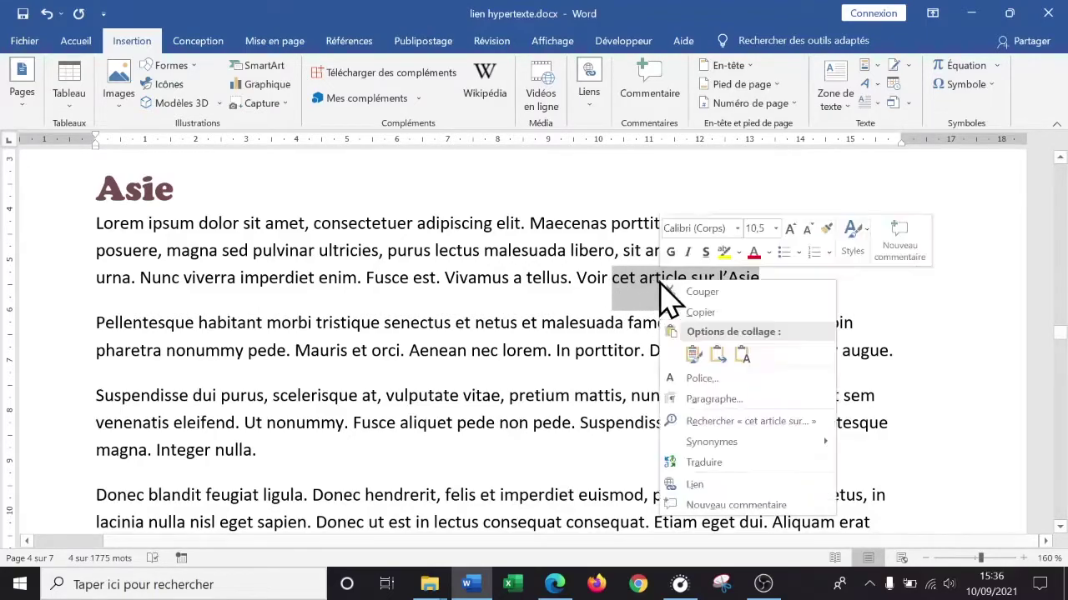
left_click(739, 487)
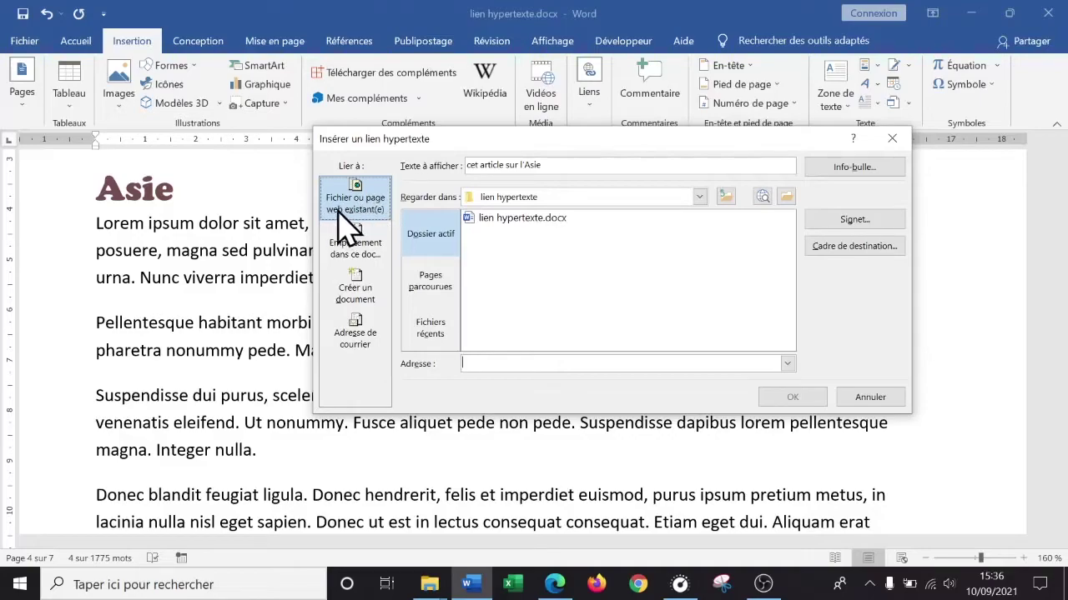
right_click(484, 364)
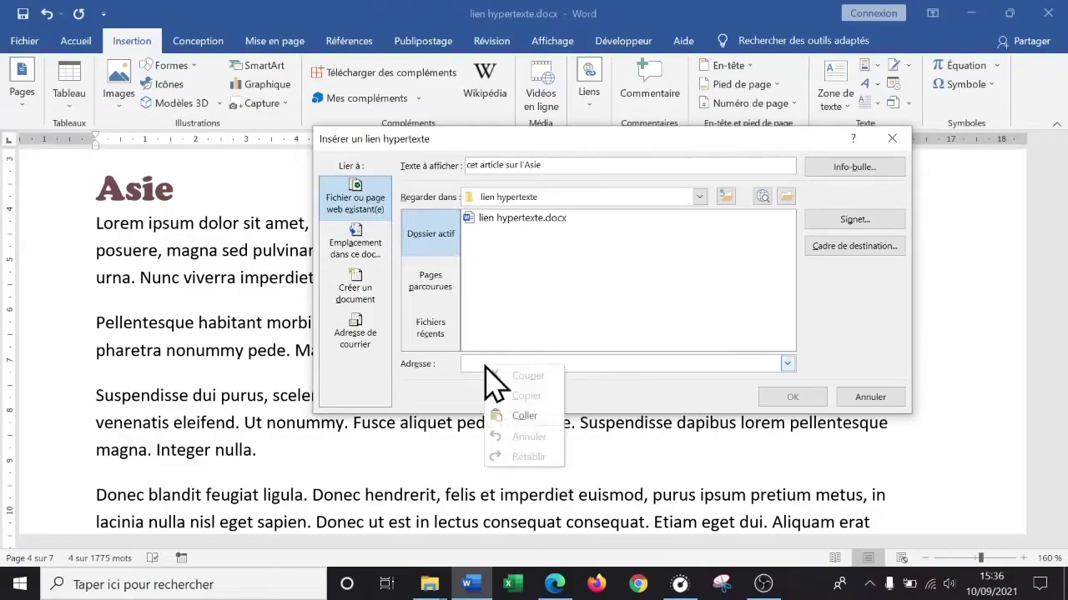
left_click(541, 418)
left_click(791, 400)
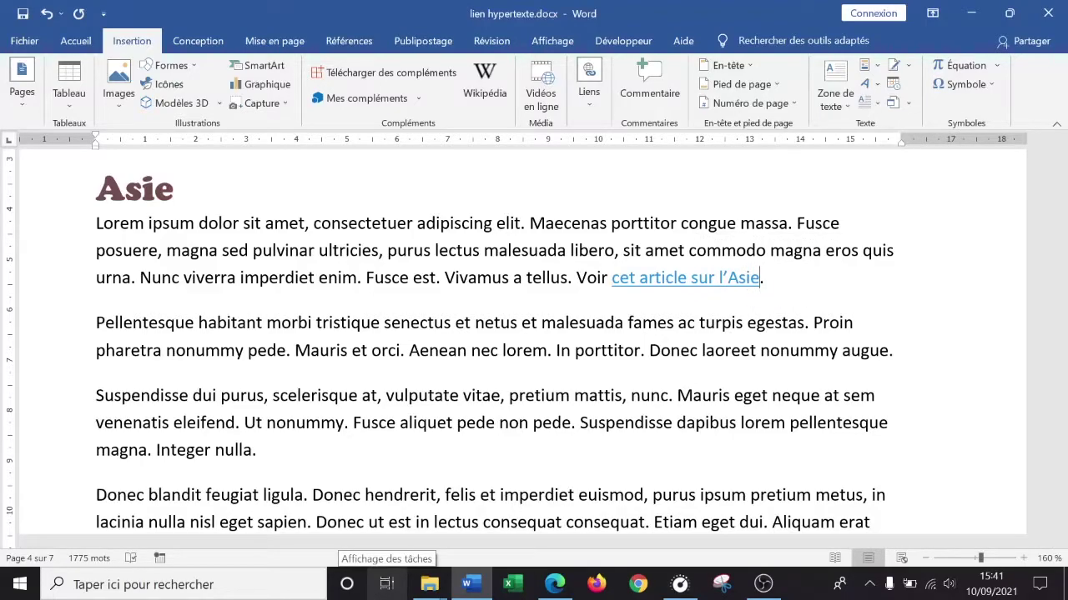
- Search Google in Chrome for 'asie' and glance at the Vikidia Asie result
left_click(636, 585)
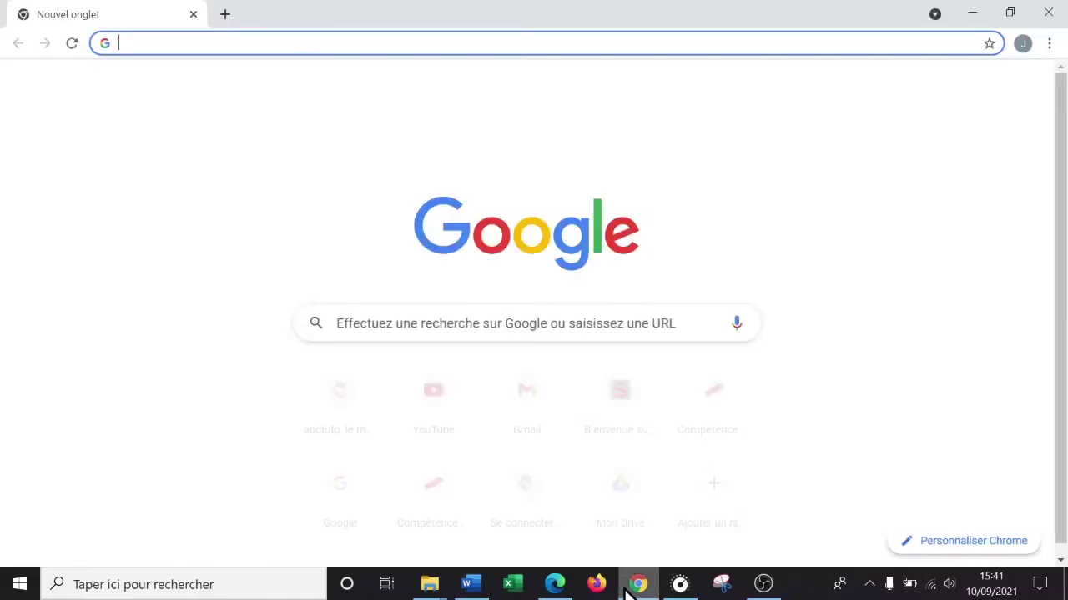
type("asie")
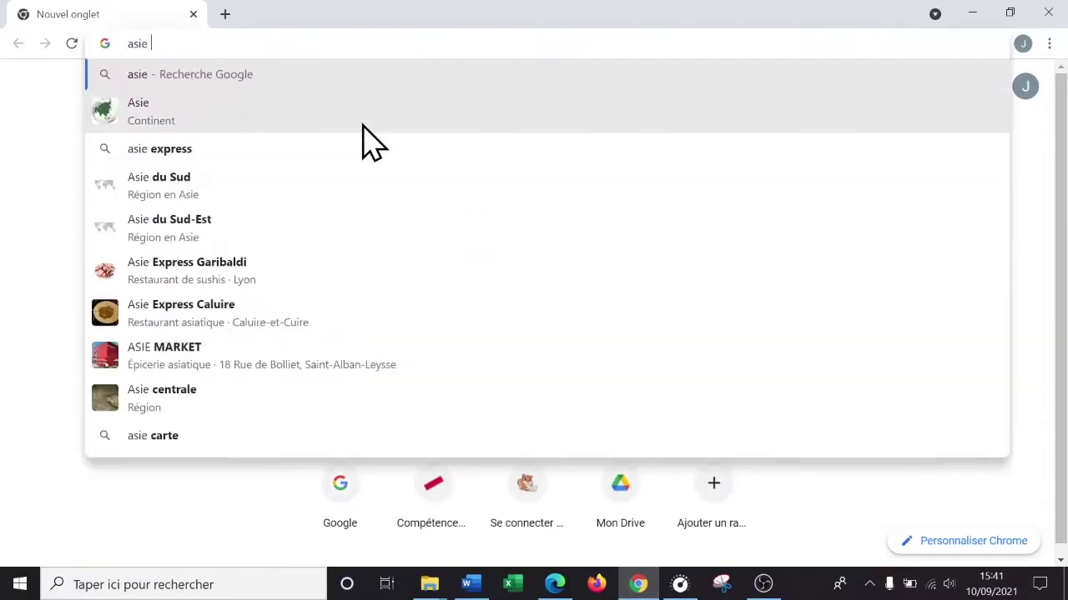
key("Return")
scroll(520, 209, "down", 5)
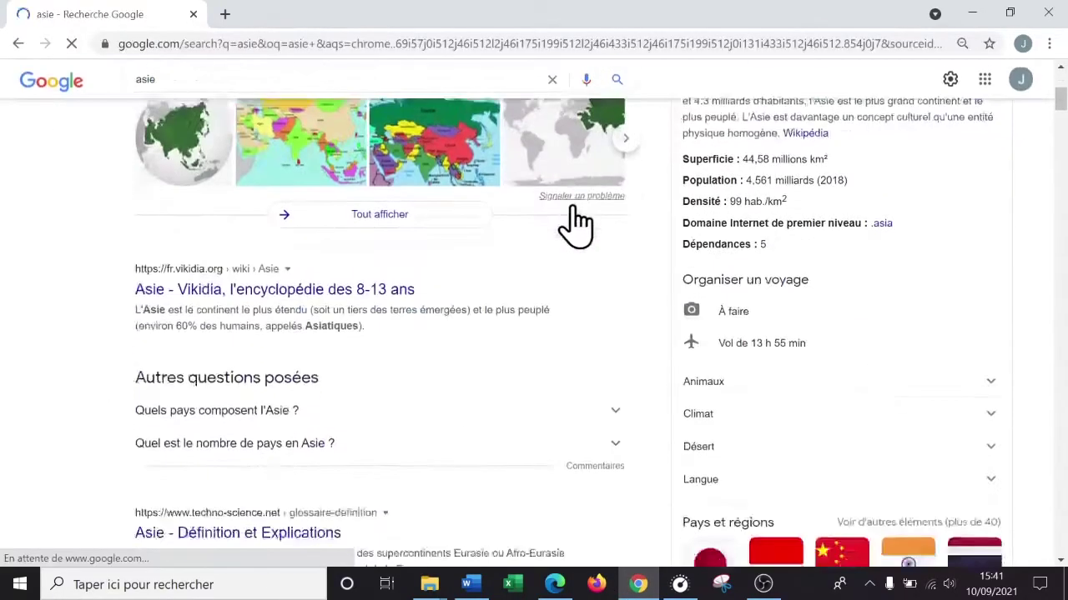
scroll(550, 192, "up", 1)
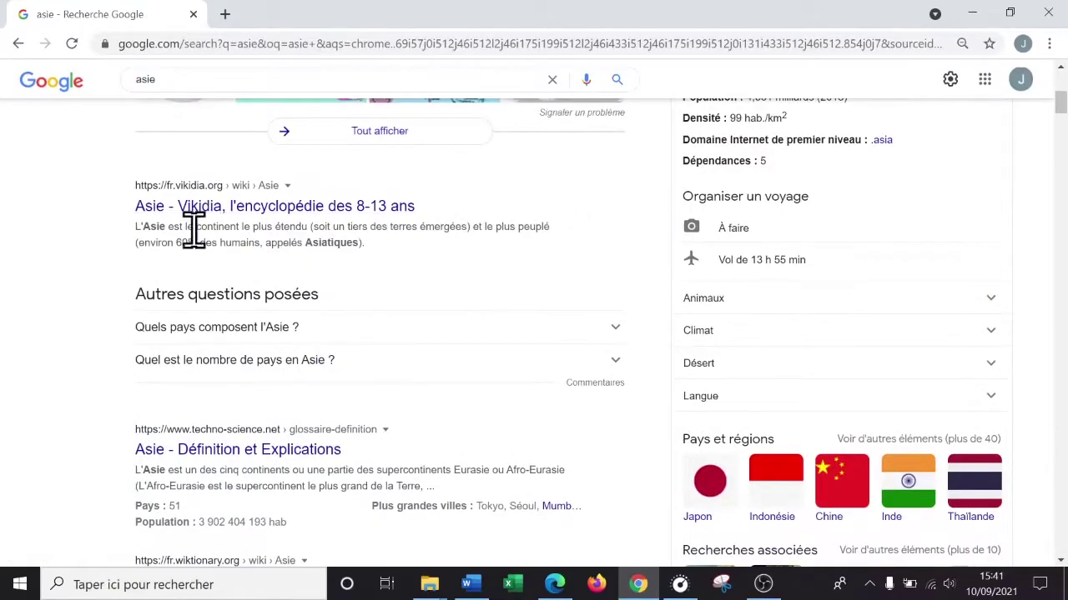
left_click(257, 224)
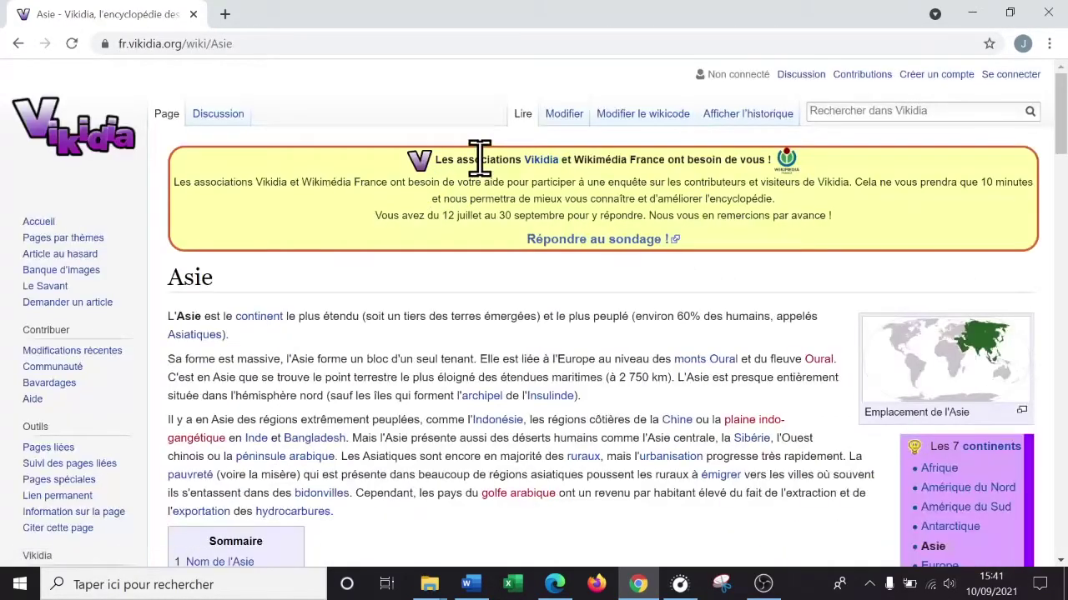
scroll(478, 159, "down", 8)
scroll(417, 150, "up", 10)
left_click(19, 43)
- Open franceinfo's Asie-Pacifique page, accept cookies, copy its address, and return to Word
scroll(463, 280, "down", 3)
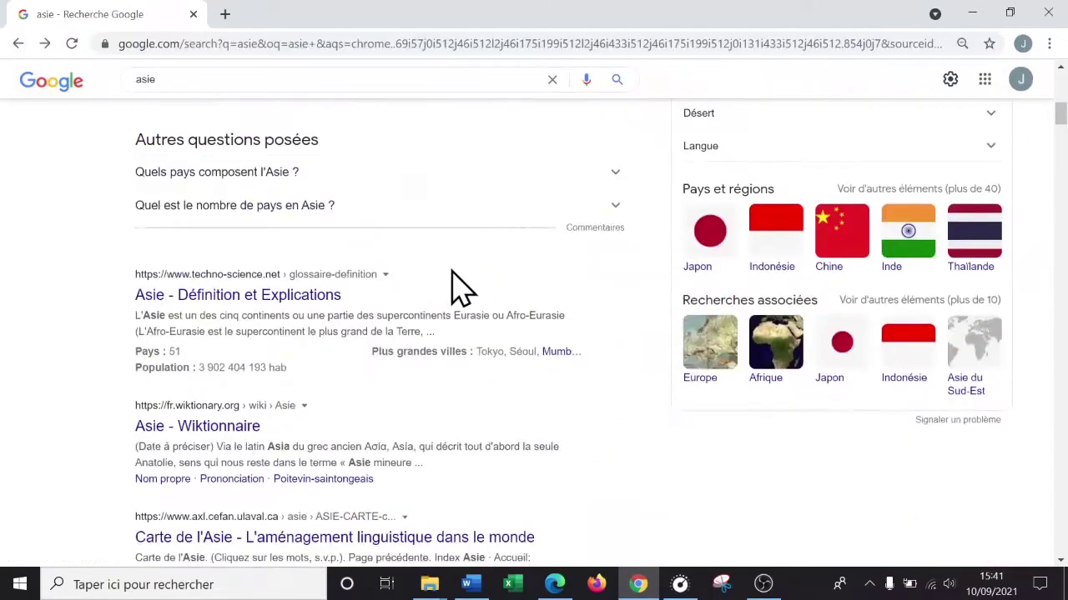
scroll(469, 354, "down", 2)
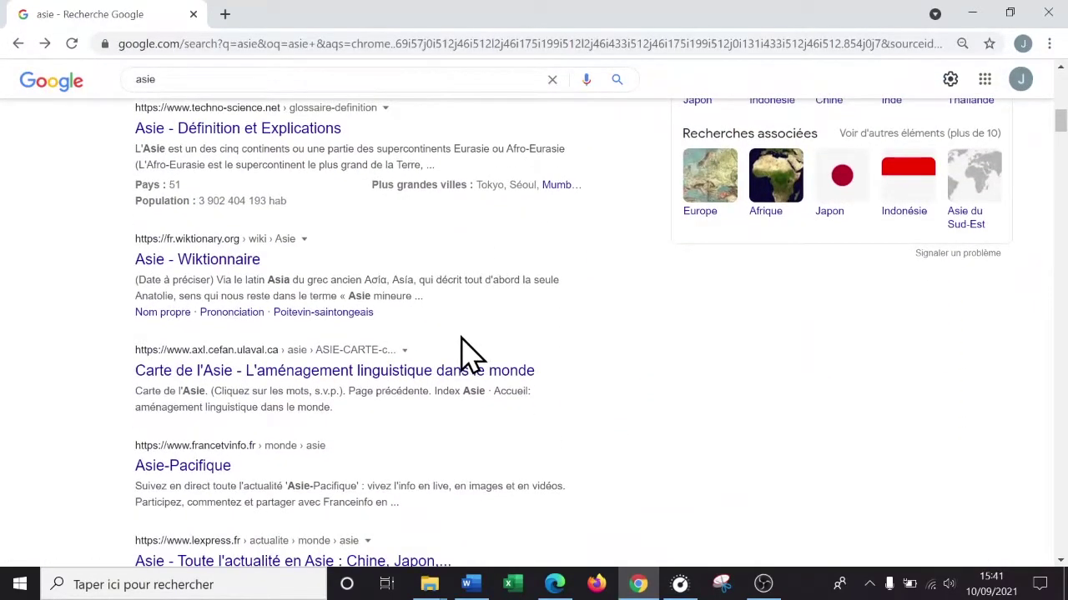
scroll(470, 355, "down", 2)
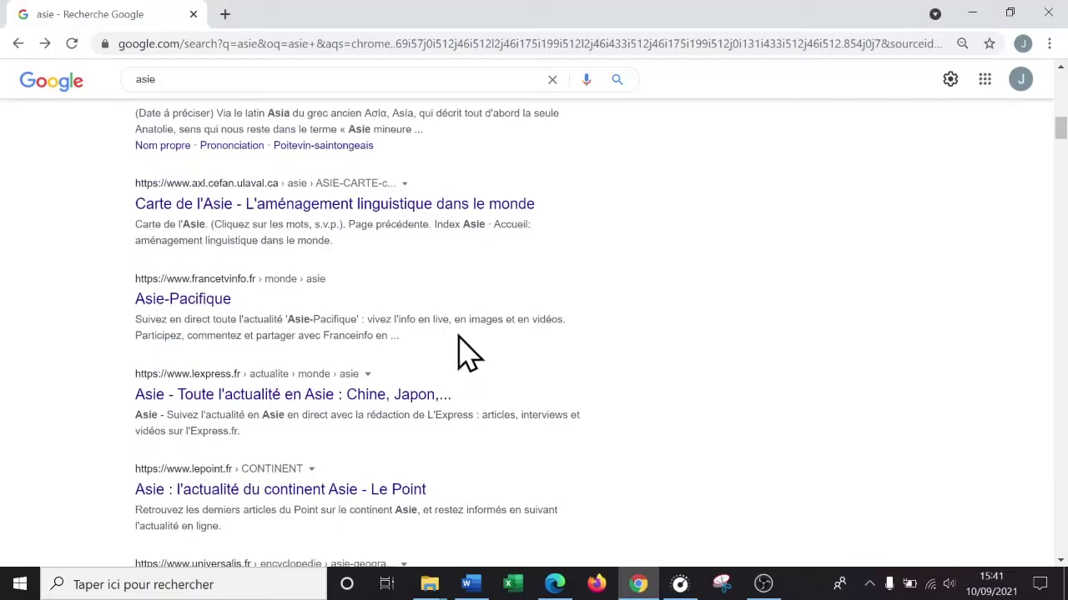
left_click(200, 299)
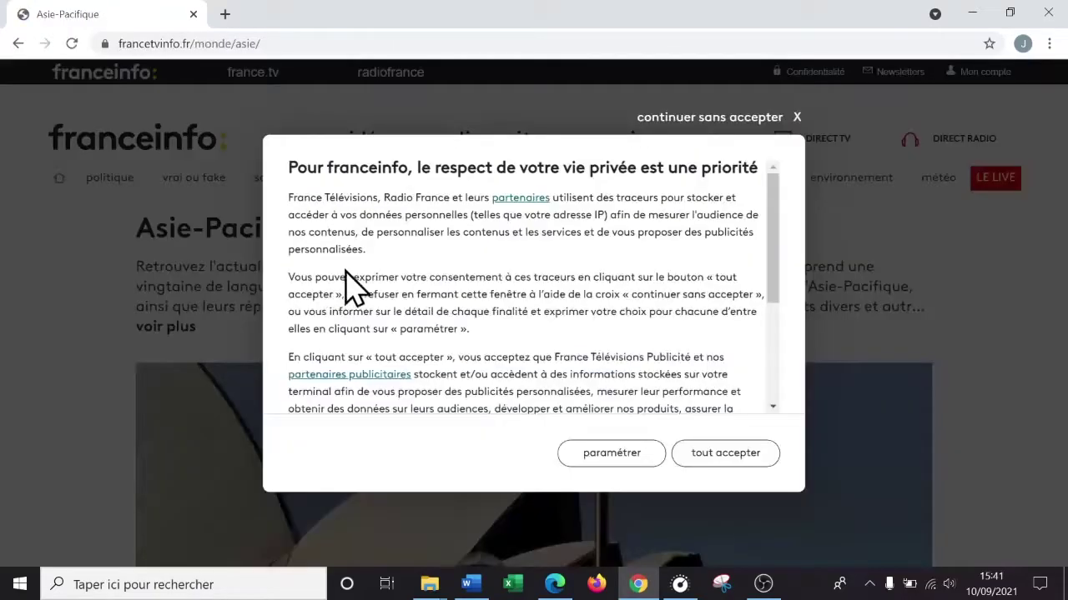
left_click(724, 454)
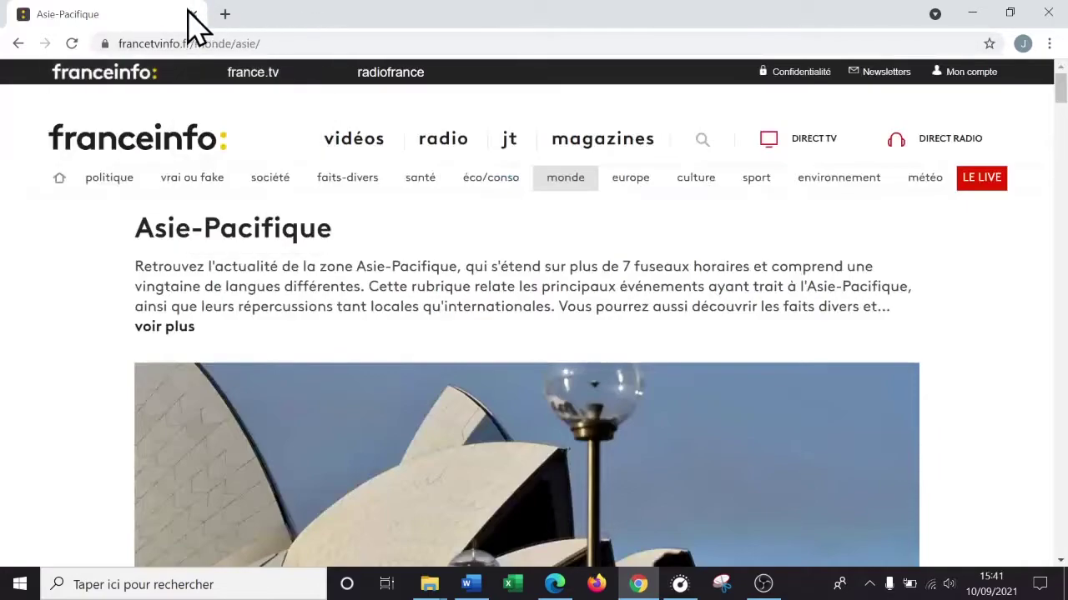
left_click(267, 44)
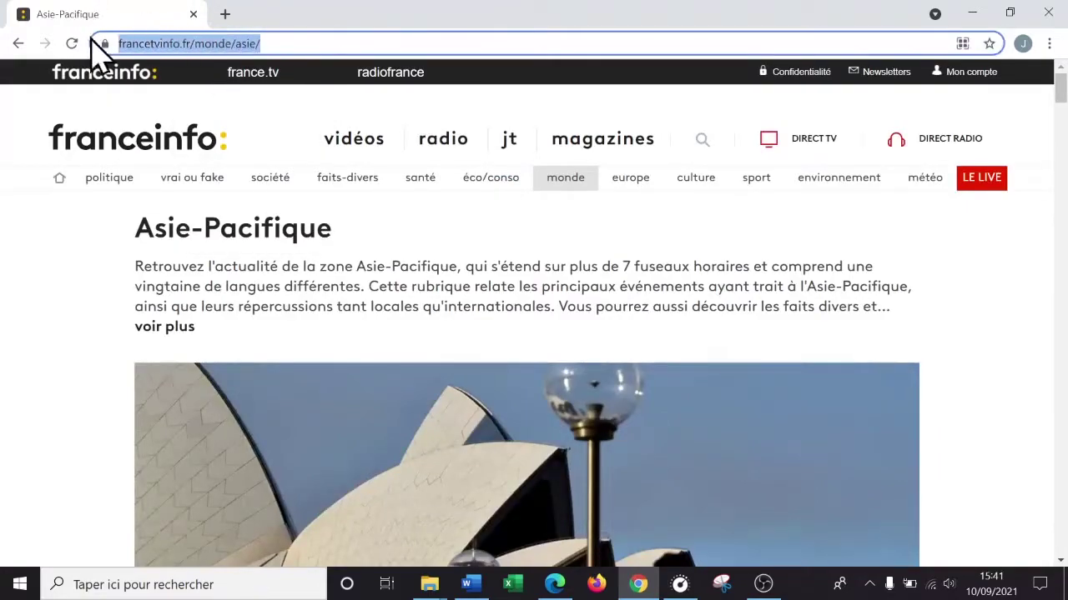
right_click(225, 42)
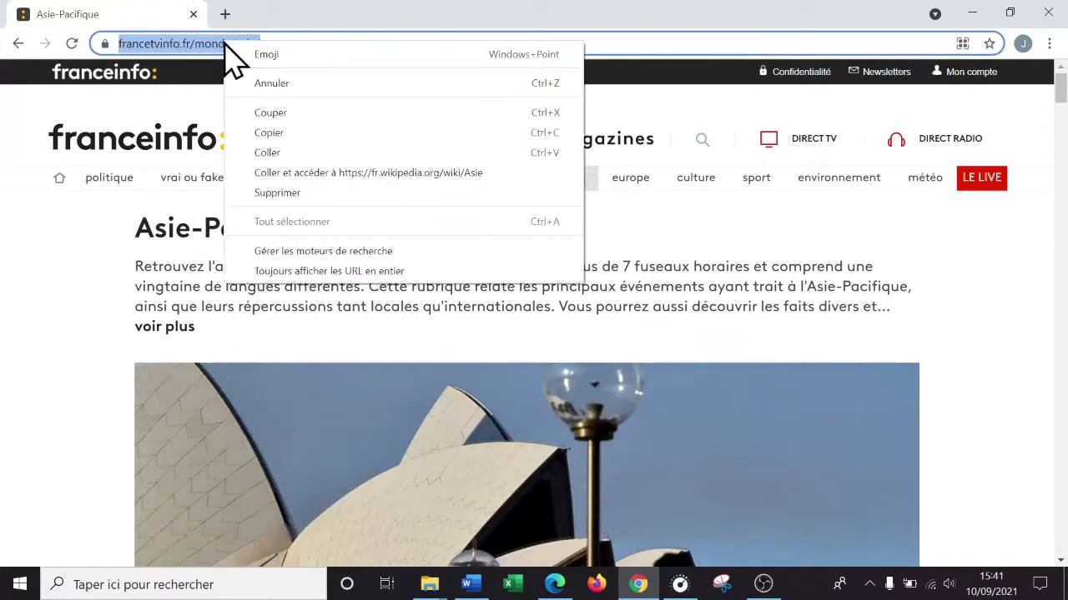
left_click(293, 149)
left_click(469, 584)
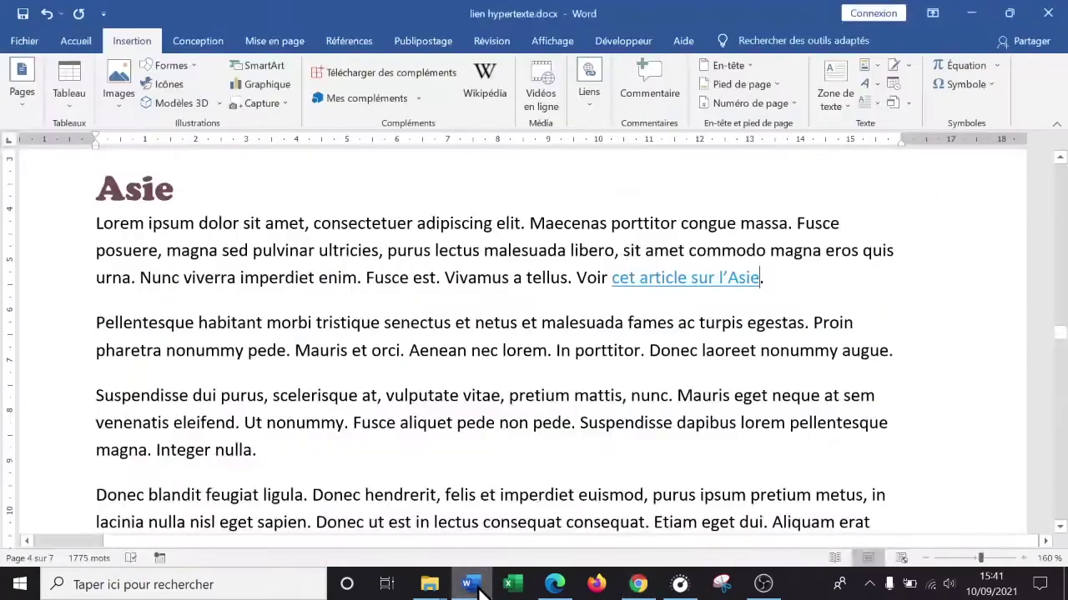
right_click(682, 277)
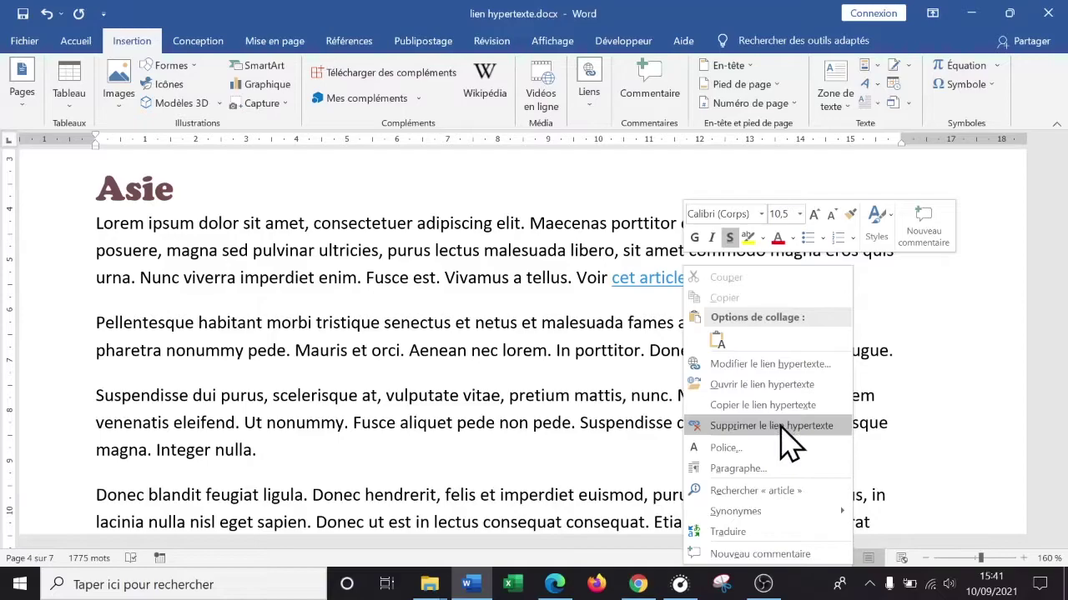
left_click(782, 367)
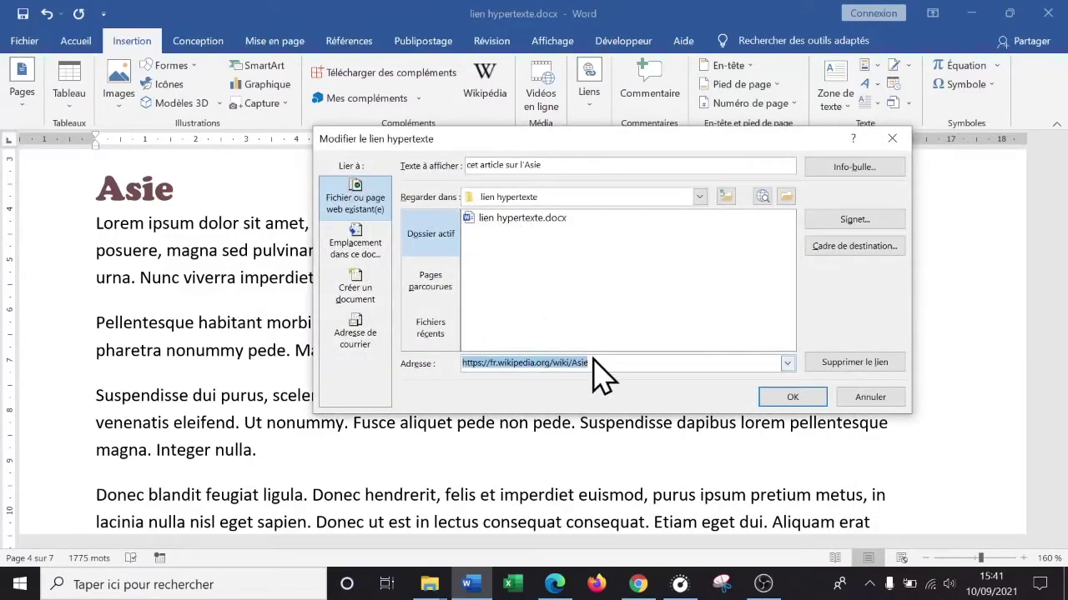
key("ctrl+v")
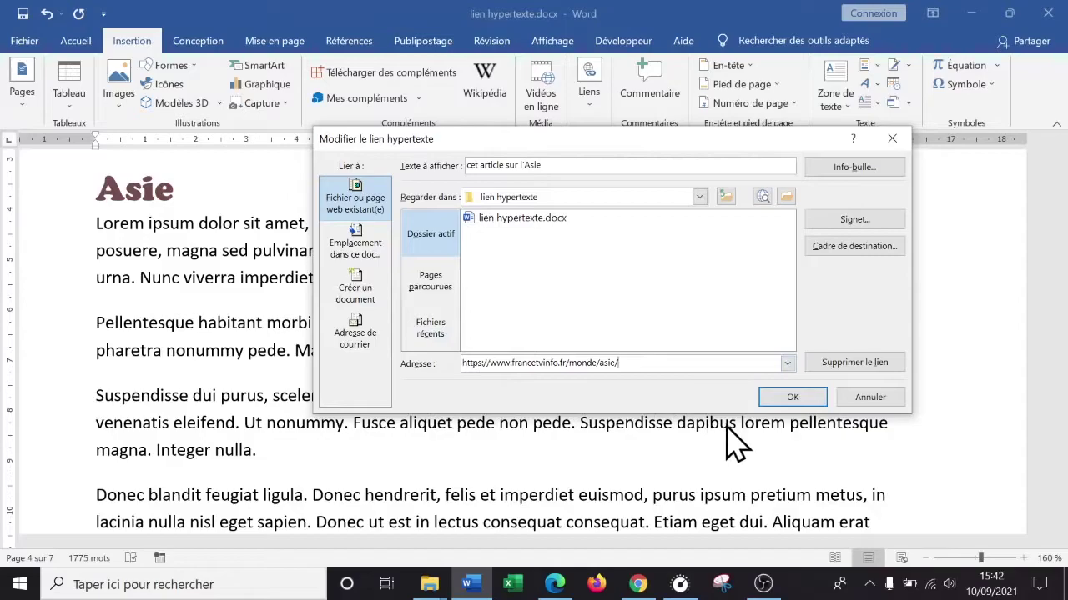
left_click(792, 398)
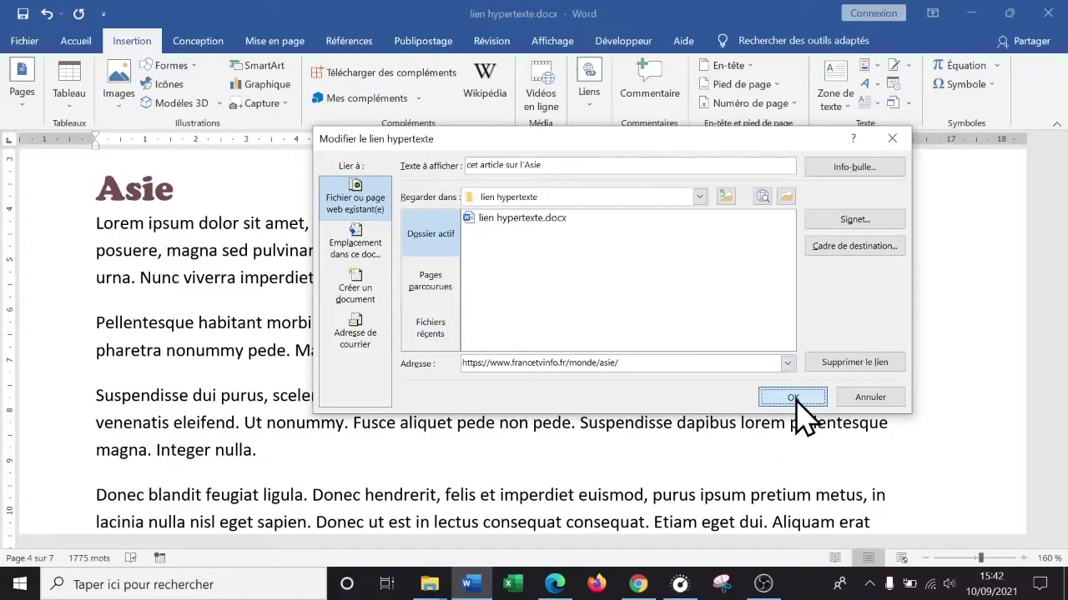
left_click(792, 398)
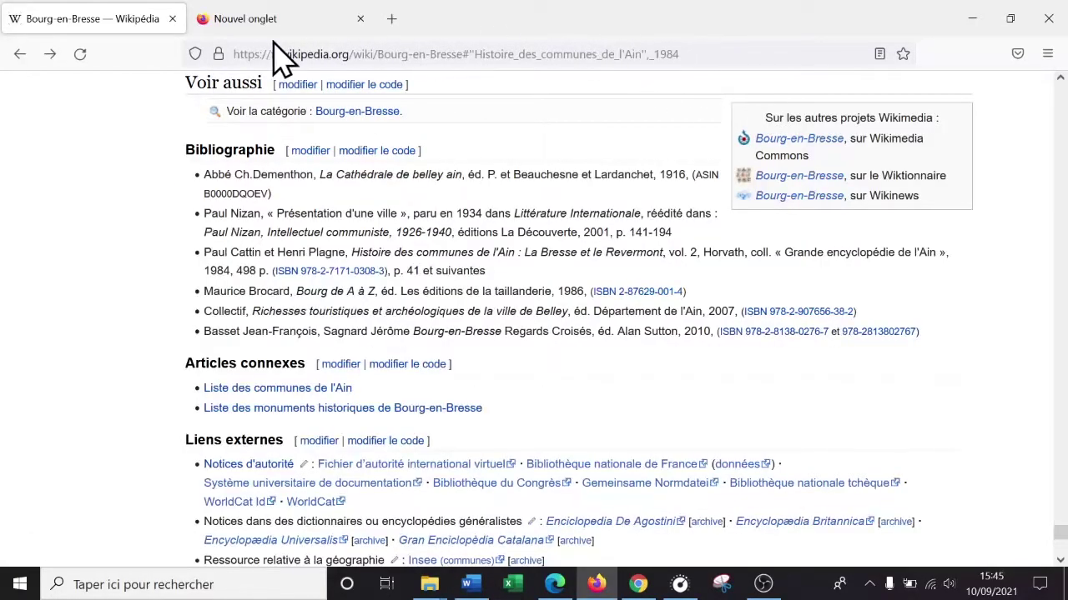
- Copy the Bourg-en-Bresse Wikipedia page address from Firefox's address bar and Alt+Tab to Word
left_click(555, 53)
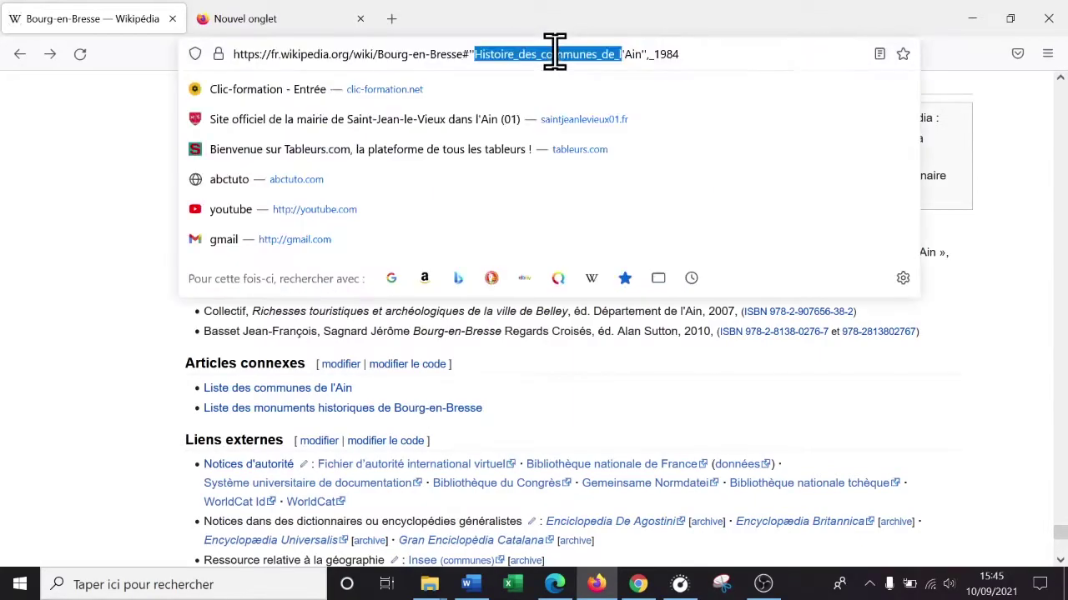
left_click(713, 52)
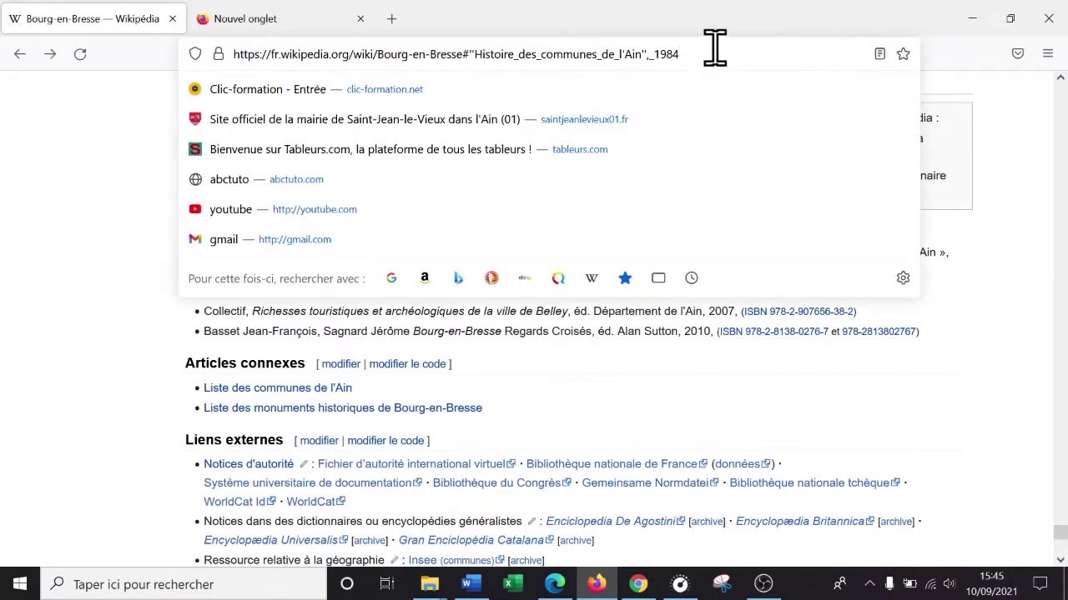
key("ctrl+a")
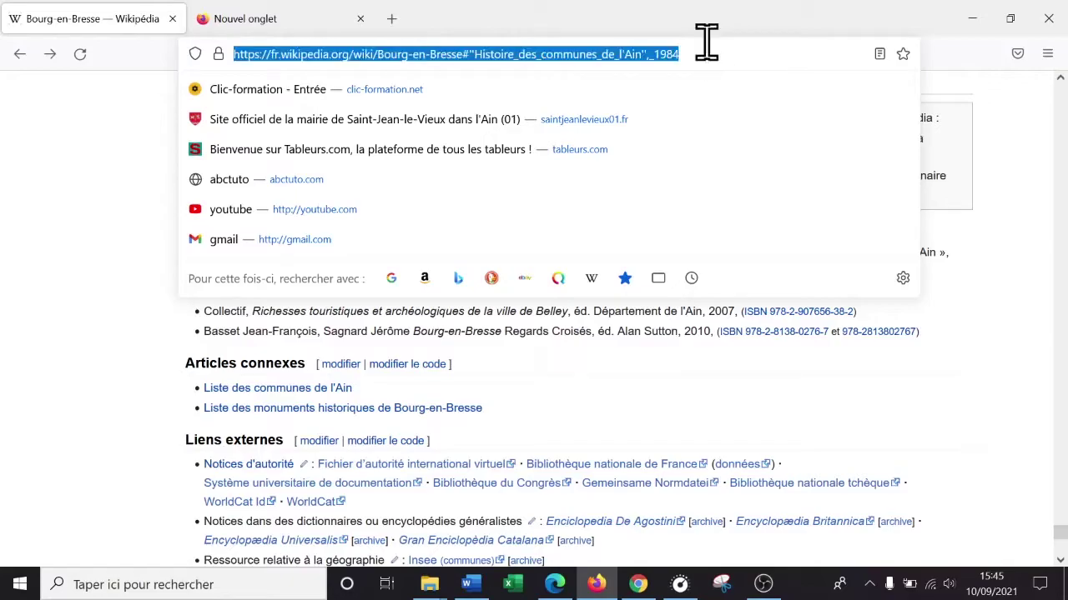
left_click(708, 52)
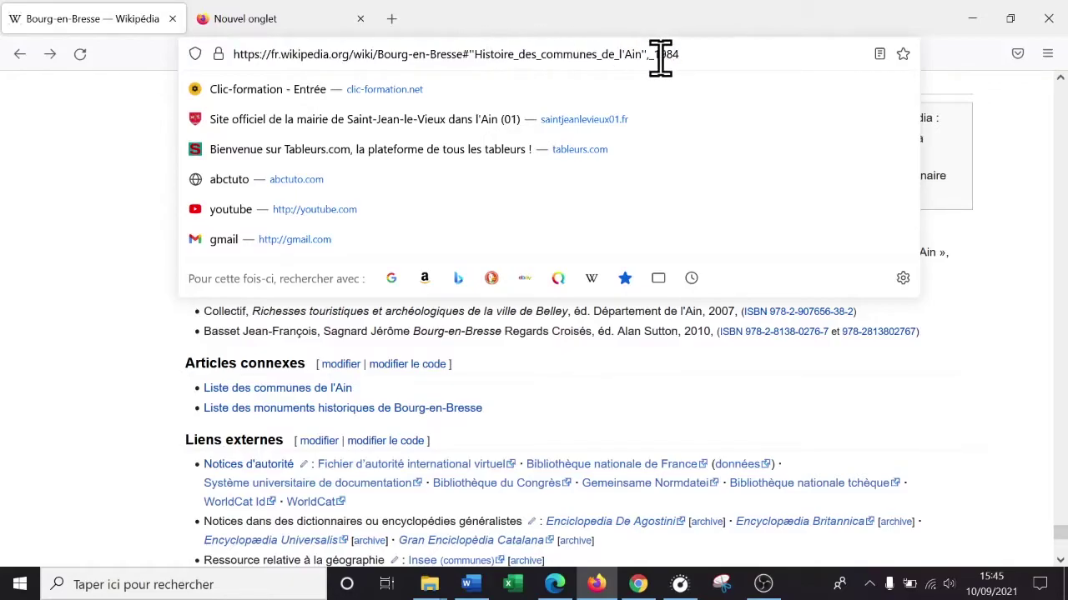
key("ctrl+a")
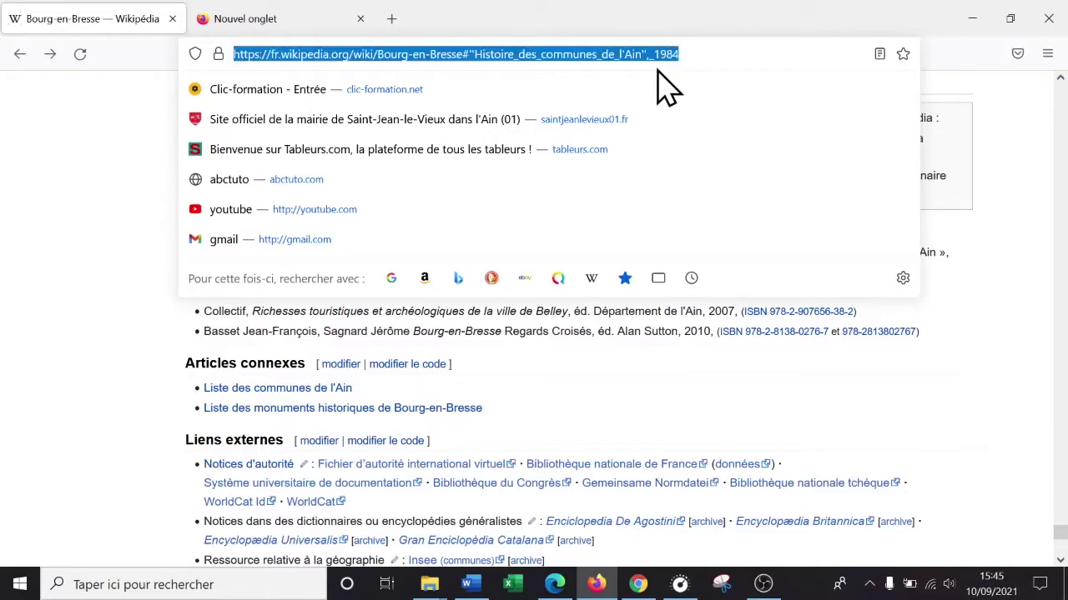
right_click(552, 54)
left_click(611, 151)
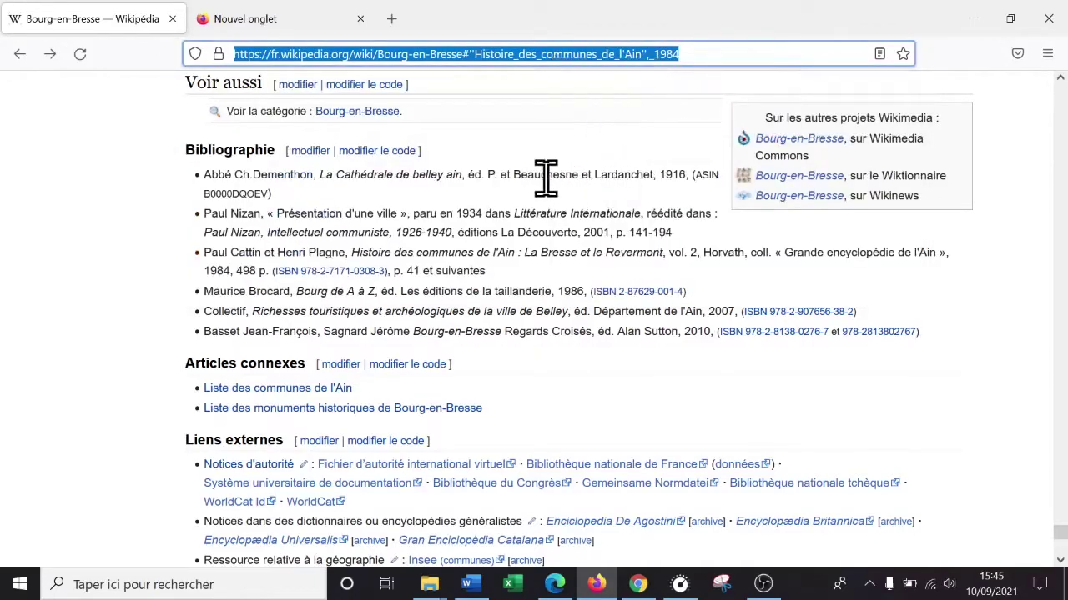
left_click(815, 277)
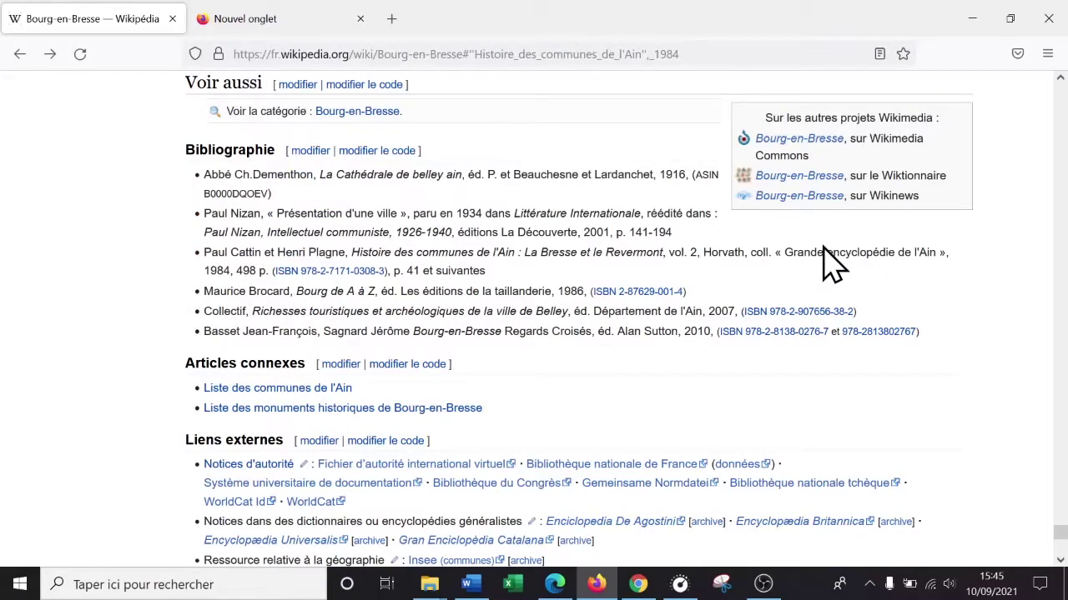
key("alt+Tab")
- Move up to the Afrique section and place the cursor after 'pede.' in its second paragraph
scroll(842, 331, "up", 6)
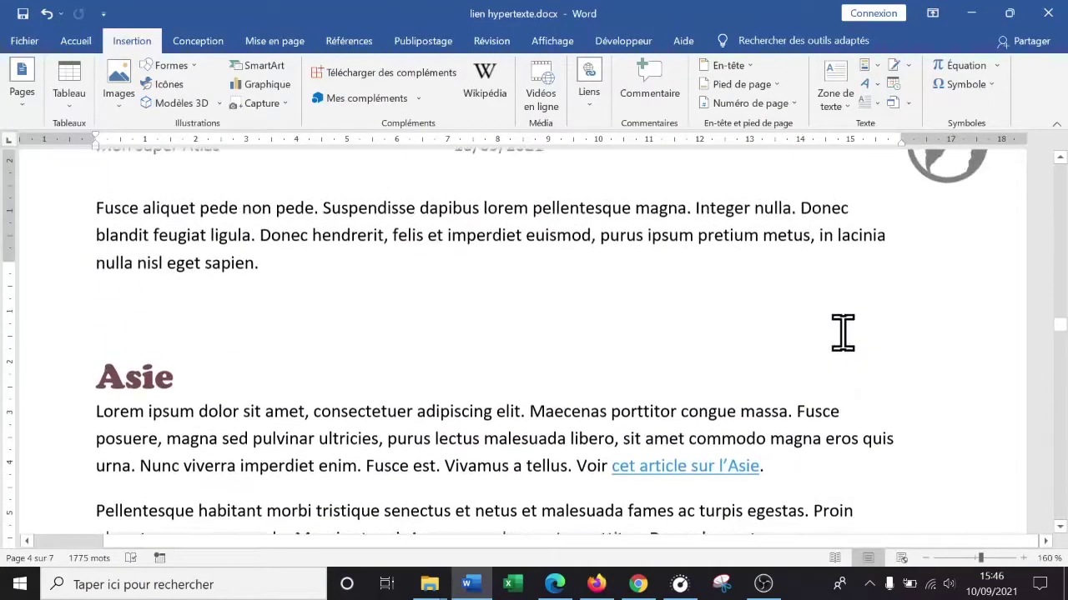
scroll(834, 353, "down", 9)
scroll(815, 360, "up", 3)
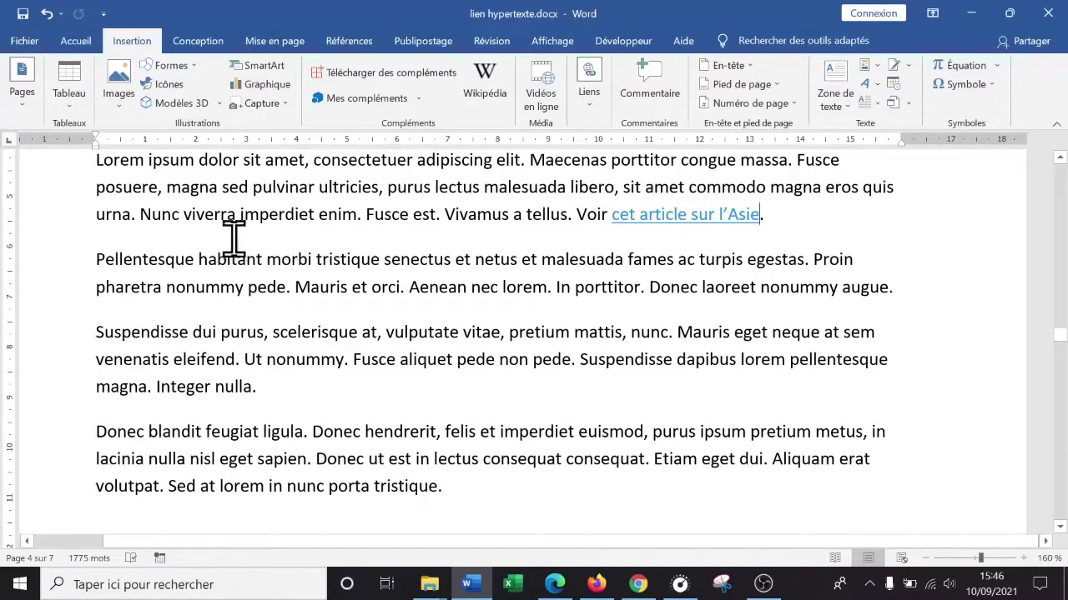
scroll(491, 267, "up", 15)
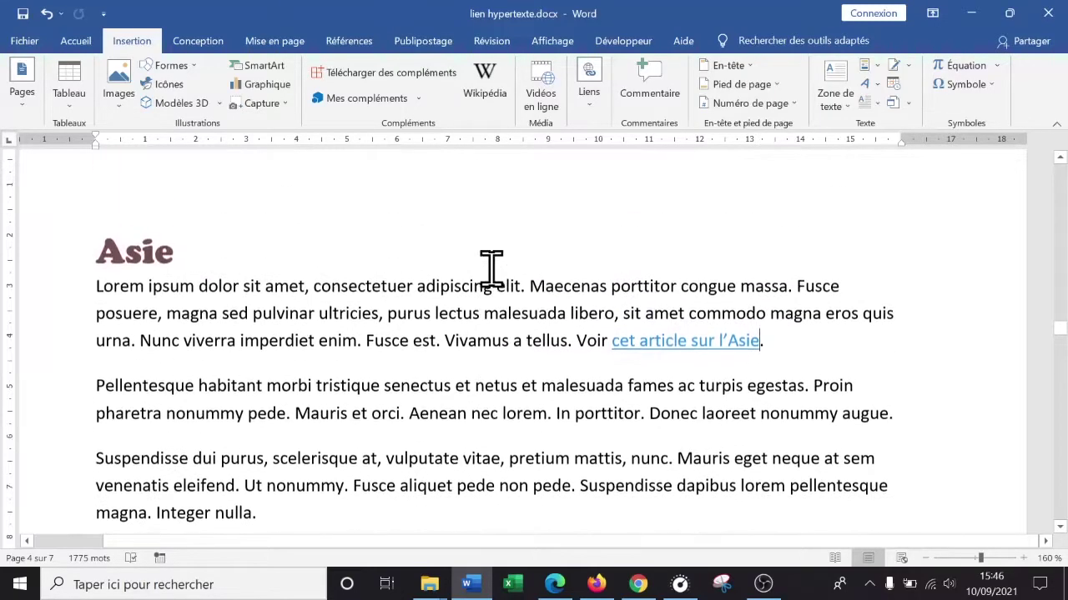
left_click_drag(1060, 308, 1061, 173)
scroll(1012, 232, "down", 14)
scroll(1012, 233, "up", 8)
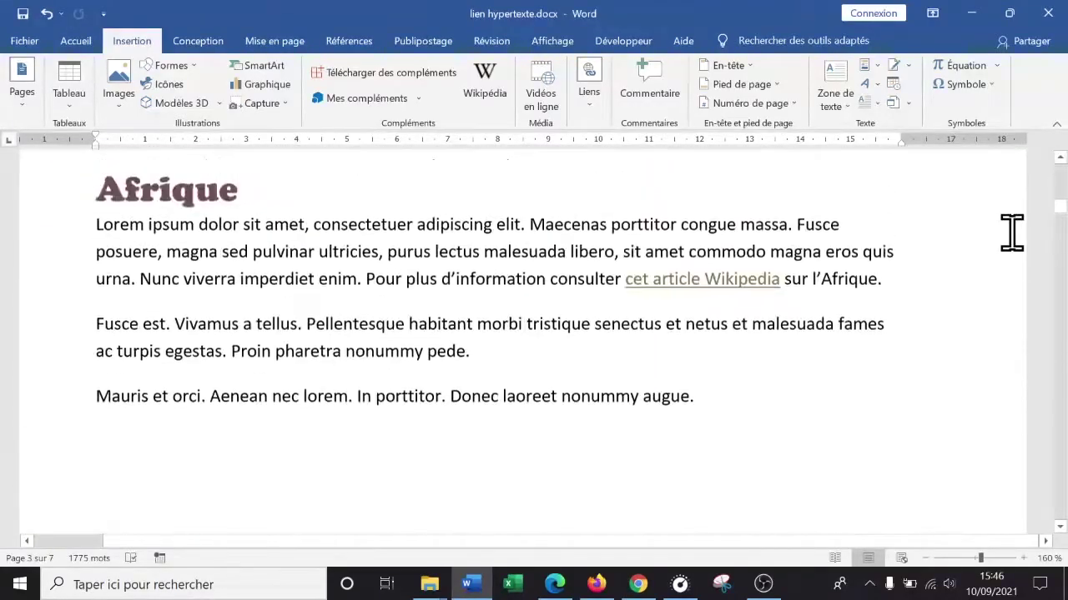
left_click(532, 402)
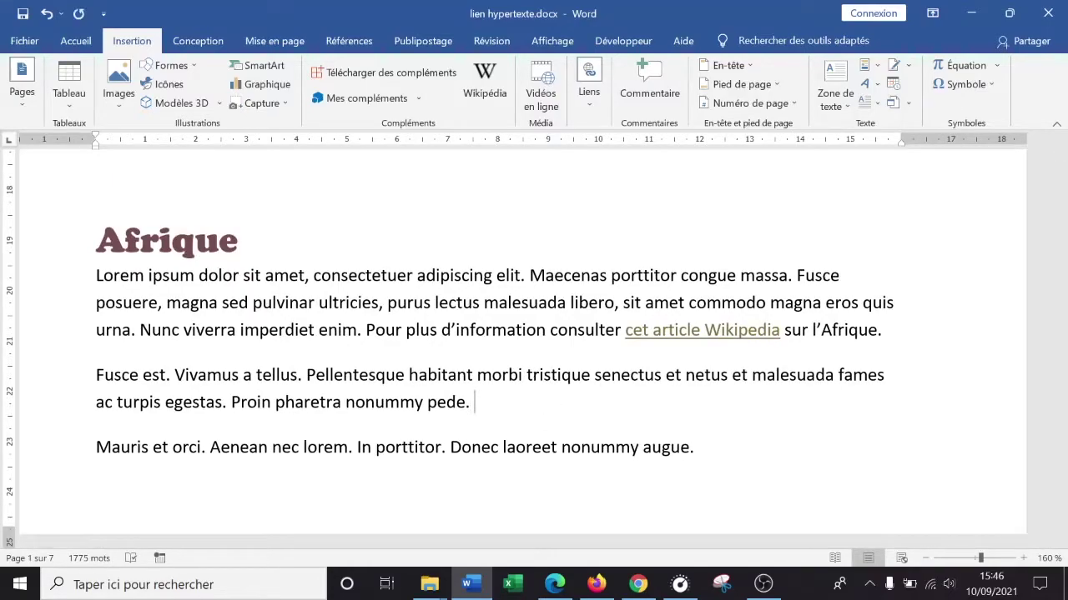
- Append 'Lien hypertexte pour ouvrir un autre doc.' after 'pede.', correcting the typos
type("Lien hypertexe")
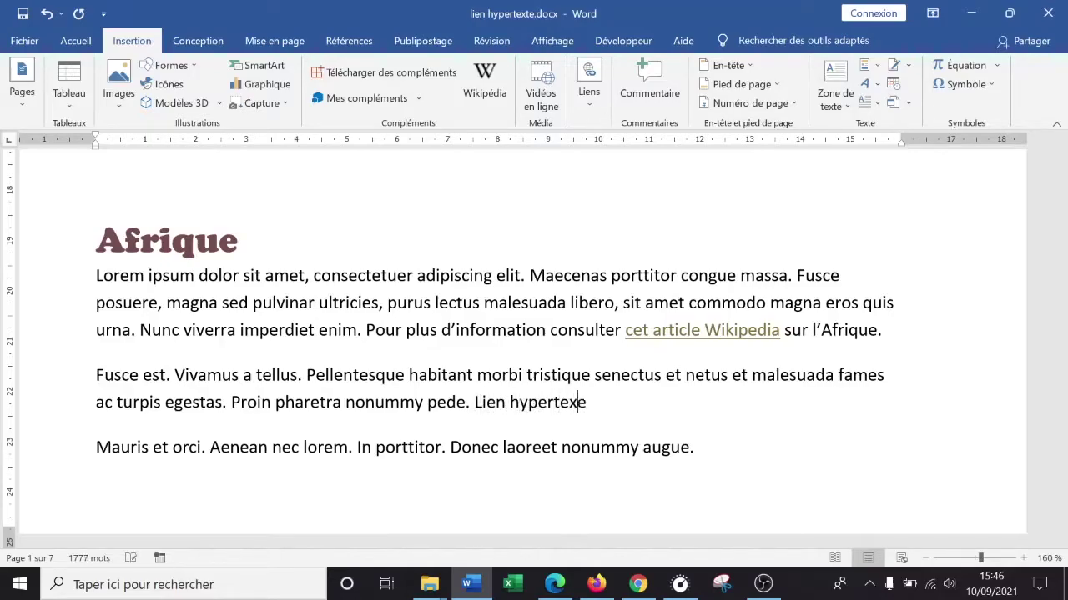
key("BackSpace")
type("te pour ouvrir un")
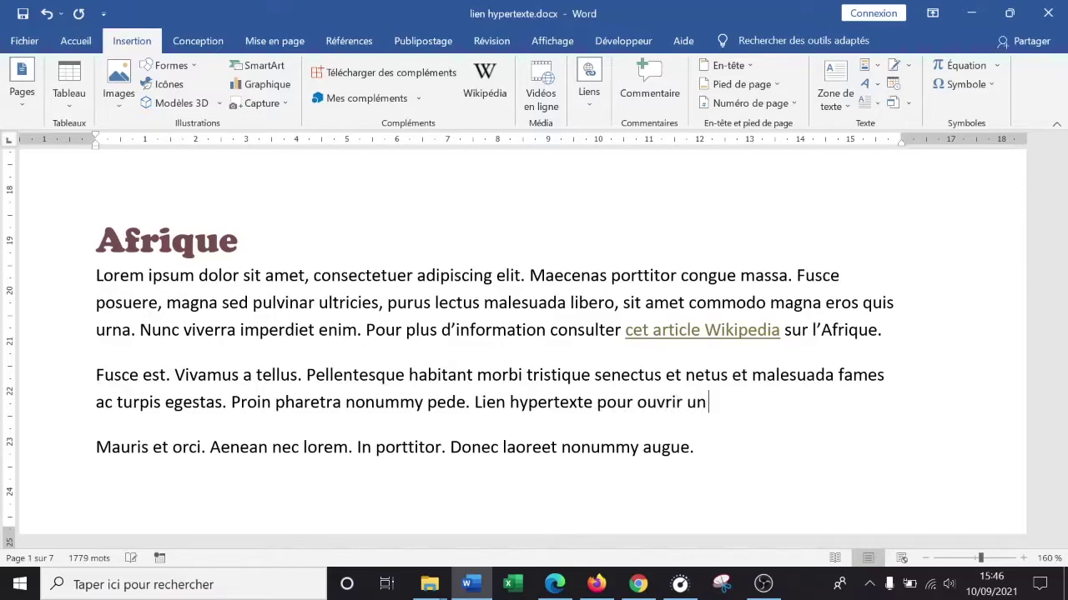
type(" autre doc.")
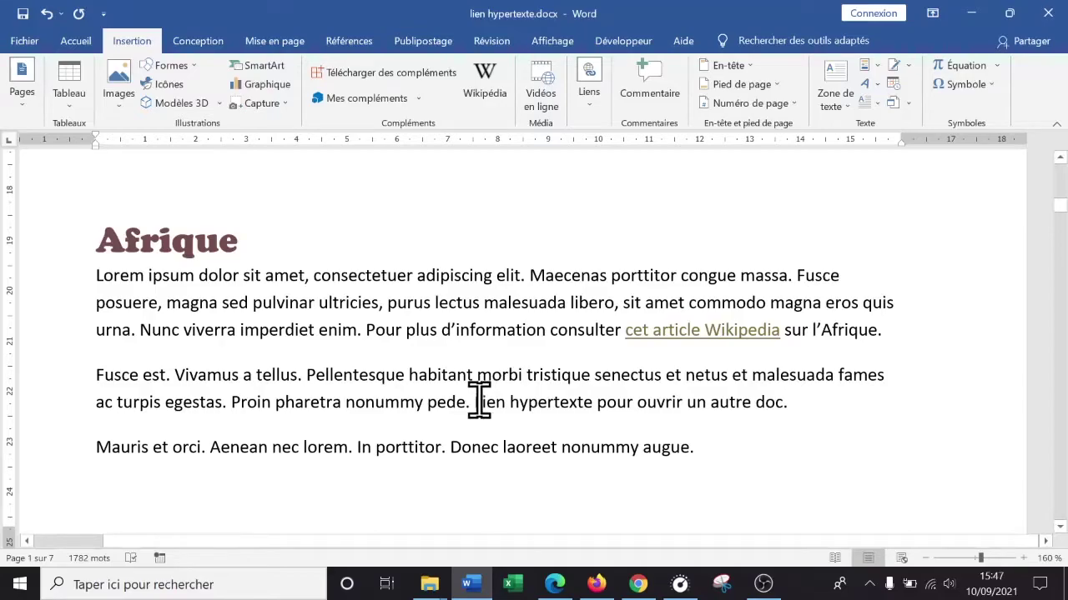
- Link 'ouvrir un autre doc' to the file sommaire excel.xlsx in Bureau's cours excel folder
left_click(637, 403)
left_click_drag(673, 400, 767, 407)
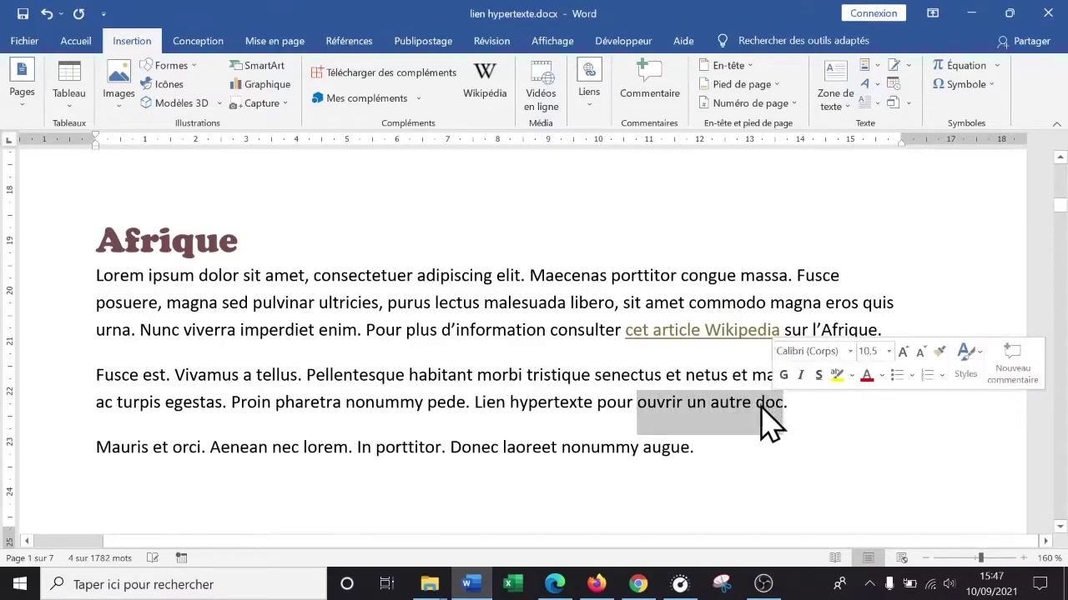
right_click(717, 425)
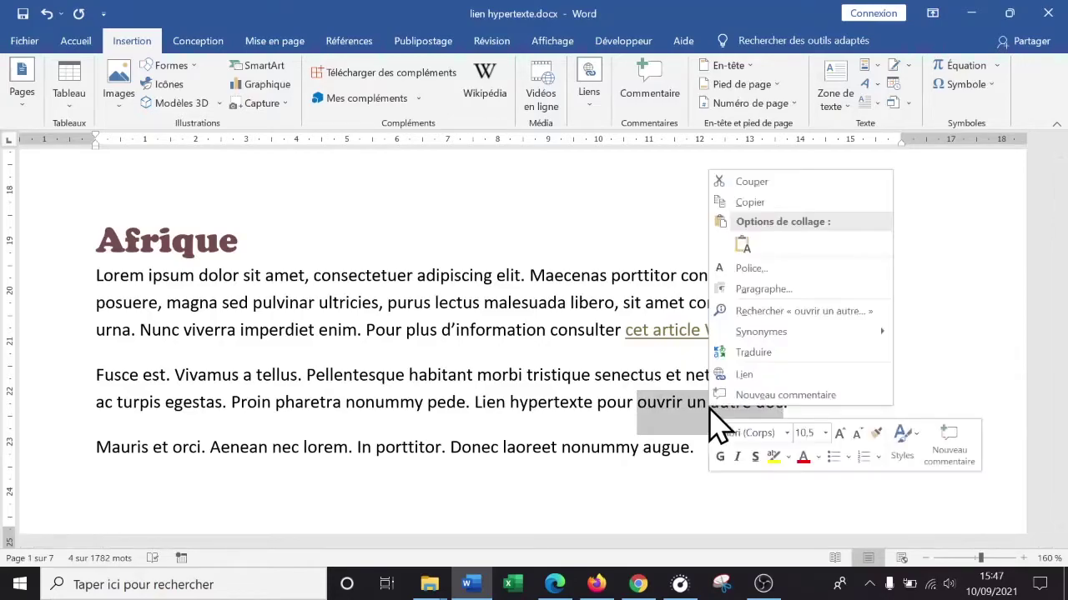
left_click(756, 376)
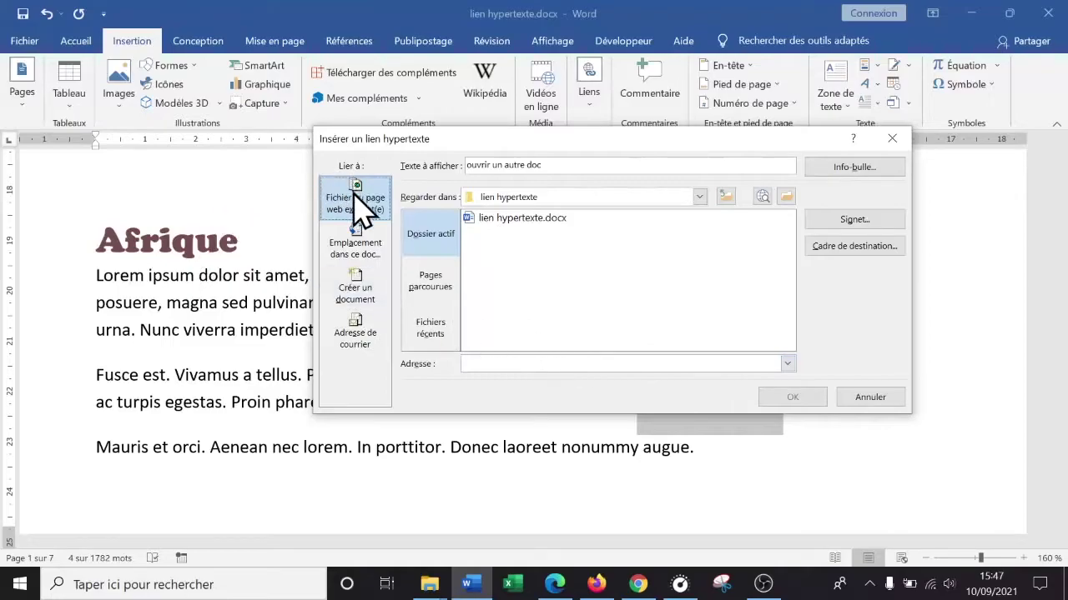
left_click(359, 204)
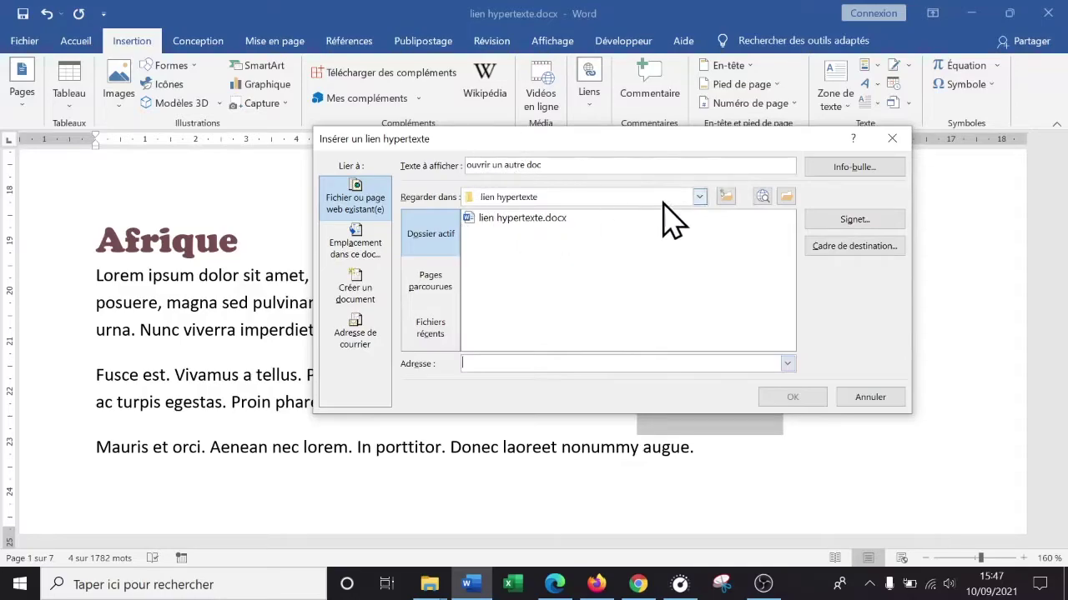
left_click(725, 199)
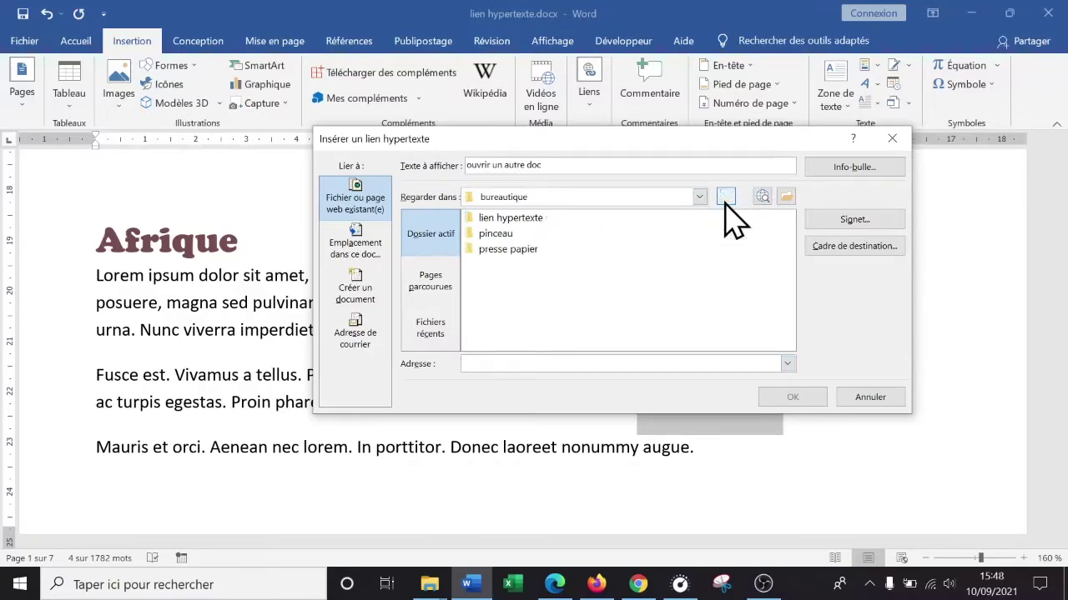
left_click(725, 199)
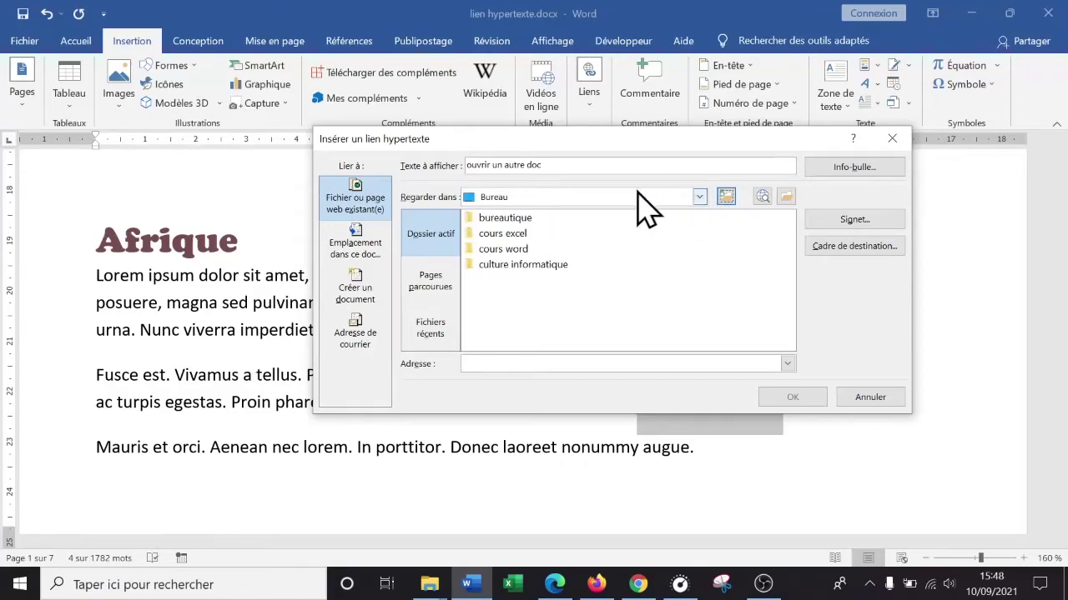
double_click(511, 233)
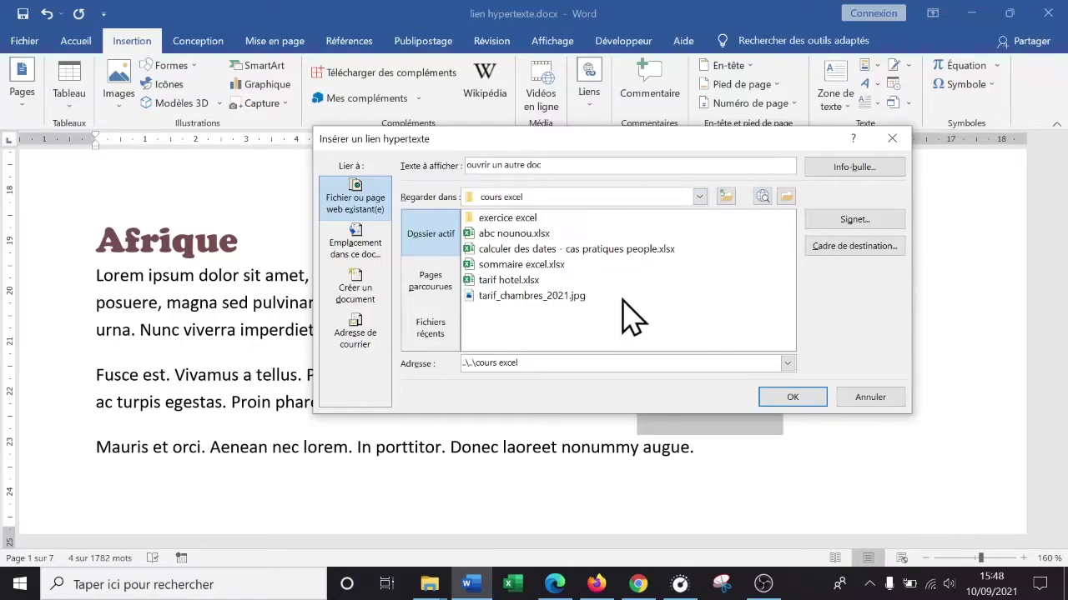
left_click(536, 265)
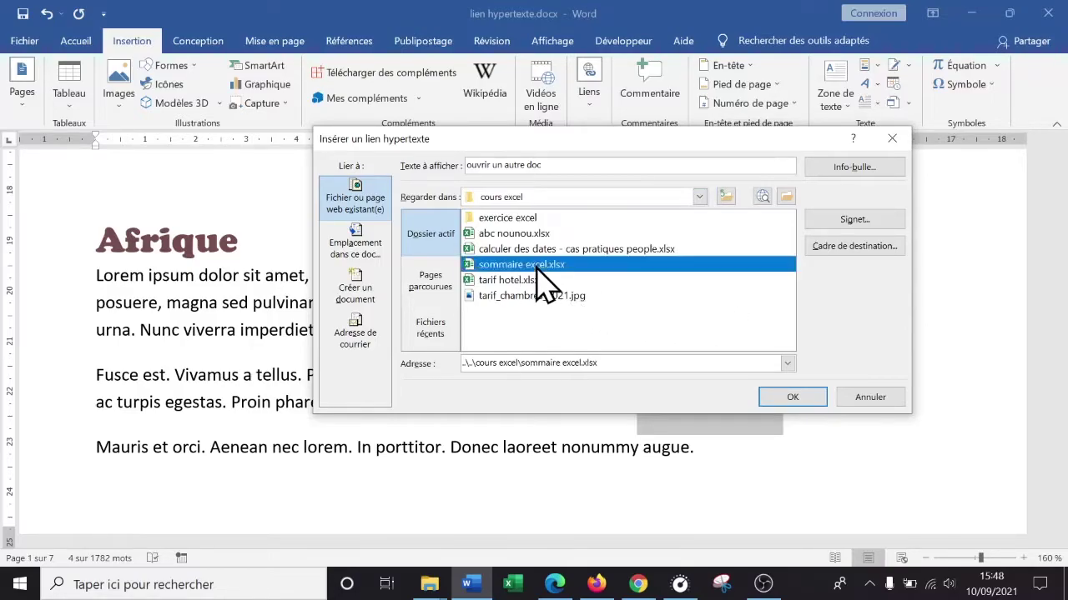
double_click(527, 270)
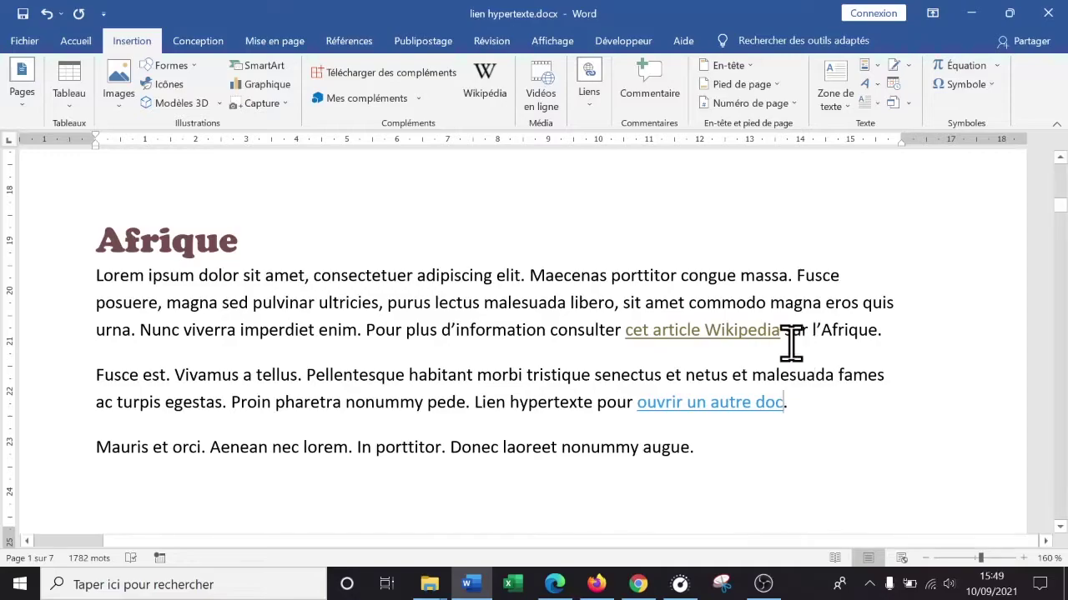
- Follow the 'ouvrir un autre doc' link to open sommaire excel.xlsx in Excel, then return to Word
left_click(703, 404, "ctrl")
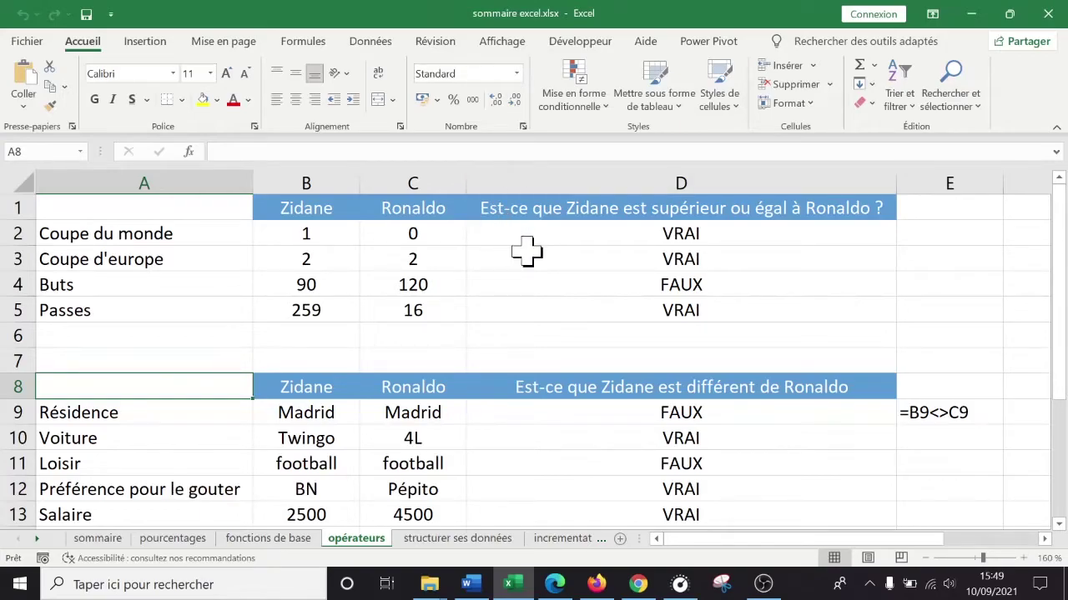
key("alt+Tab")
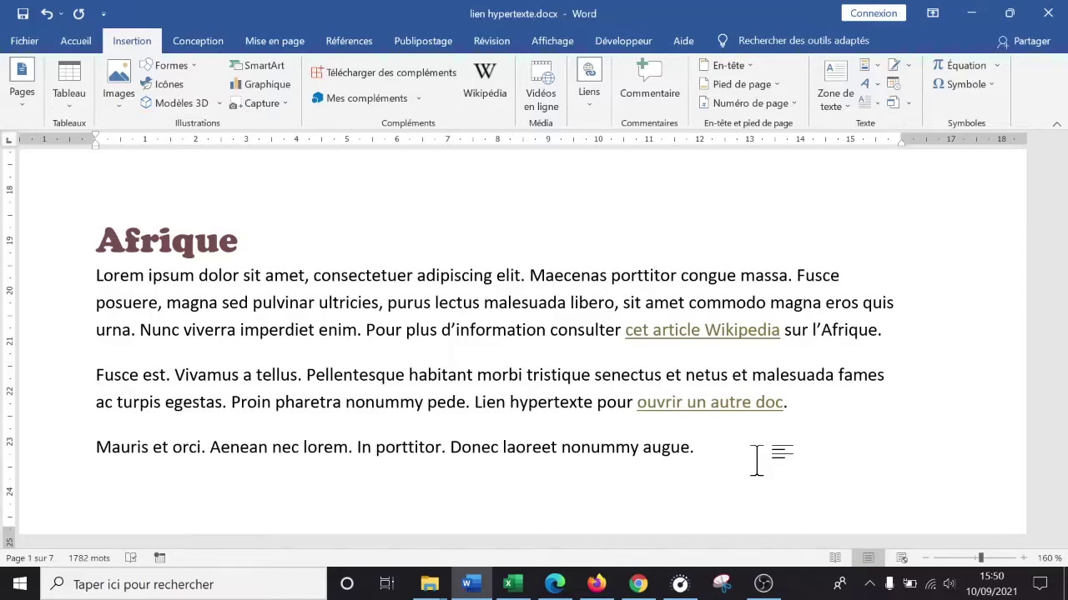
- Above Afrique, type 'Dans ce magnifique ouvrage… territoires magique comme Constantine, Bourg-en-Bresse et d'autres...'
scroll(663, 454, "up", 3)
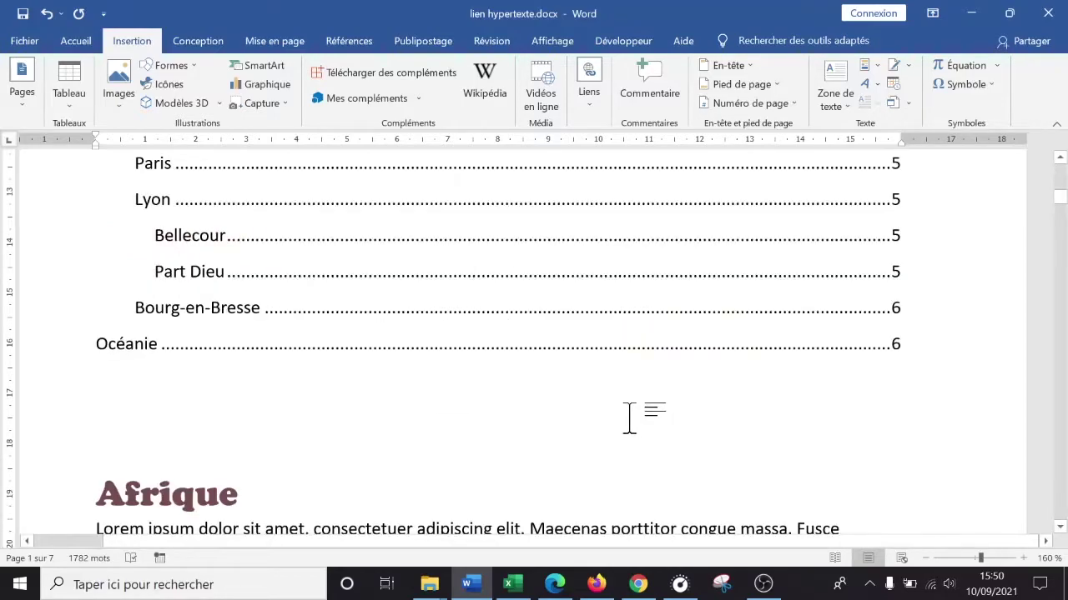
scroll(630, 417, "down", 3)
mouse_move(721, 409)
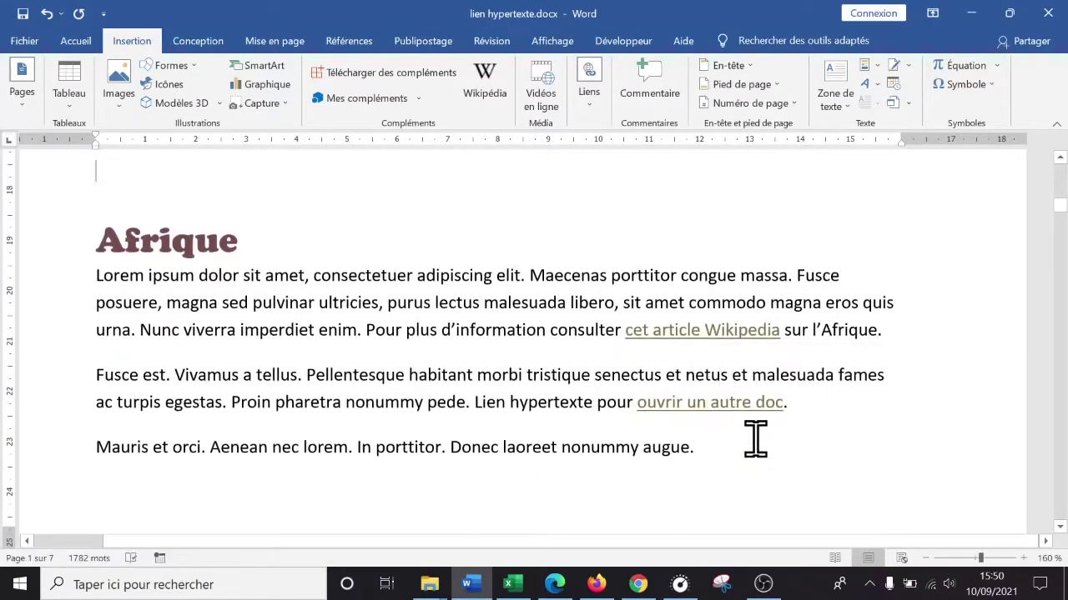
scroll(755, 438, "up", 2)
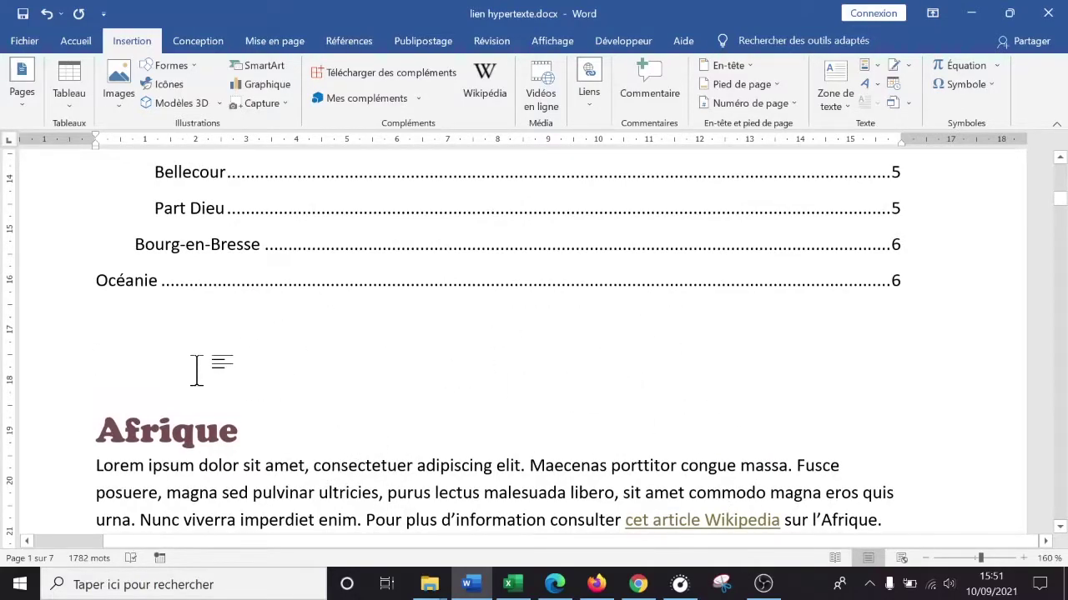
scroll(281, 178, "up", 3)
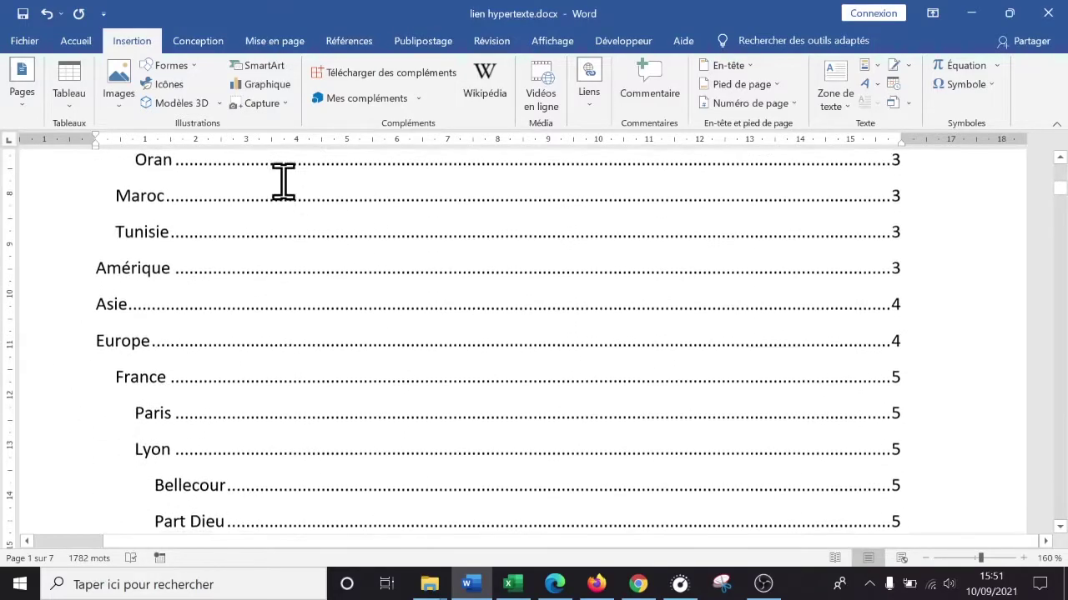
scroll(269, 269, "down", 4)
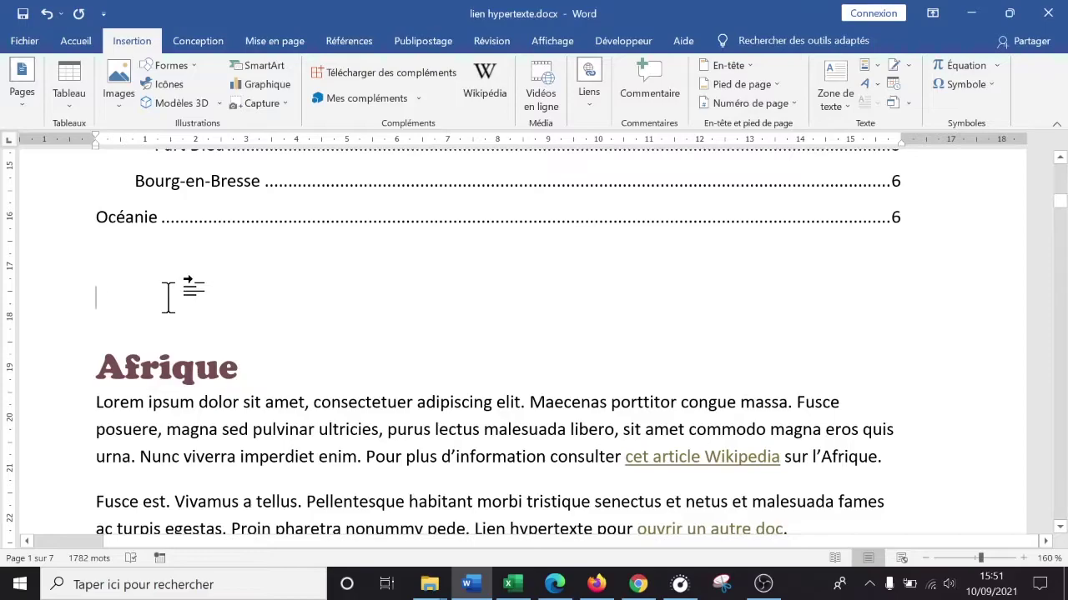
type("Dans ce ")
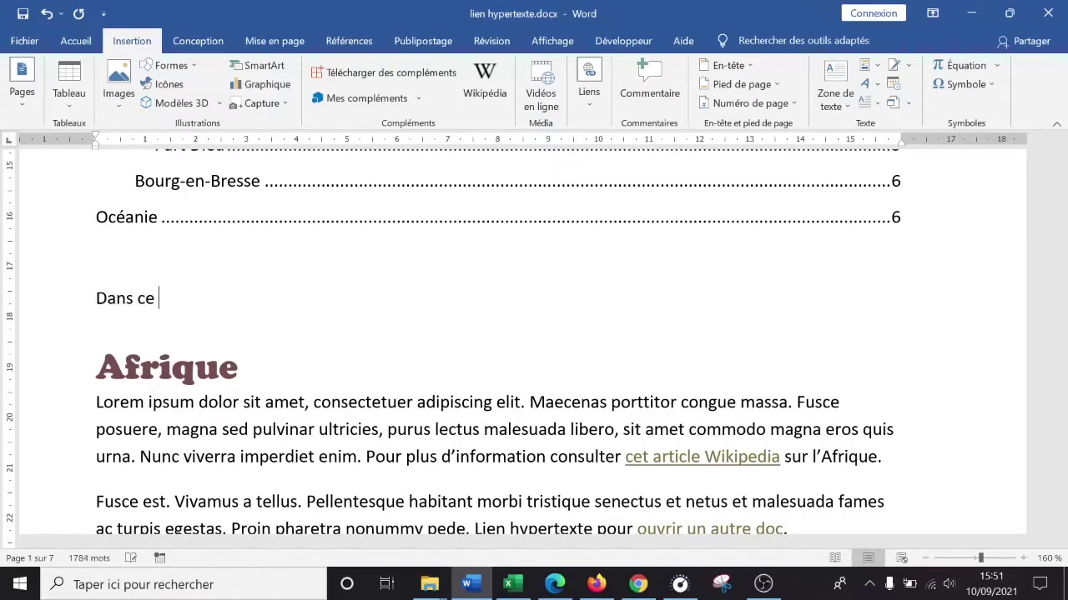
type("magnifique ouvrage")
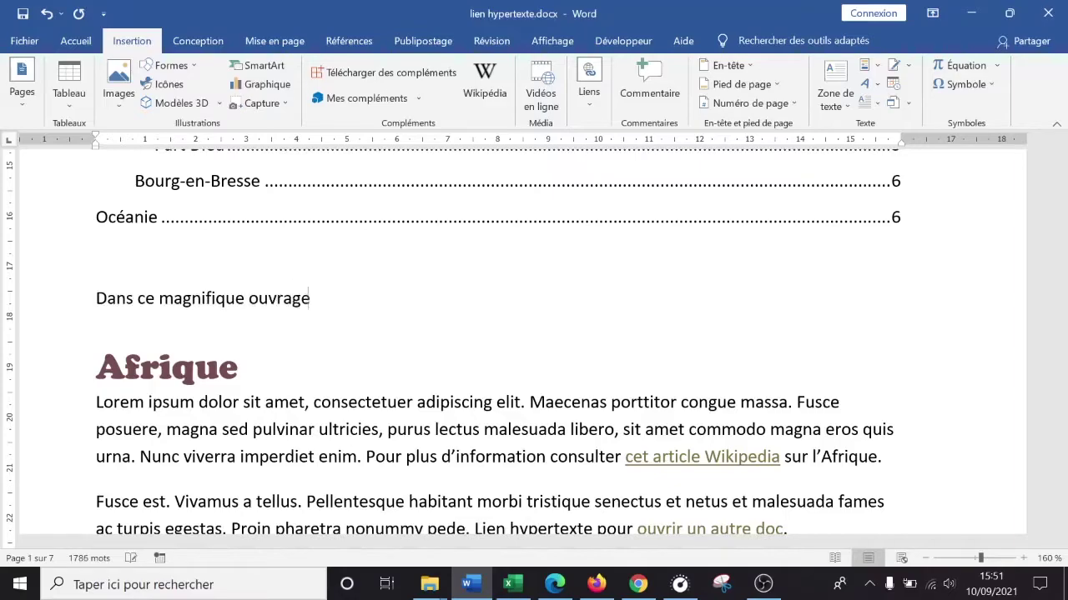
type(", vous trouverez des nf")
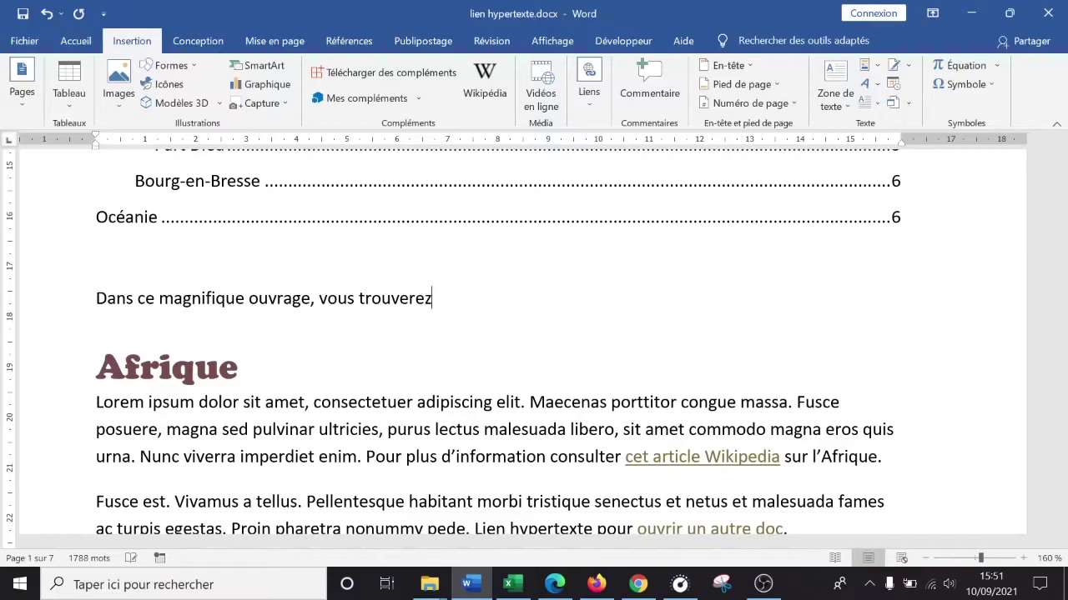
key("BackSpace")
key("BackSpace")
type("articles ")
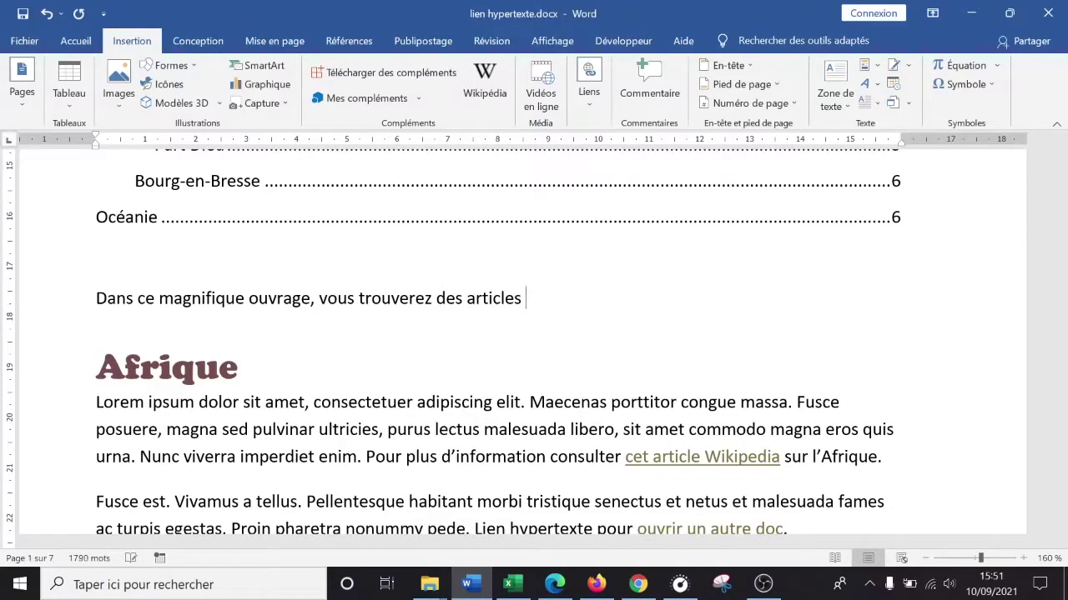
type("parlant de te")
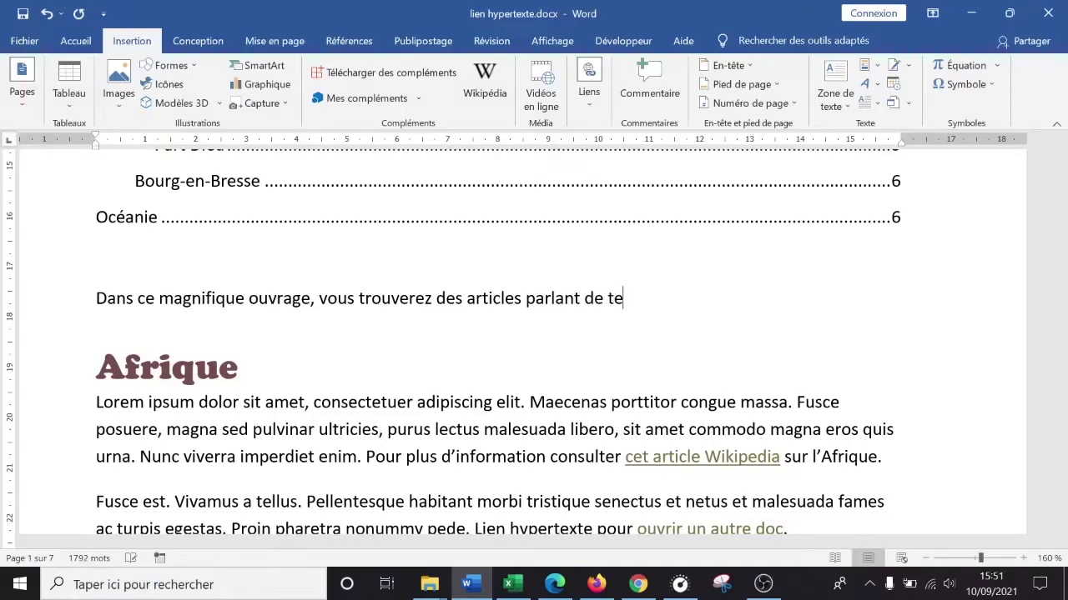
type("rritoires ma")
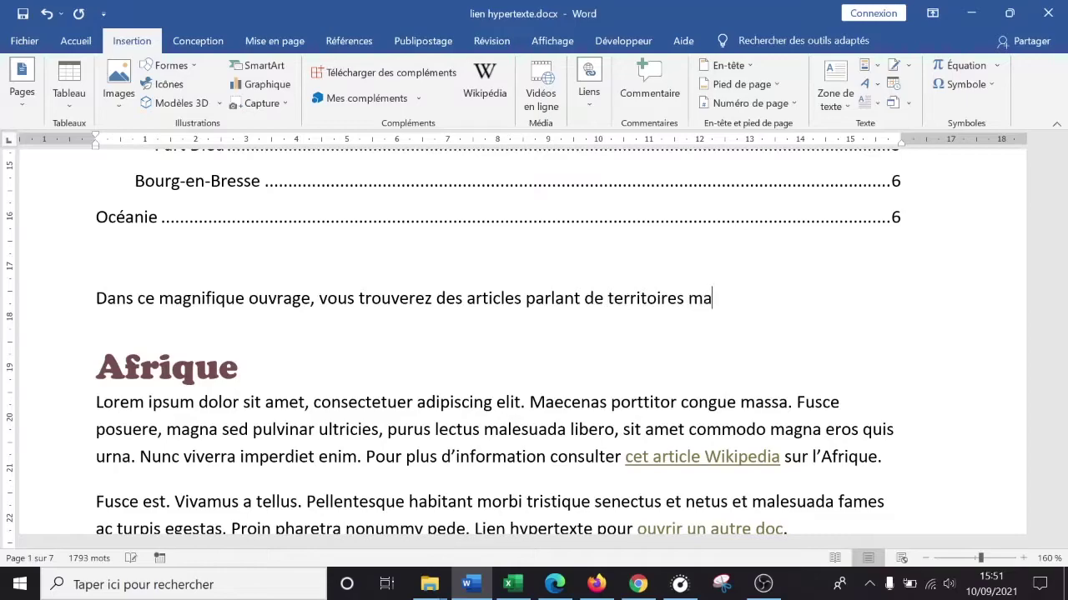
type("gique com")
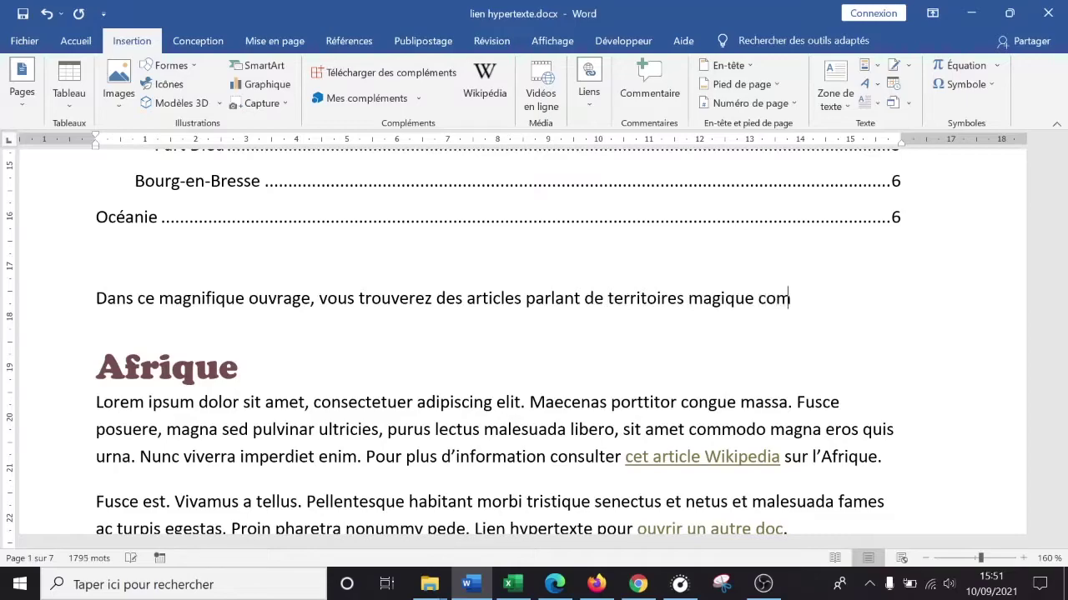
type("me Constantine, B")
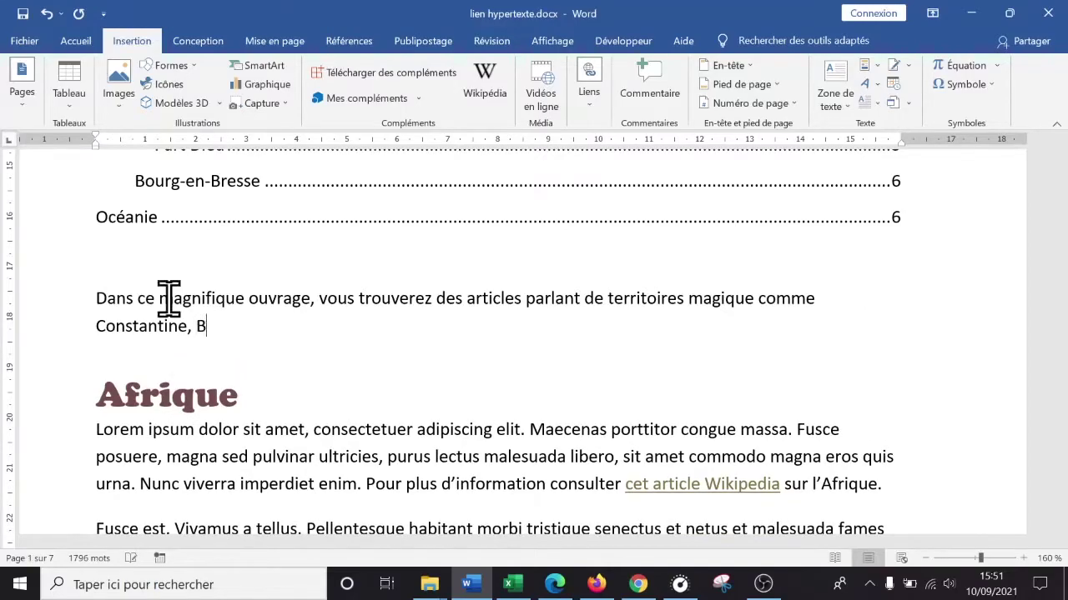
type("ourg-en")
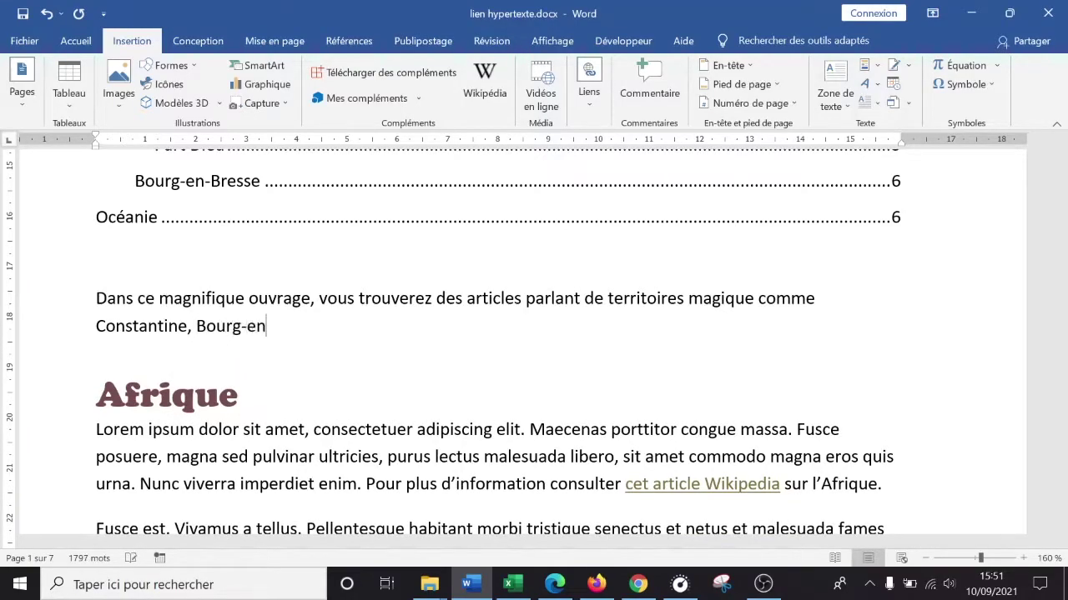
type("-b")
key("BackSpace")
type("Bresse et")
key("BackSpace")
key("BackSpace")
key("BackSpace")
key("BackSpace")
type("et d'autres...")
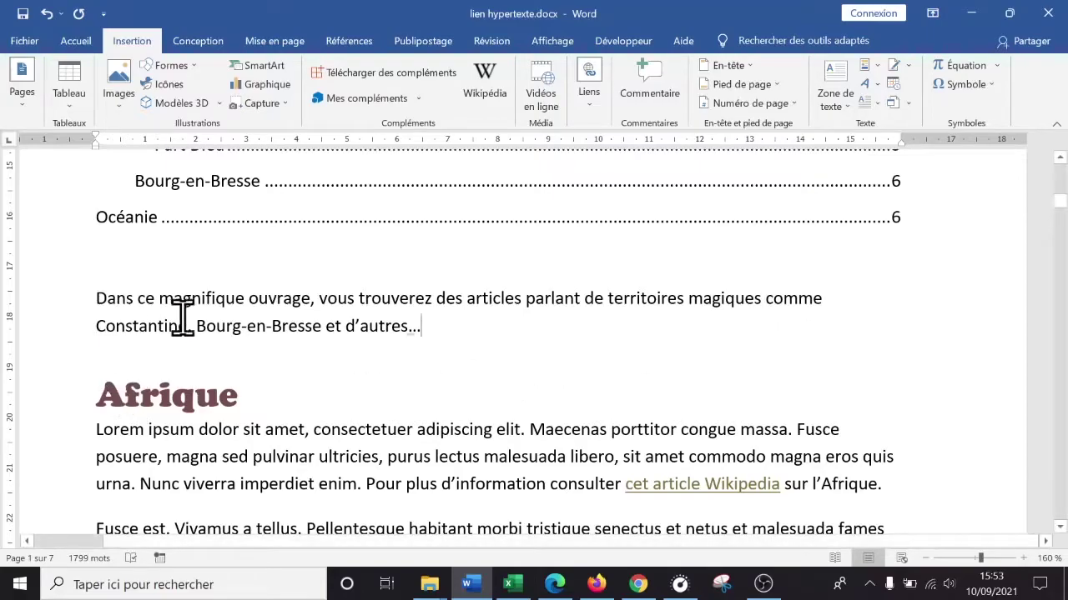
- Hyperlink 'Constantine' in the intro to the Constantine heading as a place in this document
scroll(192, 338, "up", 5)
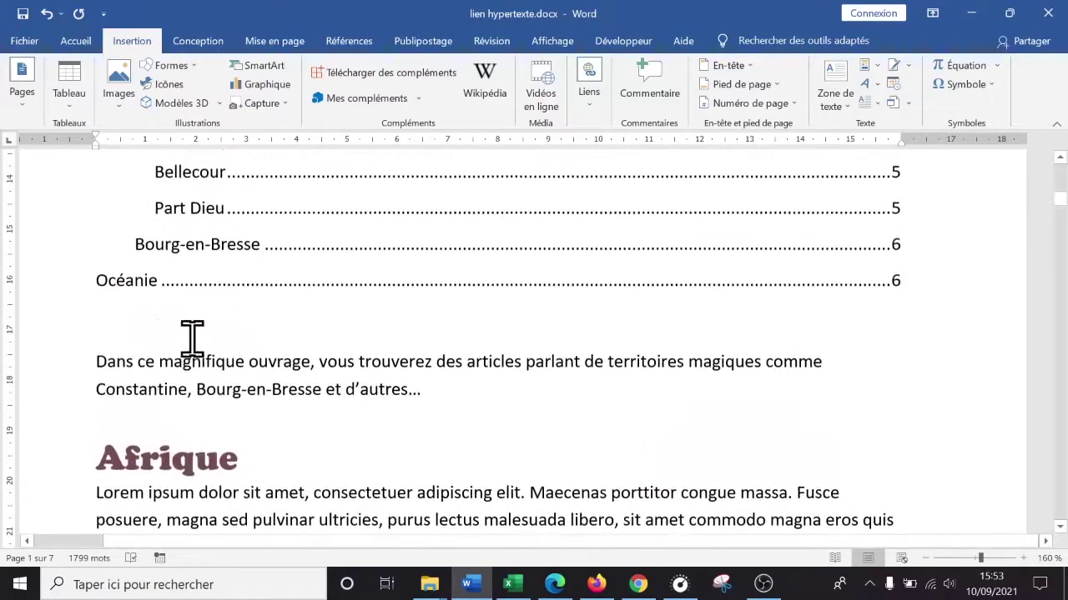
left_click_drag(91, 389, 186, 389)
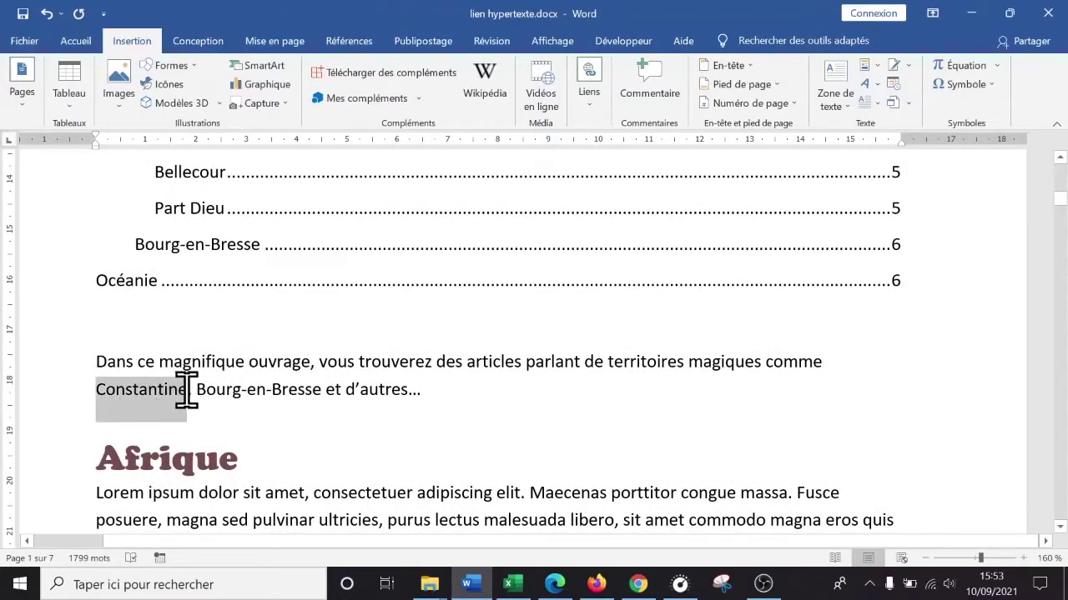
right_click(148, 400)
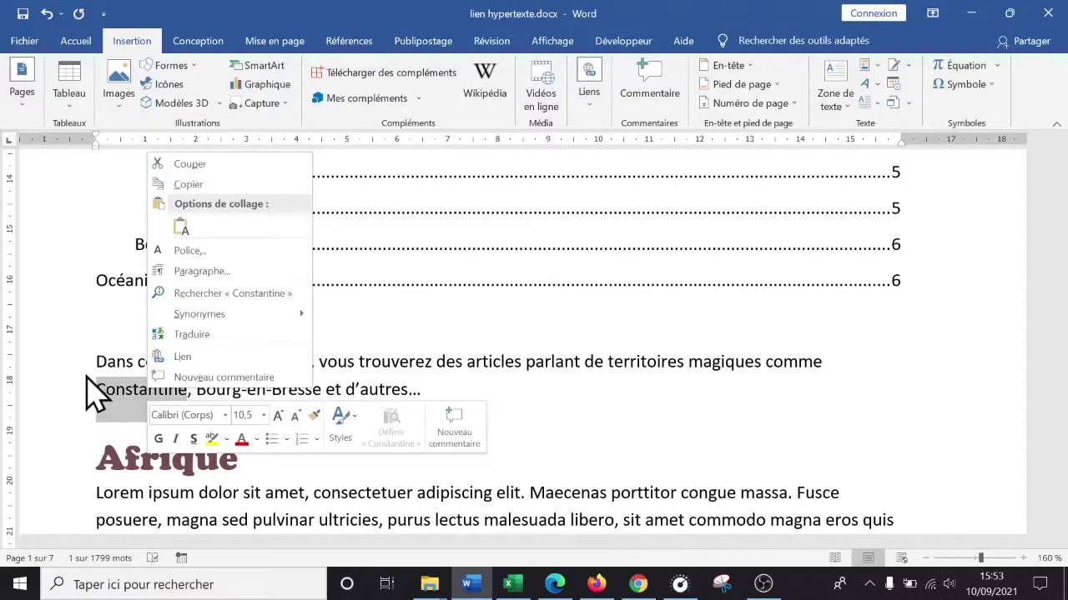
left_click(193, 357)
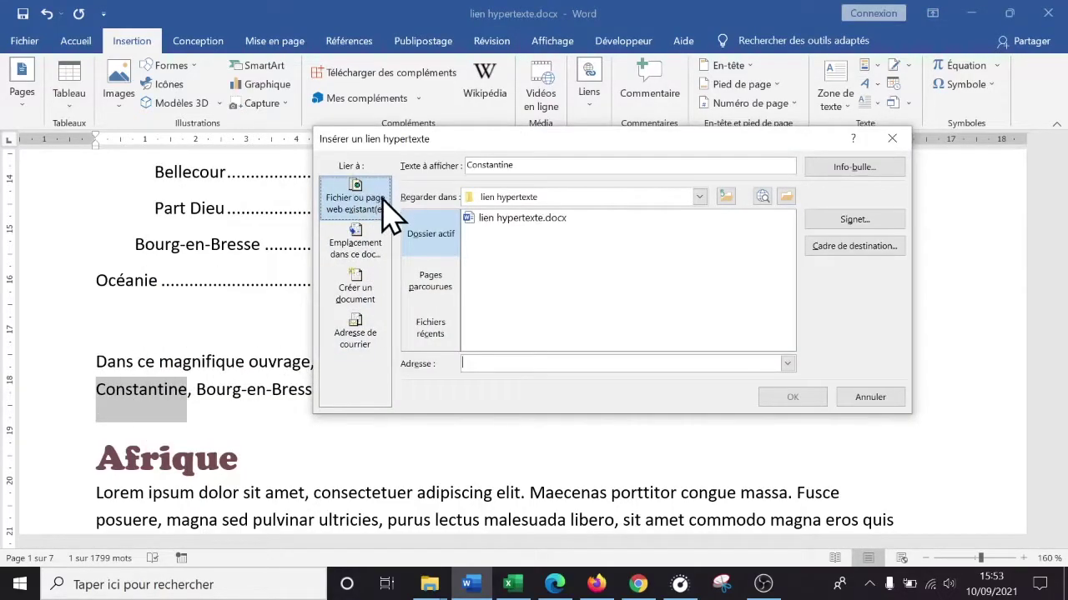
left_click(355, 255)
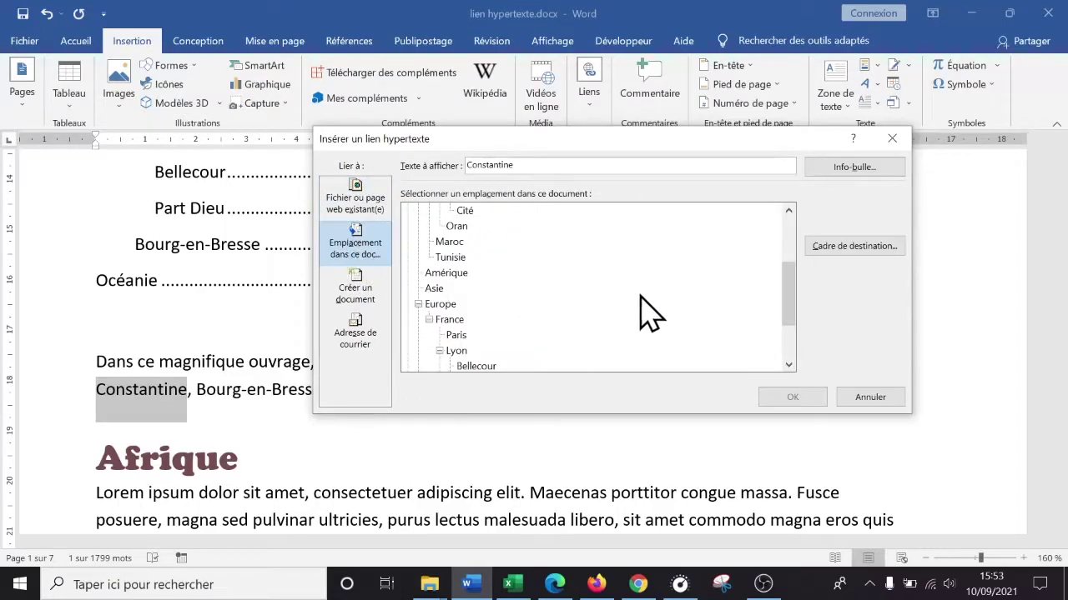
left_click_drag(784, 302, 787, 253)
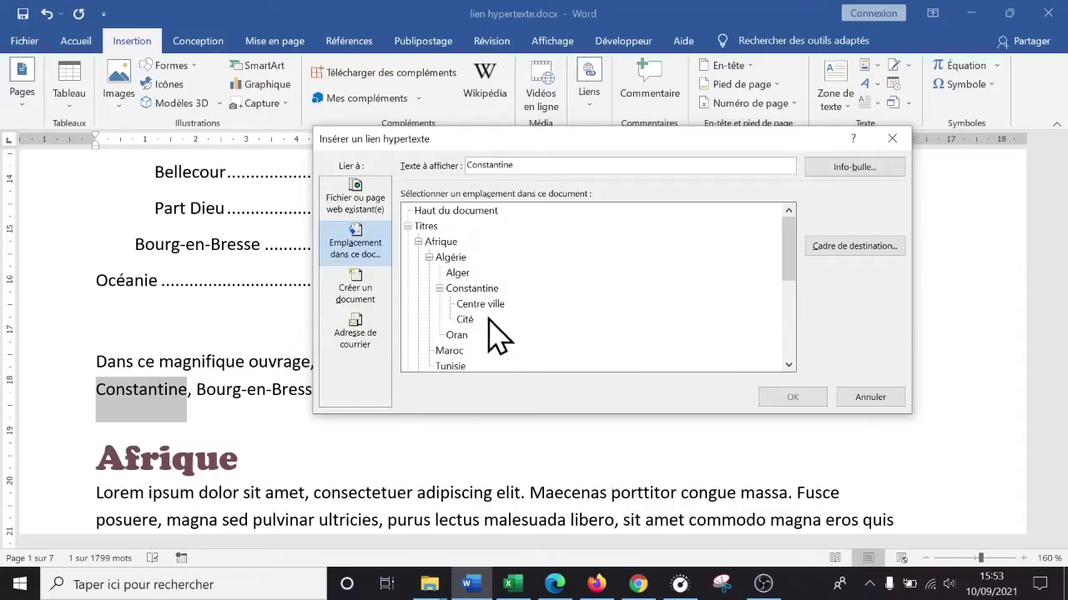
scroll(477, 294, "down", 4)
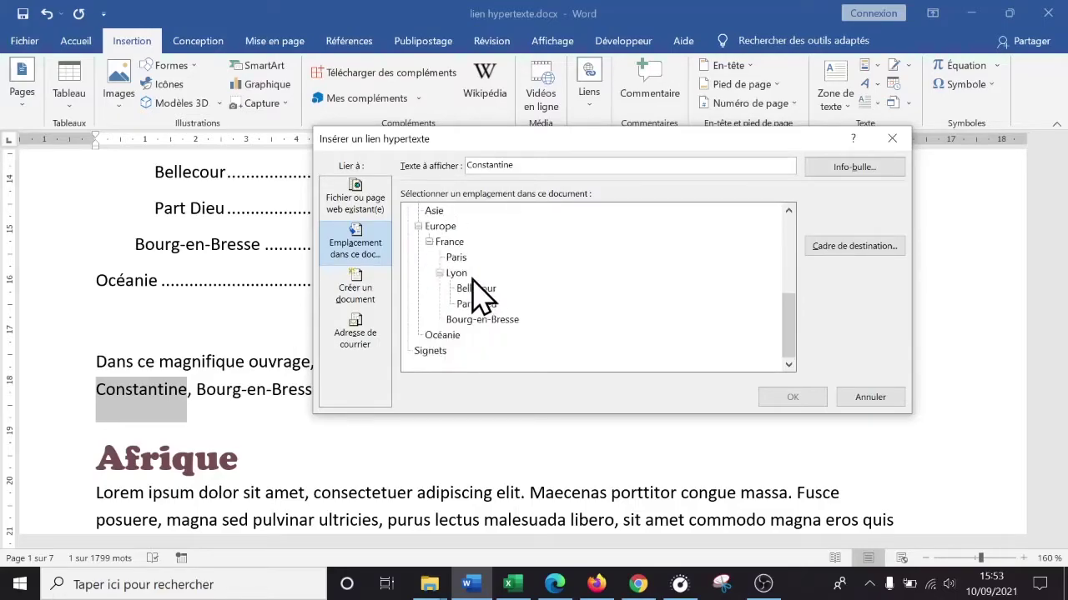
scroll(546, 341, "up", 3)
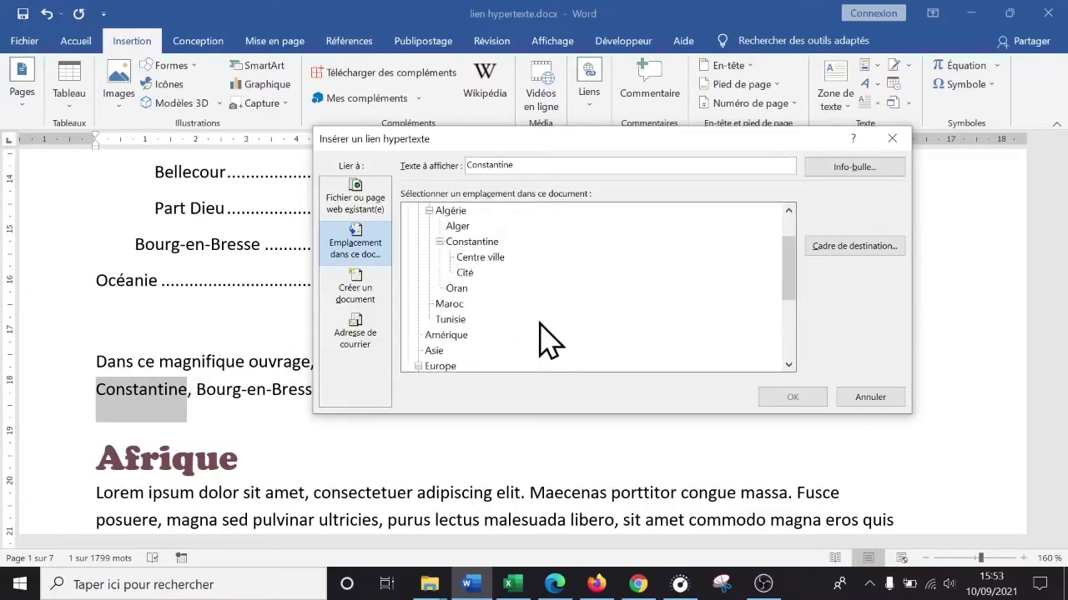
left_click(479, 244)
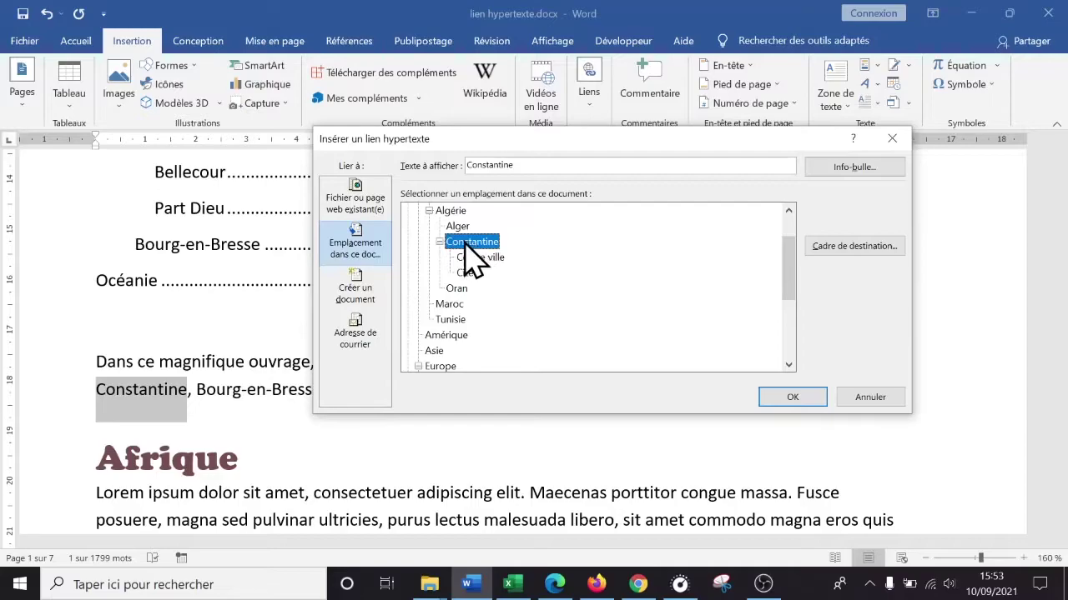
left_click(792, 397)
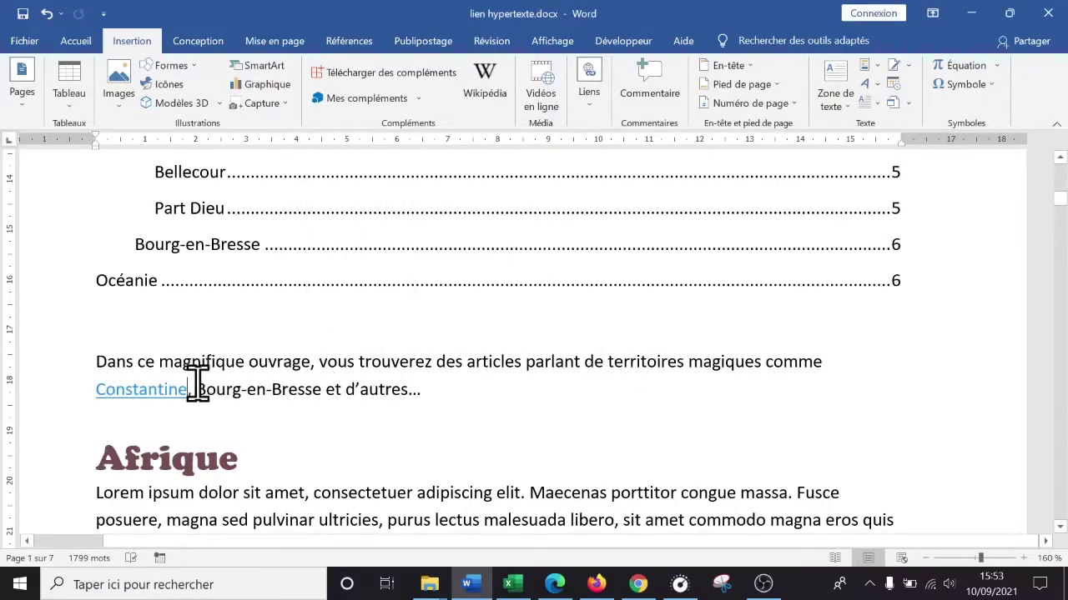
- Hyperlink 'Bourg-en-Bresse' in the intro to the Bourg-en-Bresse heading in this document
left_click_drag(197, 390, 305, 393)
right_click(304, 390)
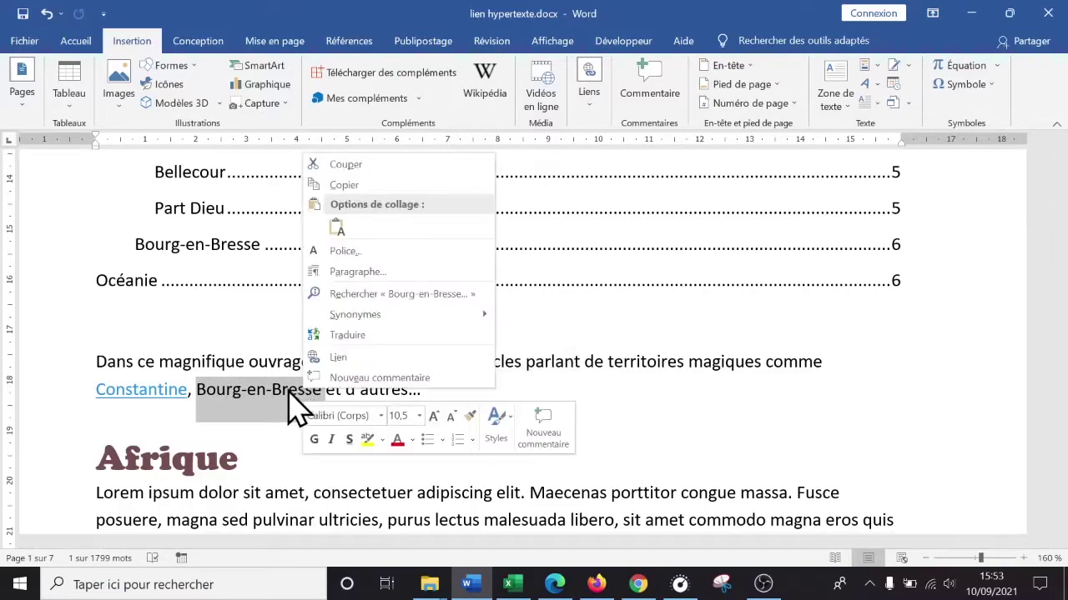
left_click(367, 358)
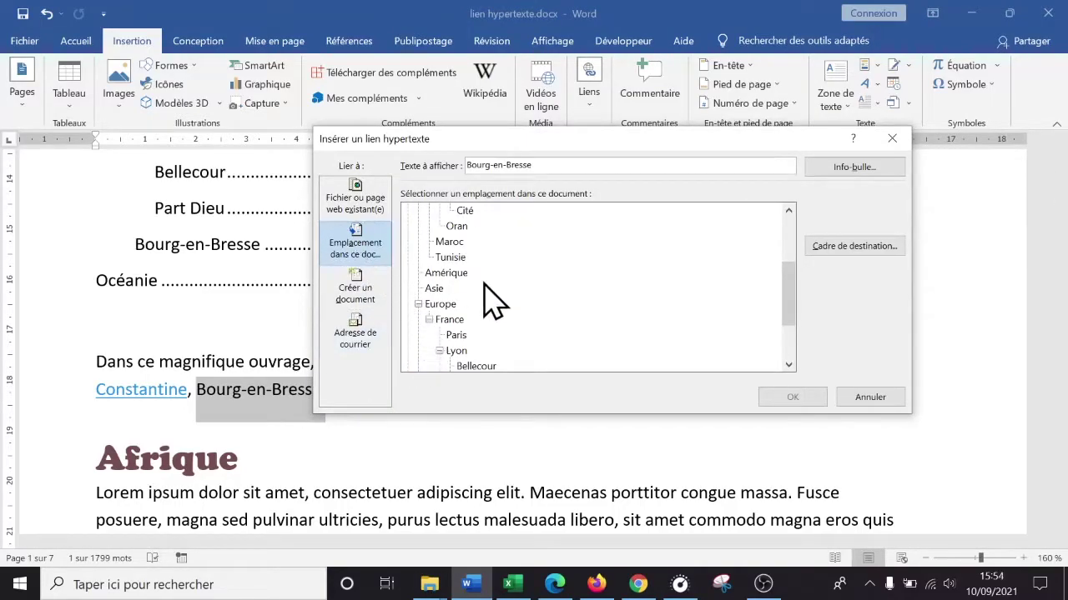
scroll(489, 298, "up", 3)
scroll(501, 287, "down", 5)
left_click(492, 320)
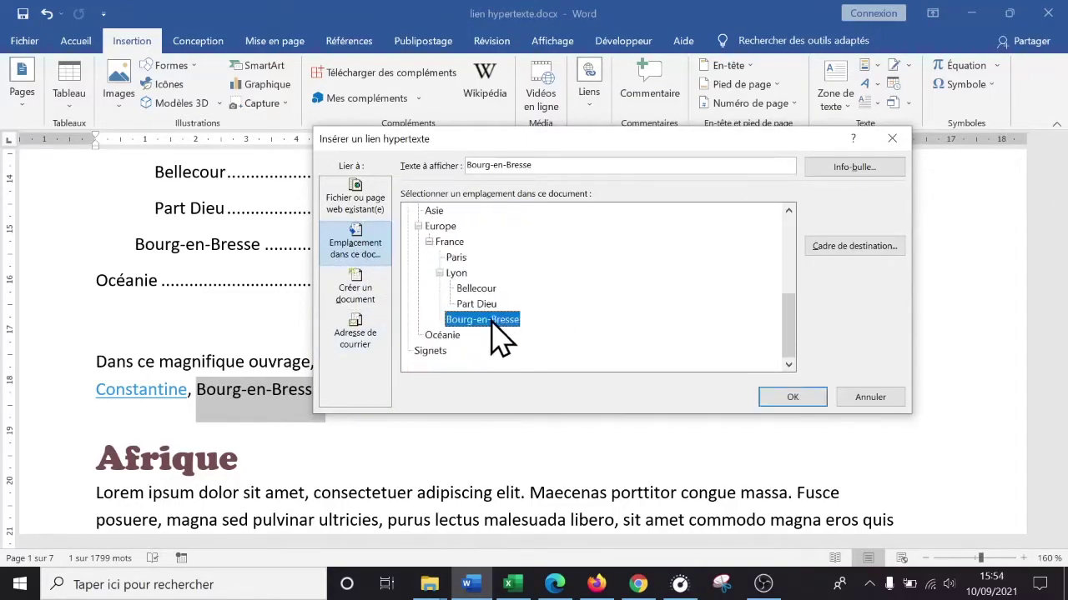
left_click(791, 397)
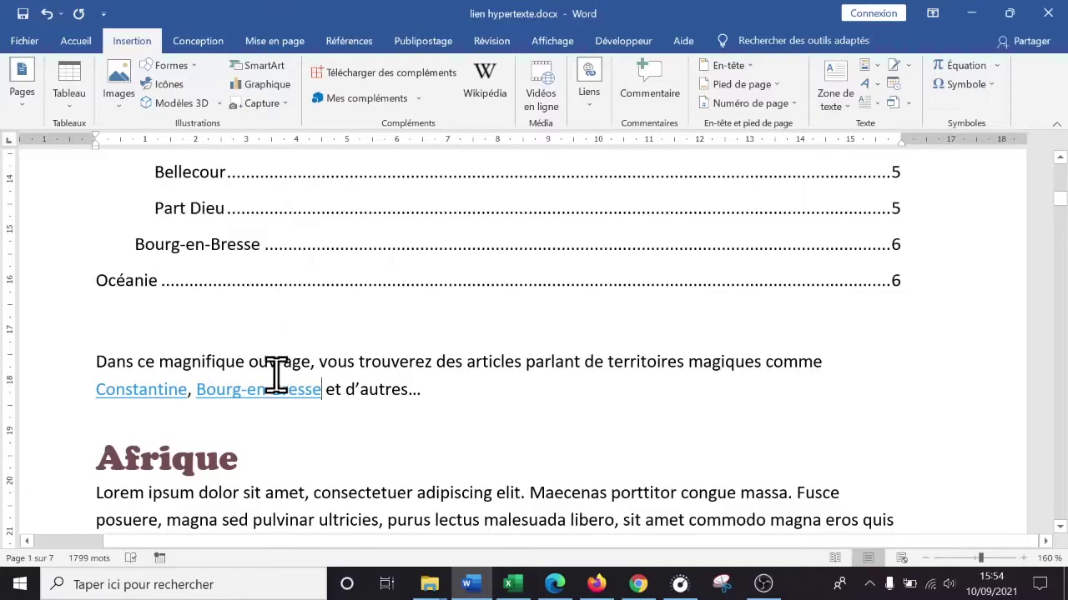
- Follow the Bourg-en-Bresse link to confirm it reaches its heading, then return to the intro
triple_click(263, 397)
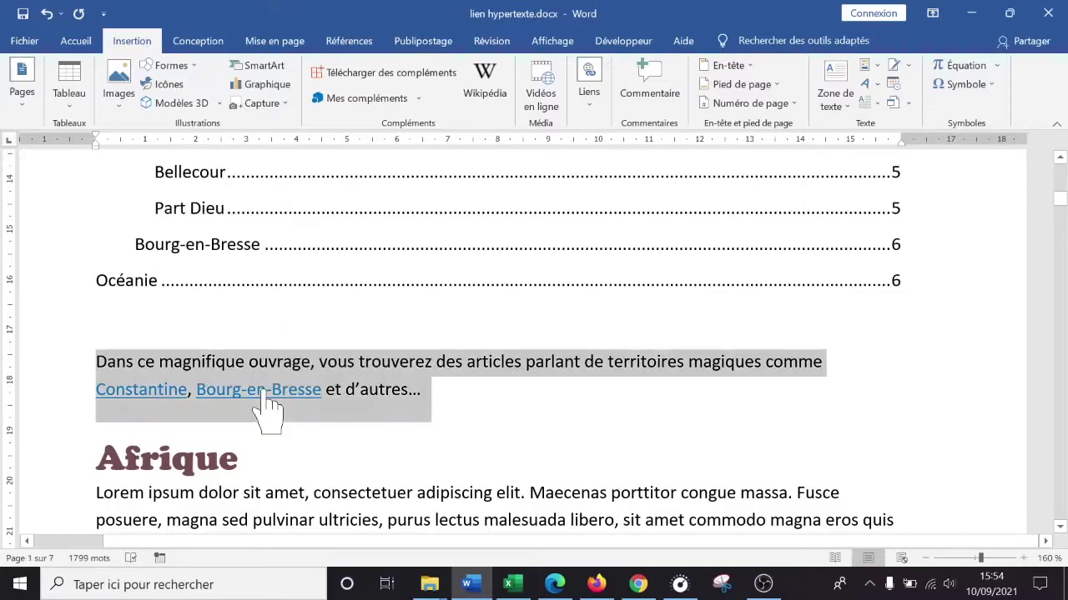
left_click(262, 392, "ctrl")
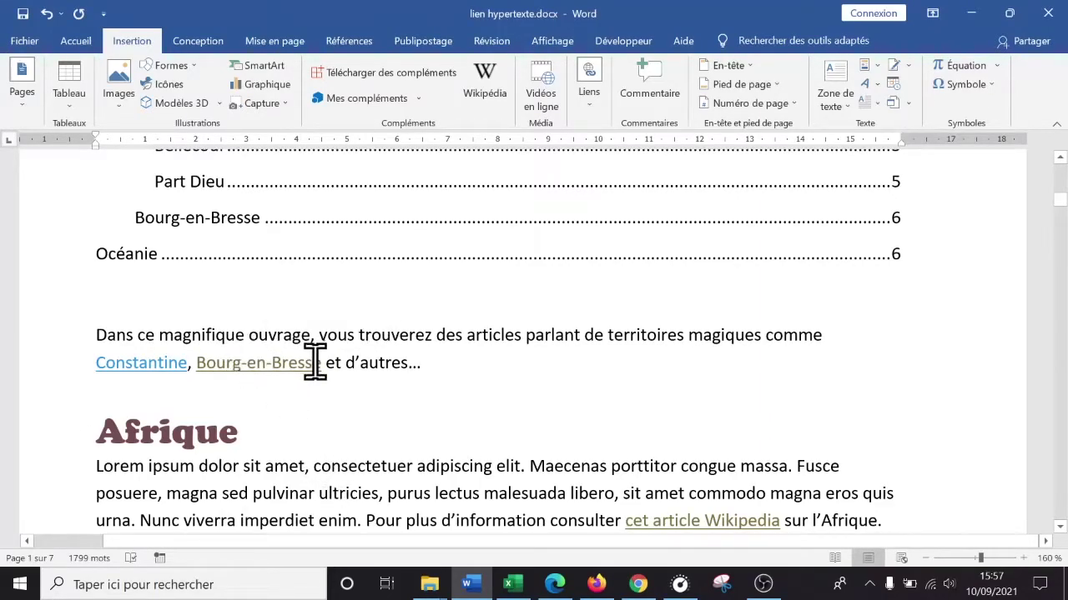
left_click(471, 370)
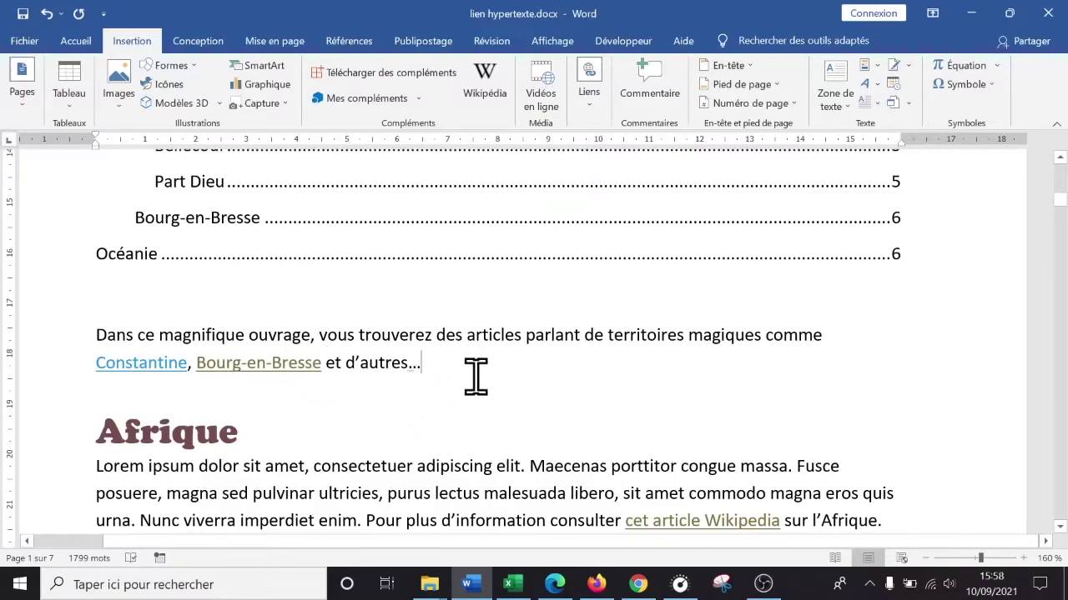
scroll(476, 377, "down", 2)
scroll(475, 377, "up", 5)
scroll(475, 377, "down", 4)
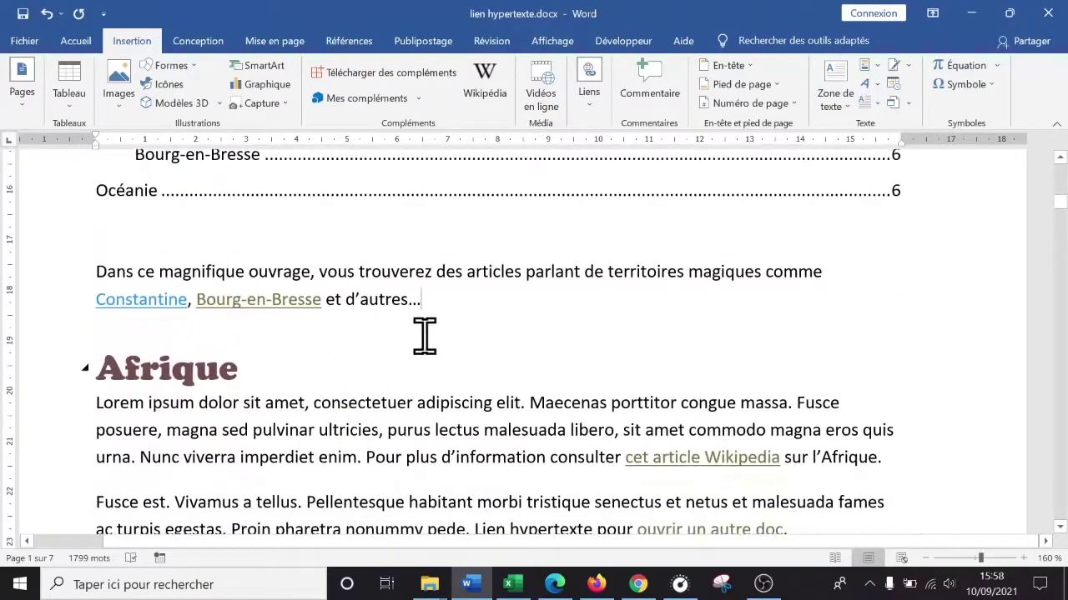
scroll(710, 329, "down", 15)
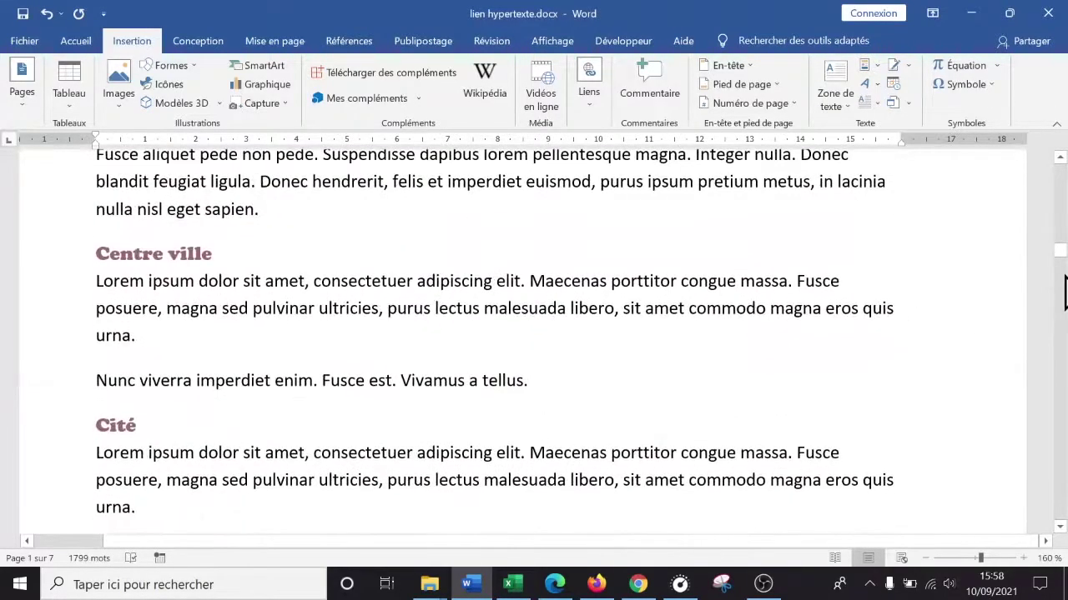
- After 'imperdiet enim.' in Bellecour, type 'Les boules lyonnaises, un super sport aux règles incroyables…'
left_click_drag(1061, 269, 1059, 411)
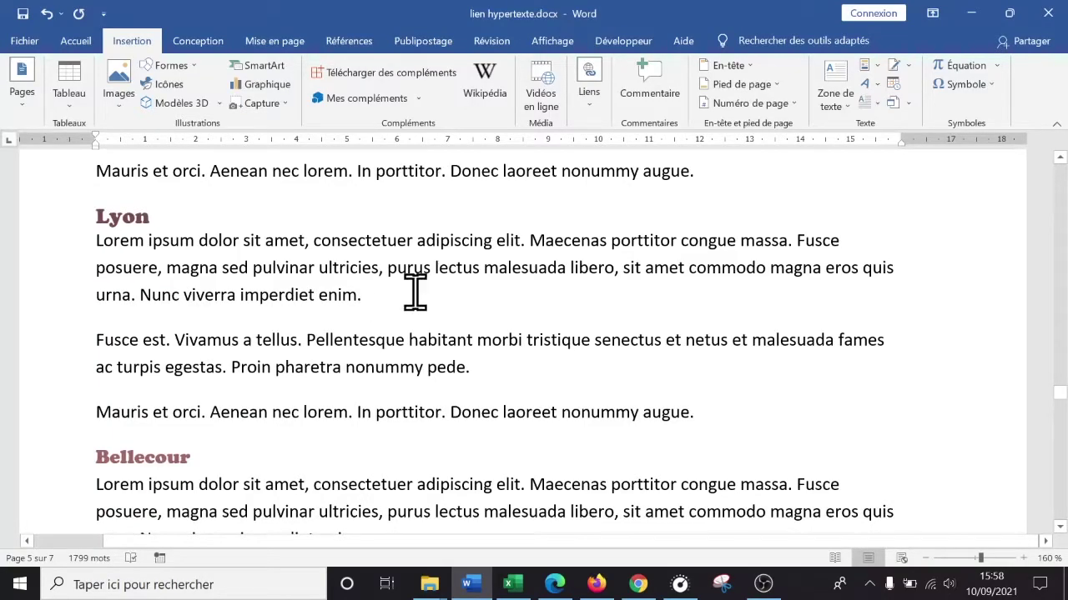
scroll(417, 296, "down", 5)
scroll(412, 307, "up", 2)
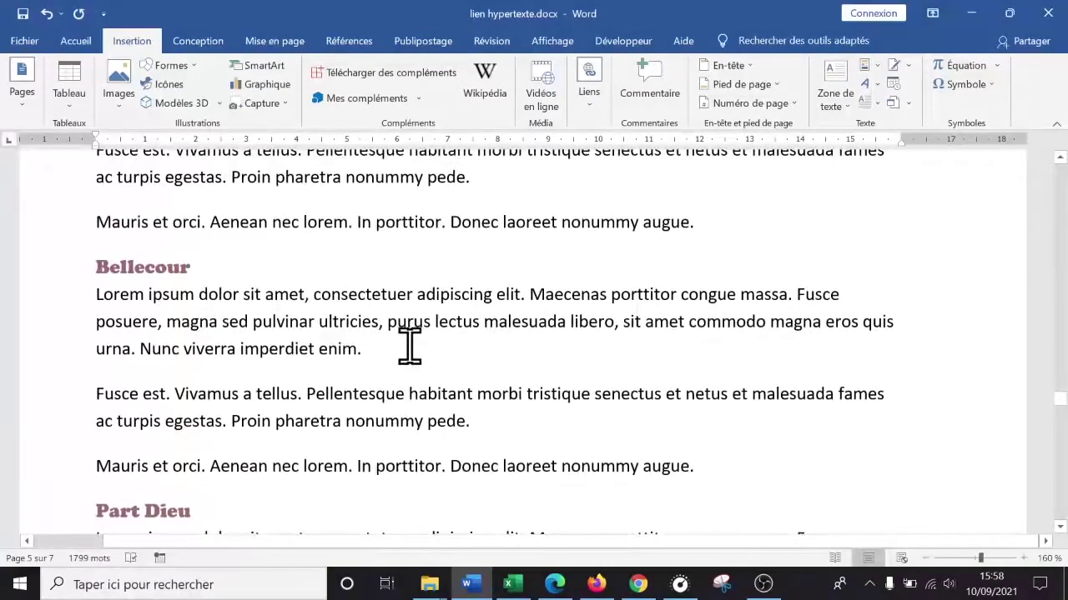
left_click(400, 346)
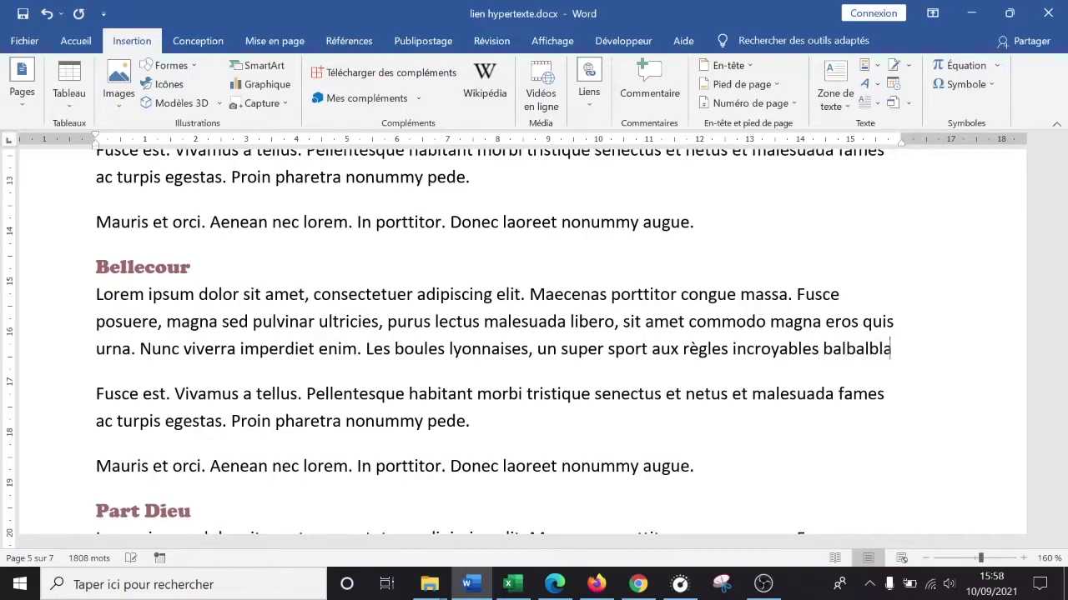
type("lalablababab")
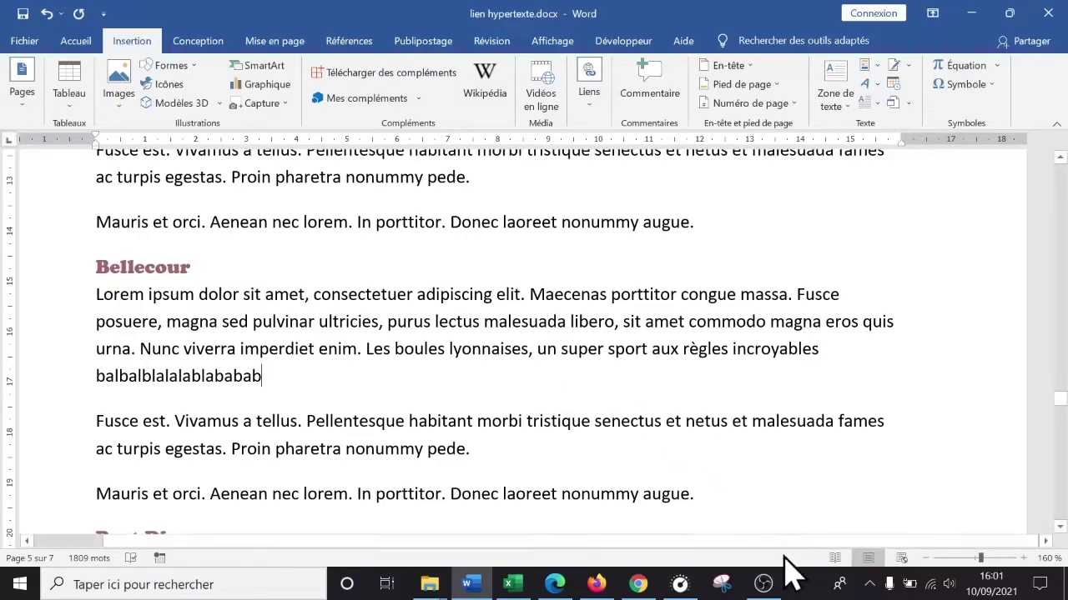
- Finish the intro sentence with a full stop after 'comme la boule lyonnaise'
left_click(760, 583)
left_click_drag(1061, 421, 1049, 153)
scroll(870, 303, "down", 10)
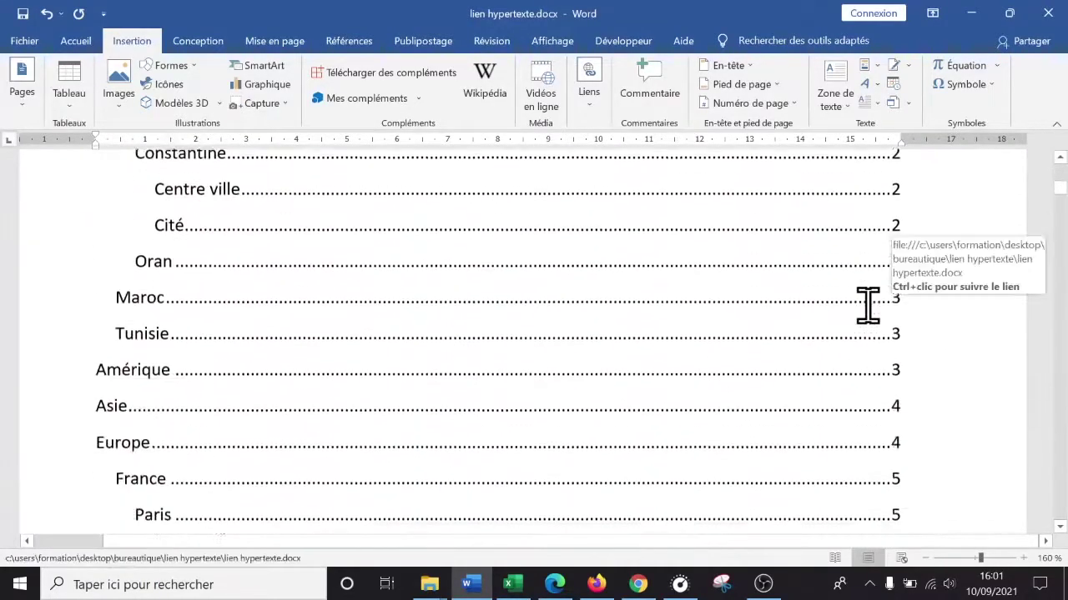
left_click(479, 258)
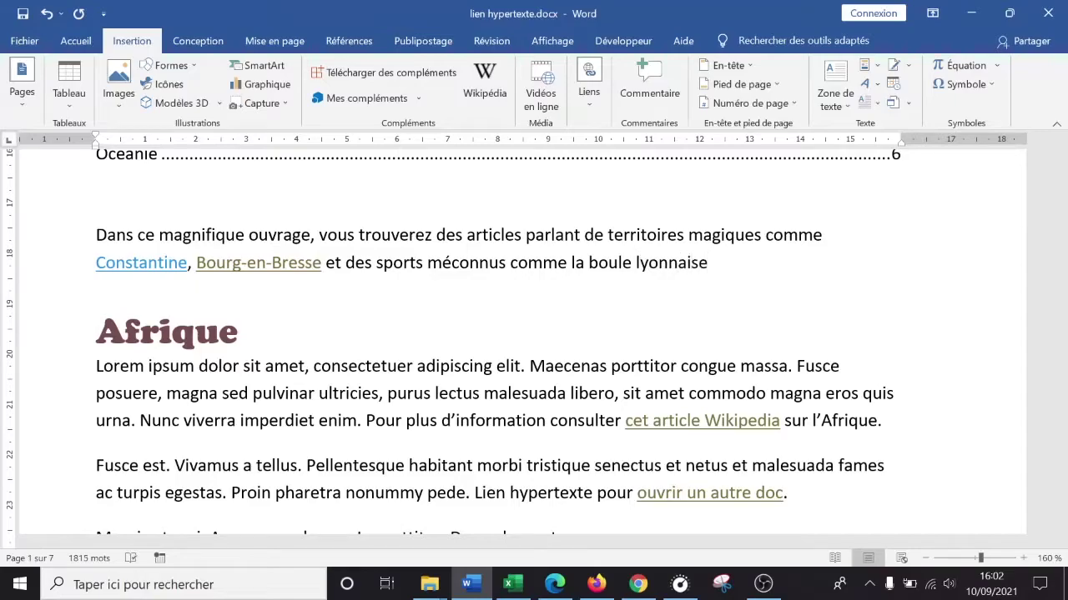
key("End")
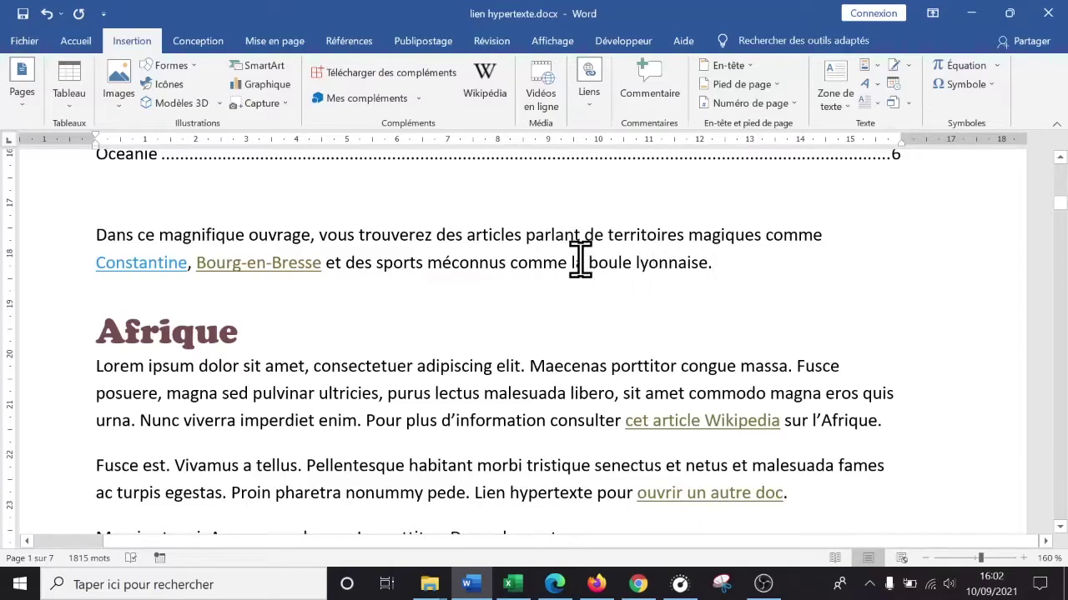
- Start a hyperlink on 'la boule lyonnaise' in the intro, then cancel it unlinked
left_click_drag(572, 263, 672, 261)
right_click(638, 264)
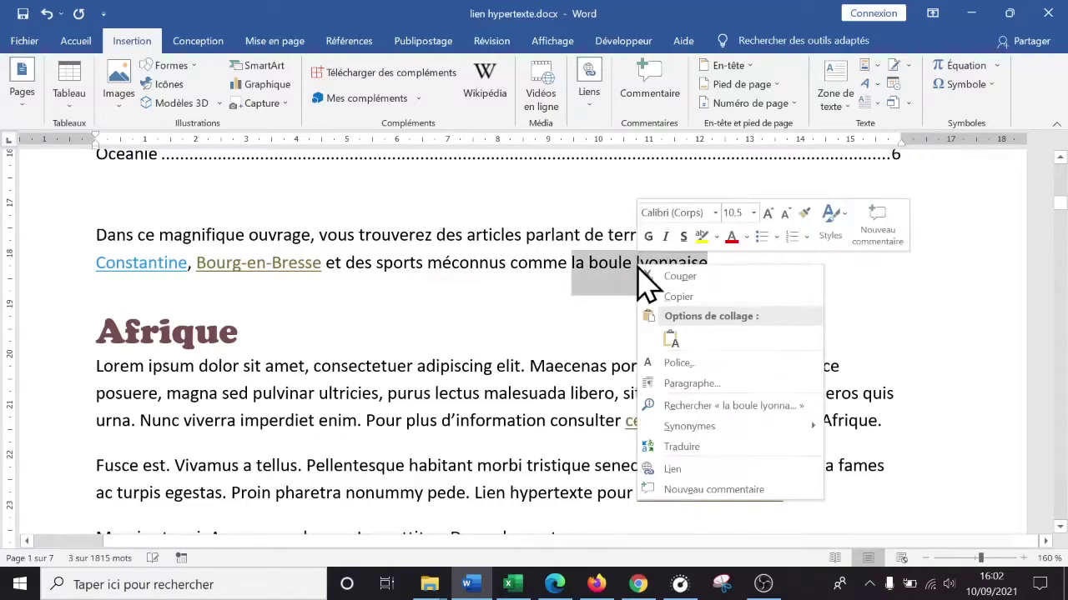
left_click(711, 469)
scroll(509, 267, "up", 1)
scroll(511, 271, "down", 1)
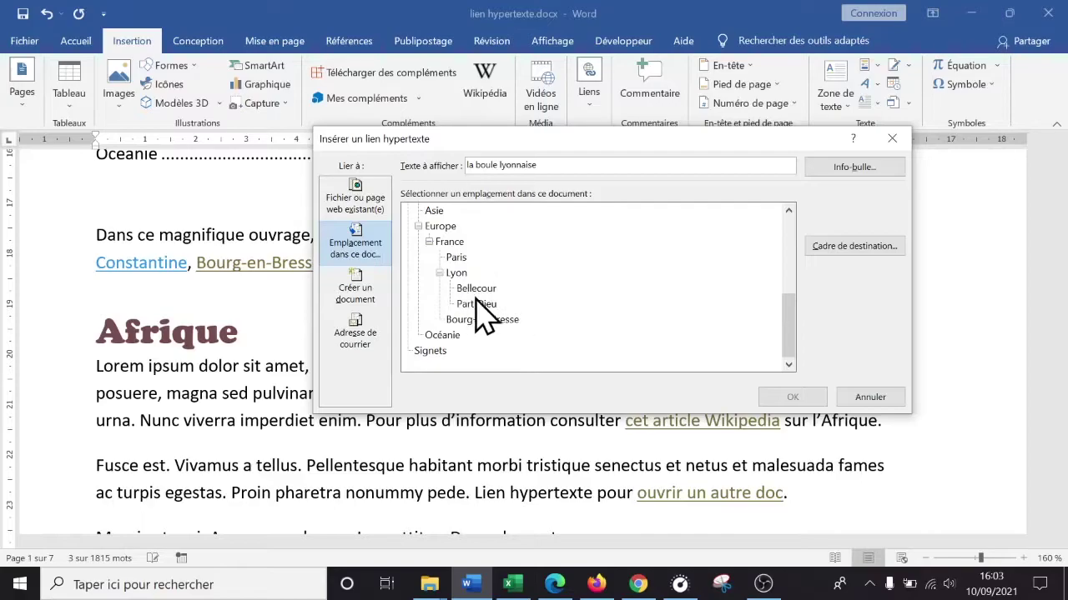
left_click(869, 397)
- Deselect the phrase and open the Navigation pane search with Ctrl+F
scroll(959, 258, "down", 5)
scroll(960, 259, "down", 12)
scroll(1005, 267, "up", 13)
scroll(949, 274, "up", 8)
scroll(912, 293, "down", 4)
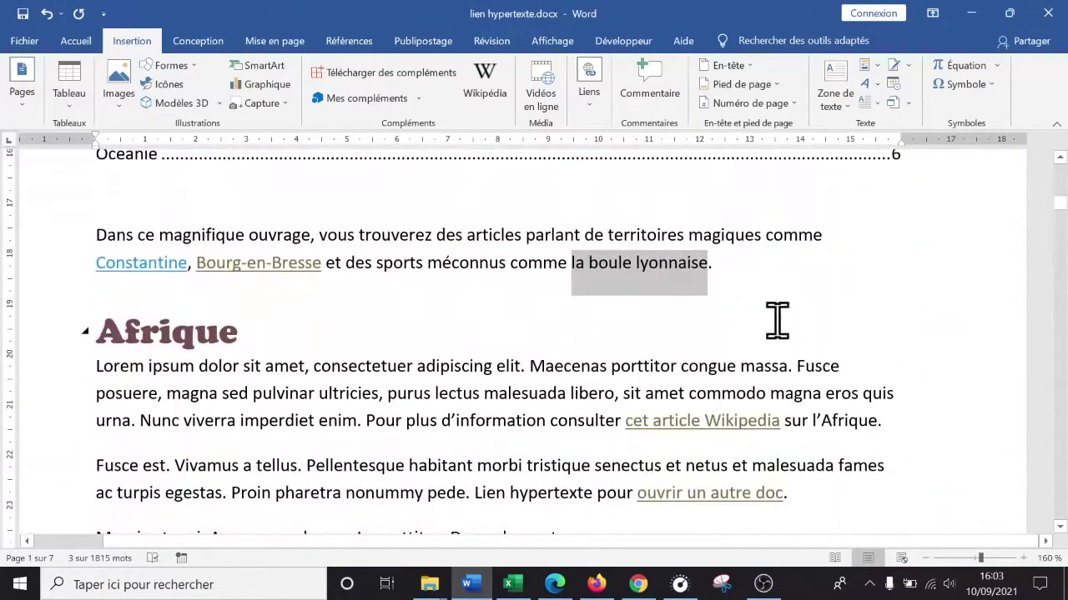
left_click(717, 359)
key("ctrl+f")
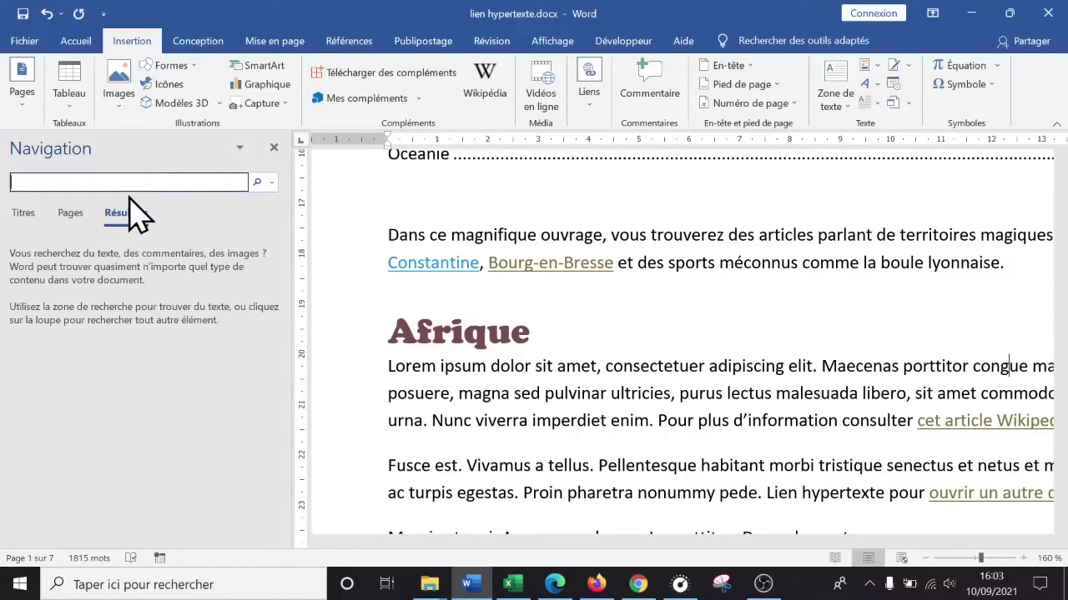
- Search 'boule', step through both matches to the Bellecour one, and close the Navigation pane
type("e")
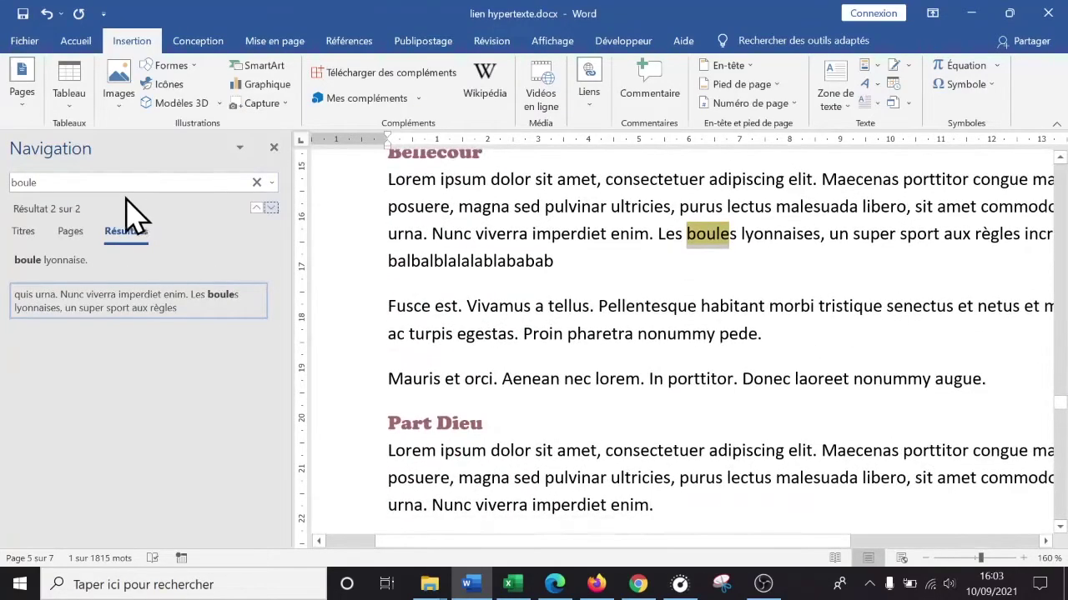
left_click(68, 262)
left_click(107, 310)
left_click(70, 269)
left_click(93, 309)
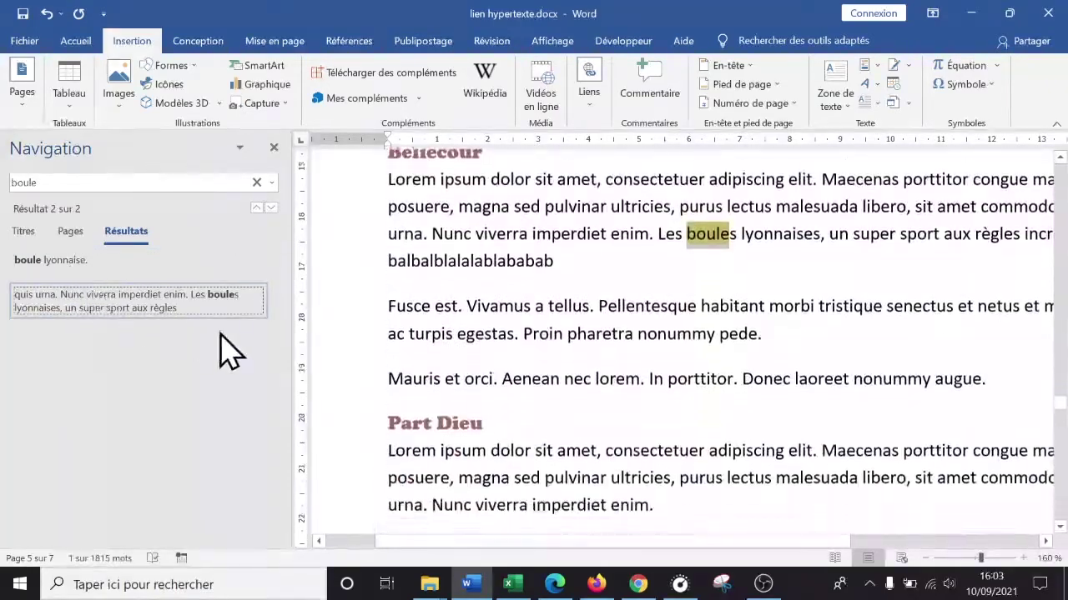
left_click(274, 148)
scroll(553, 281, "up", 2)
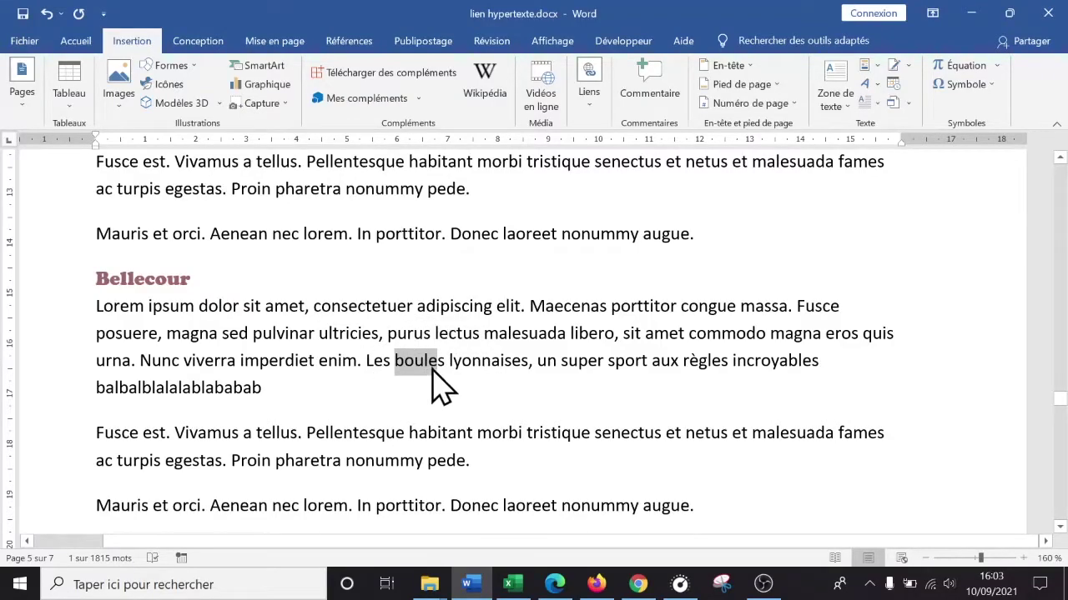
- Bookmark 'Les boules lyonnaises' in the Bellecour paragraph as 'bouleslyonnaises' via Insertion > Liens > Signet
left_click(543, 429)
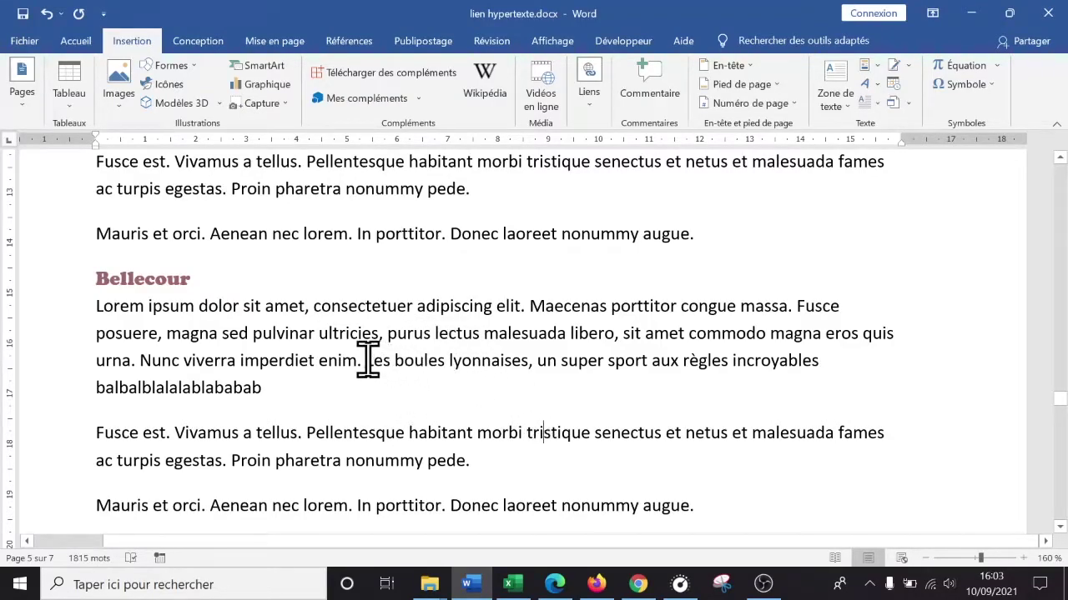
left_click_drag(367, 360, 485, 362)
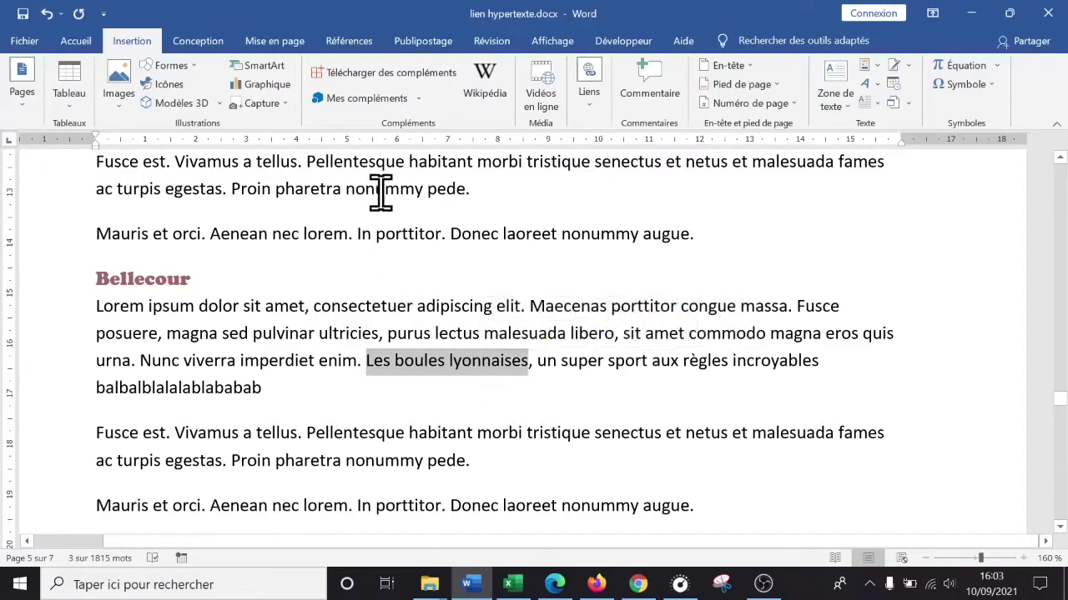
left_click(591, 96)
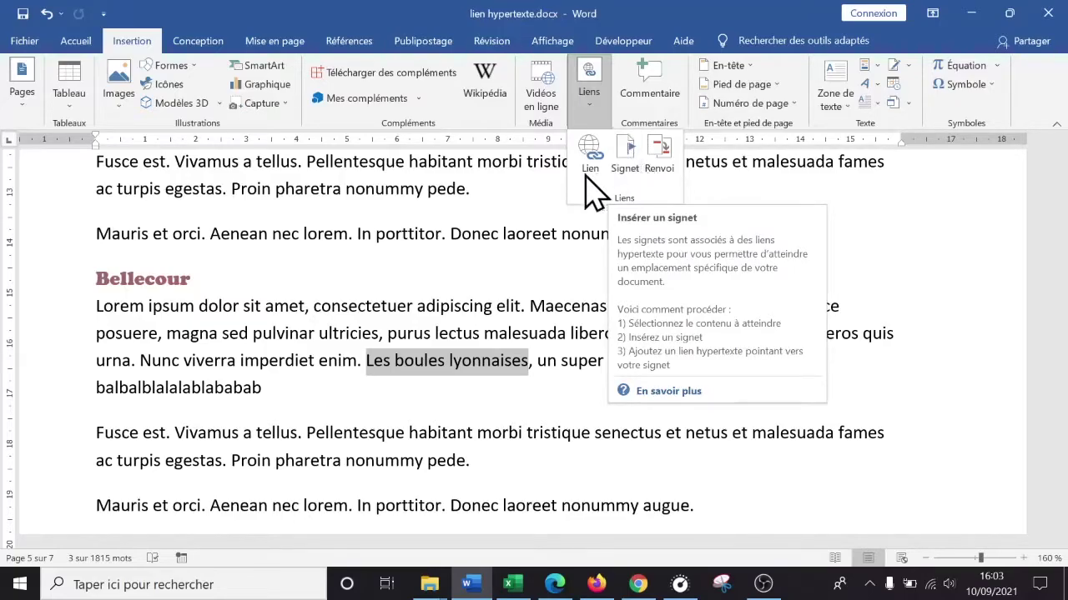
left_click(448, 297)
left_click(375, 360)
left_click_drag(368, 359, 516, 365)
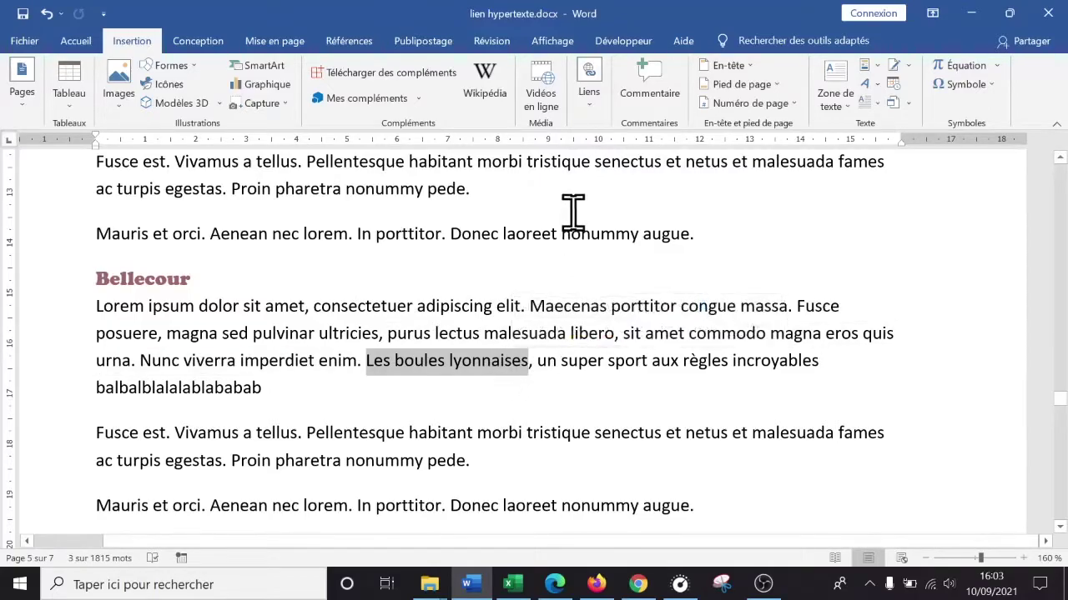
left_click(589, 96)
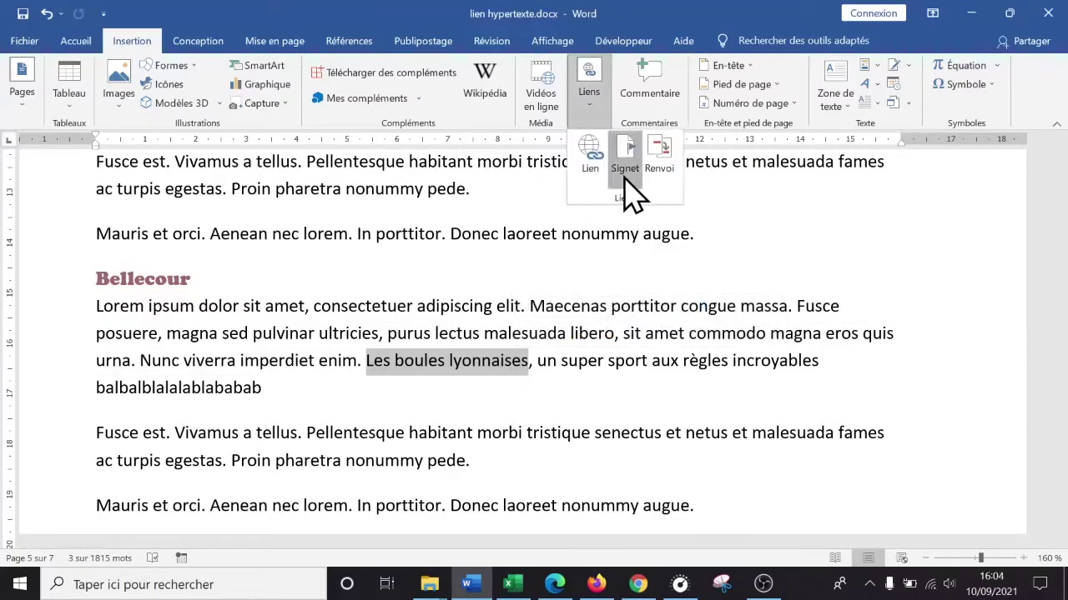
left_click(629, 158)
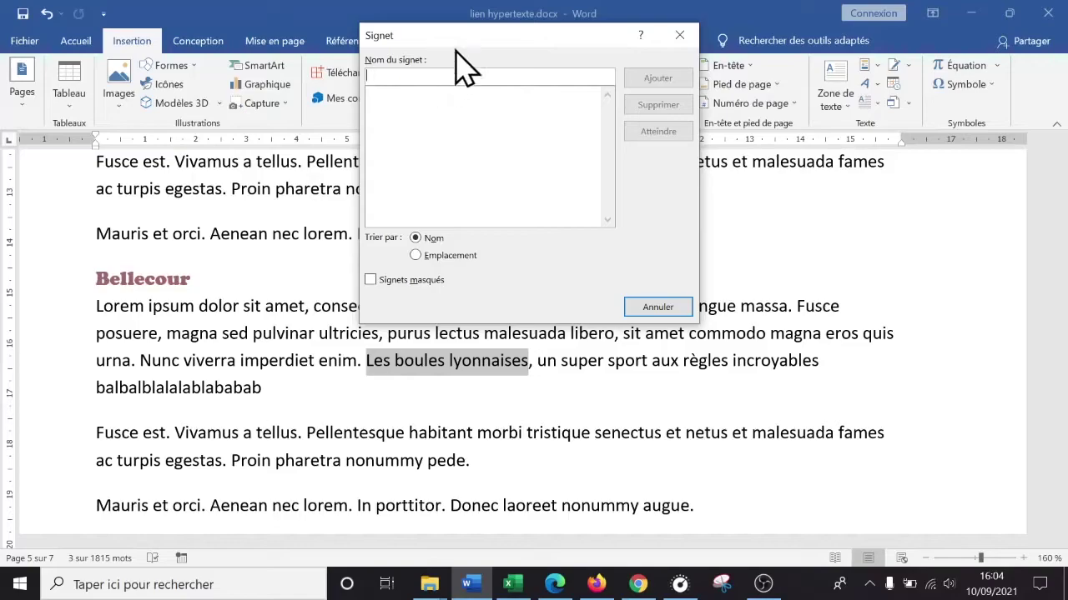
type("bouleslyonnaises")
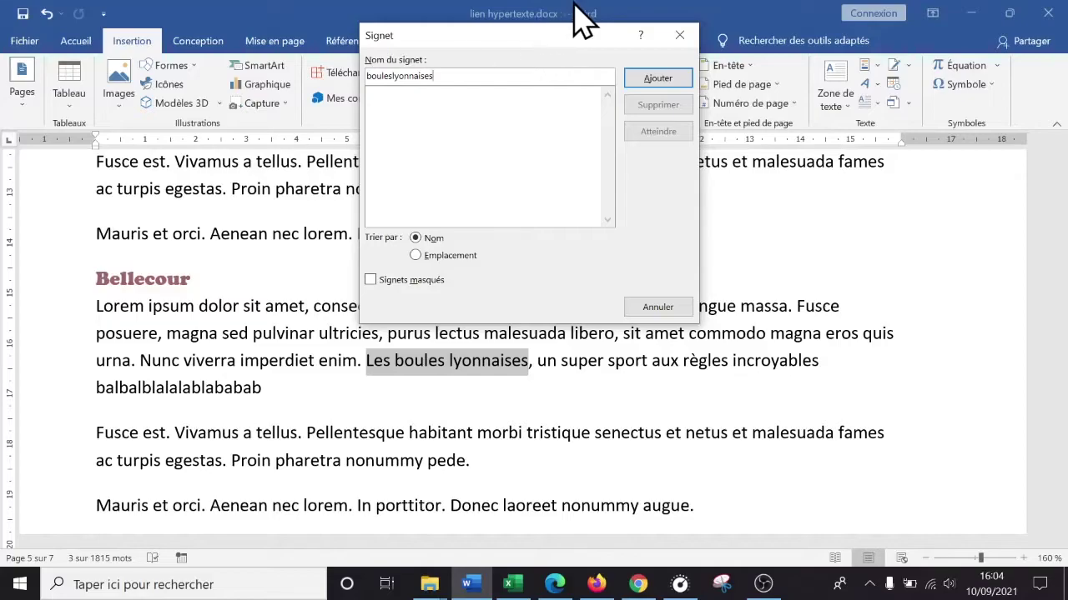
left_click(667, 79)
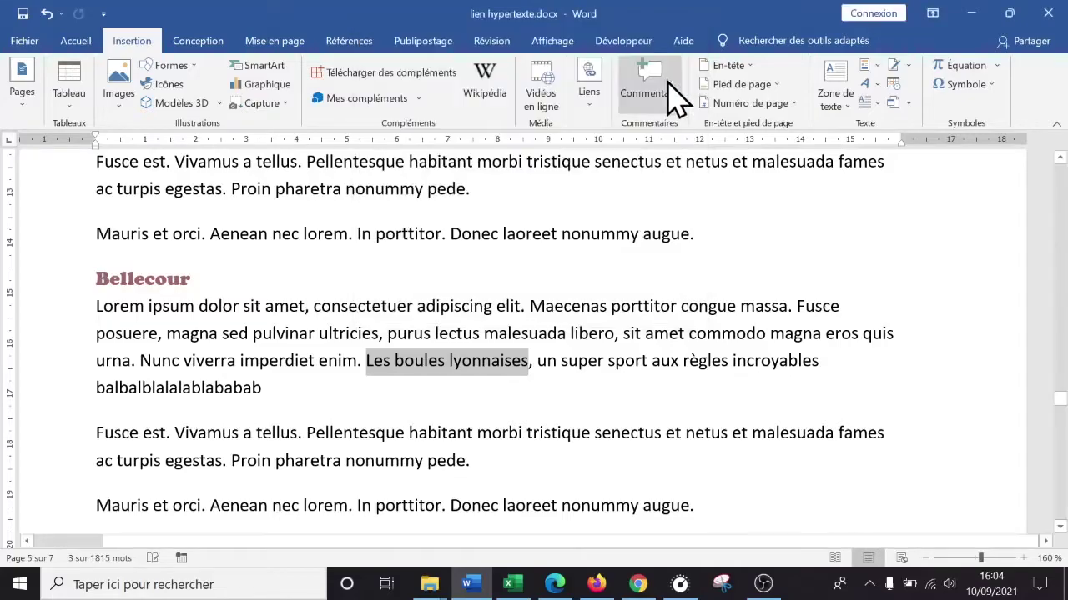
left_click(613, 361)
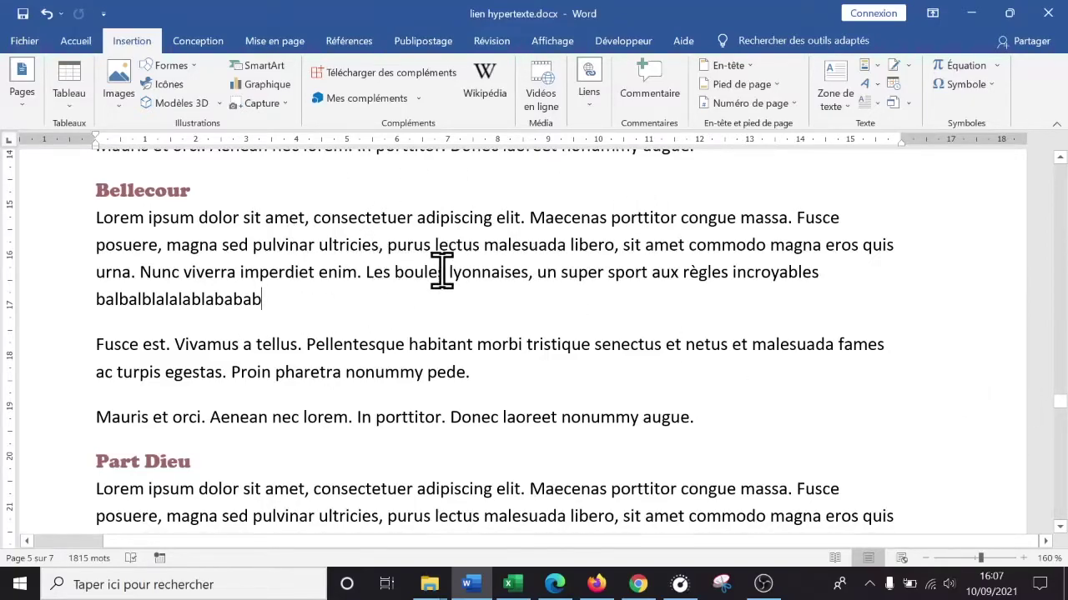
- Select the phrase 'la boule lyonnaise' in the intro paragraph
left_click_drag(1059, 430, 1052, 220)
left_click(575, 305)
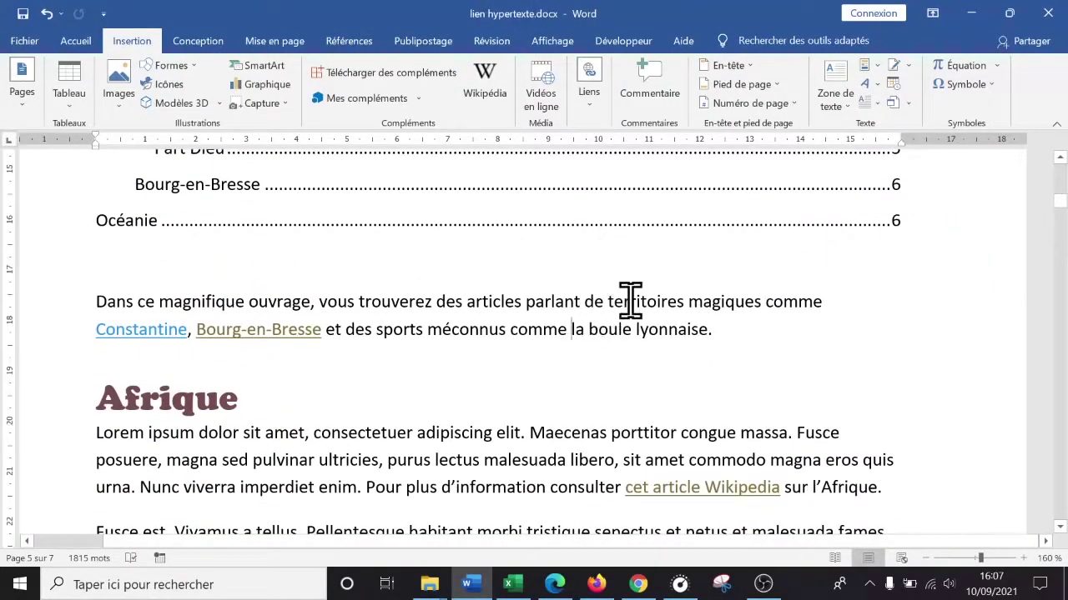
left_click(687, 327)
left_click_drag(572, 321, 680, 337)
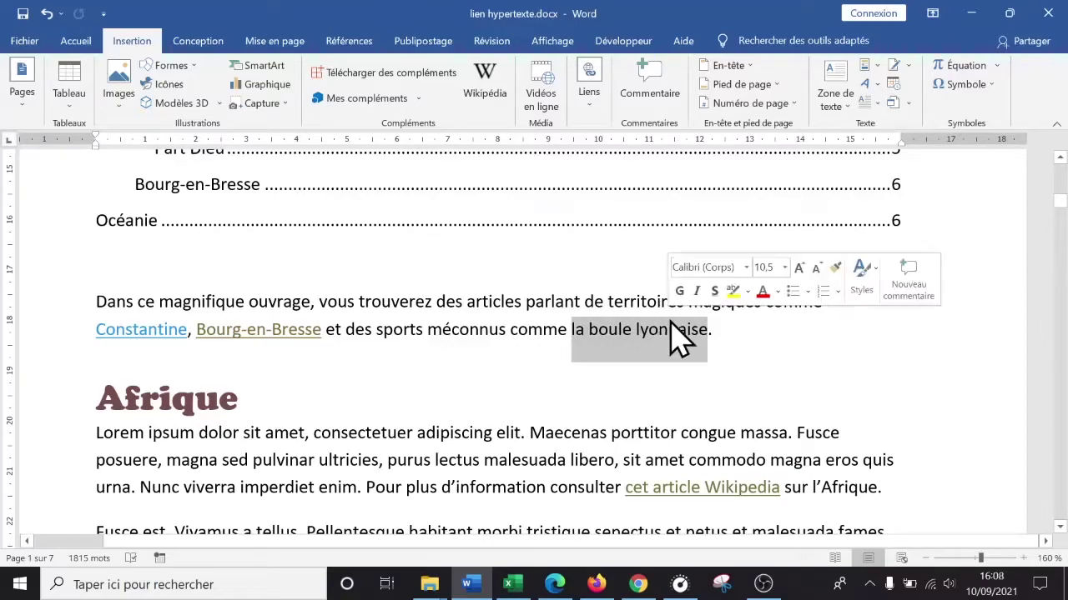
left_click(710, 398)
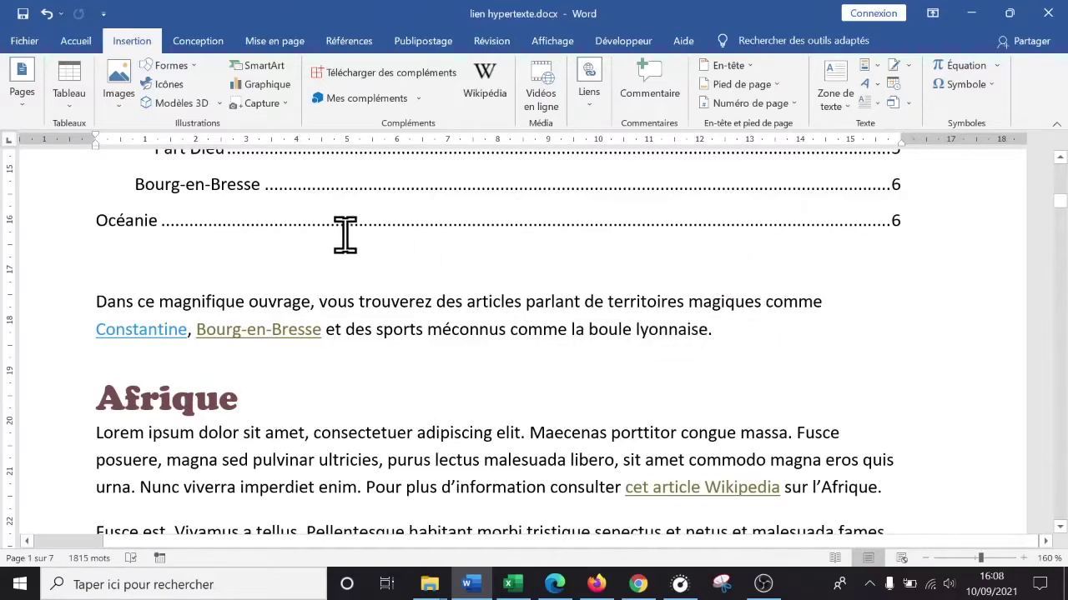
left_click_drag(570, 330, 684, 348)
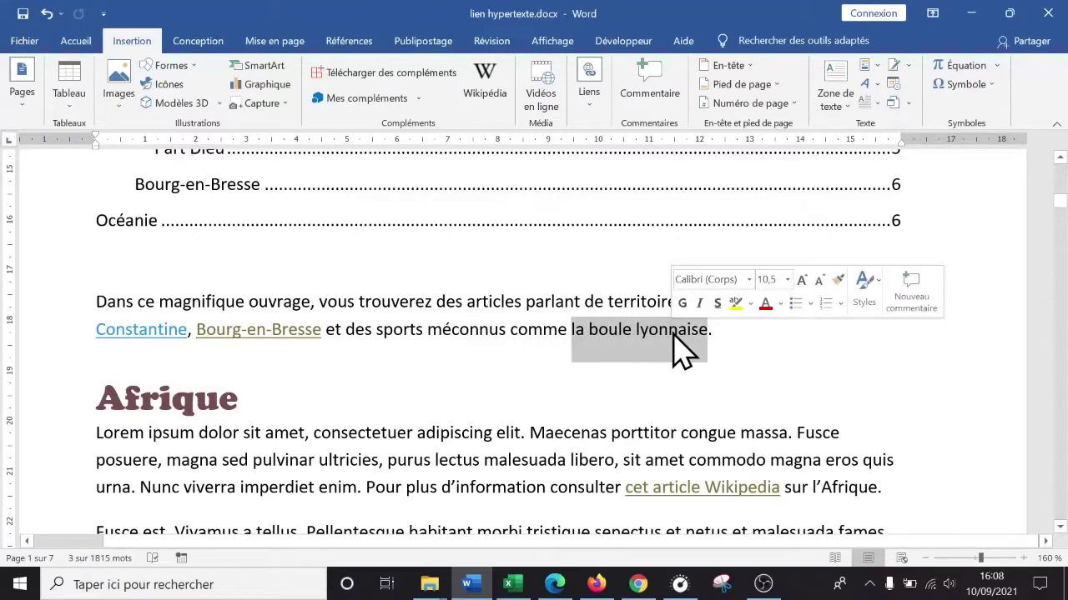
left_click(586, 102)
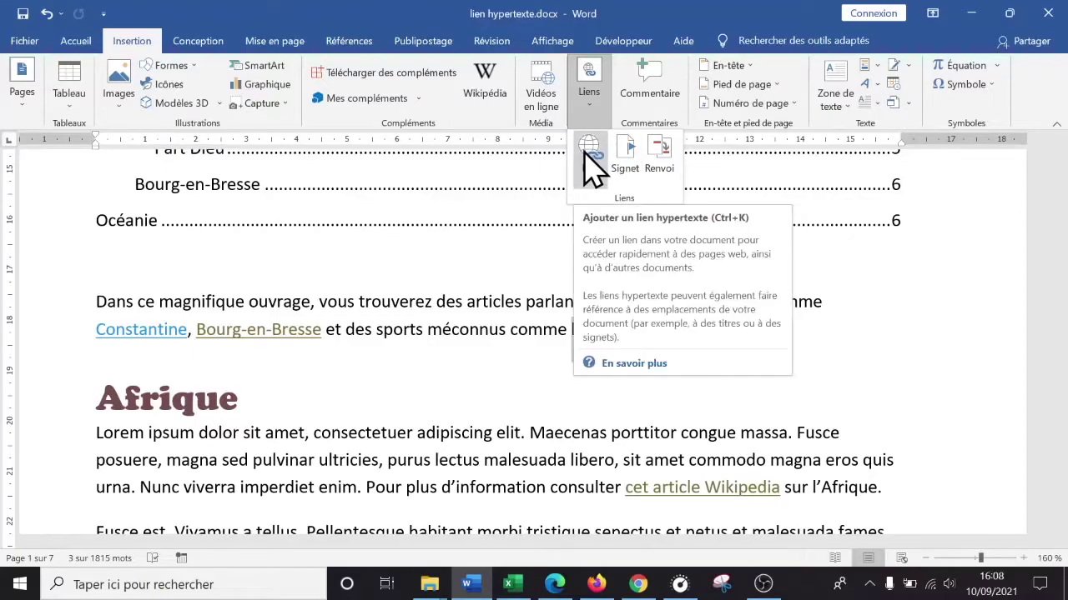
left_click(534, 384)
- Hyperlink the selected phrase to the bouleslyonnaises bookmark under Emplacement dans ce document
right_click(602, 346)
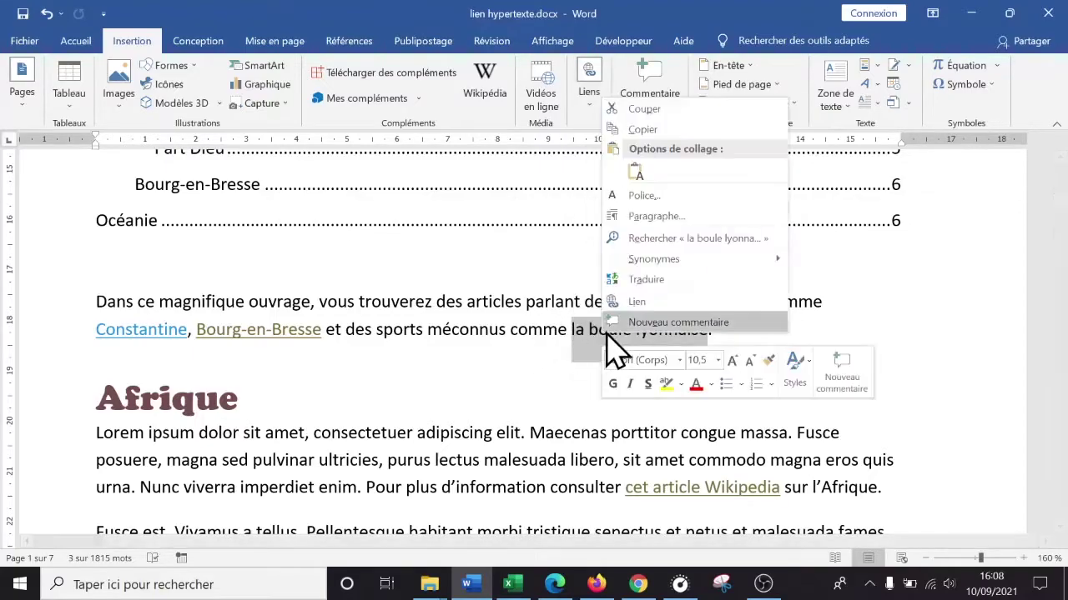
left_click(642, 307)
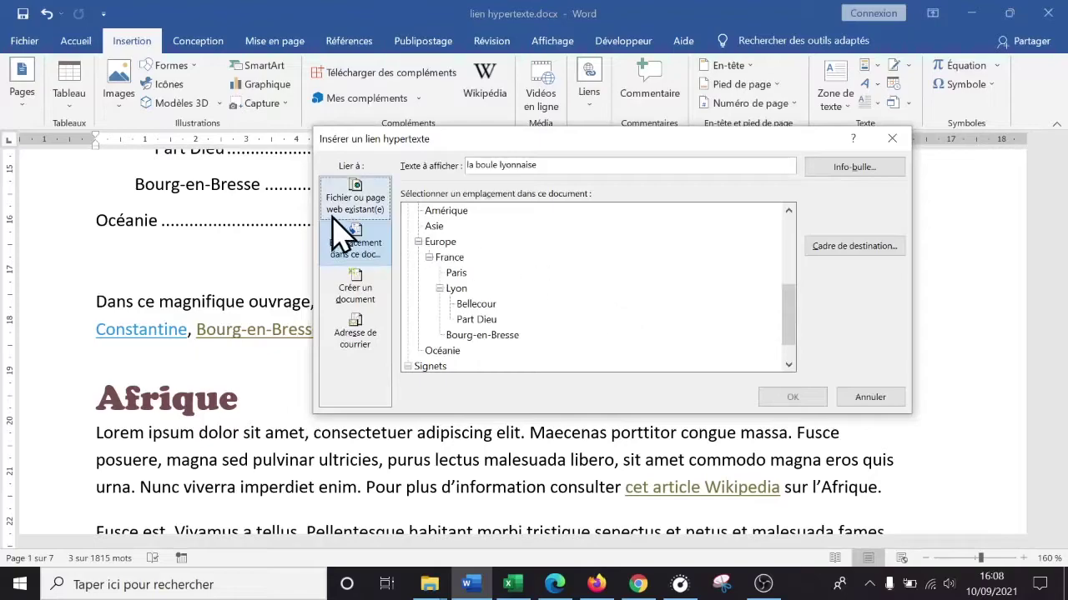
left_click(380, 255)
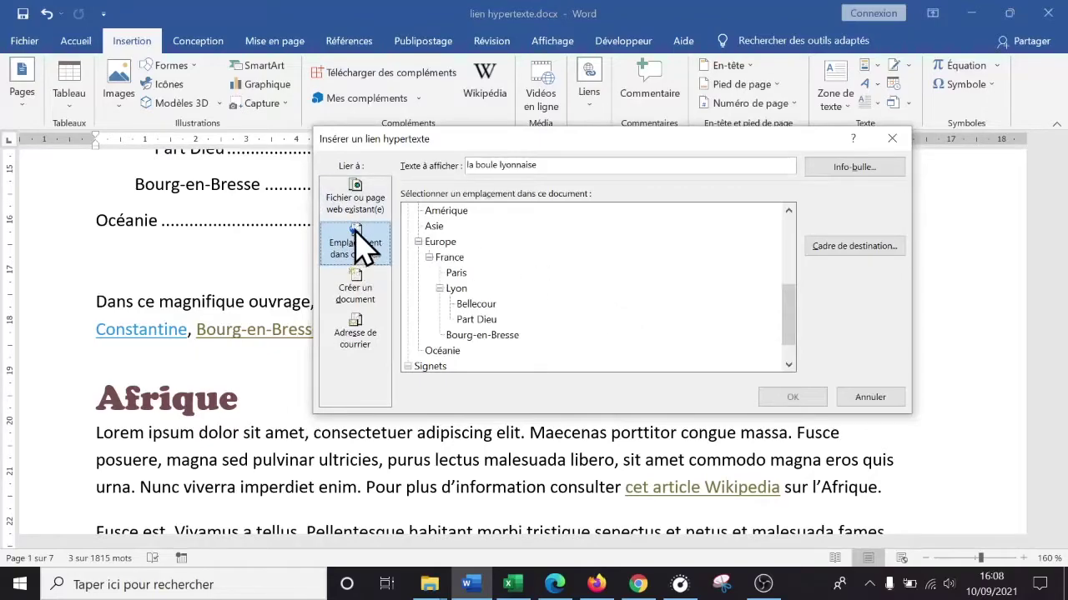
left_click_drag(788, 317, 776, 384)
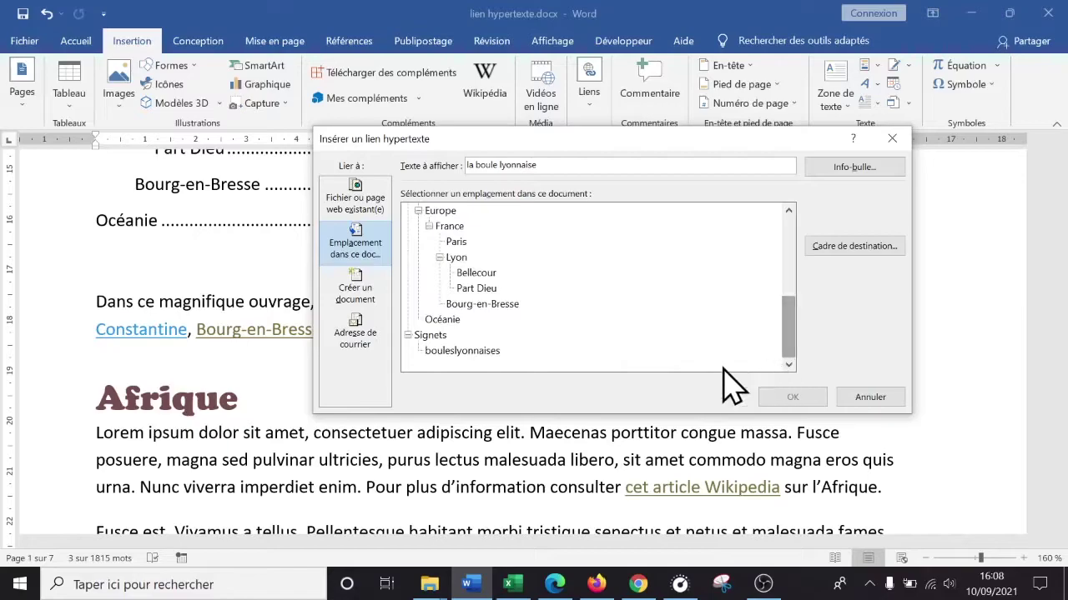
left_click(439, 349)
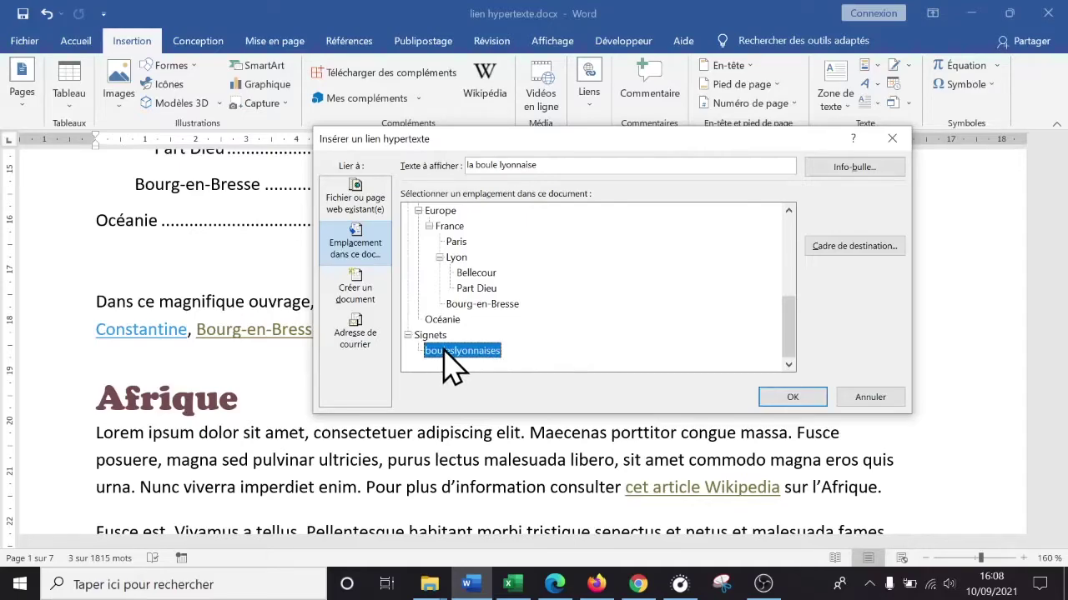
left_click(787, 397)
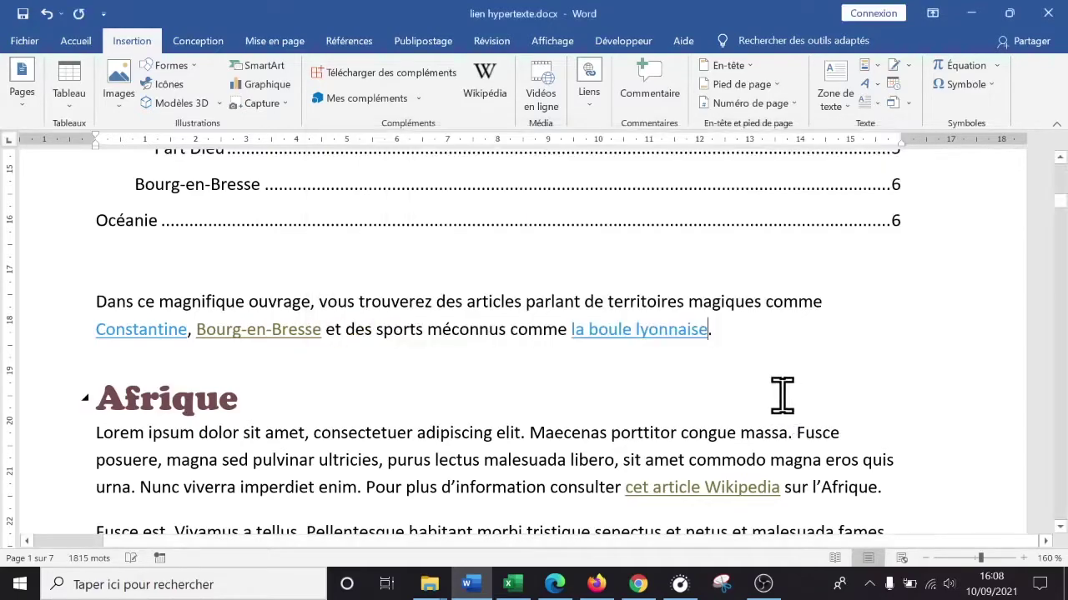
mouse_move(602, 329)
- Test the new 'la boule lyonnaise' hyperlink in the document
left_click(626, 331, "ctrl")
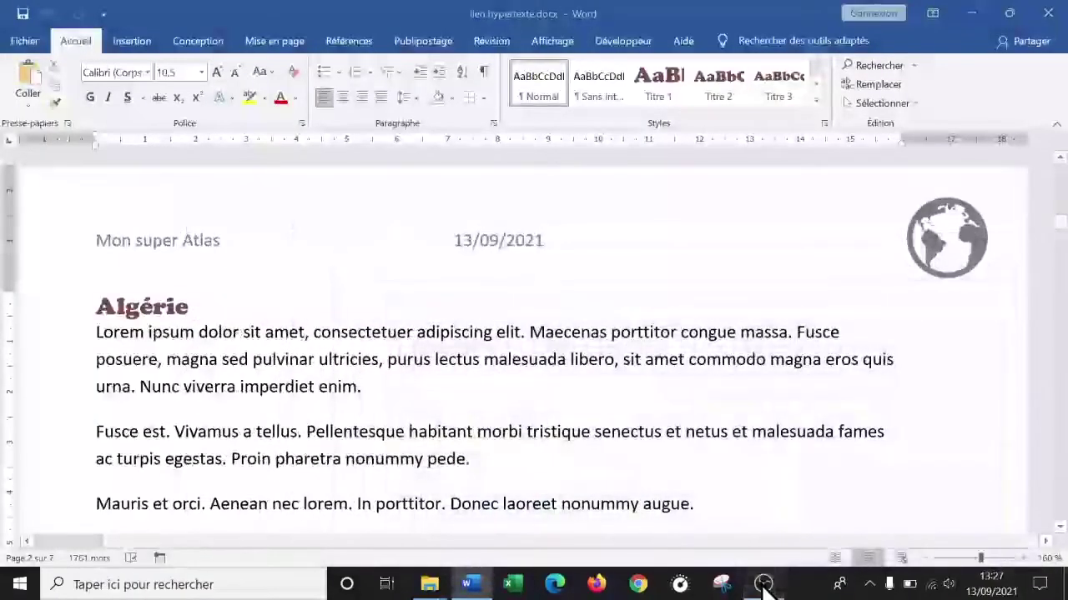
left_click(763, 583)
left_click(764, 583)
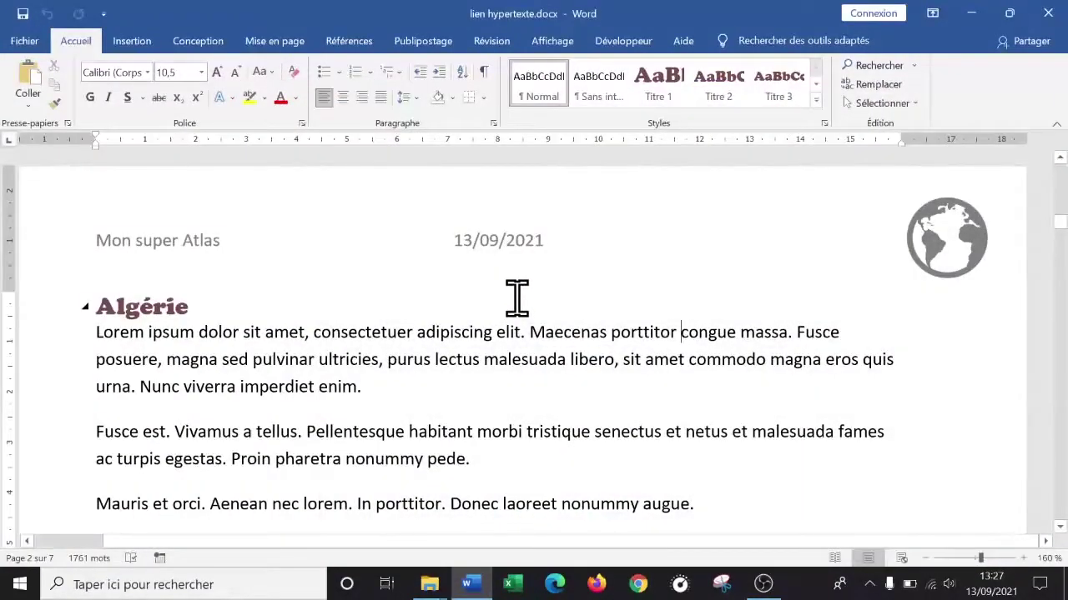
scroll(517, 298, "up", 15)
scroll(773, 292, "down", 15)
scroll(774, 293, "down", 5)
scroll(773, 293, "up", 6)
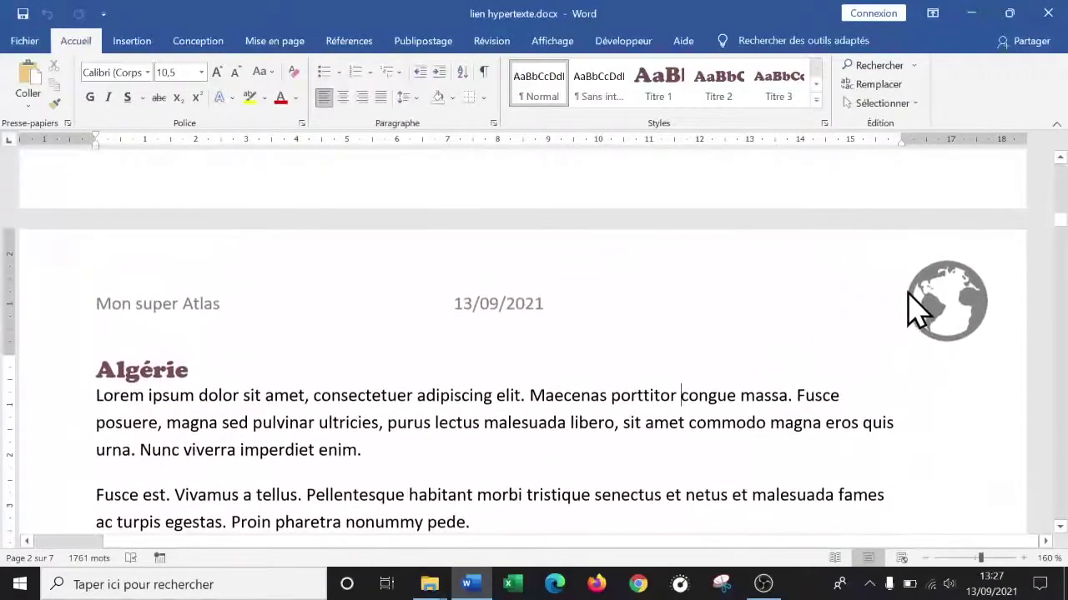
- Follow the header globe image's link so a new Firefox tab opens
left_click(940, 294)
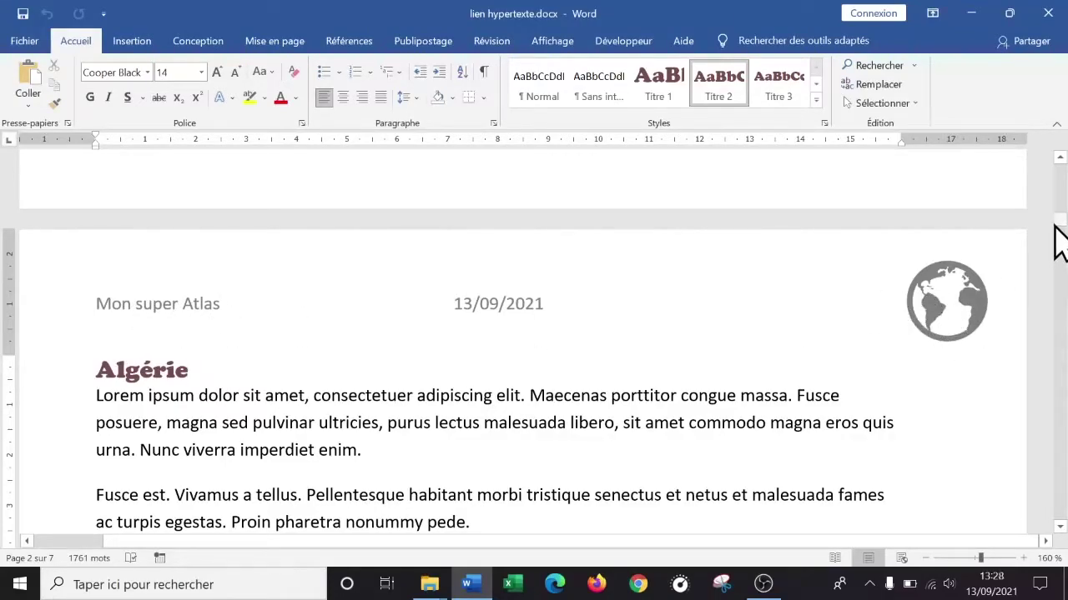
left_click_drag(1056, 227, 1056, 167)
scroll(758, 312, "down", 3)
scroll(757, 315, "up", 2)
scroll(759, 321, "down", 10)
scroll(762, 330, "up", 2)
scroll(743, 334, "up", 5)
scroll(753, 358, "down", 8)
scroll(748, 338, "up", 1)
scroll(748, 338, "up", 2)
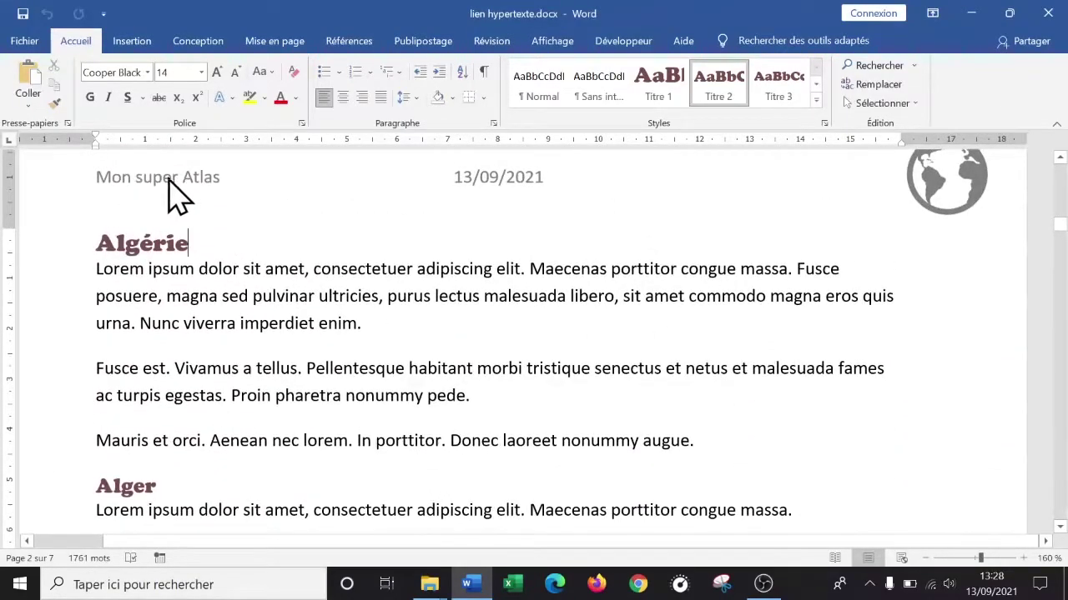
left_click(943, 188, "ctrl")
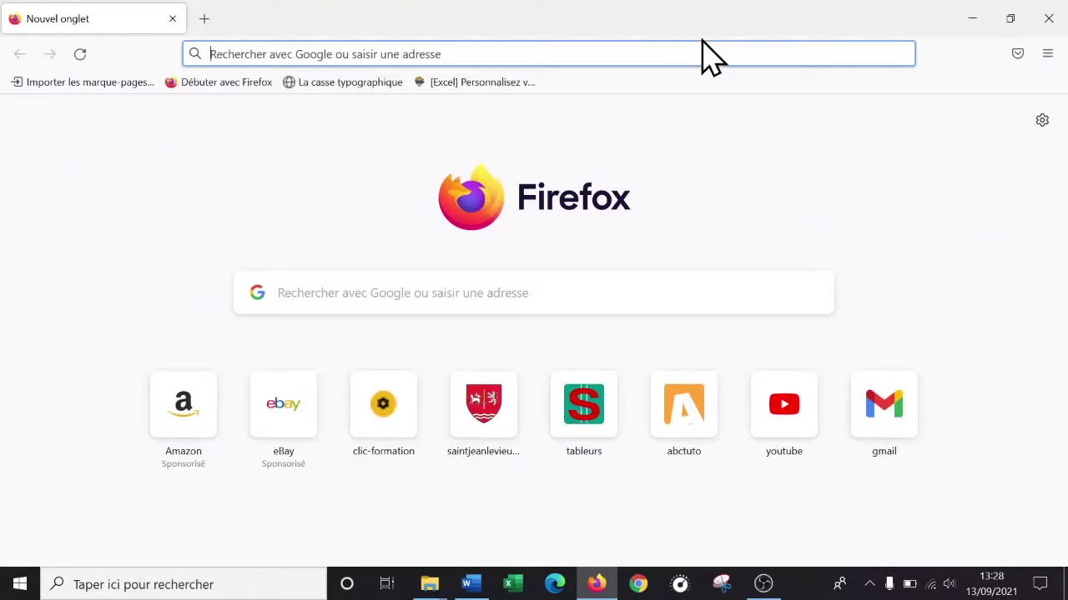
- Search Google for 'sport', view the image results, then return to Word
type("google.com")
key("Return")
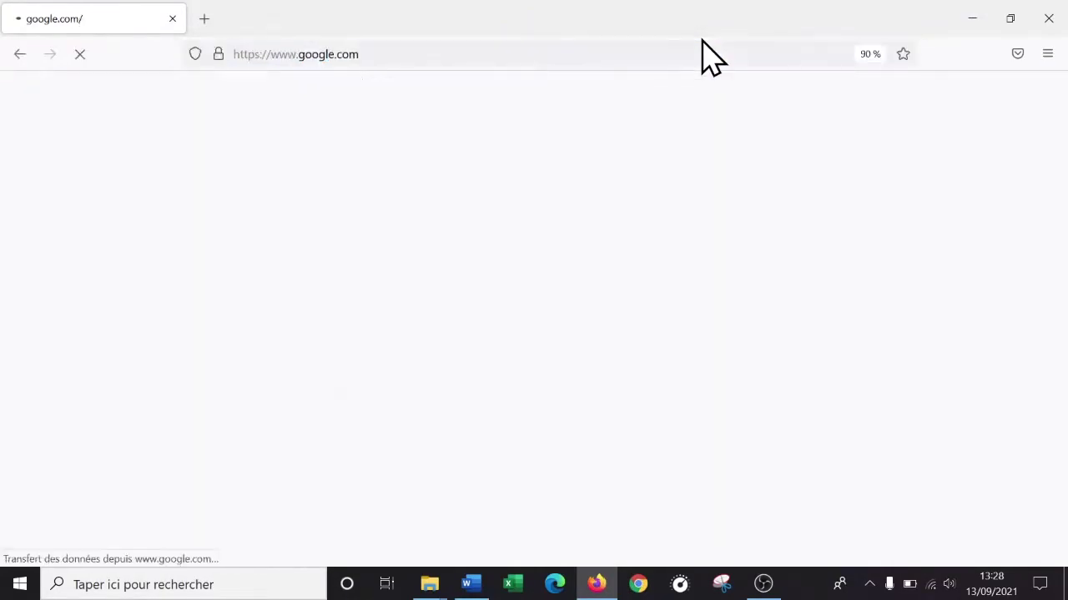
left_click(452, 224)
type("sport")
key("Return")
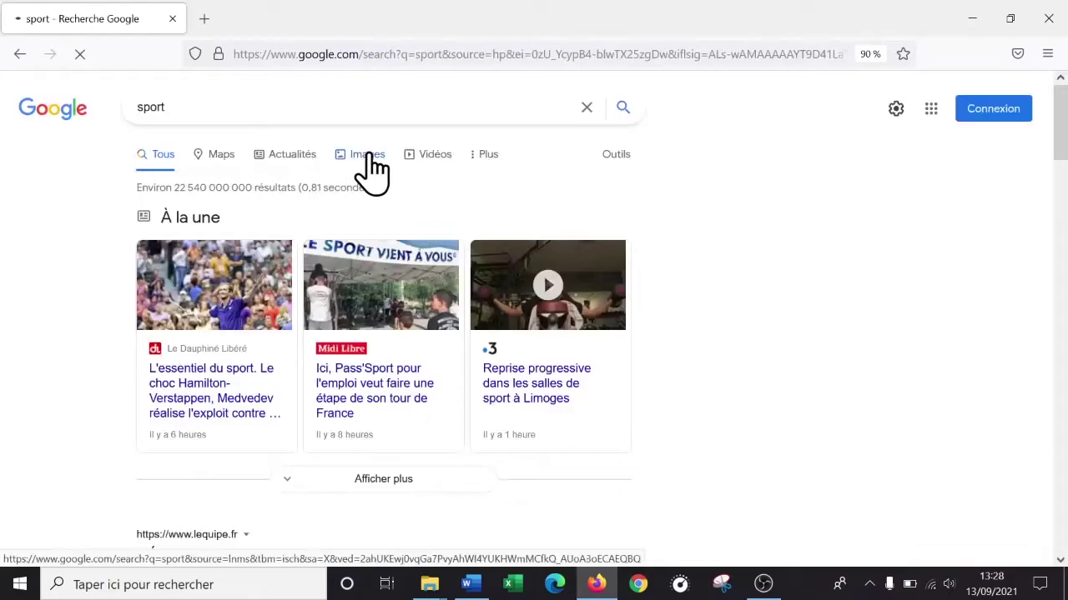
left_click(363, 154)
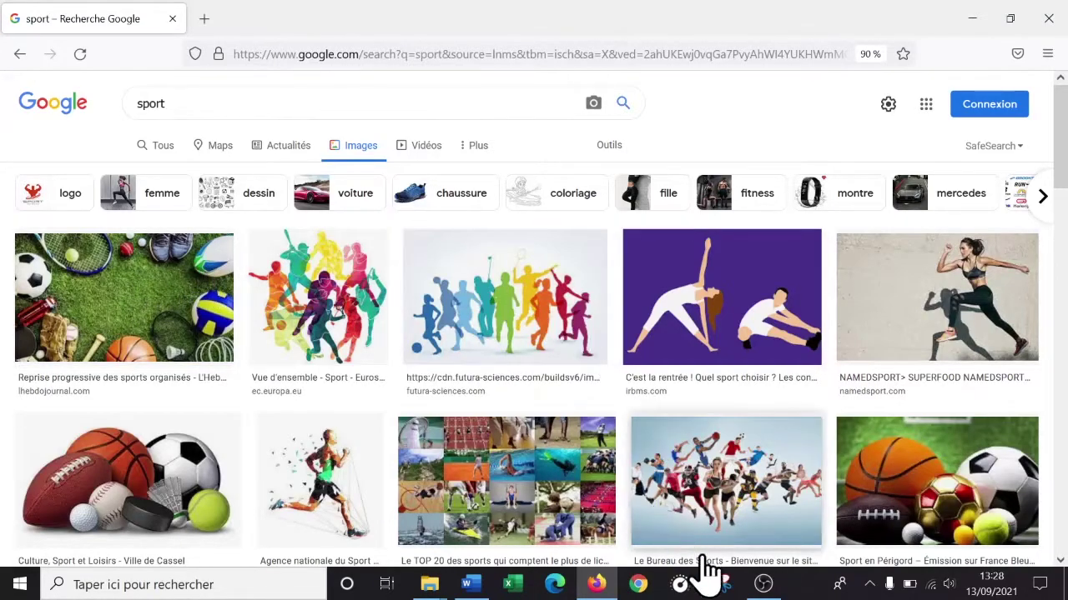
left_click(472, 585)
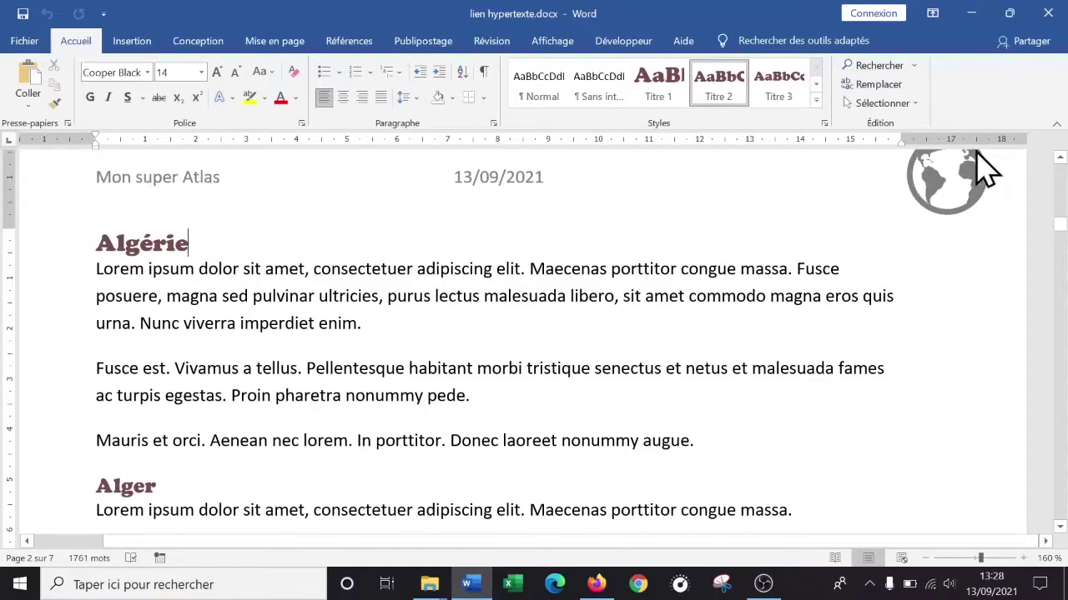
scroll(662, 274, "up", 15)
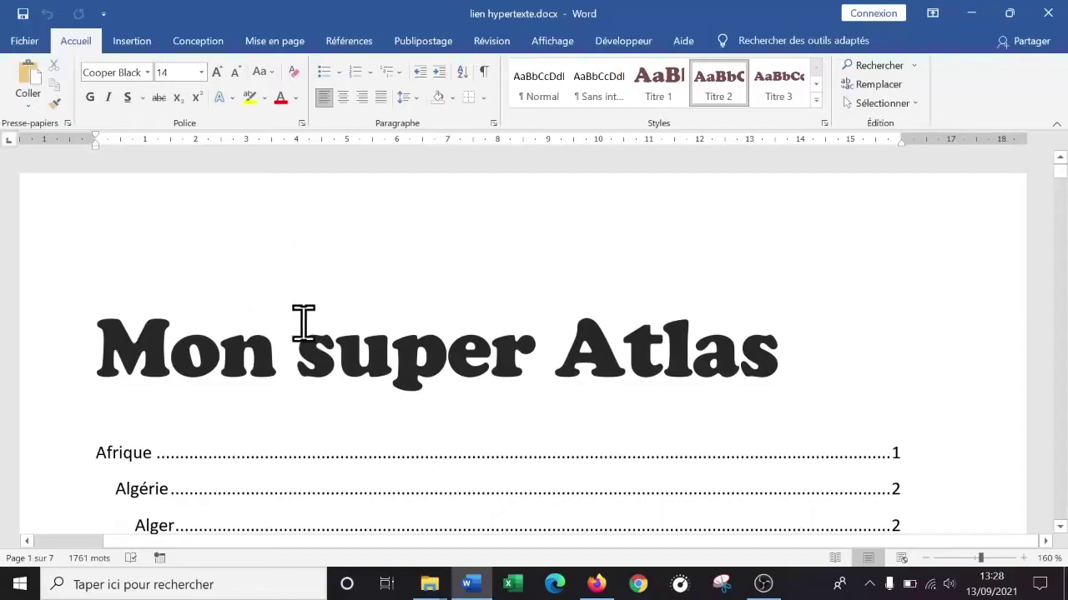
scroll(346, 308, "down", 15)
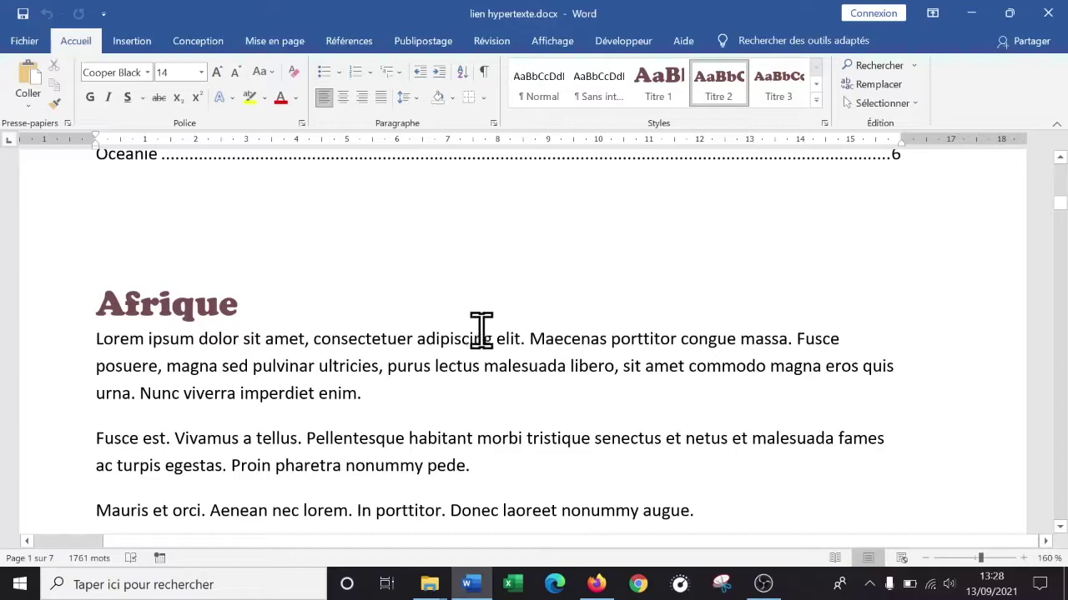
right_click(765, 584)
left_click(736, 367)
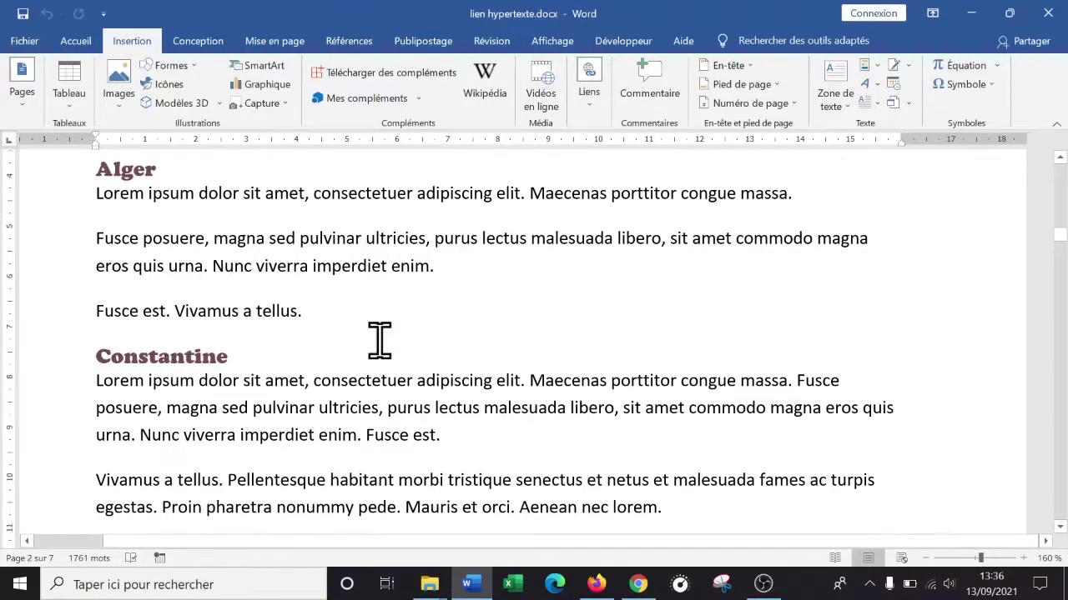
- In the page header, select 'Mon super Atlas' and open the Insertion tab's Liens menu
scroll(1013, 226, "up", 5)
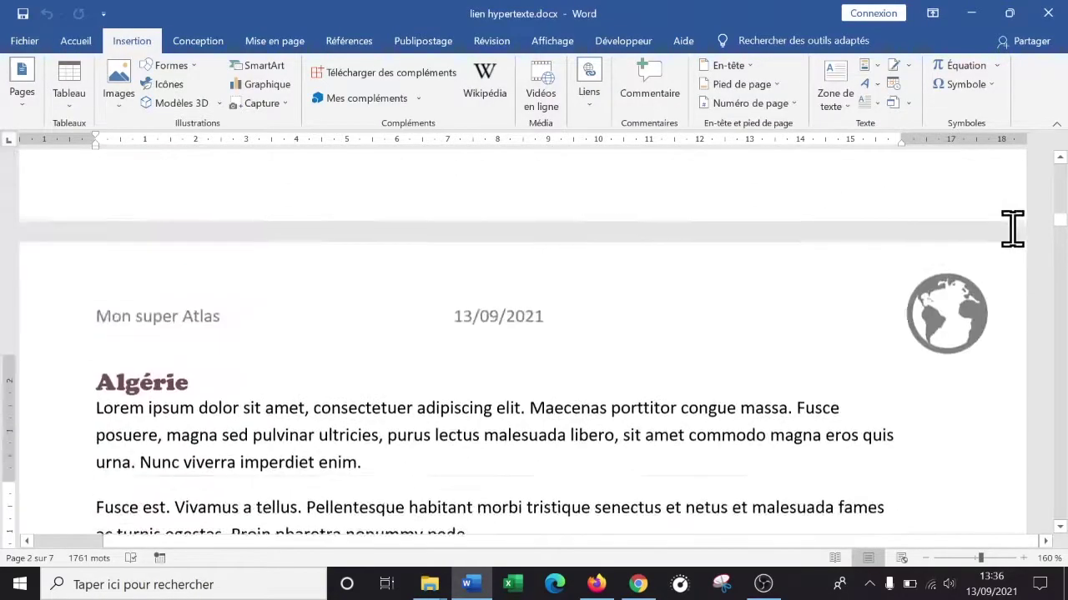
scroll(1059, 226, "up", 3)
left_click_drag(1061, 225, 1063, 172)
scroll(1007, 255, "down", 15)
scroll(1001, 265, "down", 6)
scroll(1001, 283, "up", 3)
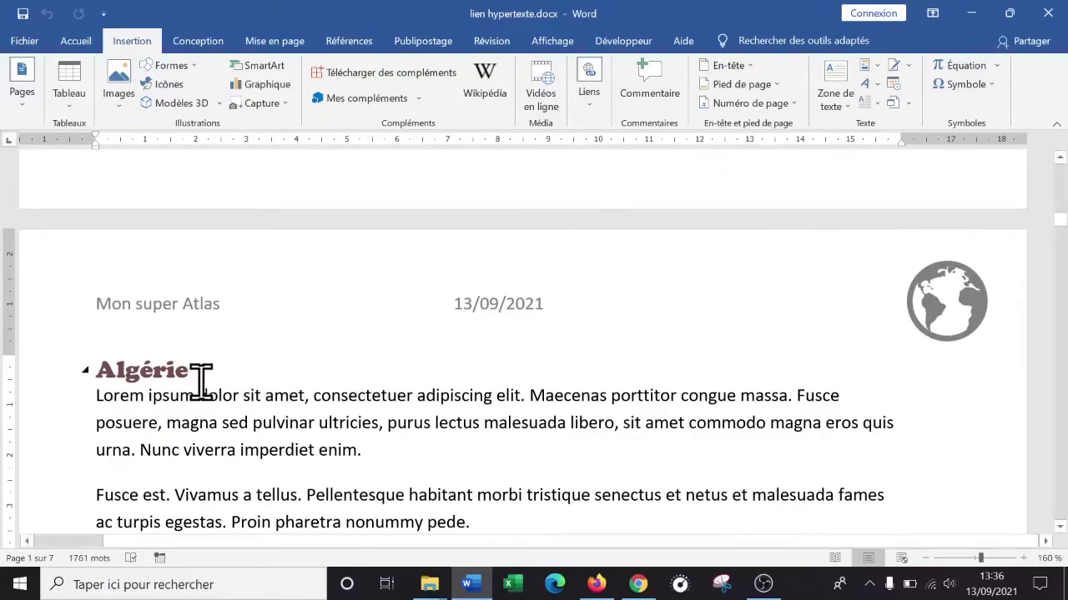
double_click(154, 306)
left_click_drag(241, 304, 106, 305)
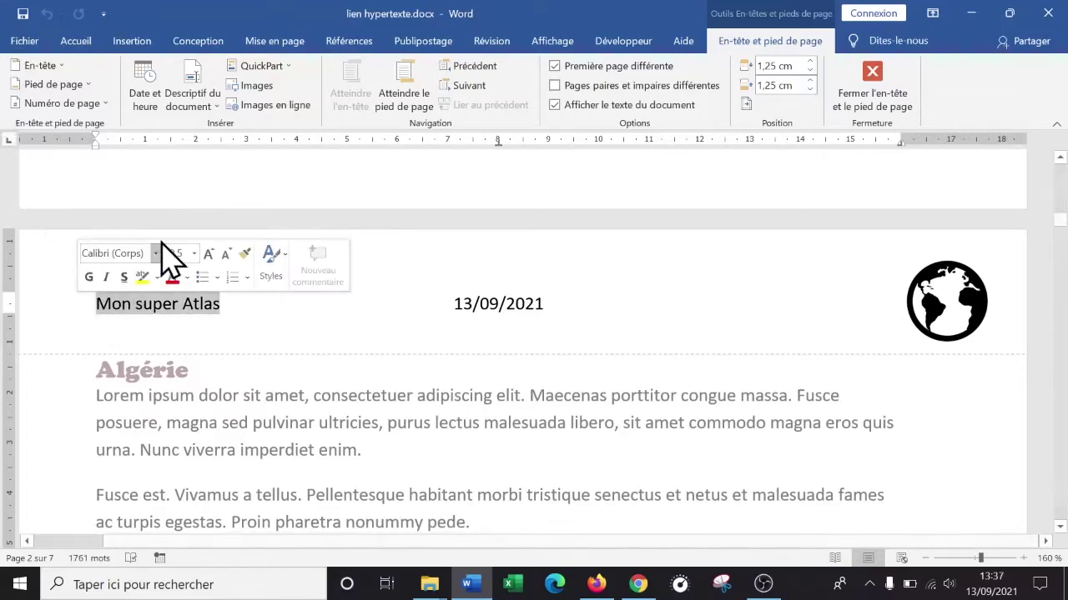
left_click(133, 42)
left_click(590, 104)
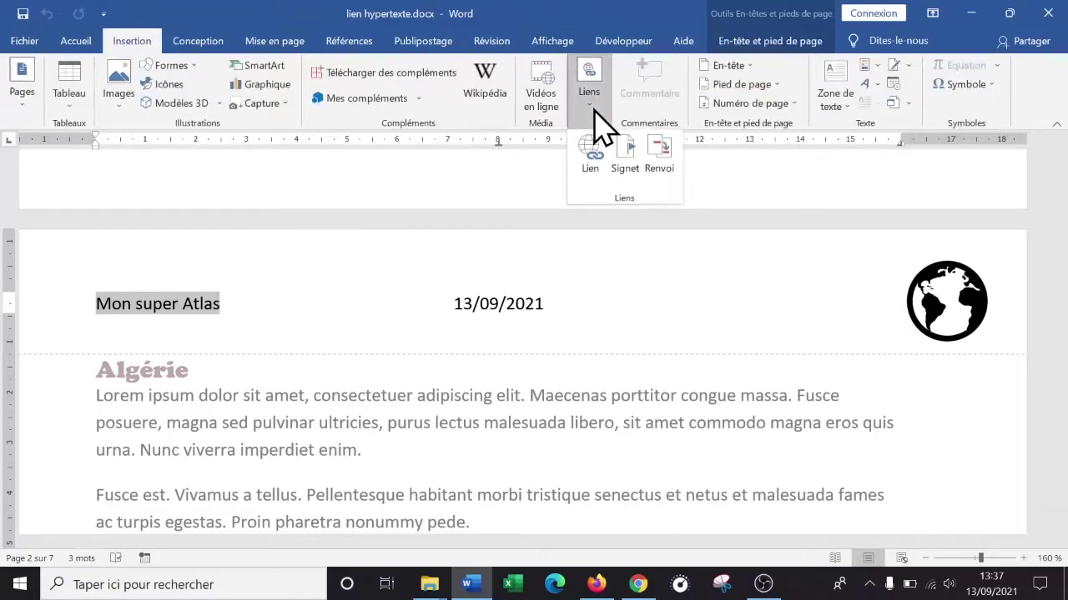
- Hyperlink 'Mon super Atlas' to Haut du document under Emplacement dans ce document
left_click(597, 170)
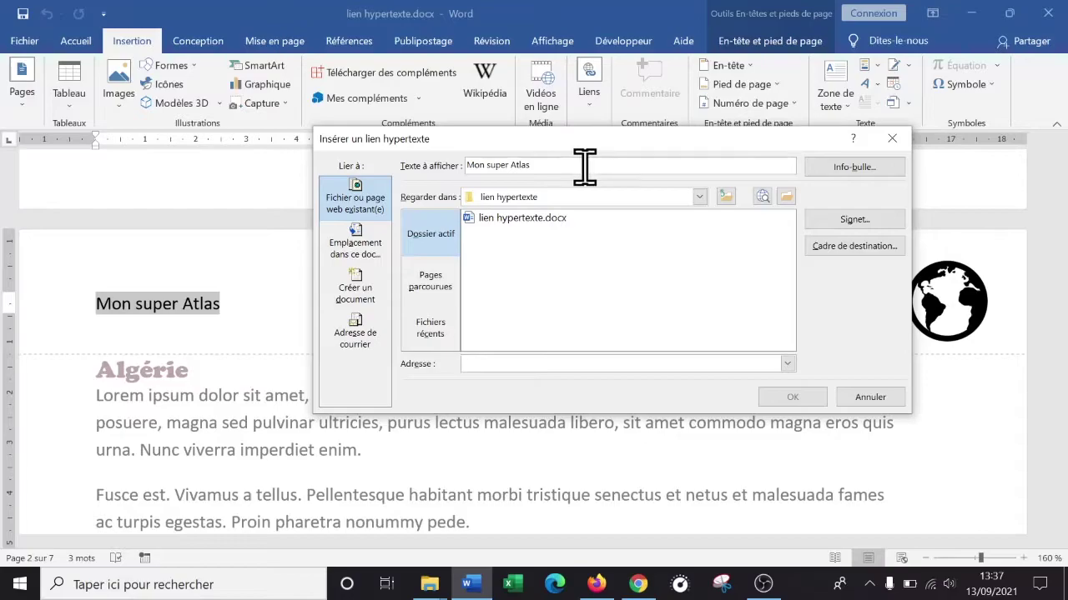
left_click(355, 208)
left_click(352, 246)
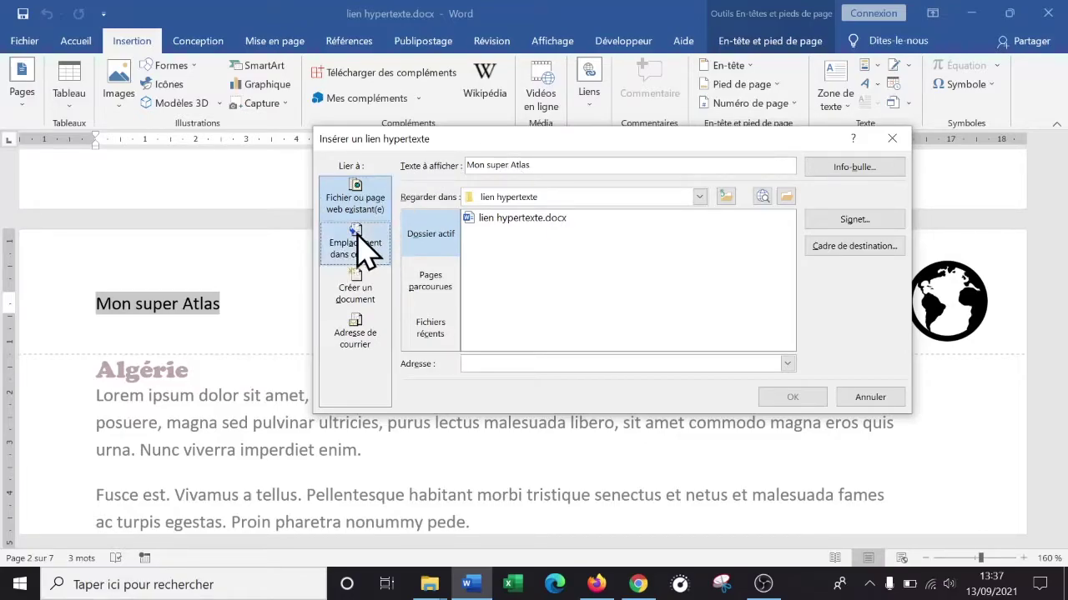
left_click(357, 246)
left_click_drag(784, 292, 805, 231)
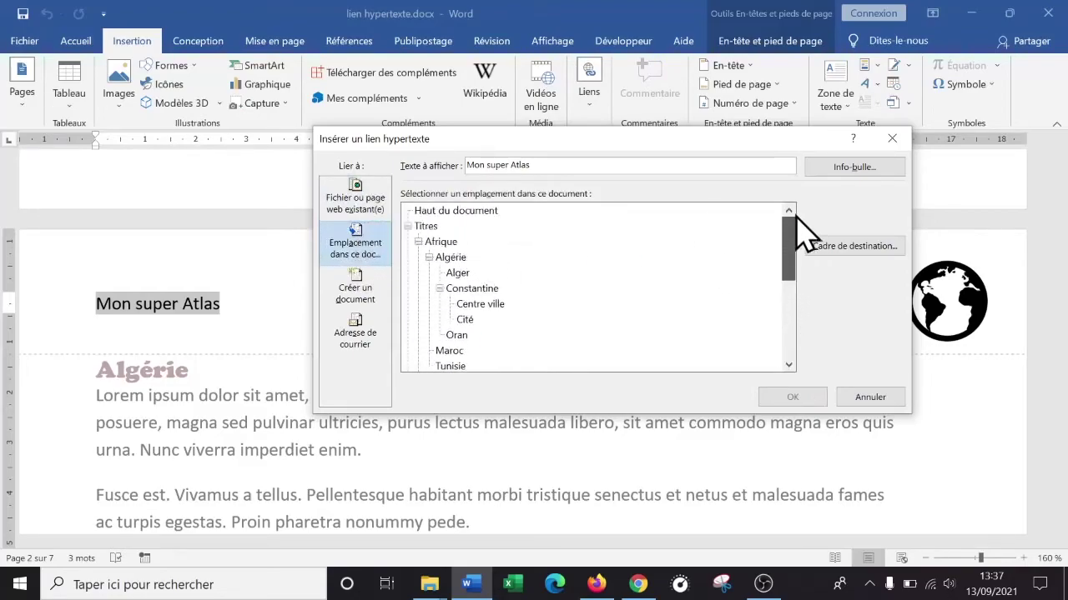
left_click(440, 212)
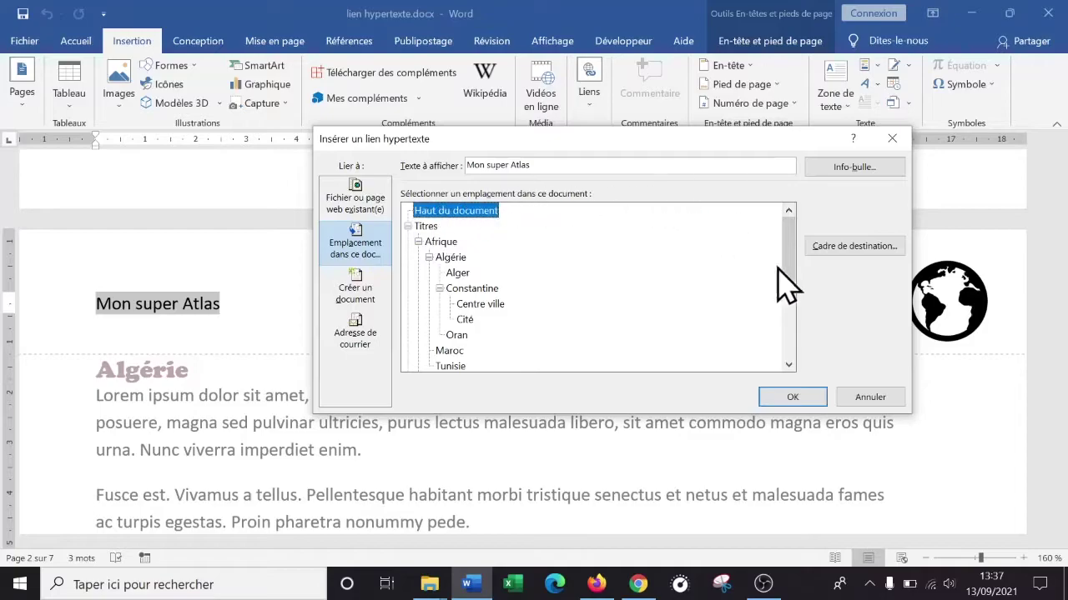
left_click(802, 398)
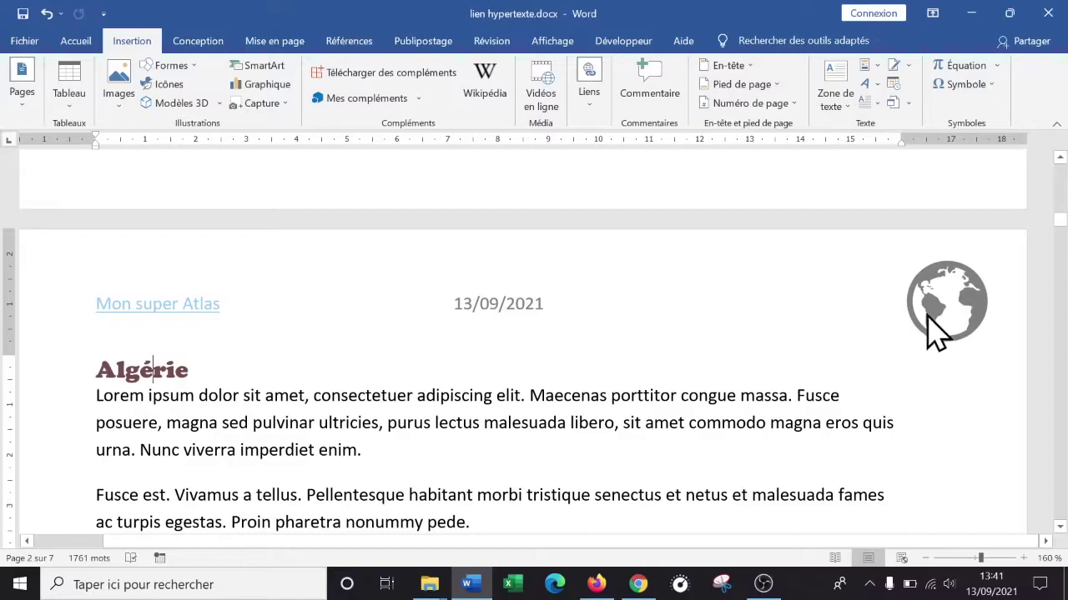
- Hyperlink the header globe image to the top of the document
double_click(955, 305)
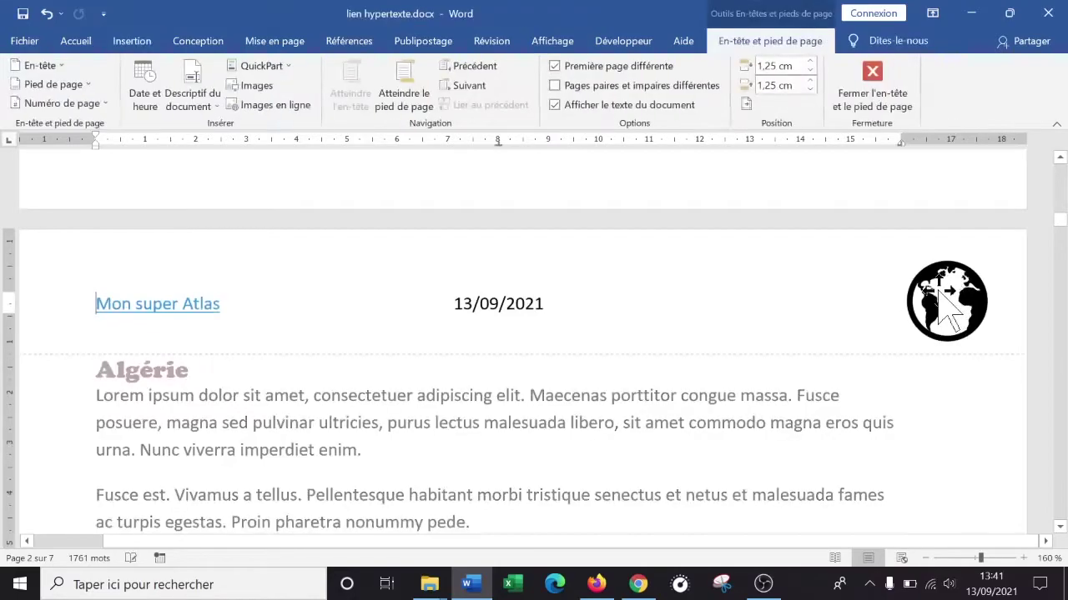
left_click(934, 301)
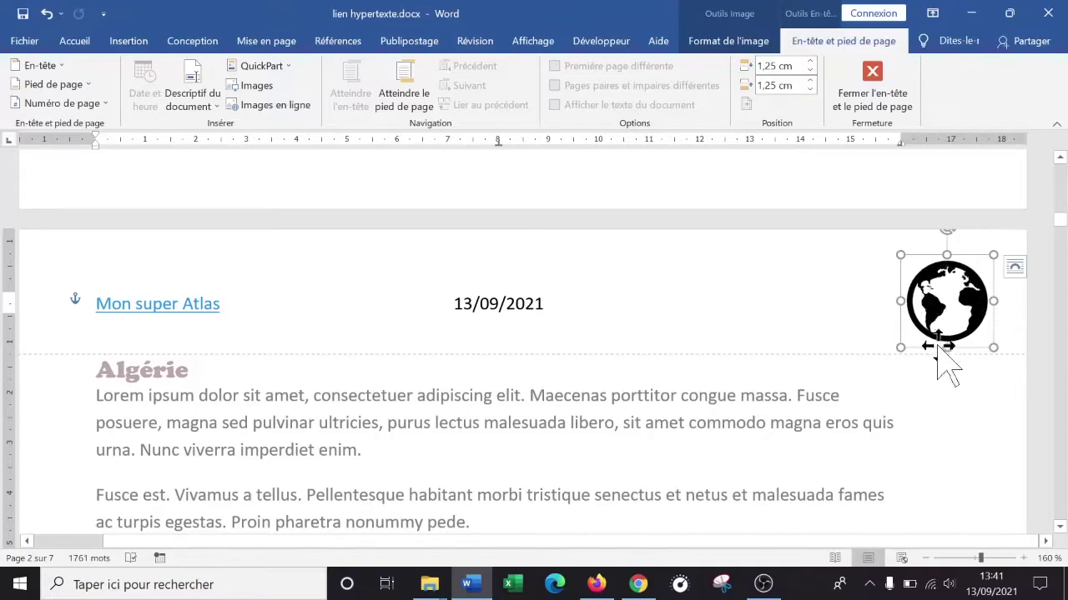
left_click(941, 289)
right_click(941, 289)
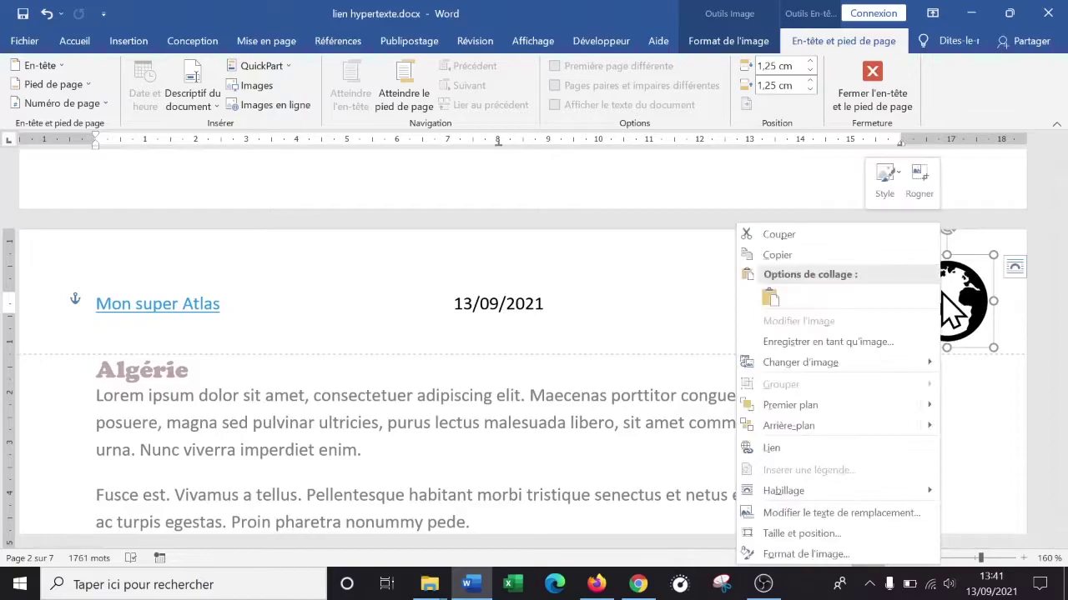
left_click(792, 451)
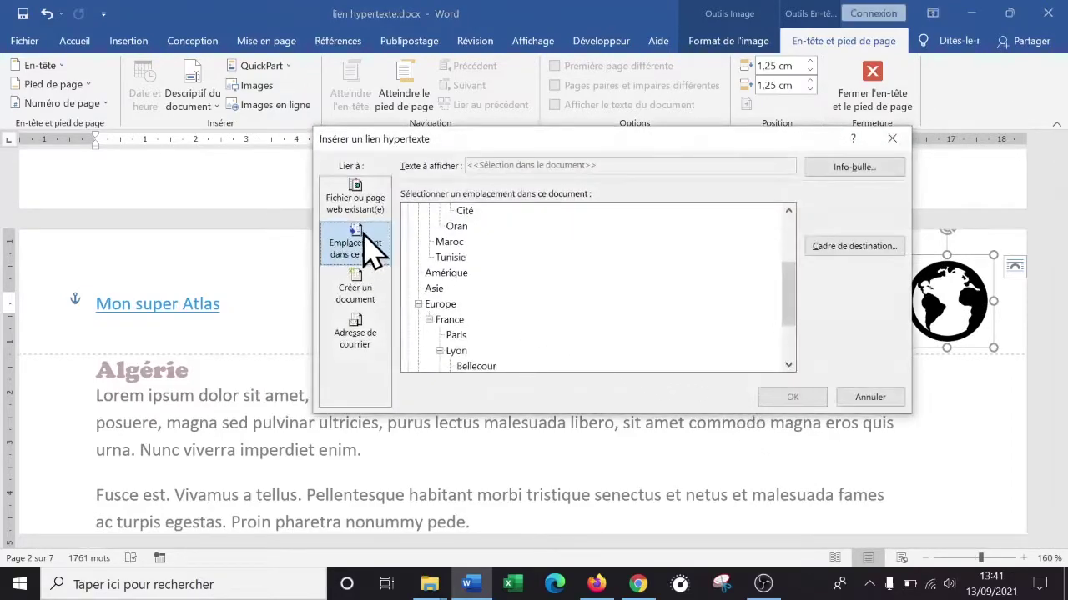
left_click_drag(793, 305, 782, 222)
left_click(452, 210)
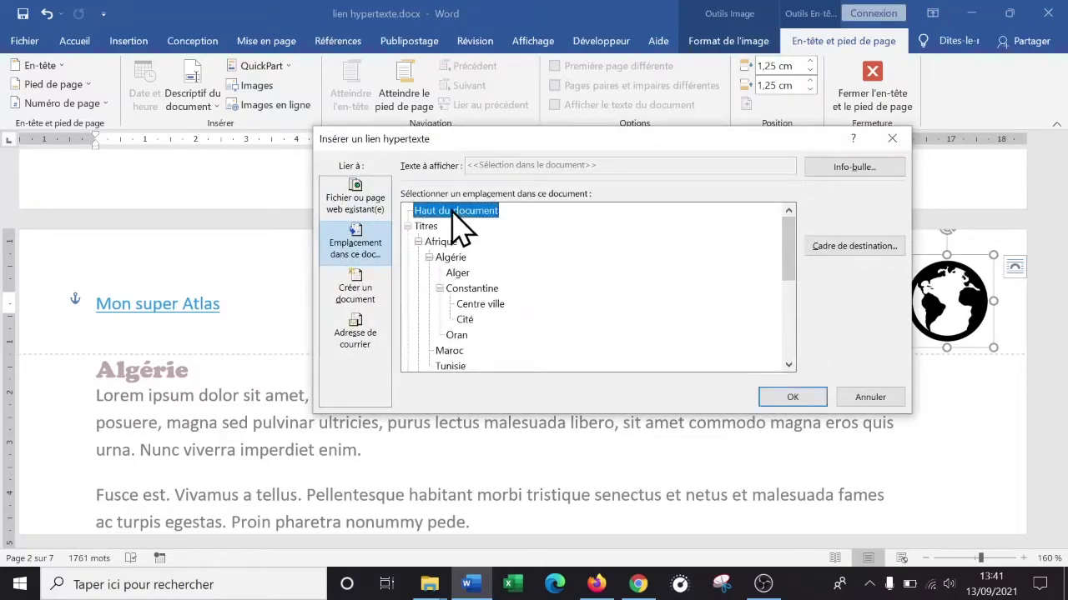
left_click(792, 398)
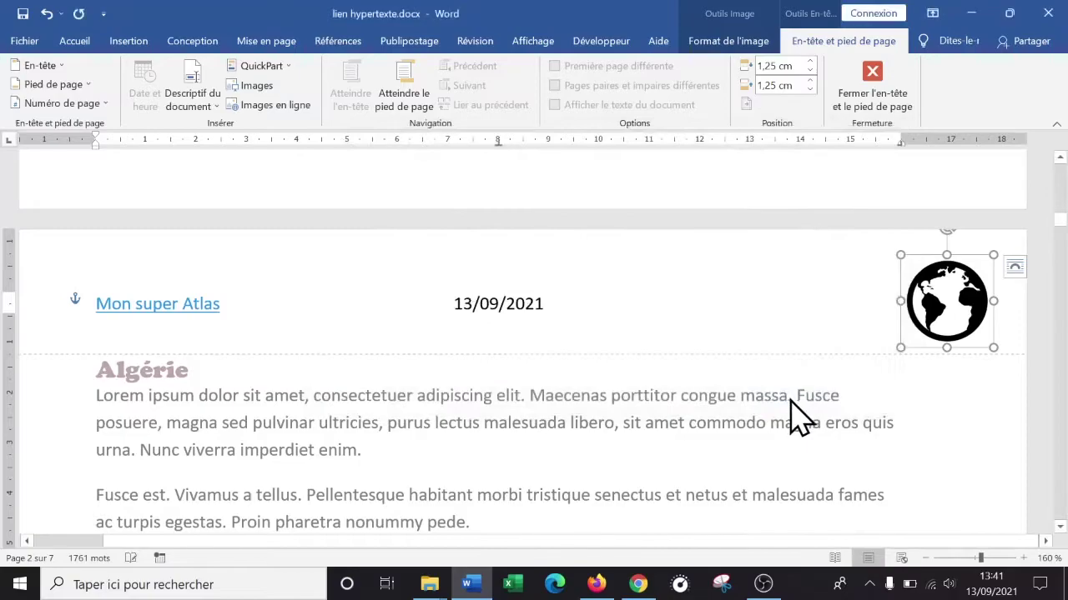
- Close header editing, reopen the header to check the links, then return to the body
double_click(528, 442)
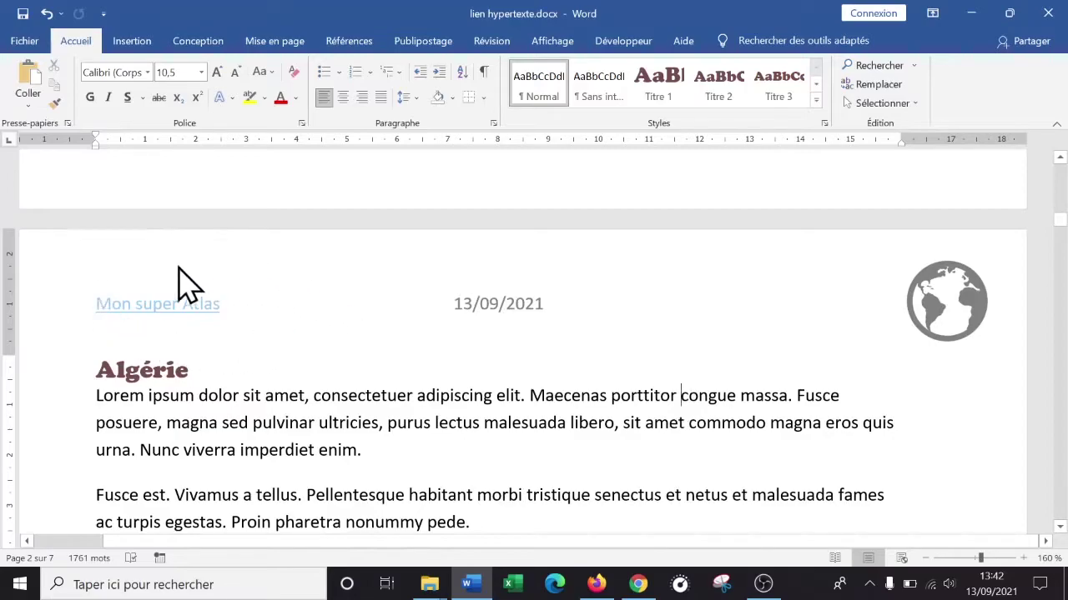
double_click(328, 300)
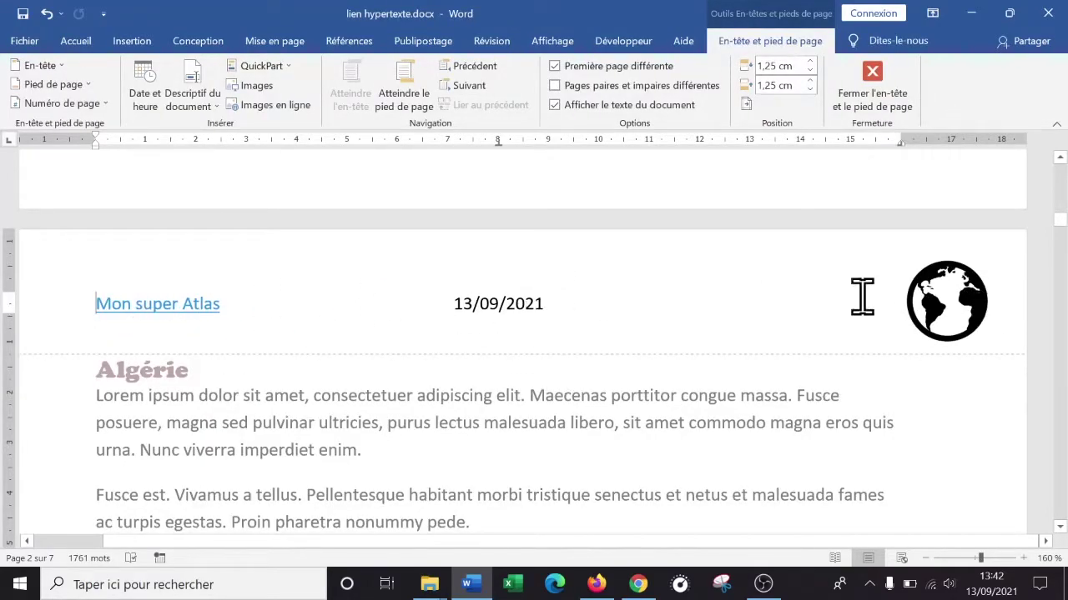
double_click(516, 400)
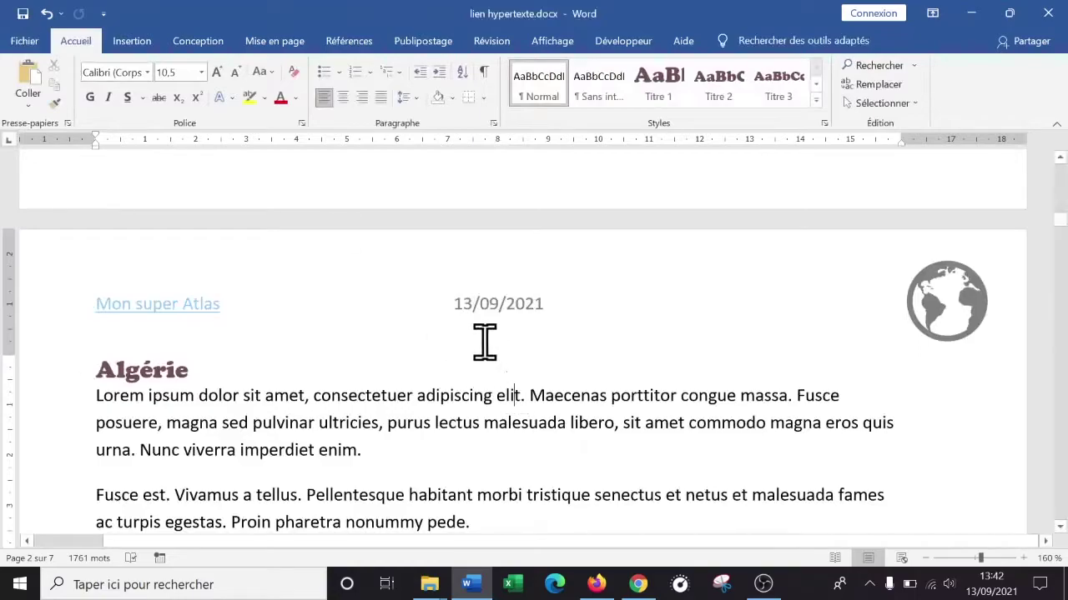
- Save the document as PDF (*.pdf) on the Bureau via Enregistrer sous
left_click(23, 43)
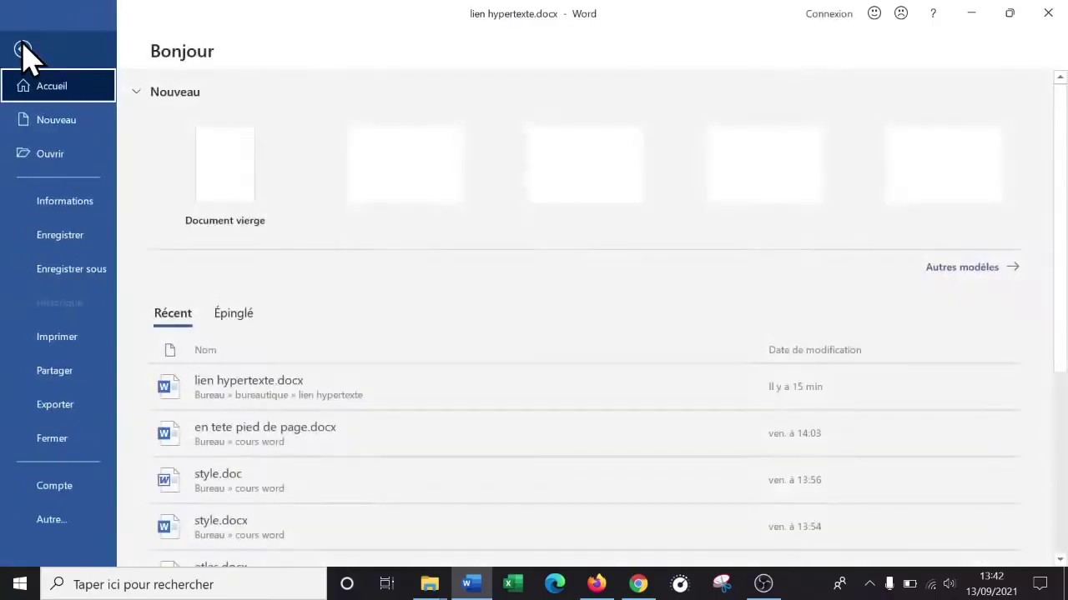
left_click(71, 269)
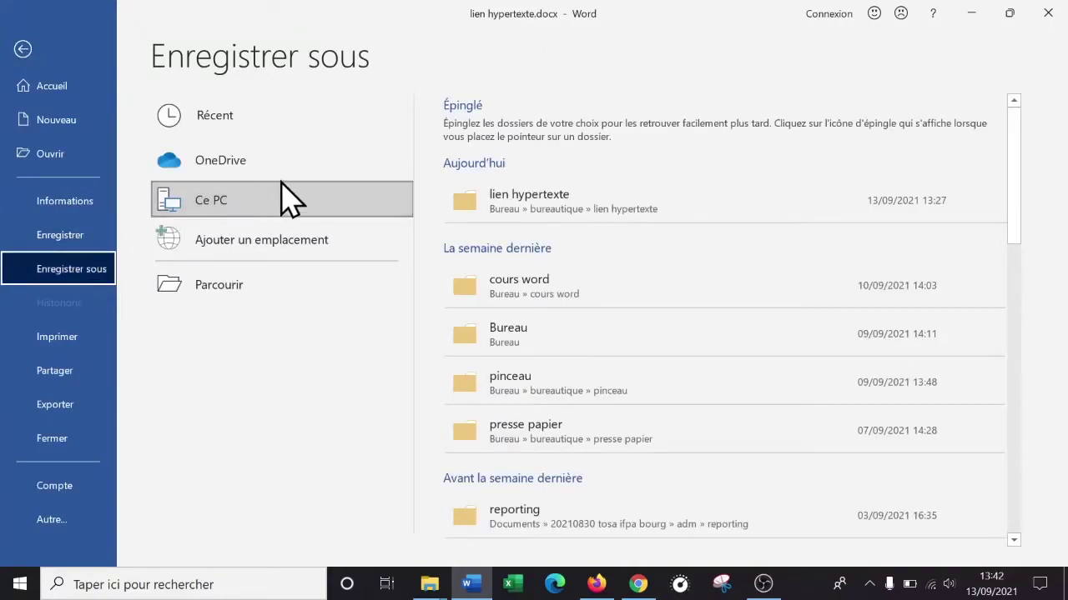
left_click(534, 338)
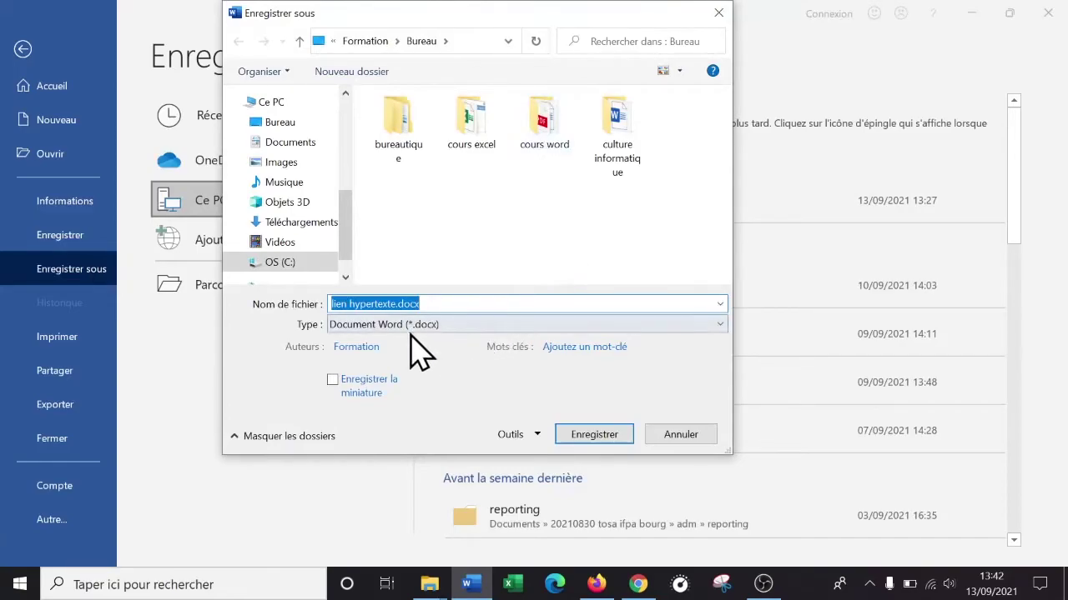
left_click(455, 327)
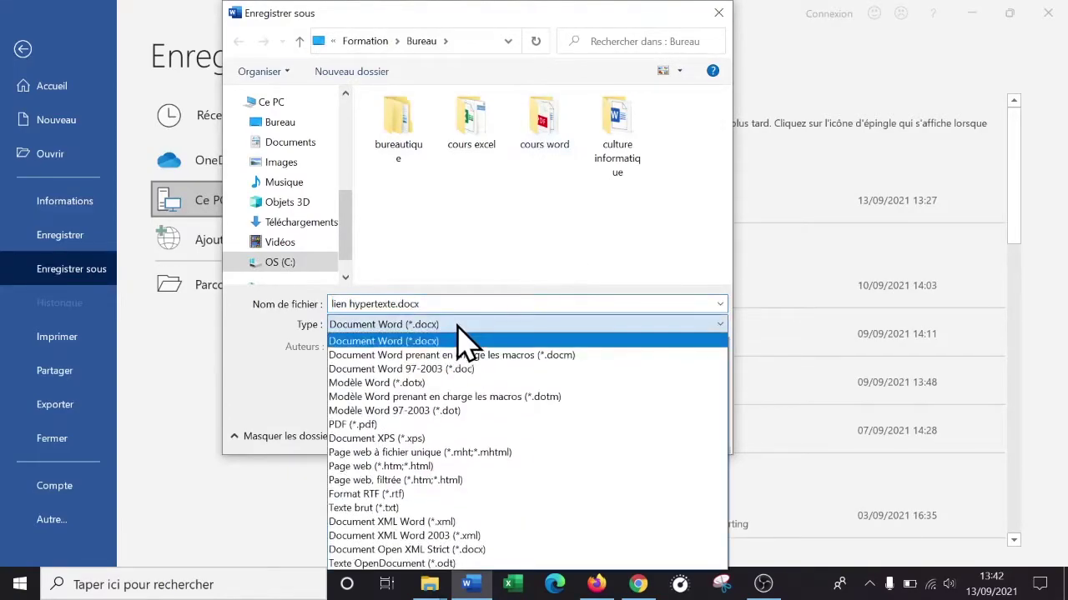
left_click(382, 427)
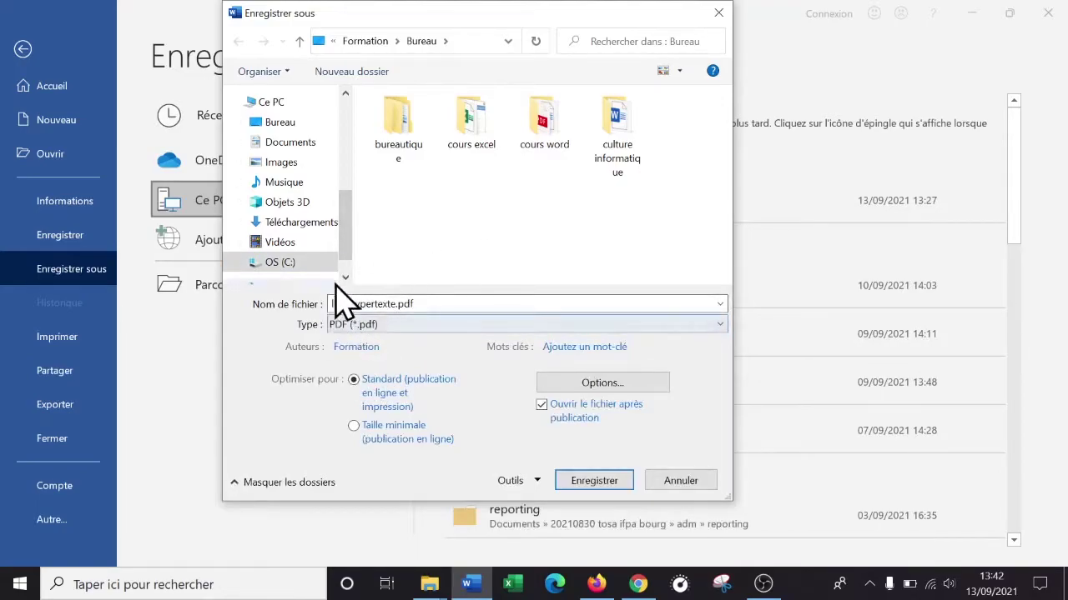
left_click(593, 482)
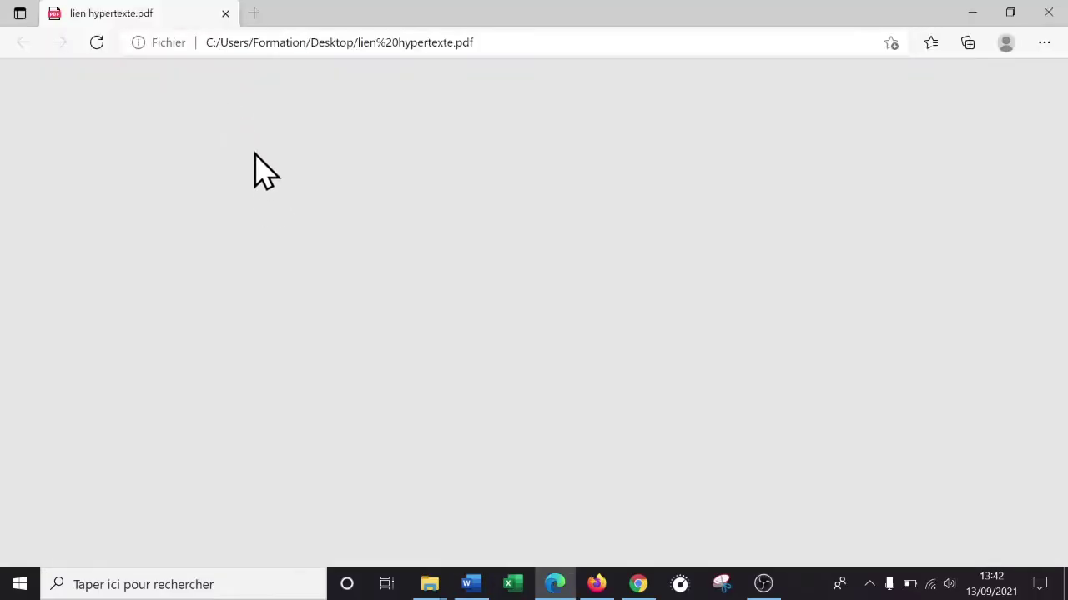
- Test the PDF's globe image and 'Mon super Atlas' links, each jumping back to page 1
scroll(462, 162, "down", 4)
scroll(472, 163, "down", 5)
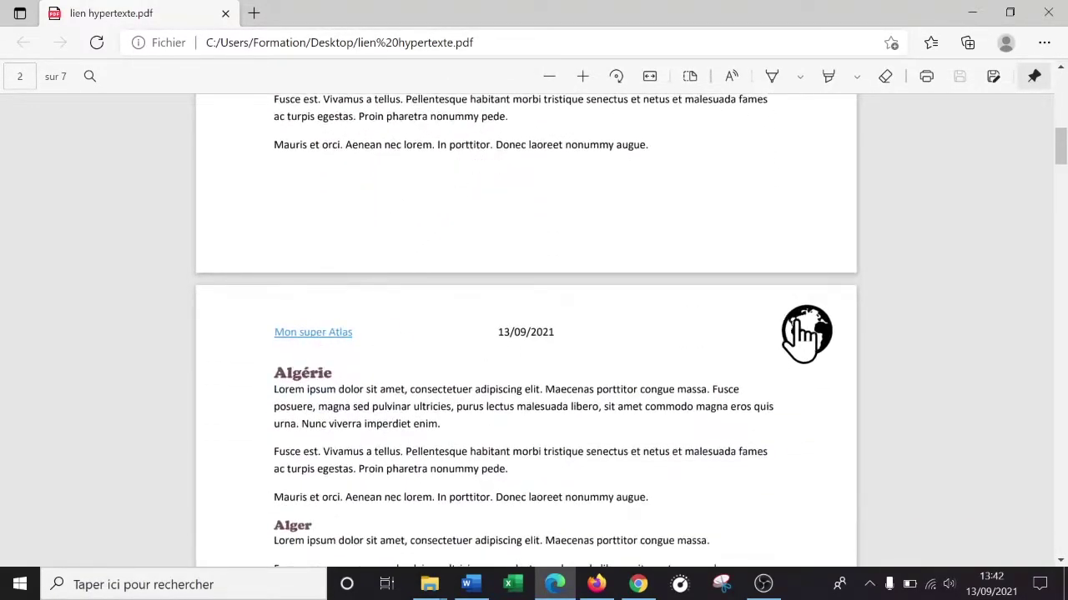
scroll(807, 343, "down", 10)
scroll(807, 360, "down", 6)
scroll(806, 365, "up", 2)
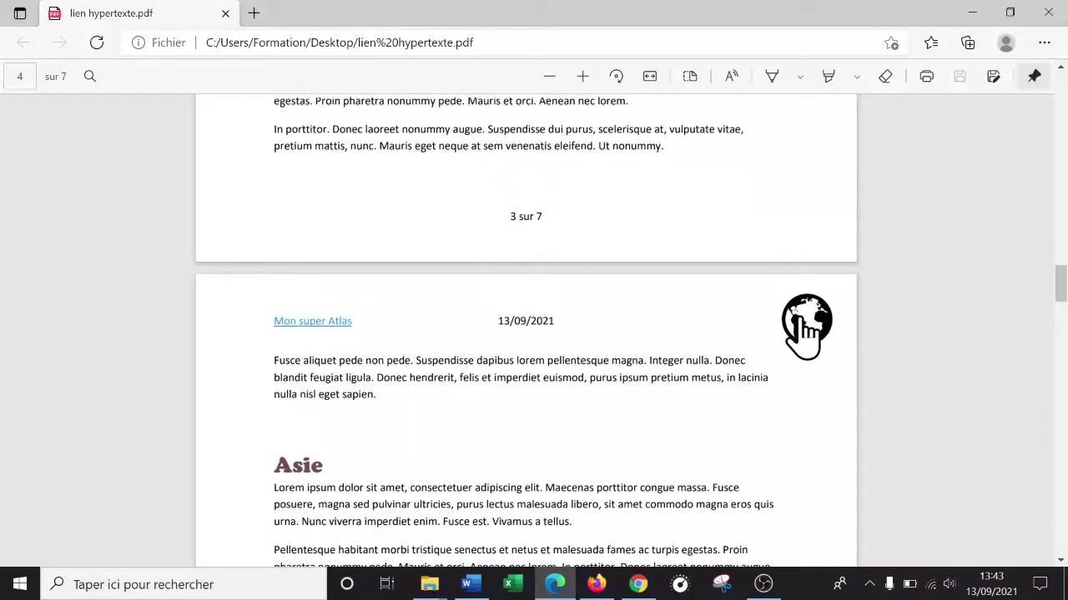
left_click(806, 322)
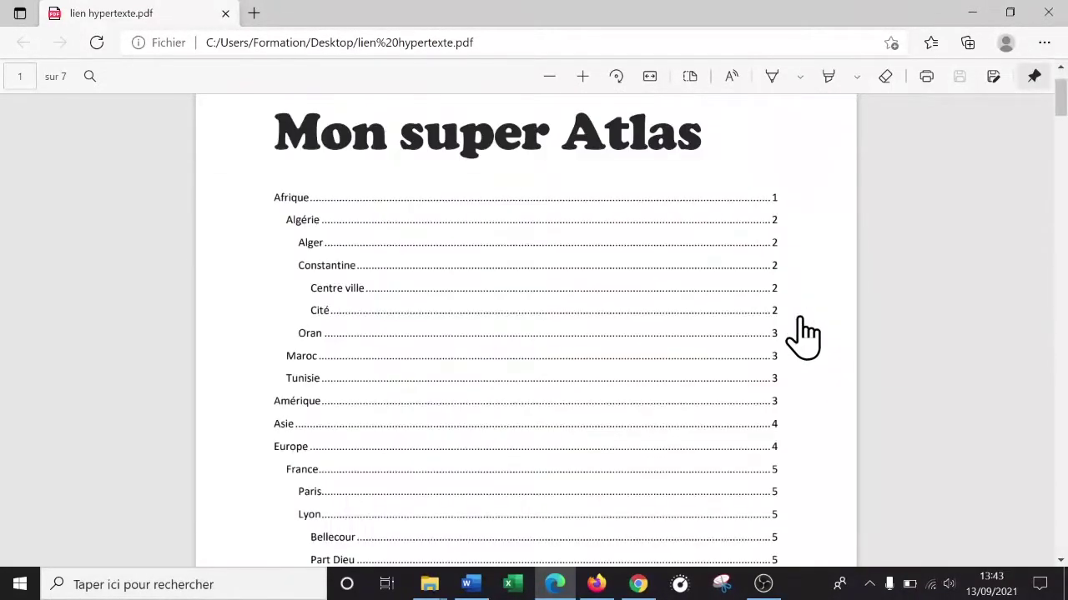
left_click_drag(1063, 91, 1058, 477)
scroll(906, 439, "up", 5)
left_click(313, 353)
- Follow the header link to the contents, then jump to the Amérique section
left_click_drag(1058, 107, 1060, 211)
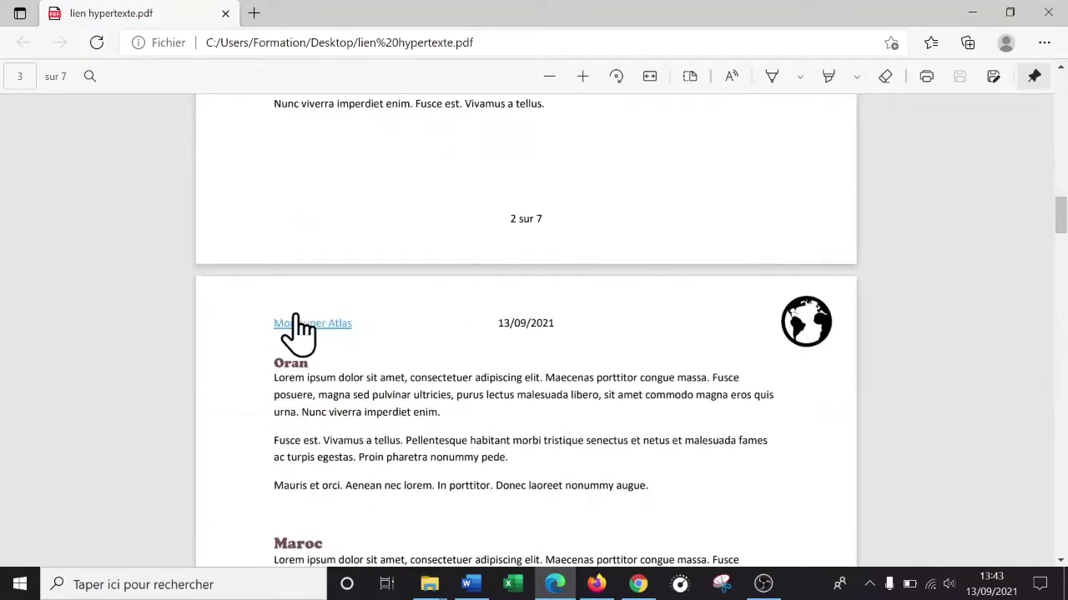
left_click(294, 321)
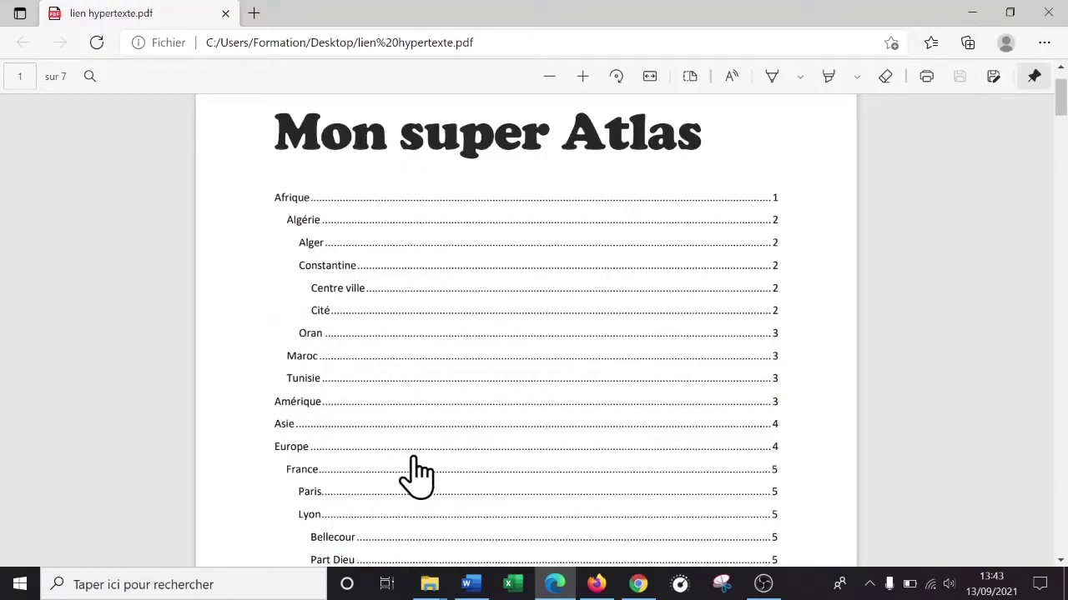
scroll(417, 307, "down", 3)
scroll(401, 348, "up", 4)
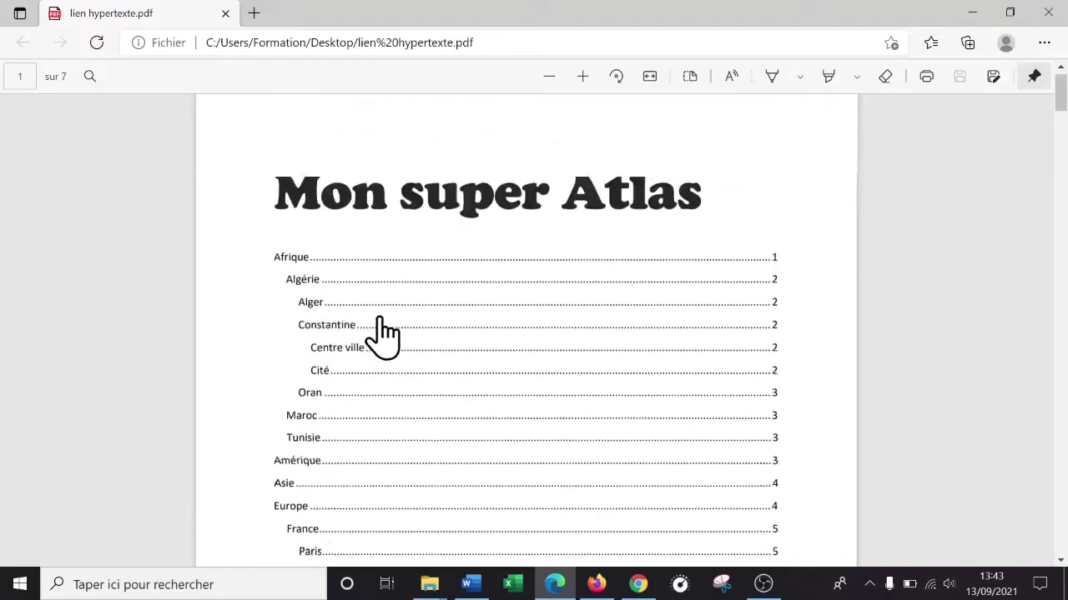
scroll(424, 298, "down", 3)
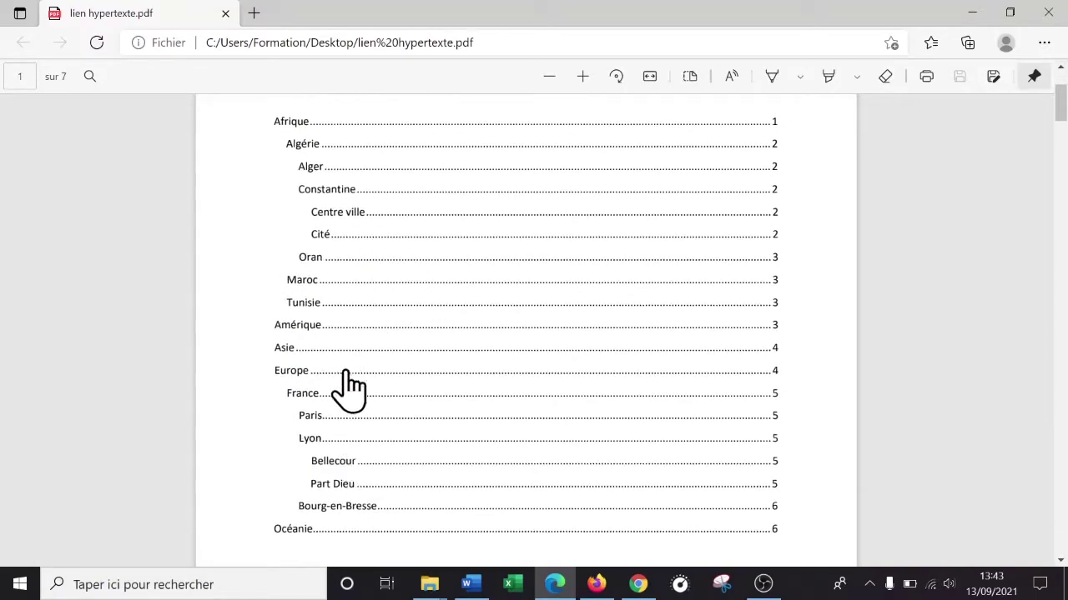
left_click(311, 332)
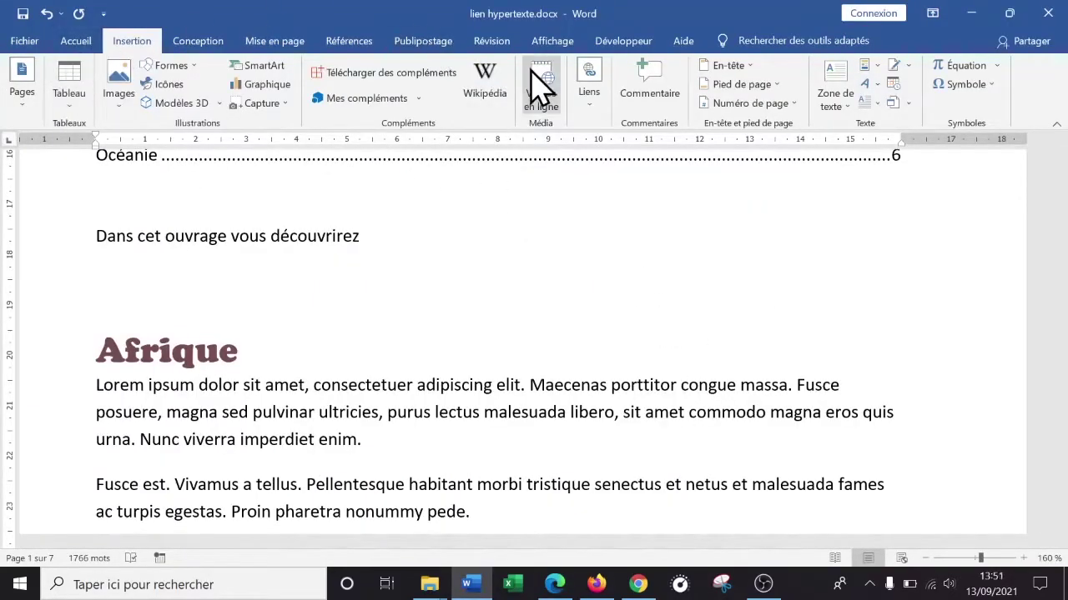
- Type 'la ville de Lyon' after 'découvrirez' and select the word Lyon
left_click(587, 101)
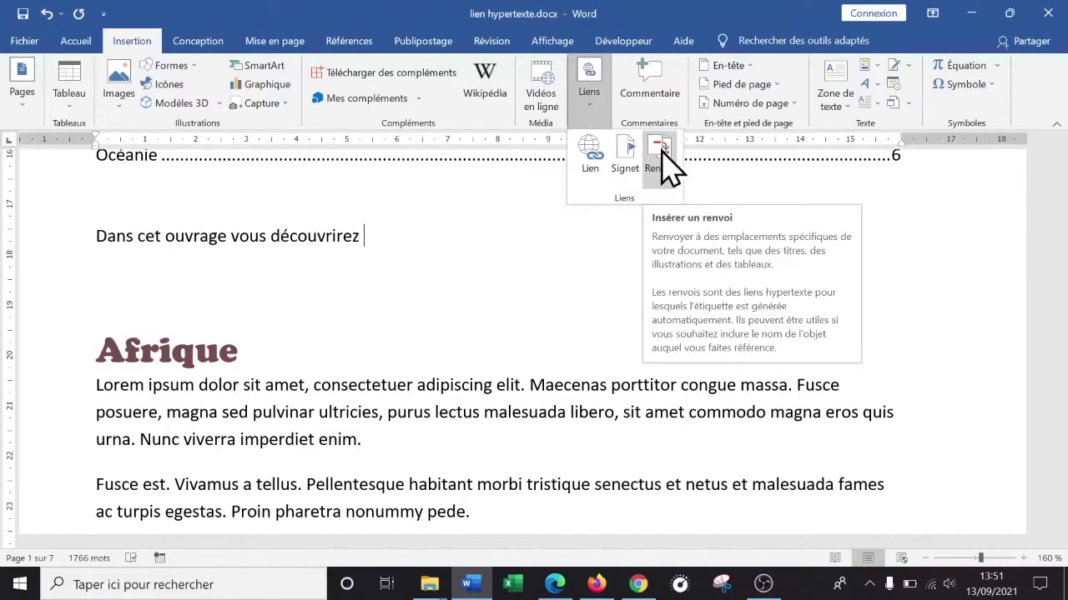
left_click(377, 293)
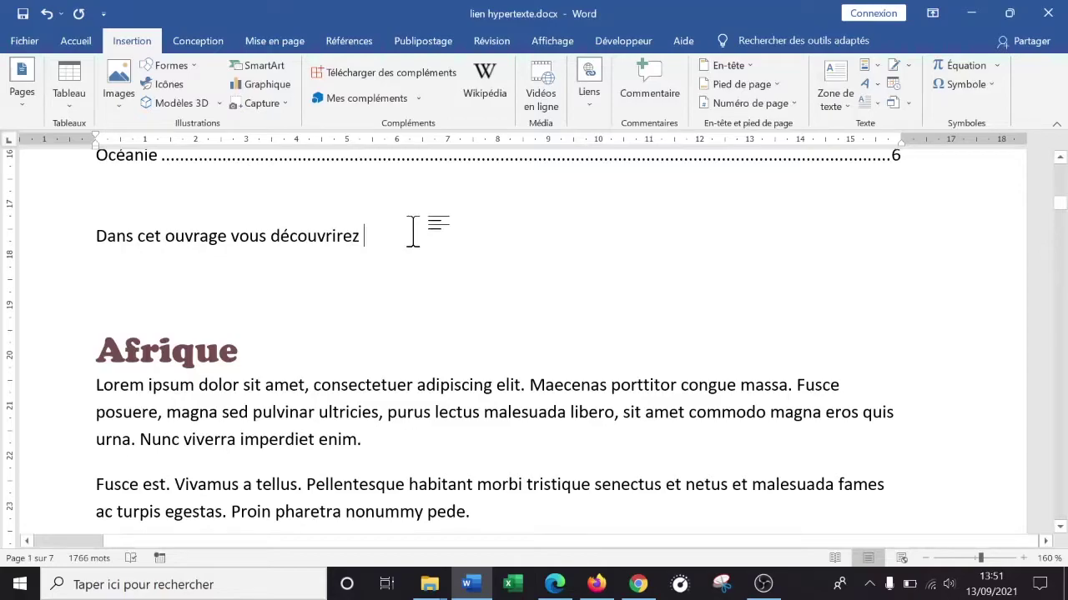
type("la ville de")
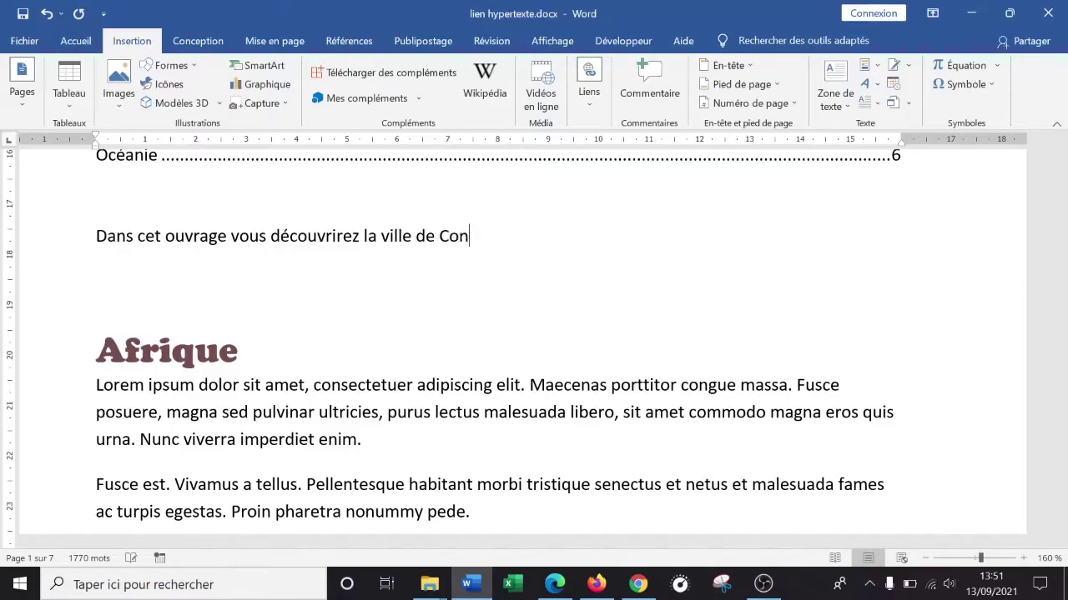
scroll(434, 247, "up", 5)
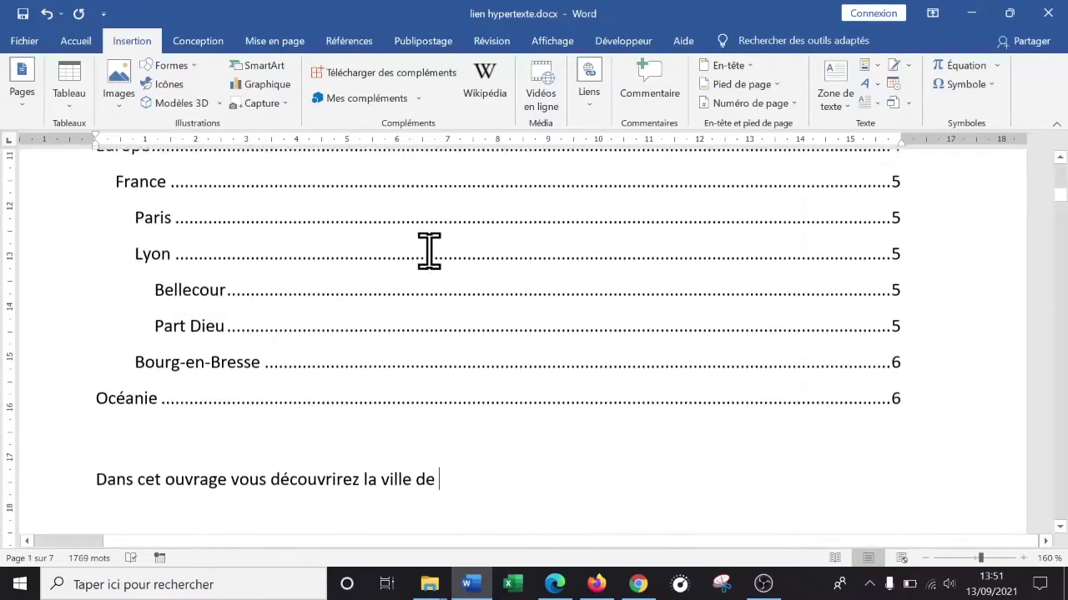
scroll(242, 324, "down", 1)
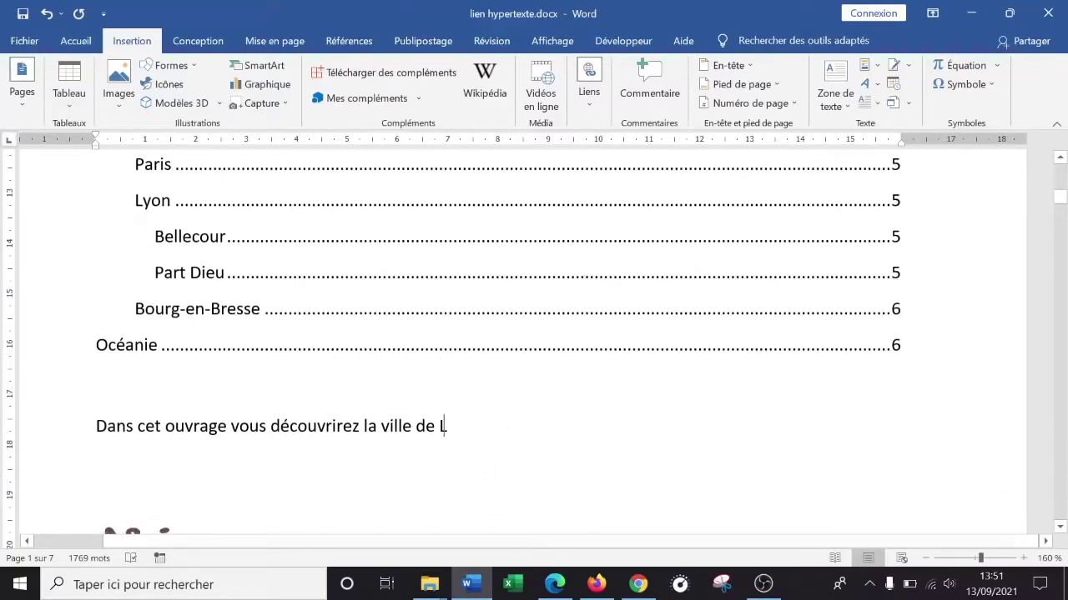
type("yon")
double_click(449, 424)
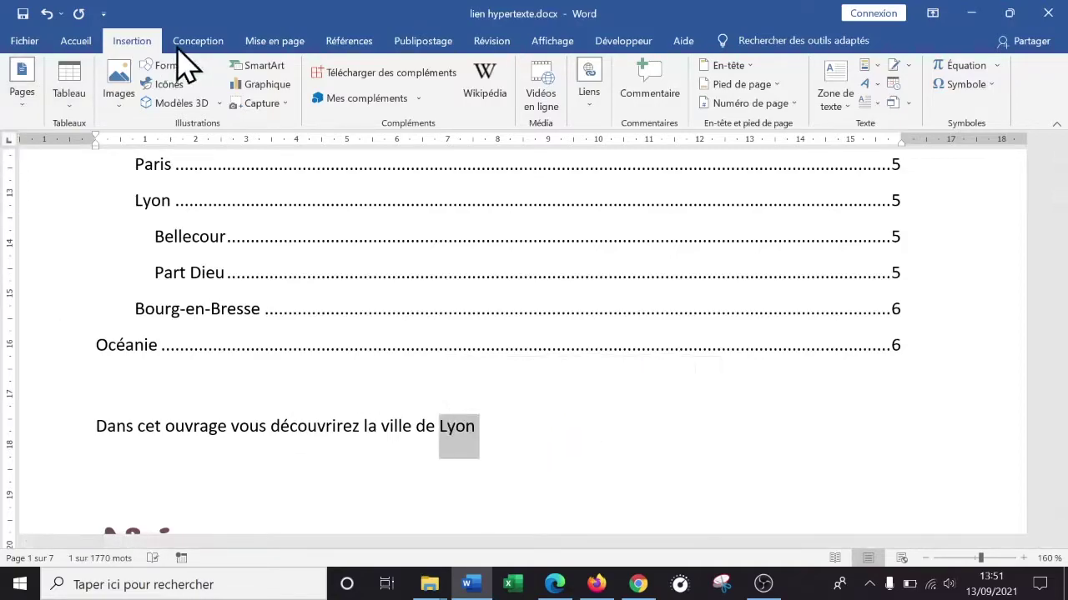
- Hyperlink 'Lyon' to the Lyon heading under Emplacement dans ce document, then deselect to check it
right_click(460, 434)
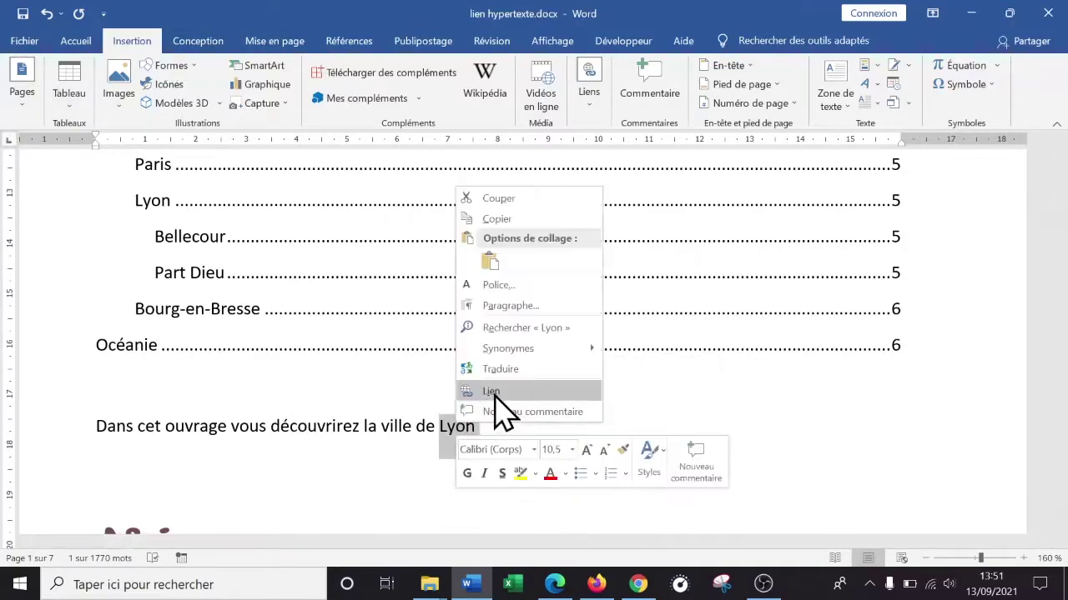
left_click(492, 390)
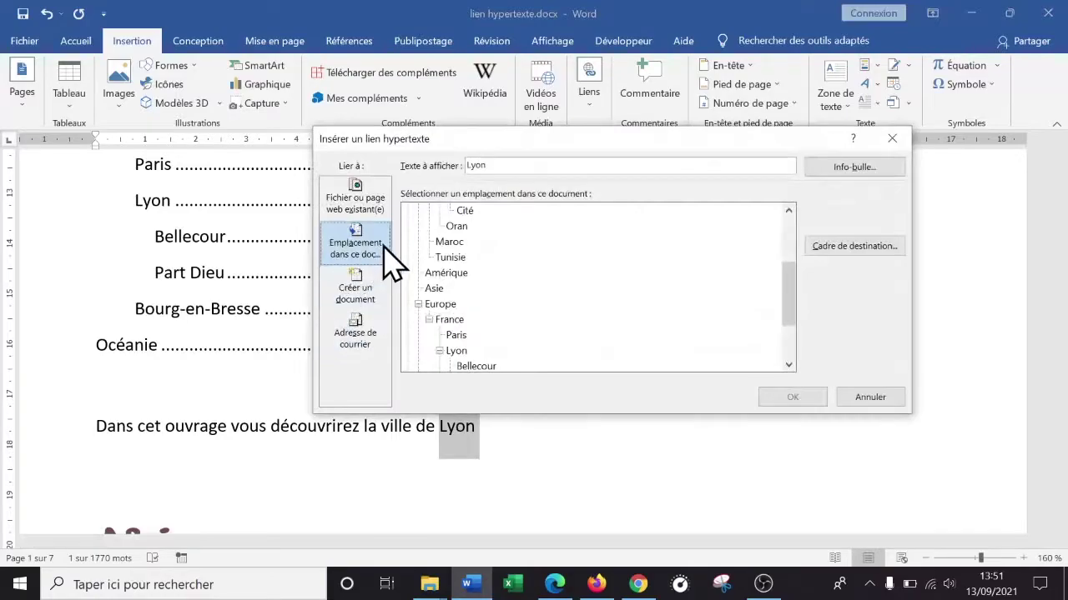
scroll(533, 296, "down", 2)
left_click(458, 275)
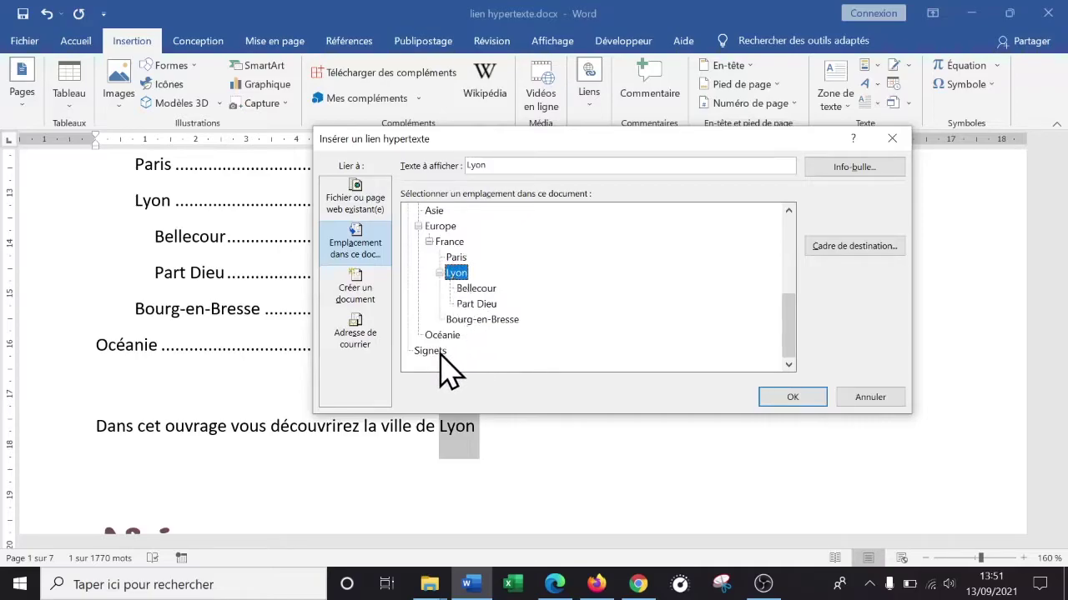
scroll(634, 334, "up", 3)
scroll(624, 338, "down", 3)
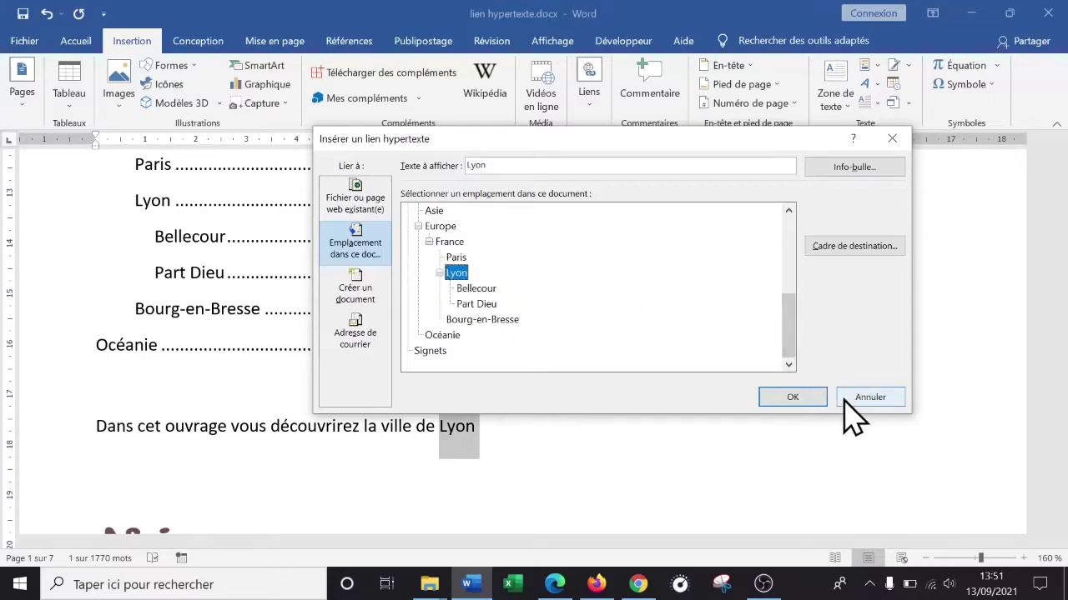
left_click(797, 397)
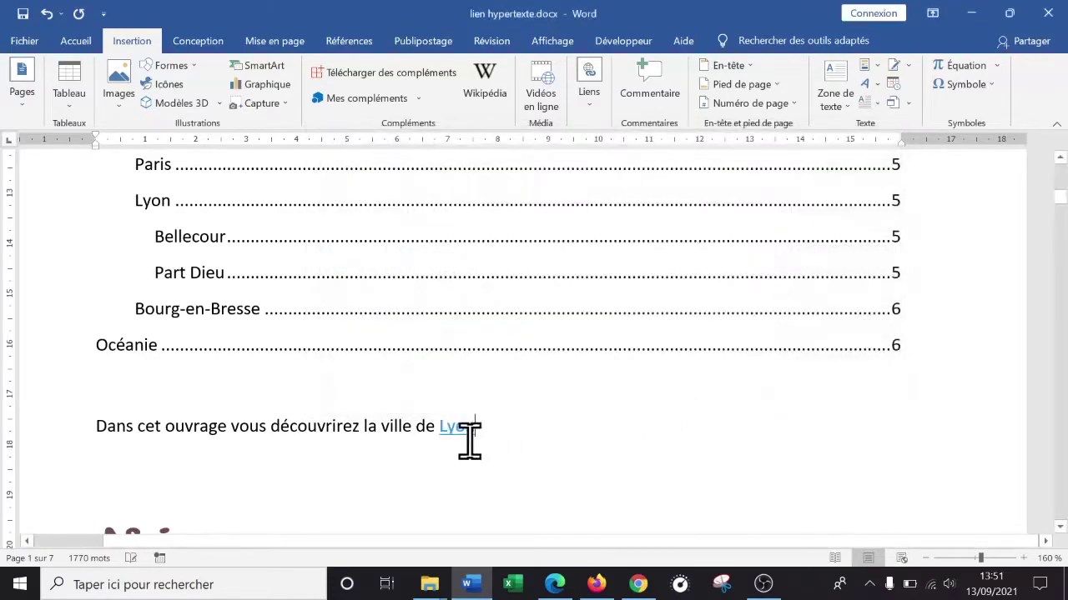
left_click(363, 421)
mouse_move(463, 425)
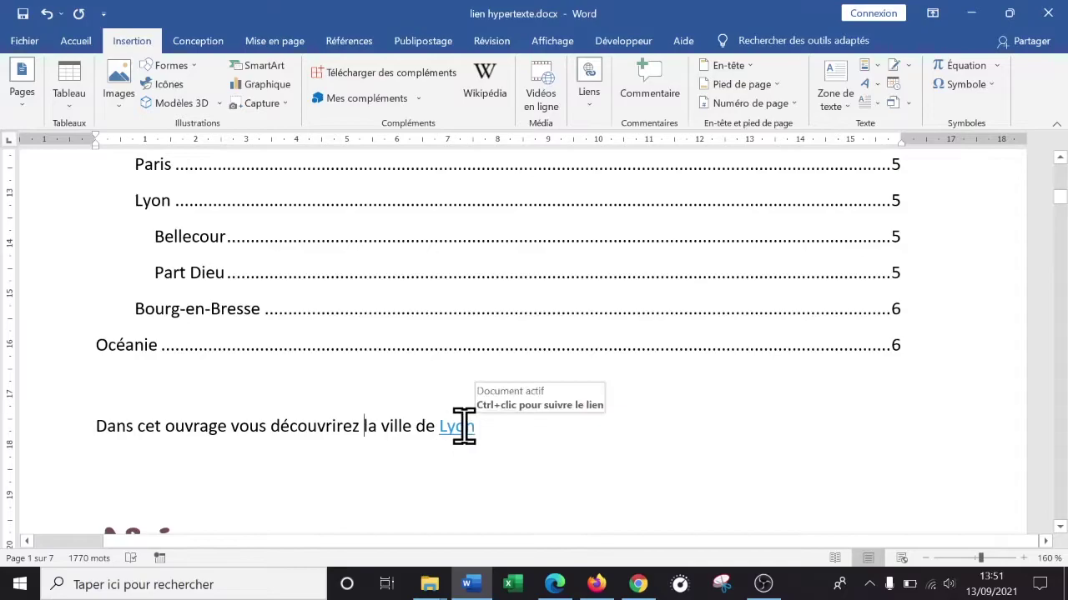
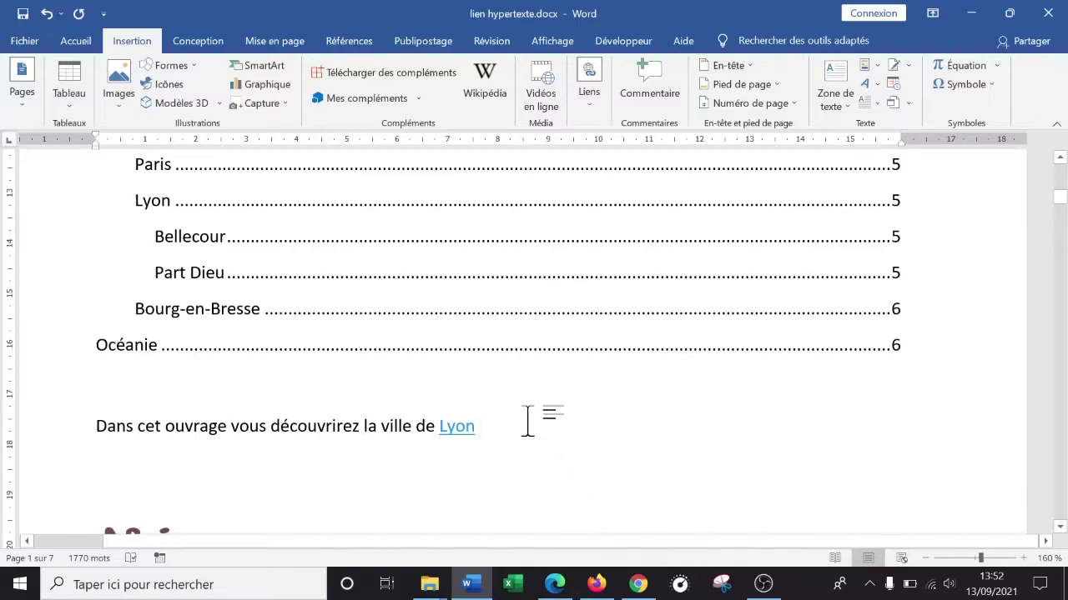
- Type ' (voir page' after the Lyon link to begin the page reference
type("(")
type("5")
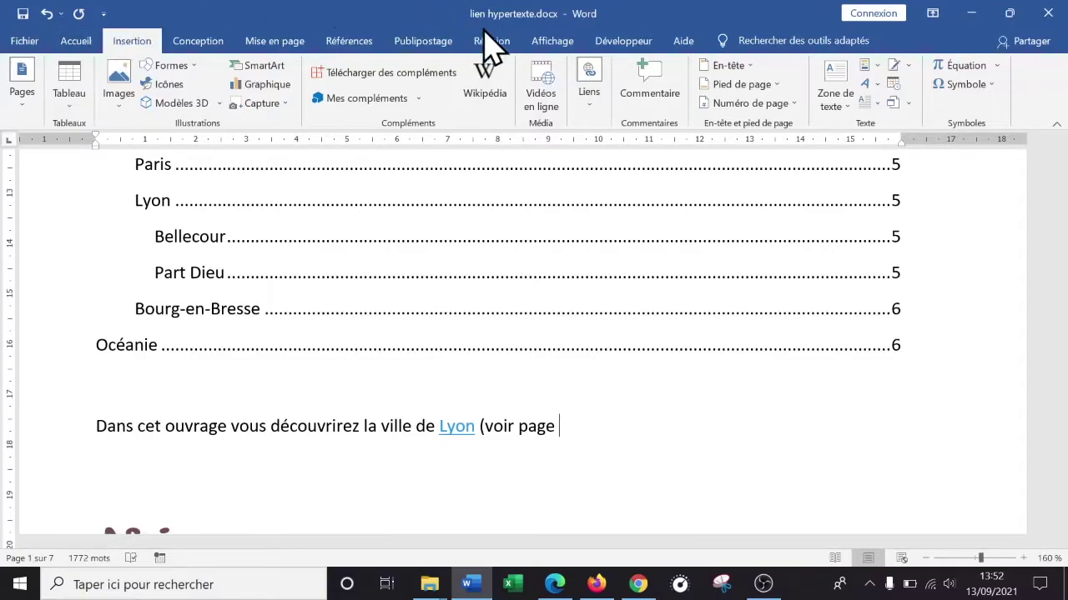
- Insert a page-number cross-reference to the Afrique heading, then delete the wrong '1' it shows
left_click(592, 105)
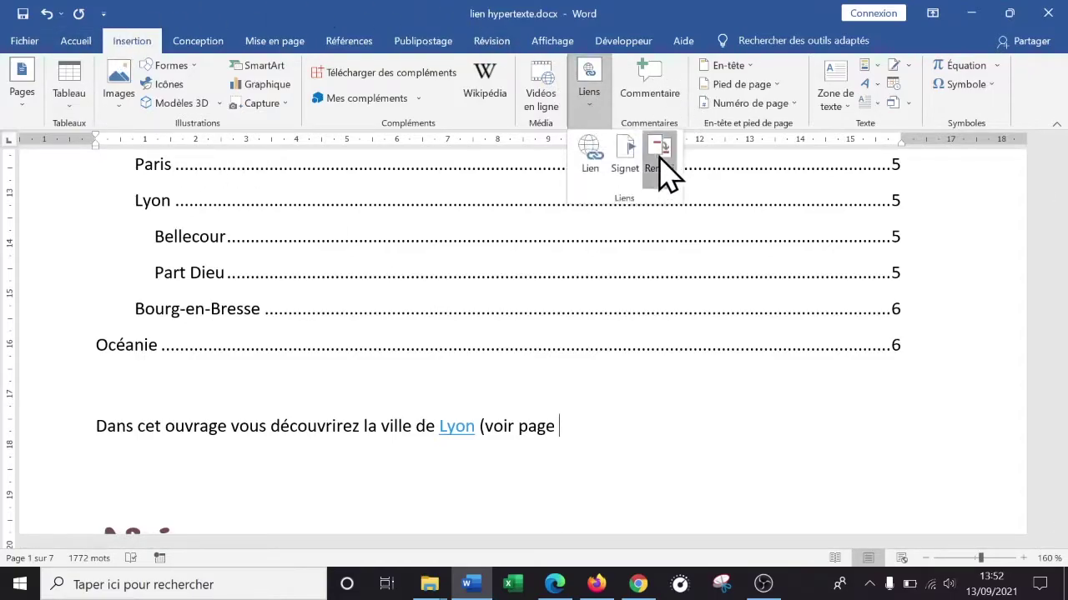
left_click(659, 167)
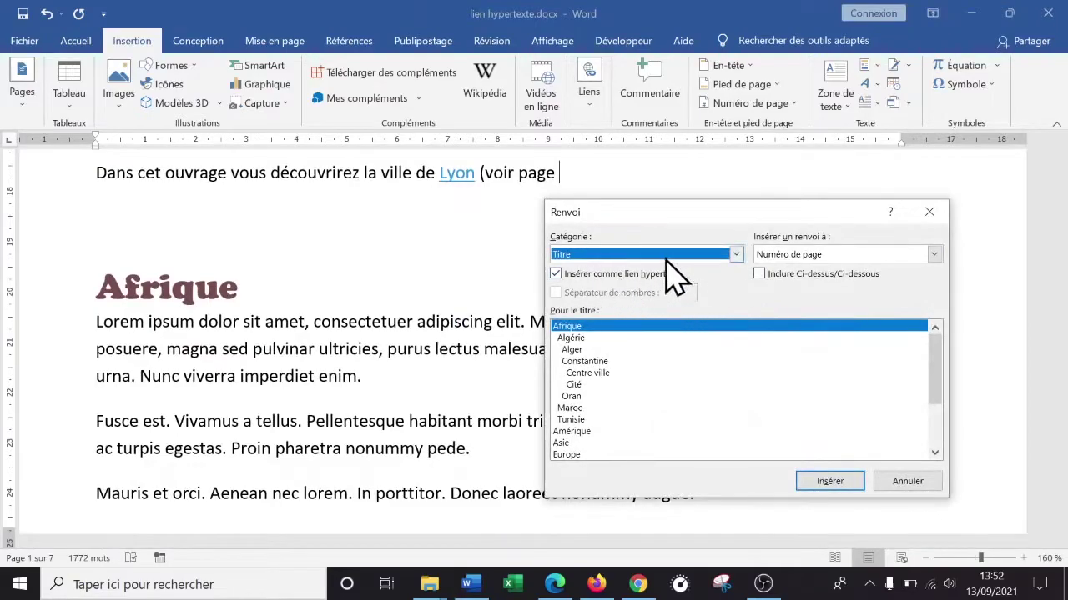
left_click(735, 254)
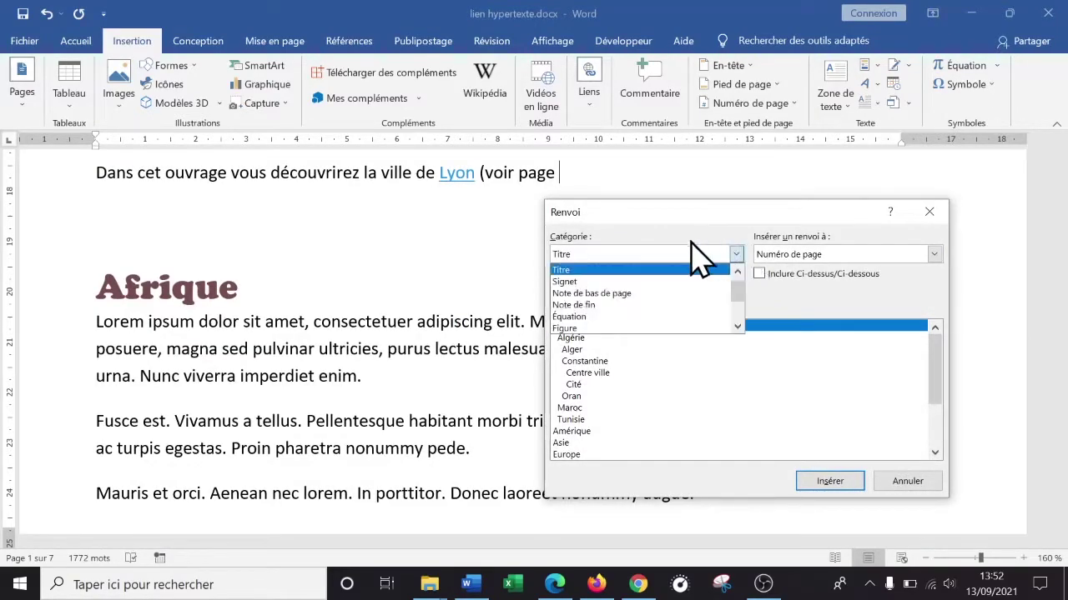
left_click(618, 271)
left_click(934, 254)
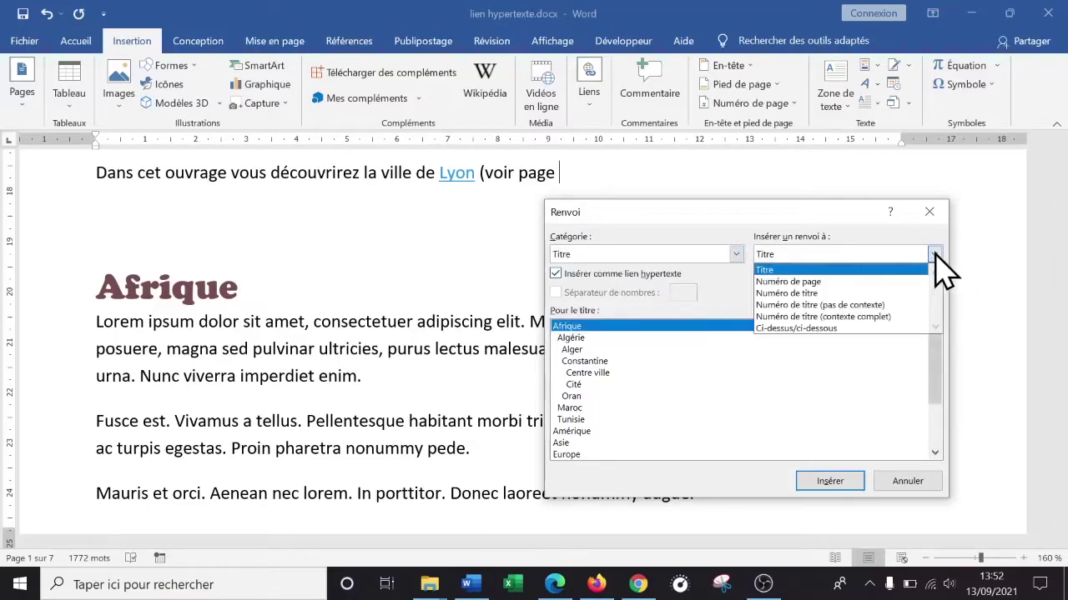
left_click(783, 284)
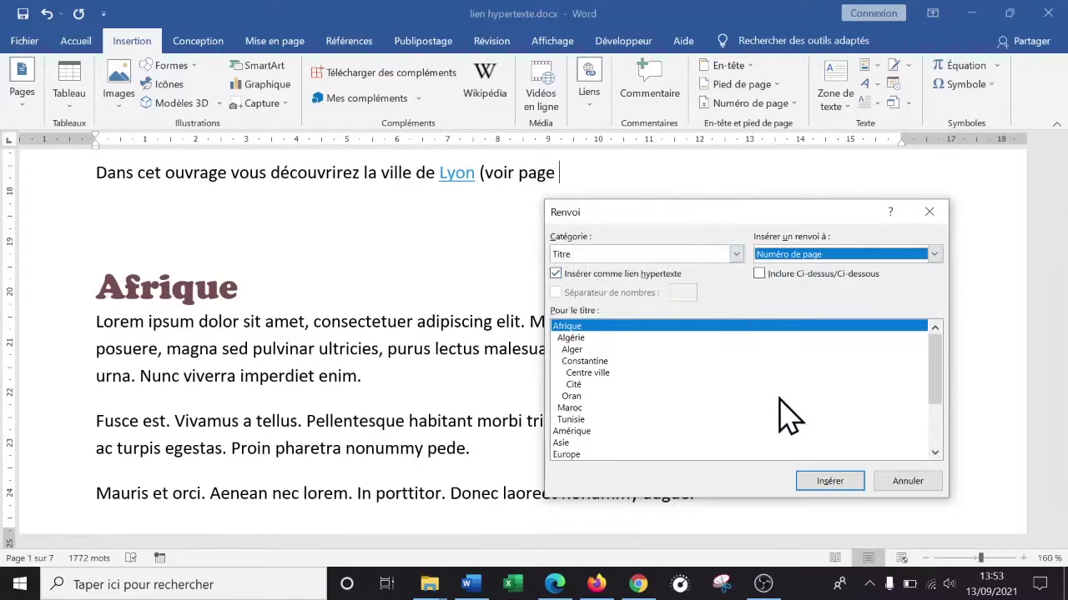
left_click(839, 482)
left_click(926, 487)
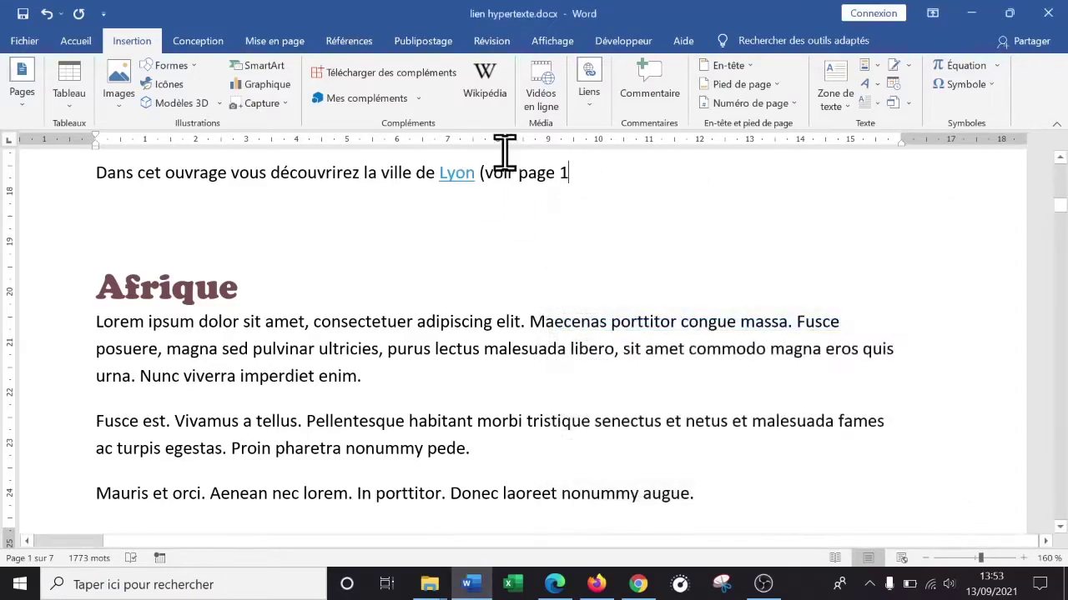
key("BackSpace")
- Insert a page-number cross-reference to the Lyon heading, showing page 5
left_click(598, 106)
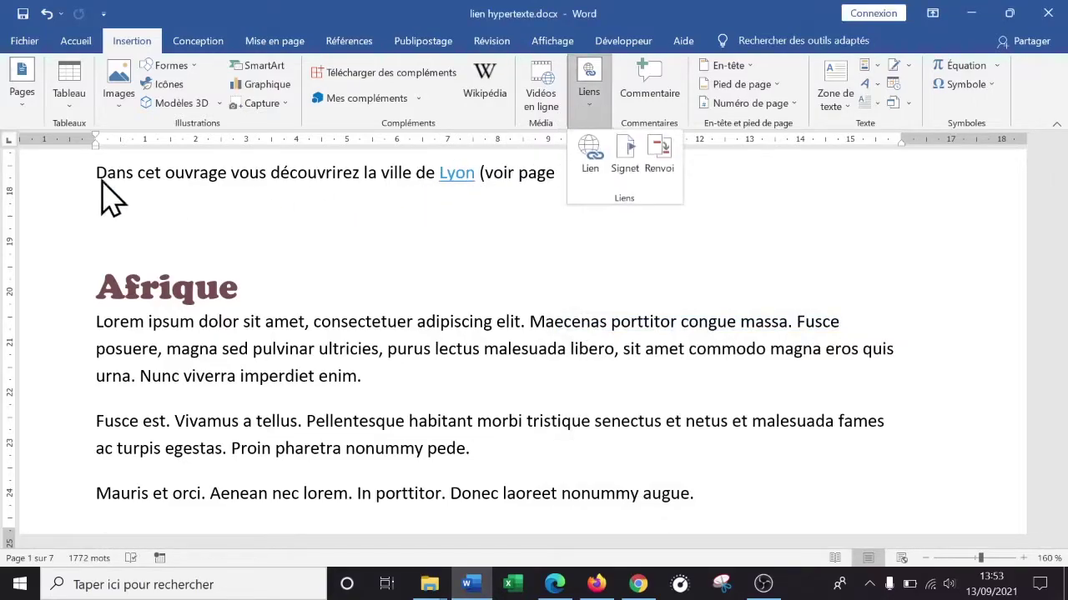
left_click(663, 176)
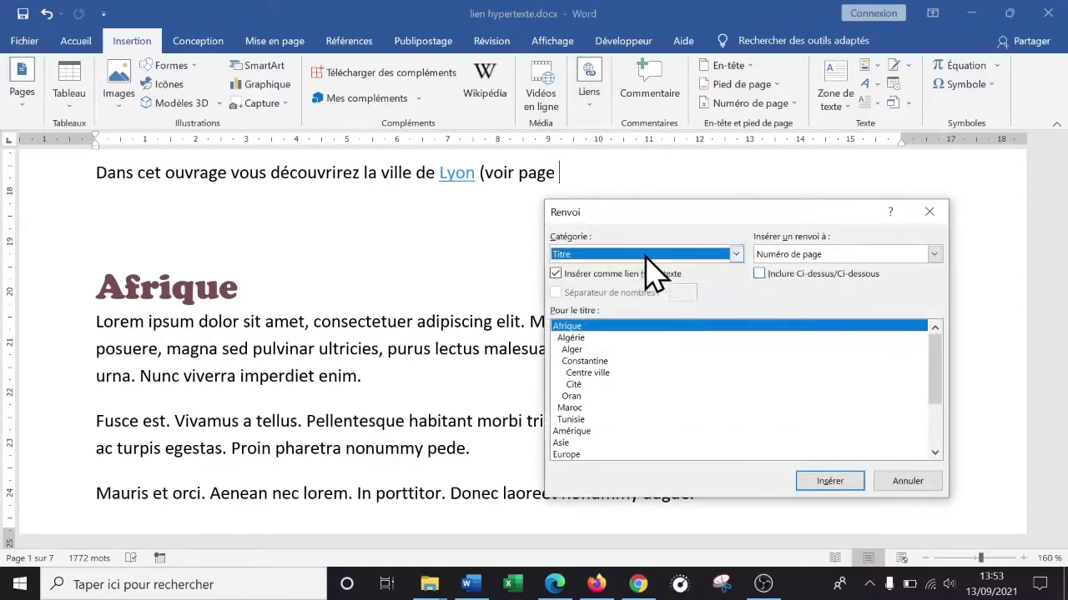
left_click_drag(949, 381, 942, 429)
left_click(582, 407)
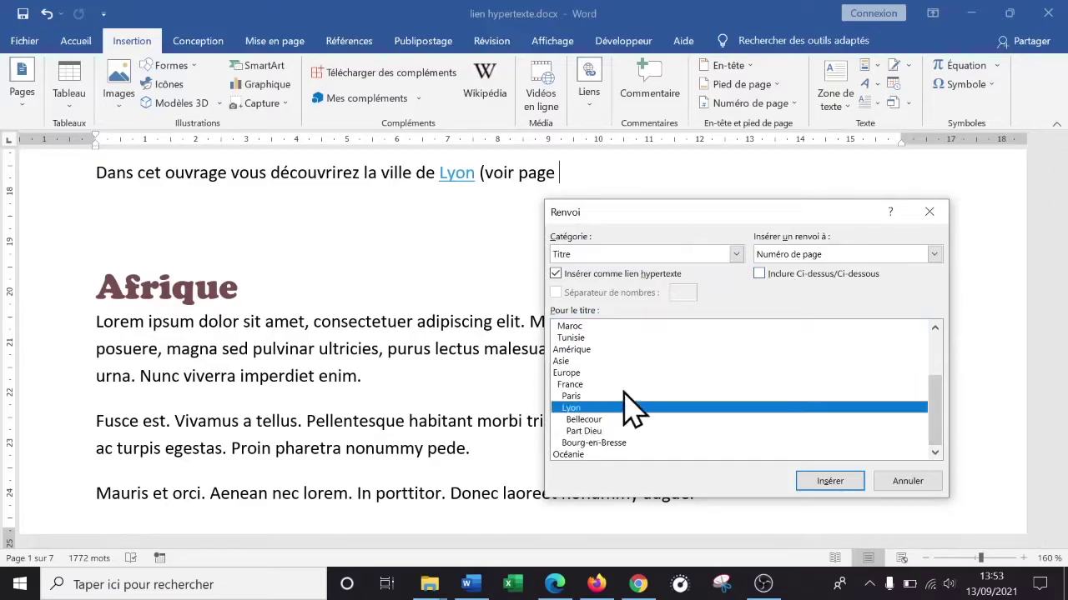
left_click(834, 257)
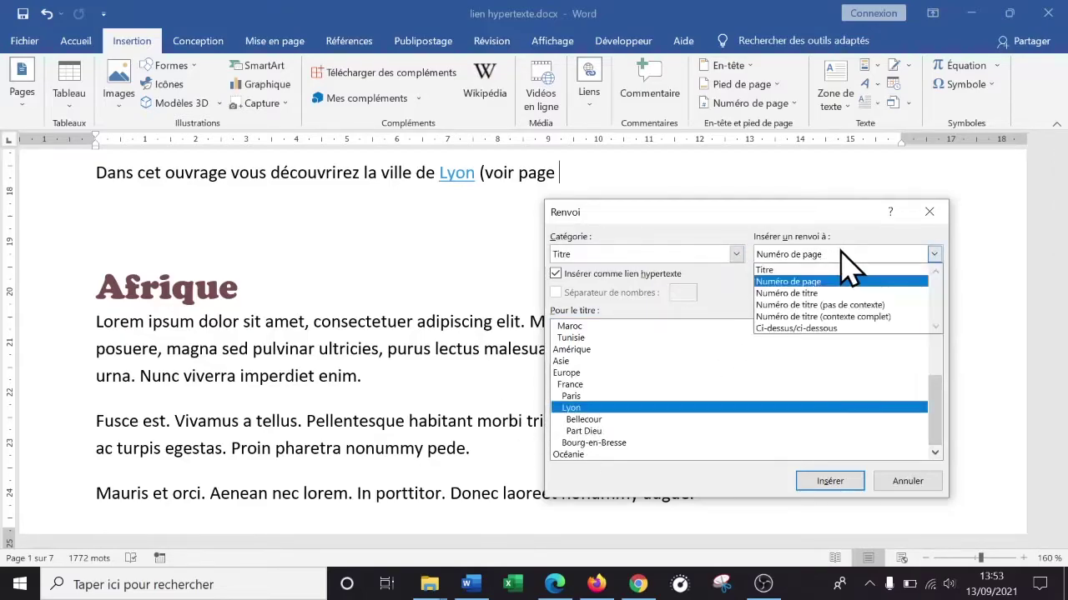
left_click(795, 283)
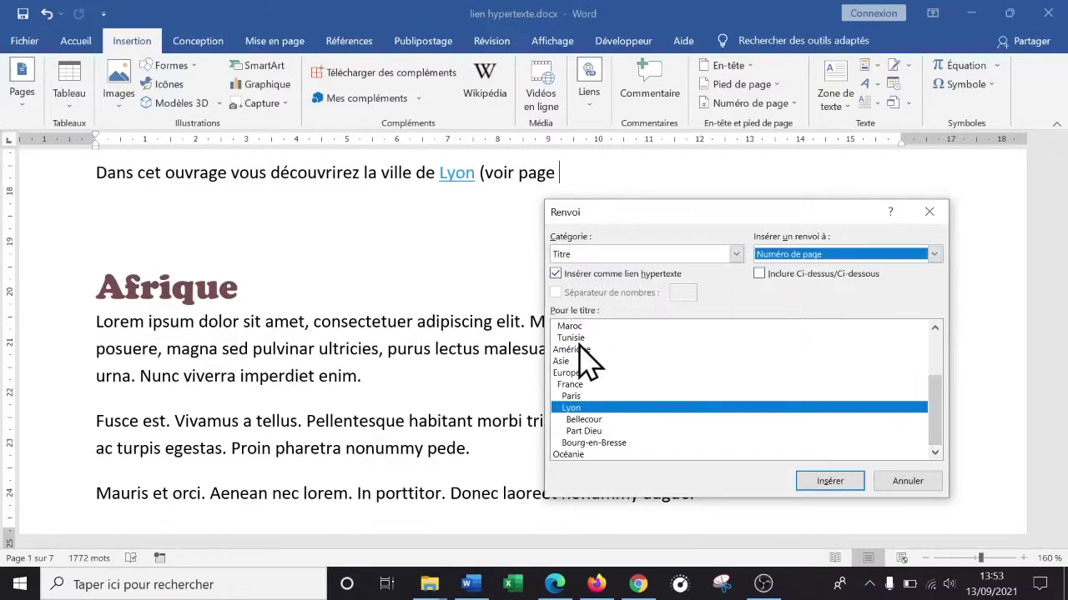
left_click(831, 482)
left_click(918, 481)
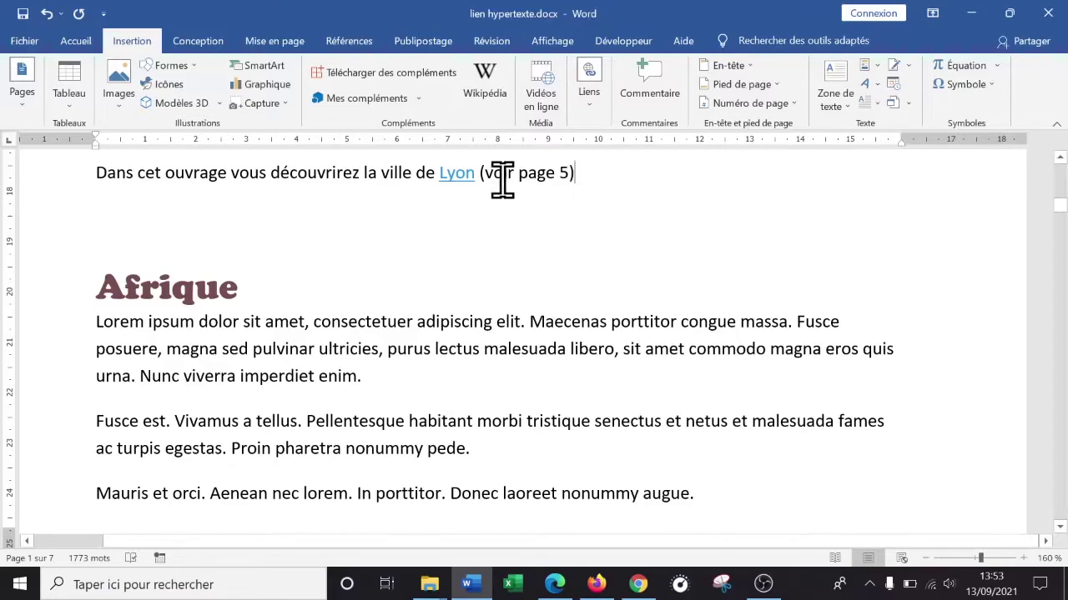
scroll(784, 217, "down", 10)
scroll(779, 223, "up", 14)
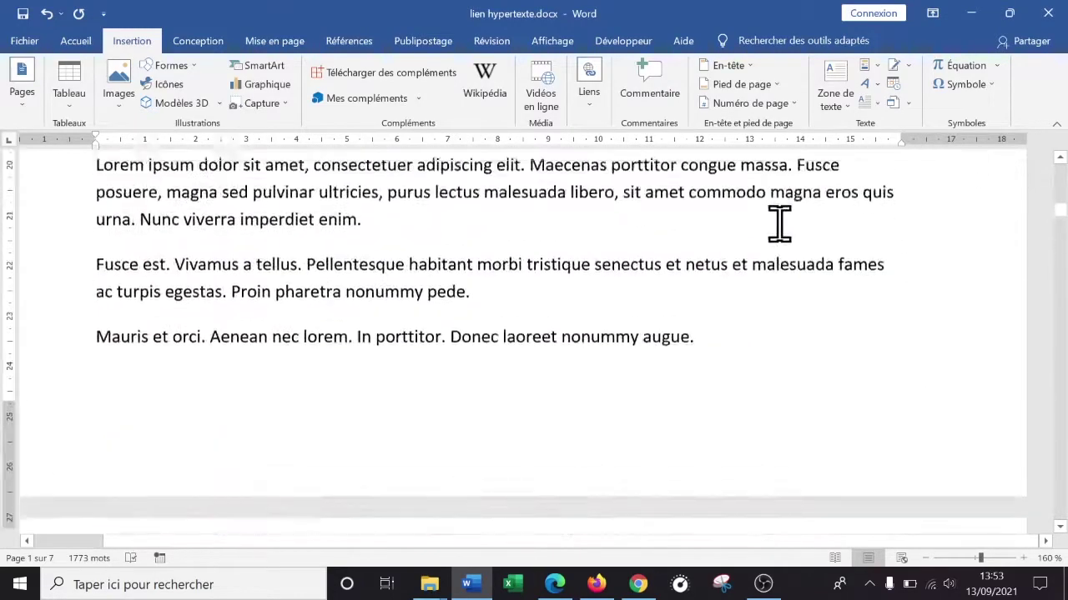
scroll(603, 428, "down", 4)
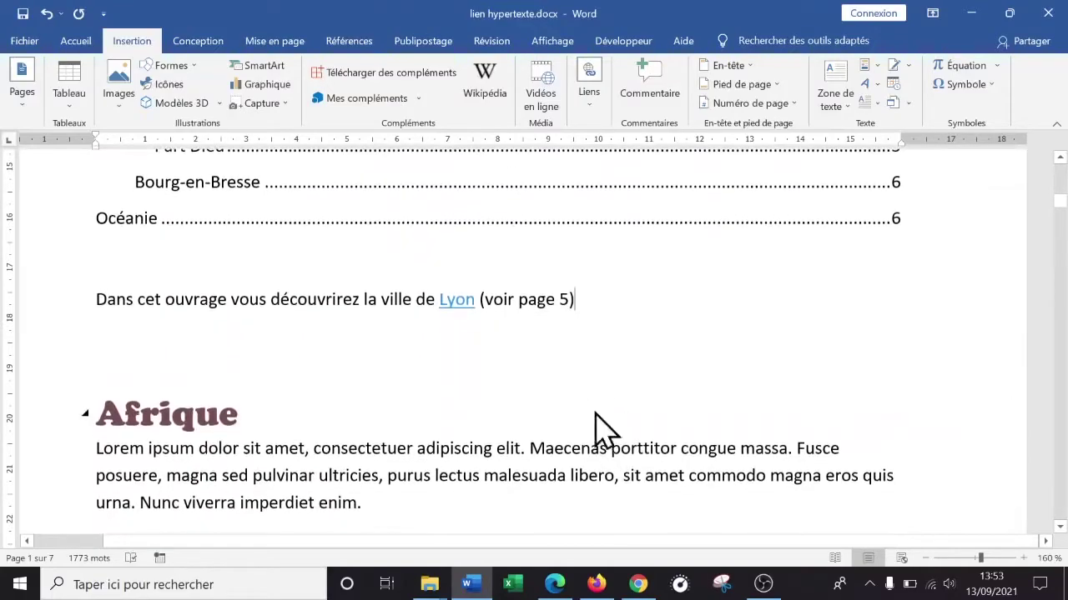
triple_click(567, 302)
left_click(568, 302)
triple_click(568, 302)
left_click(602, 340)
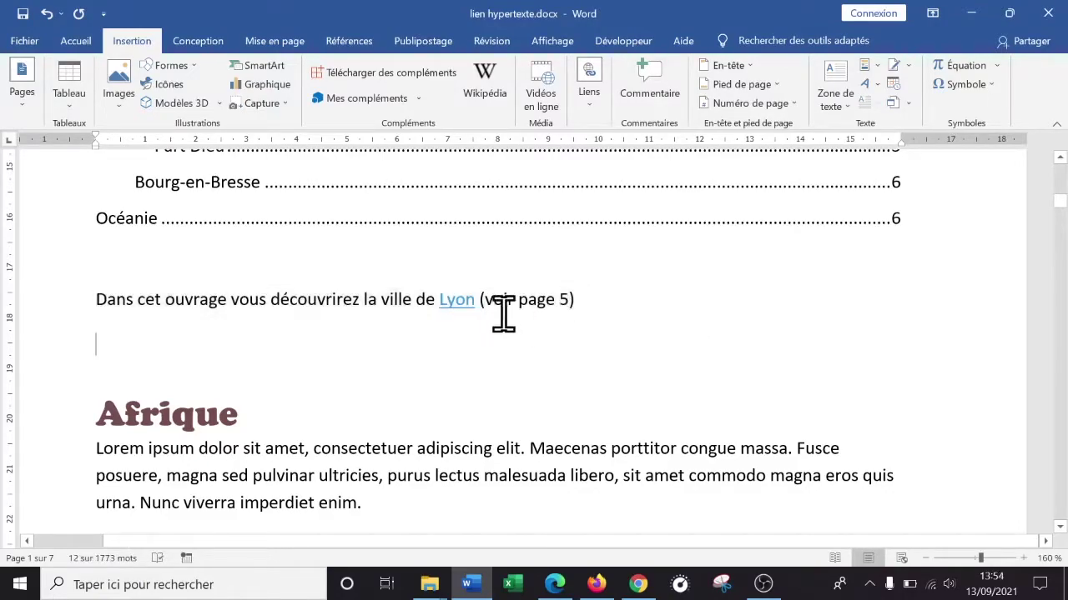
left_click(452, 302, "ctrl")
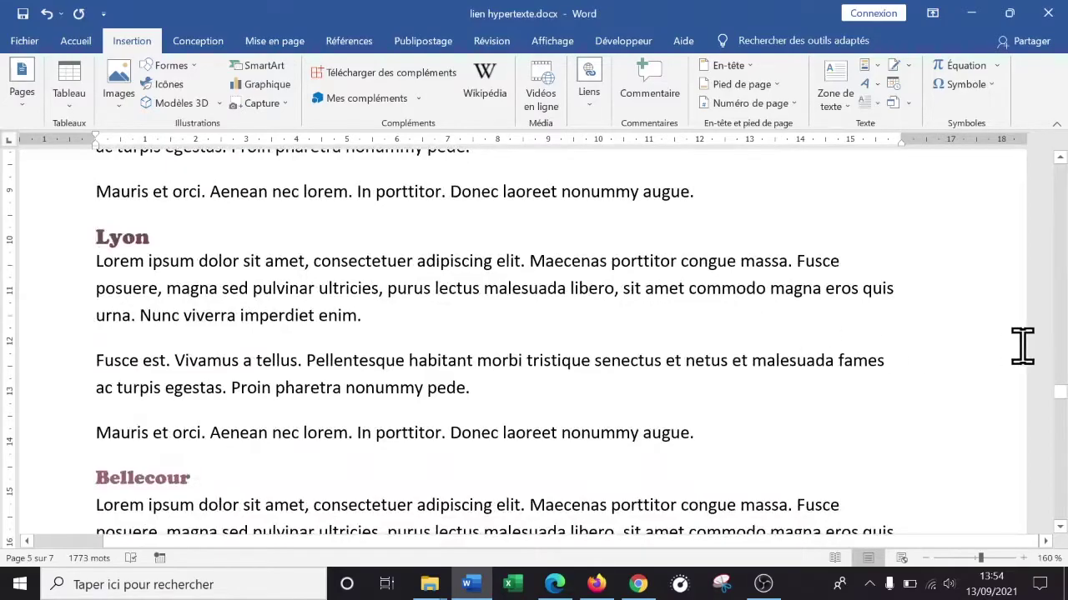
left_click_drag(1061, 407, 1056, 215)
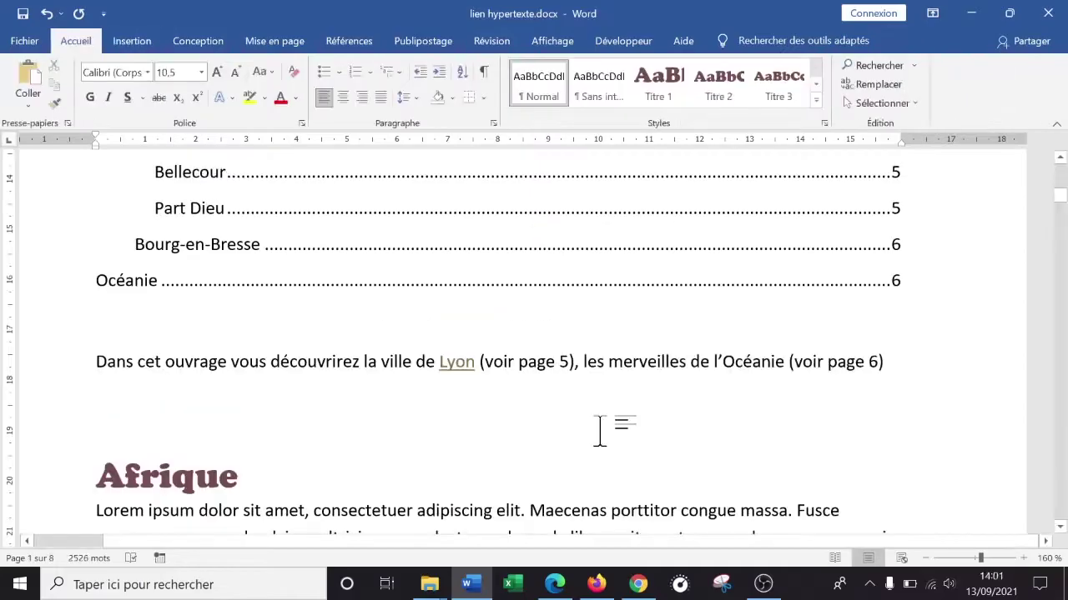
- Review the document with the Océanie (voir page 6) reference, then select everything with Ctrl+A
left_click_drag(1061, 217, 1061, 238)
scroll(533, 334, "down", 20)
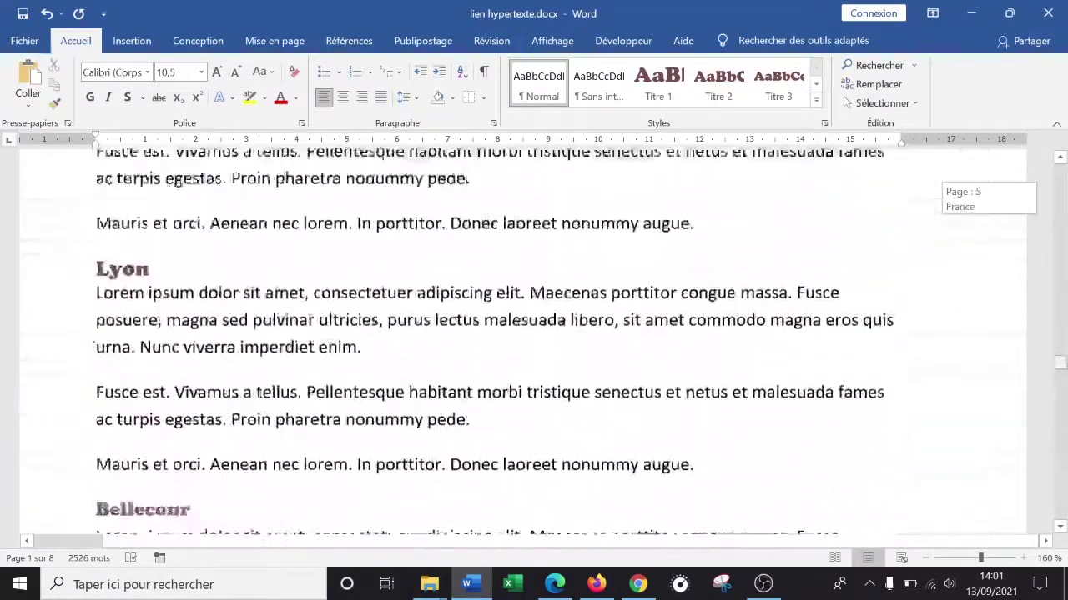
scroll(715, 331, "up", 20)
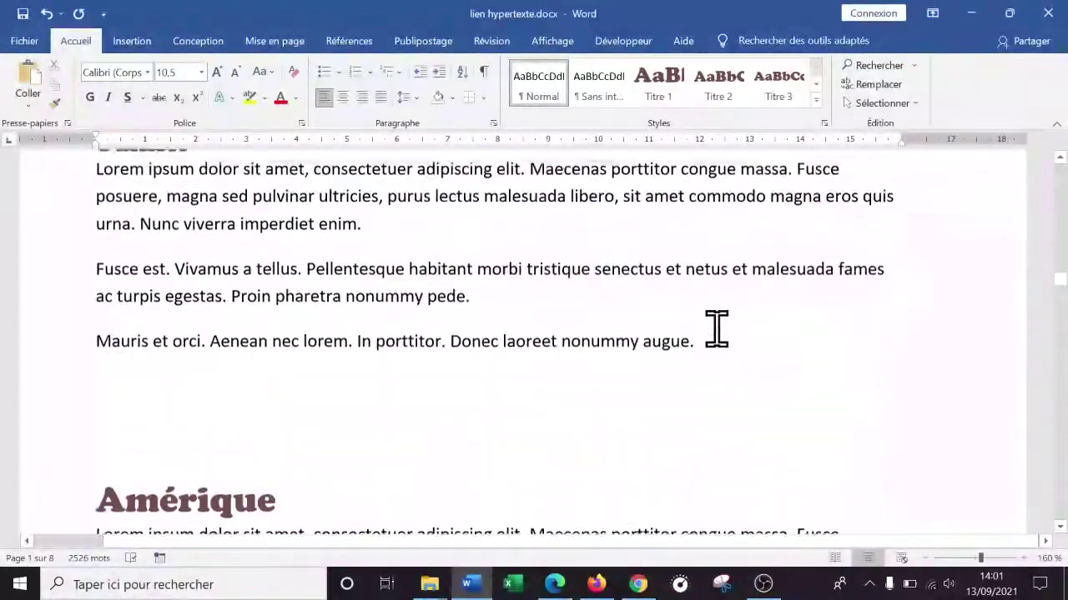
scroll(717, 332, "up", 15)
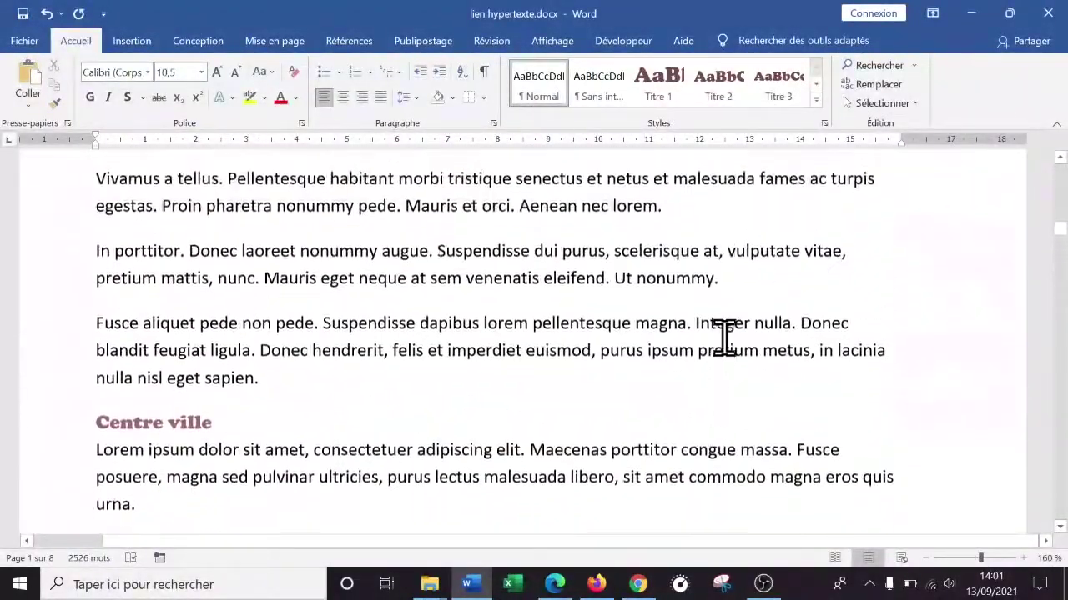
scroll(728, 338, "down", 4)
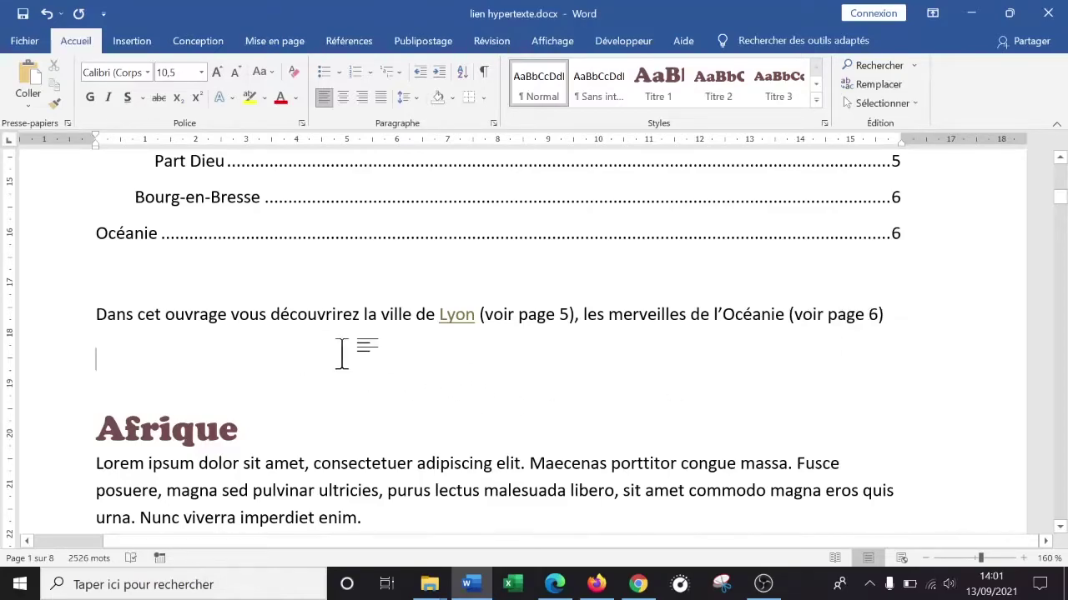
key("ctrl+a")
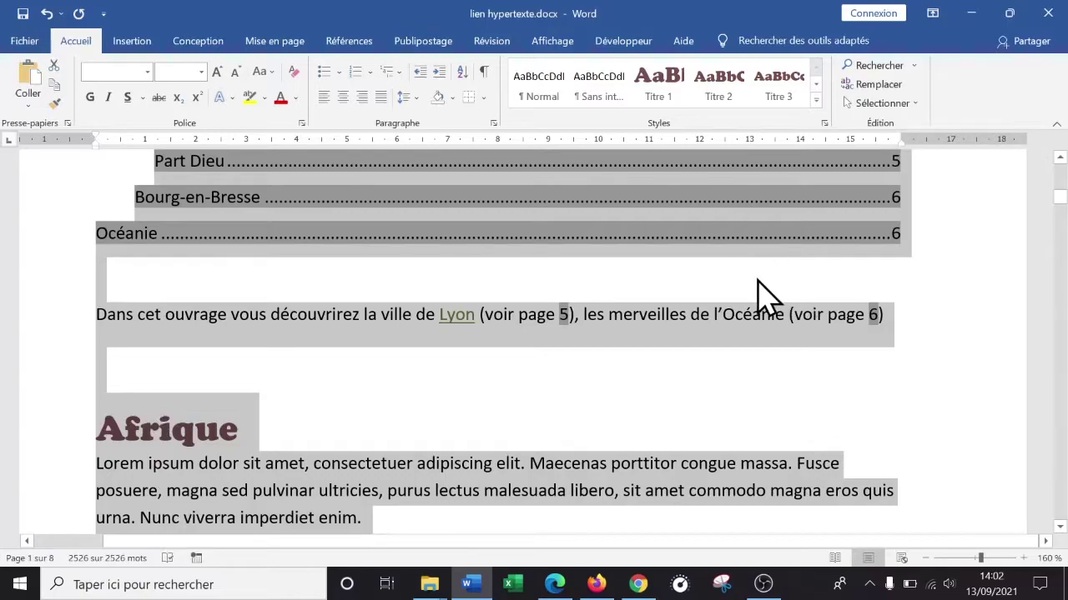
- Update all fields with F9, rebuilding the entire table so Océanie shows page 8
key("F9")
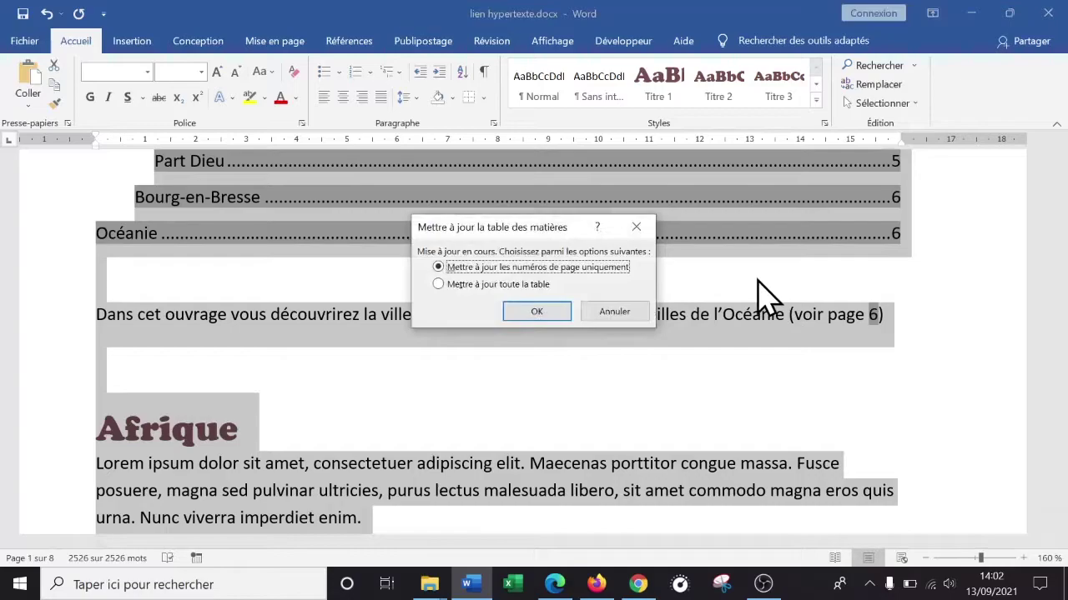
left_click(447, 285)
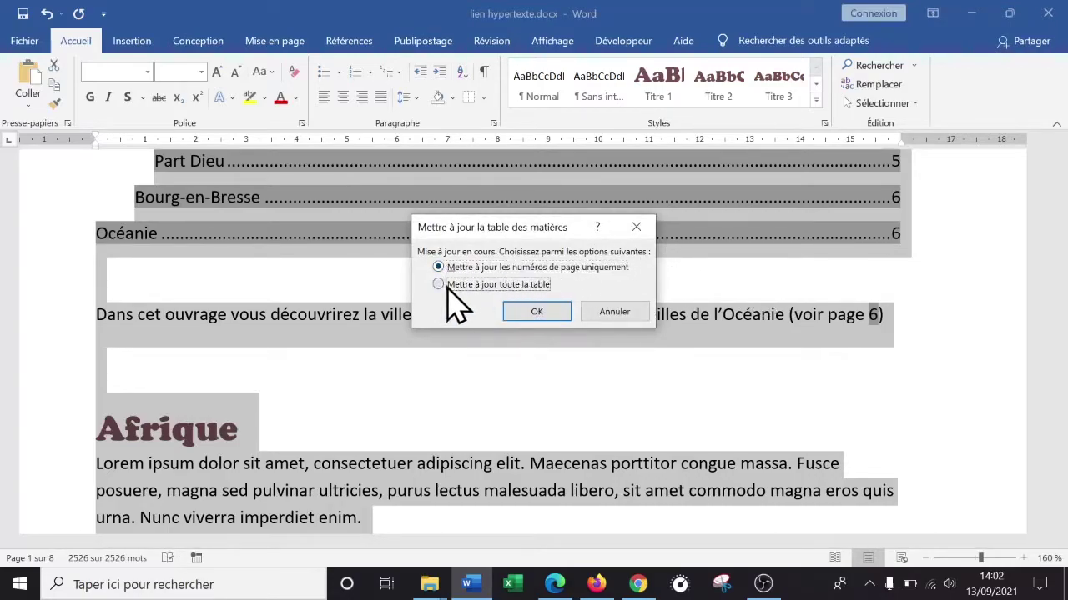
left_click(536, 312)
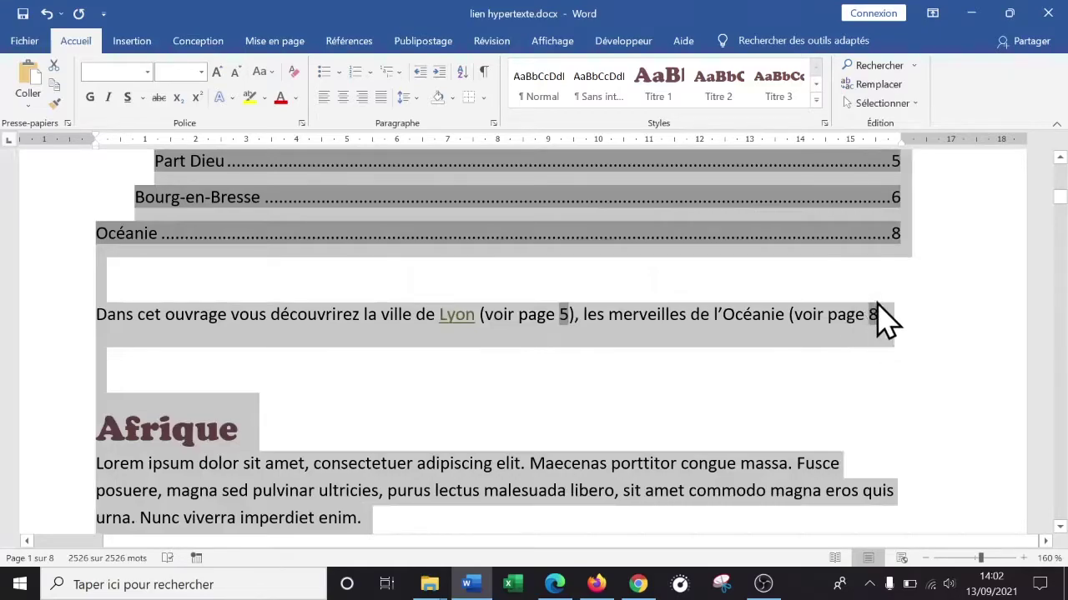
left_click(590, 357)
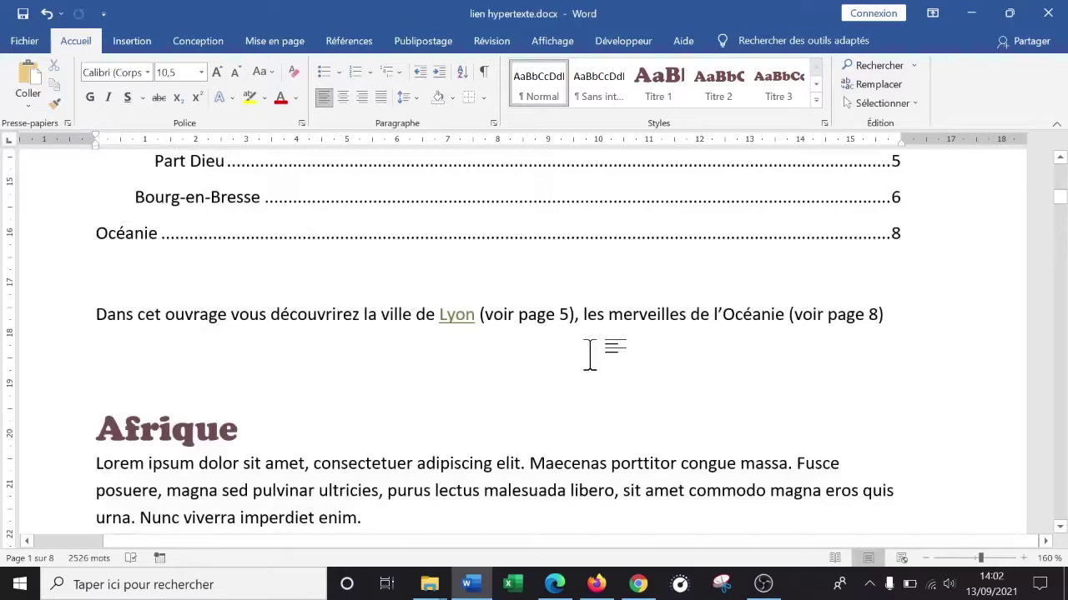
- Write the note about updating links and start a new empty line below it
type("Me")
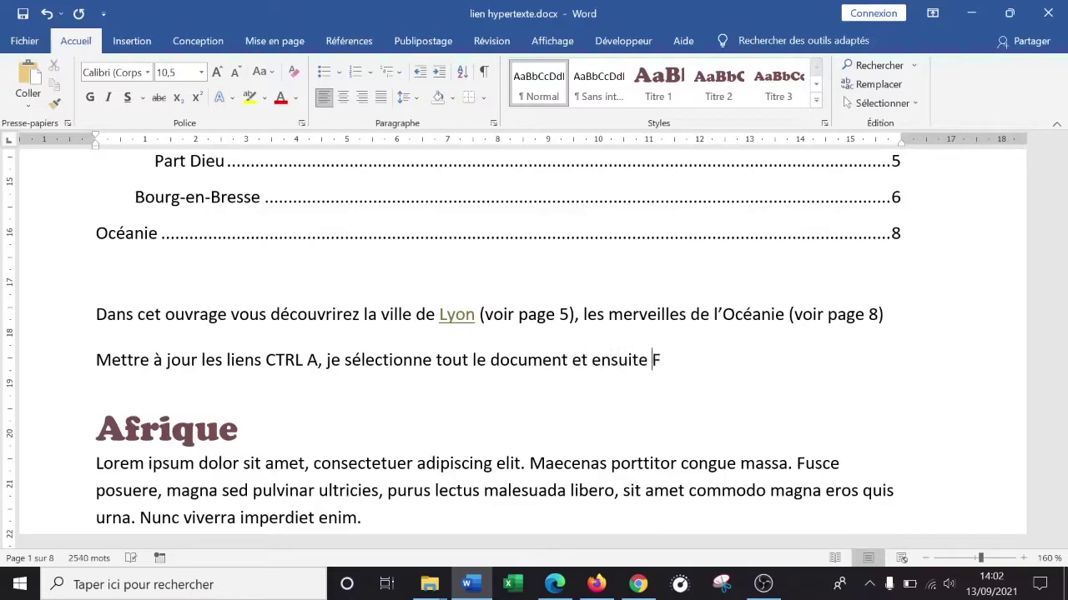
left_click(720, 437)
left_click_drag(770, 357, 105, 365)
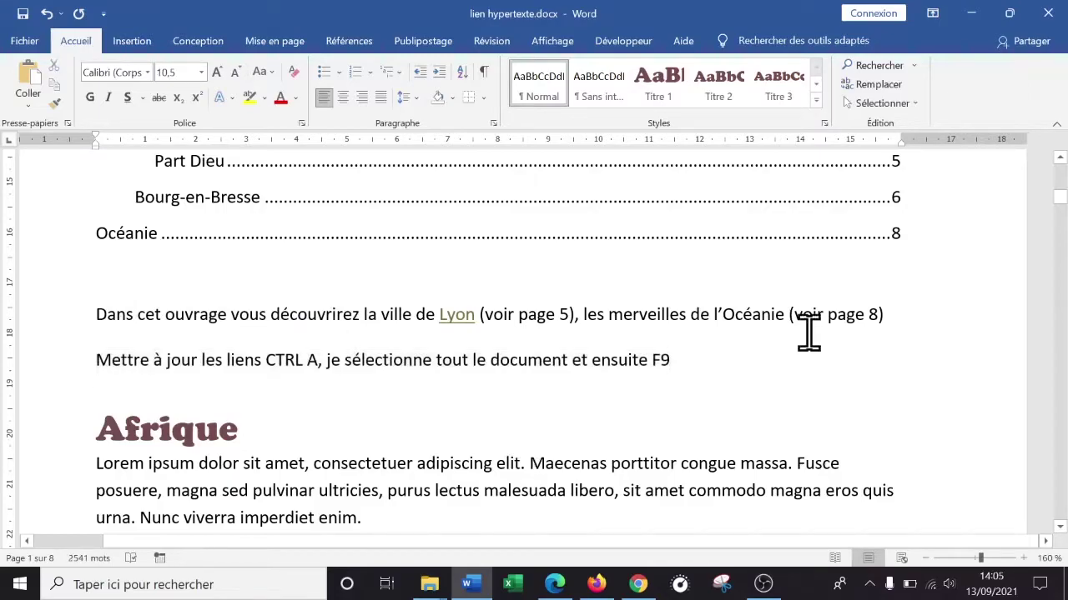
key("Return")
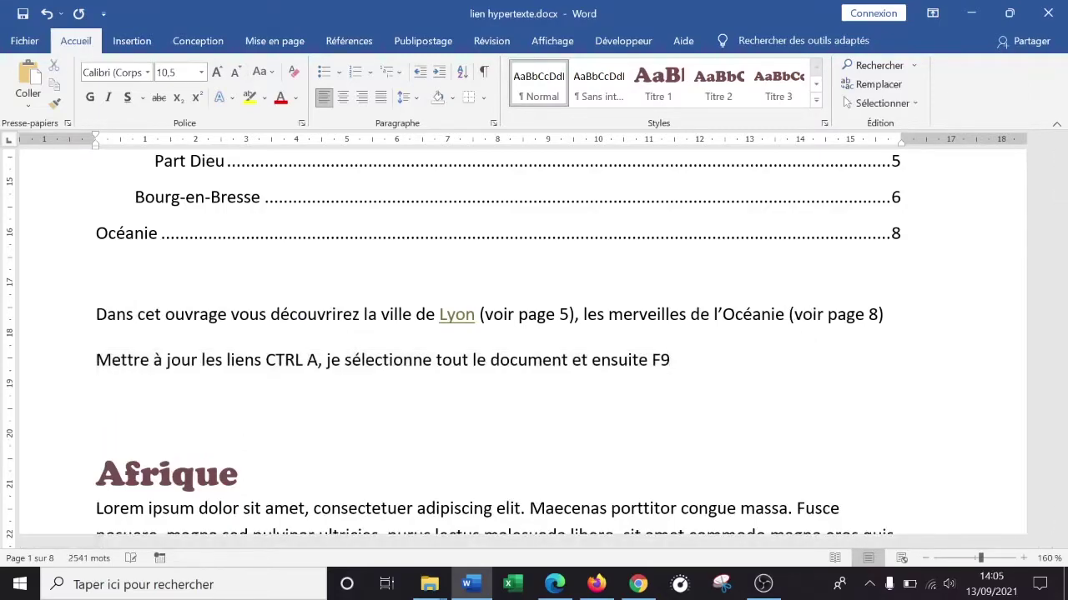
- Type 'Créer un document Word' on the new line and select it
left_click(142, 45)
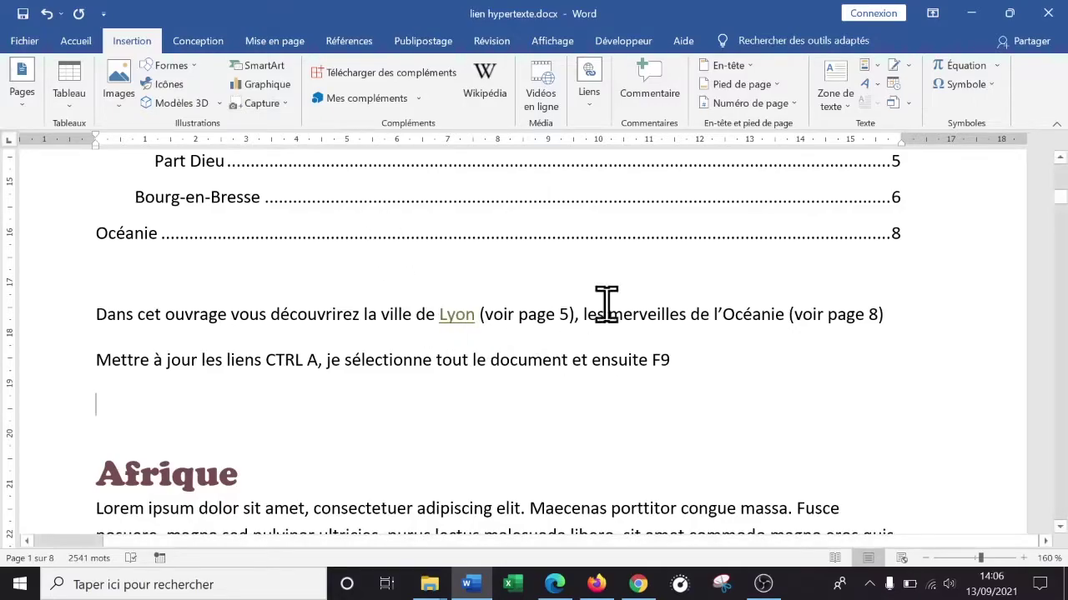
type("Créer un document Word")
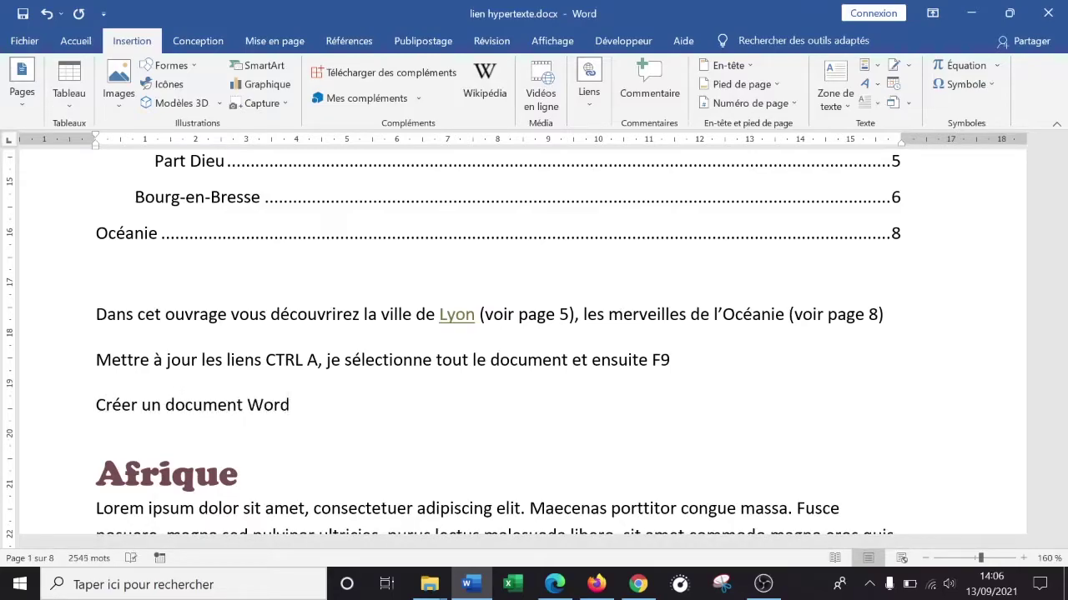
left_click_drag(317, 400, 100, 409)
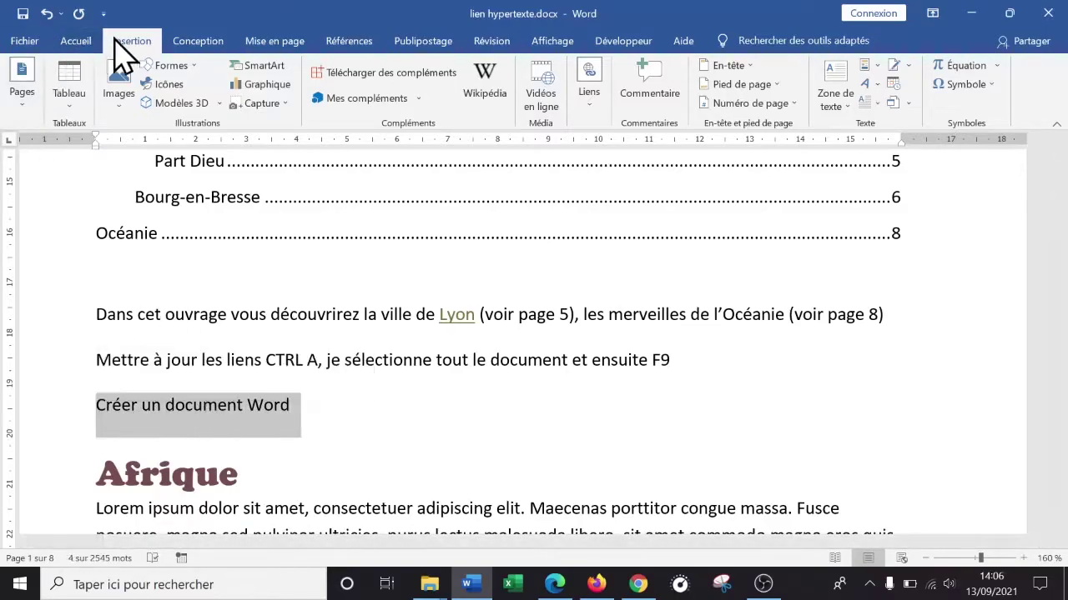
- Start a hyperlink on the selected text, choosing to link to a new document
left_click(592, 103)
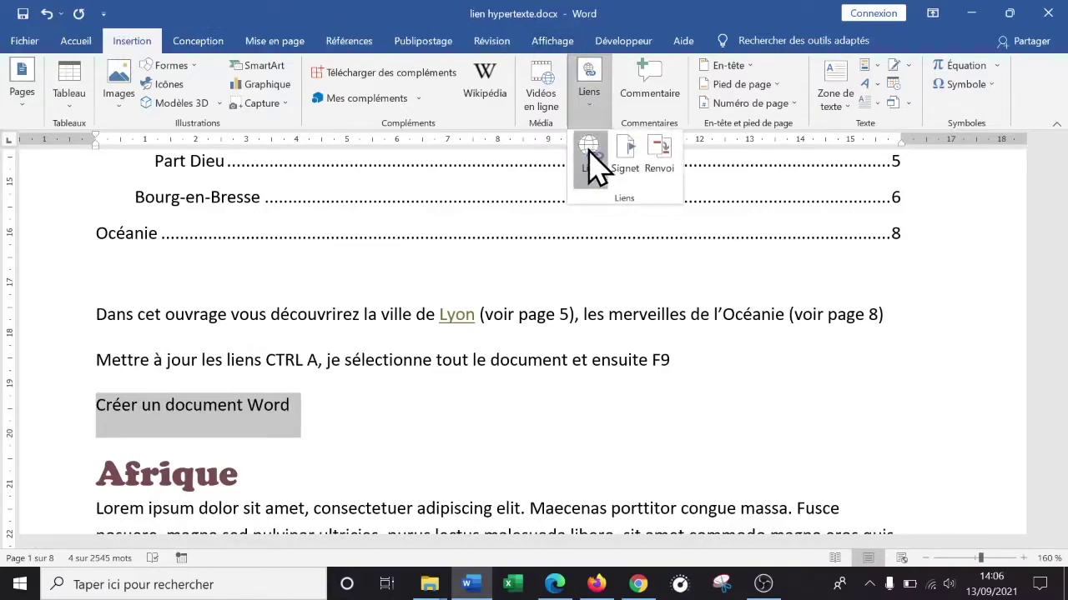
left_click(590, 157)
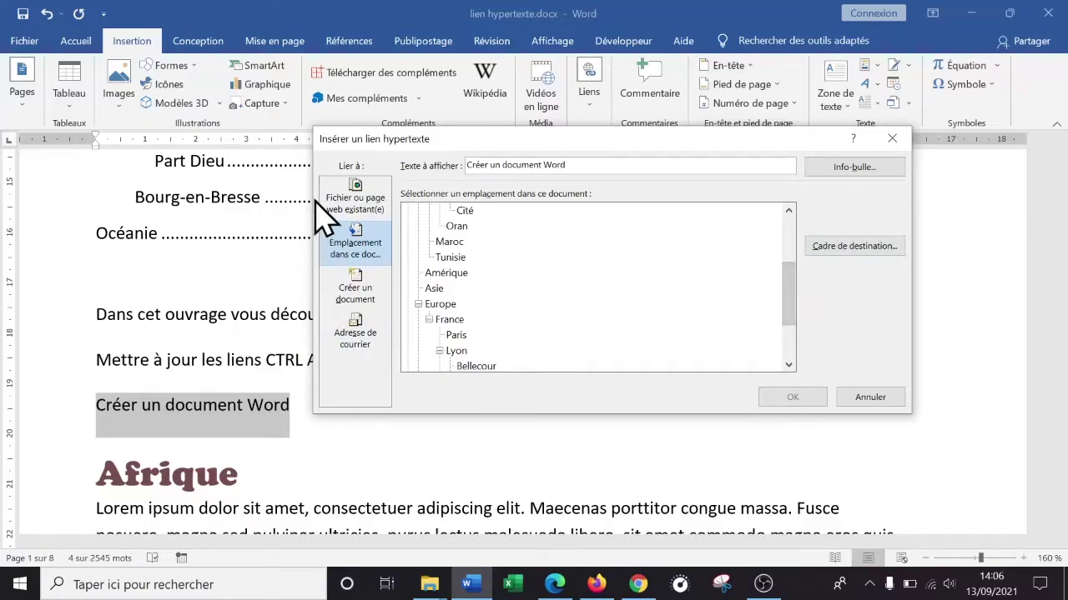
left_click(349, 203)
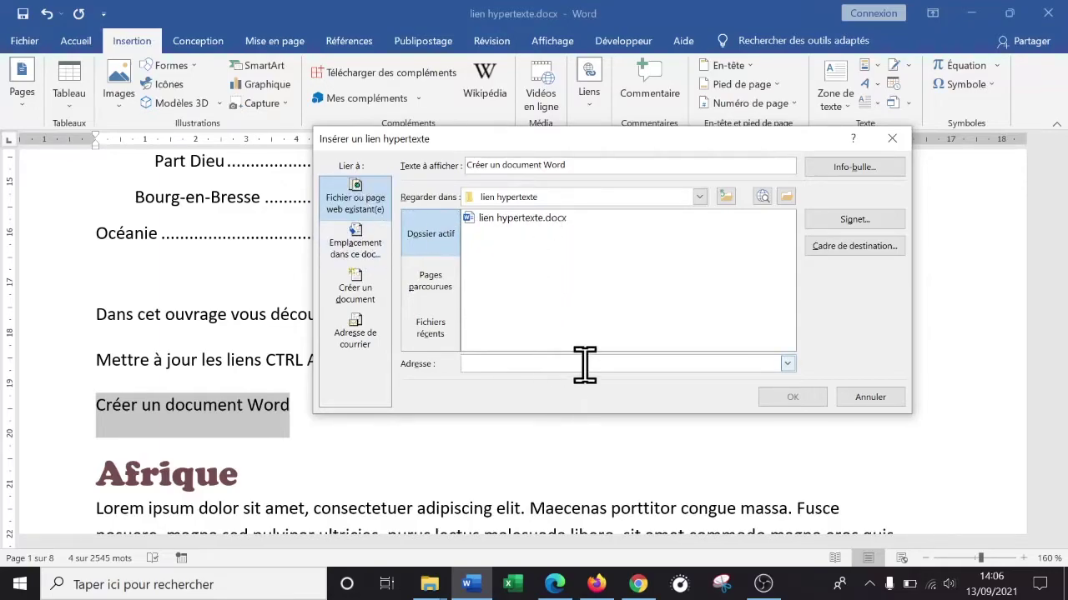
left_click(355, 250)
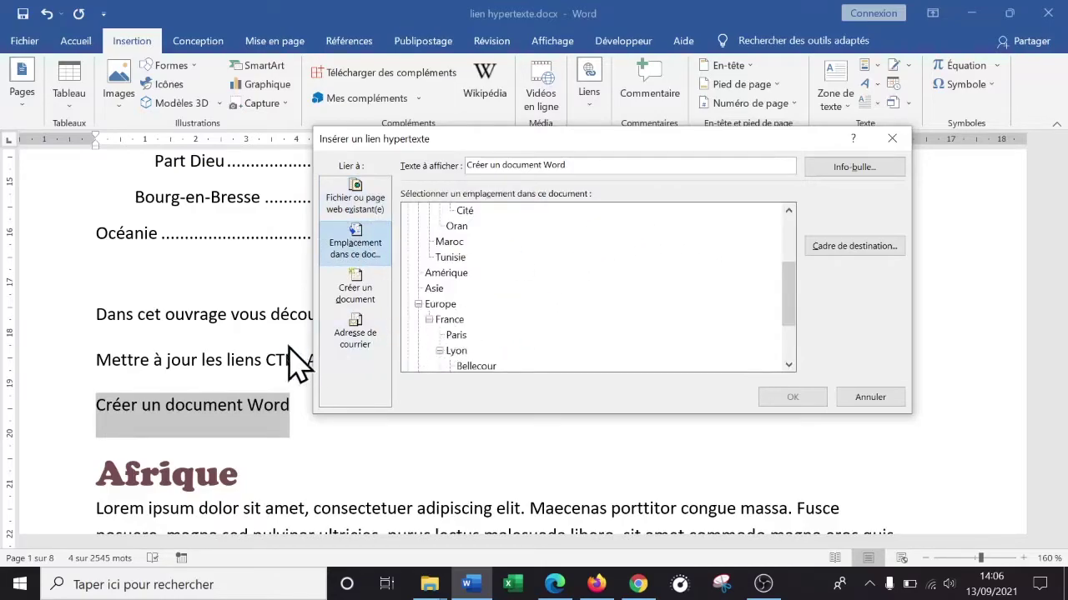
left_click(355, 290)
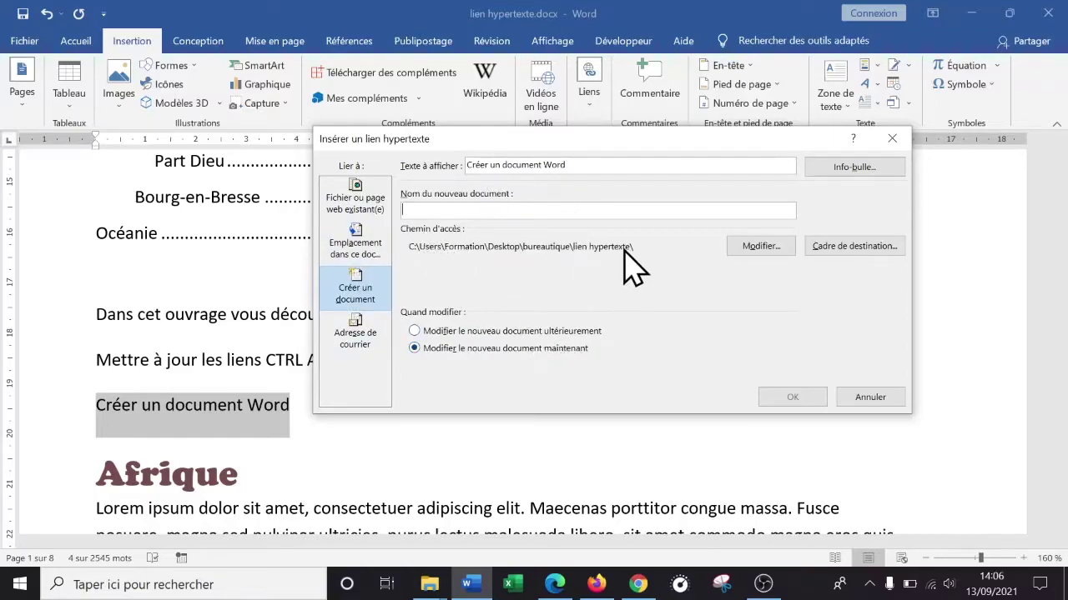
- Point the new document to test.xlsx on the desktop, set to edit later, and create the link
left_click(761, 247)
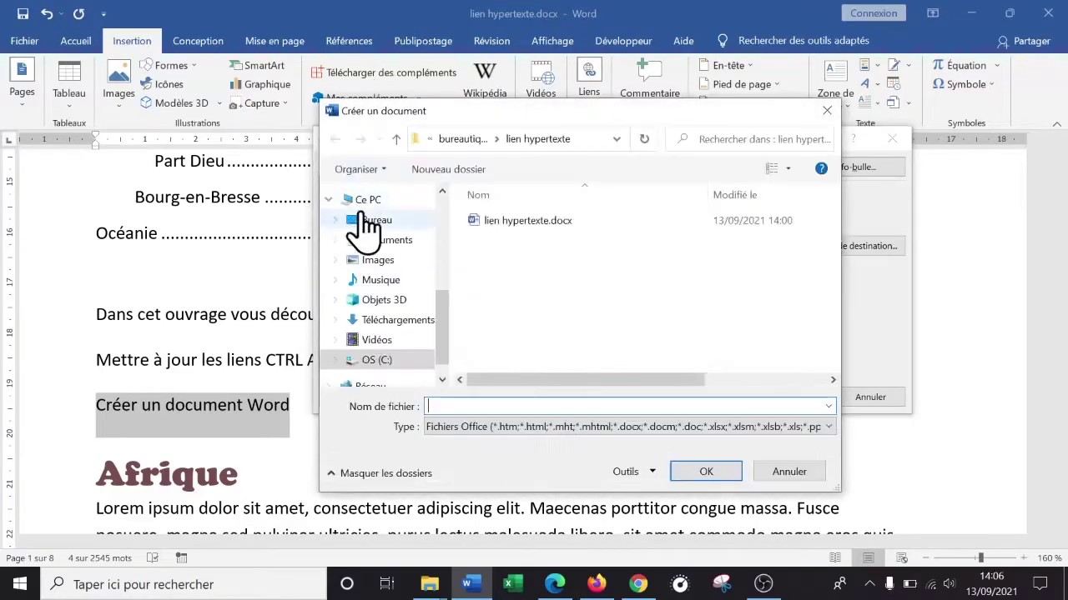
left_click(376, 220)
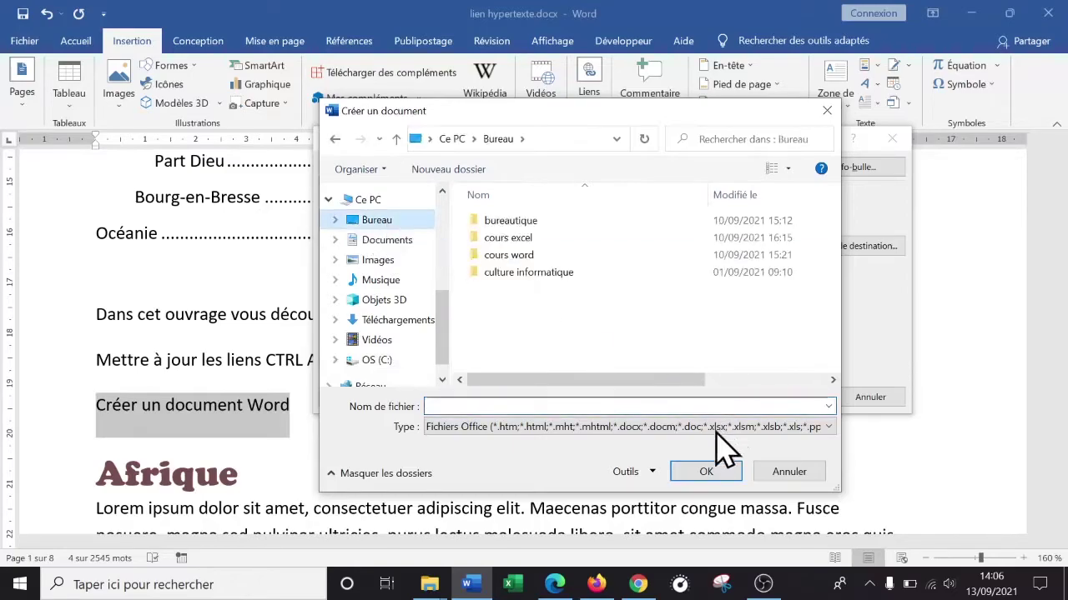
left_click(710, 472)
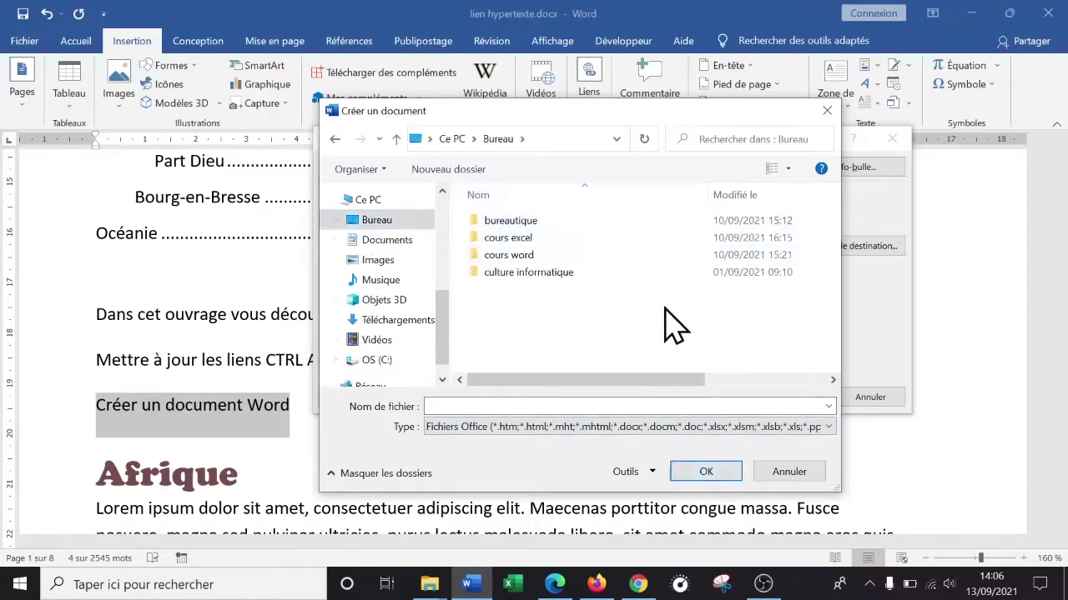
left_click(799, 473)
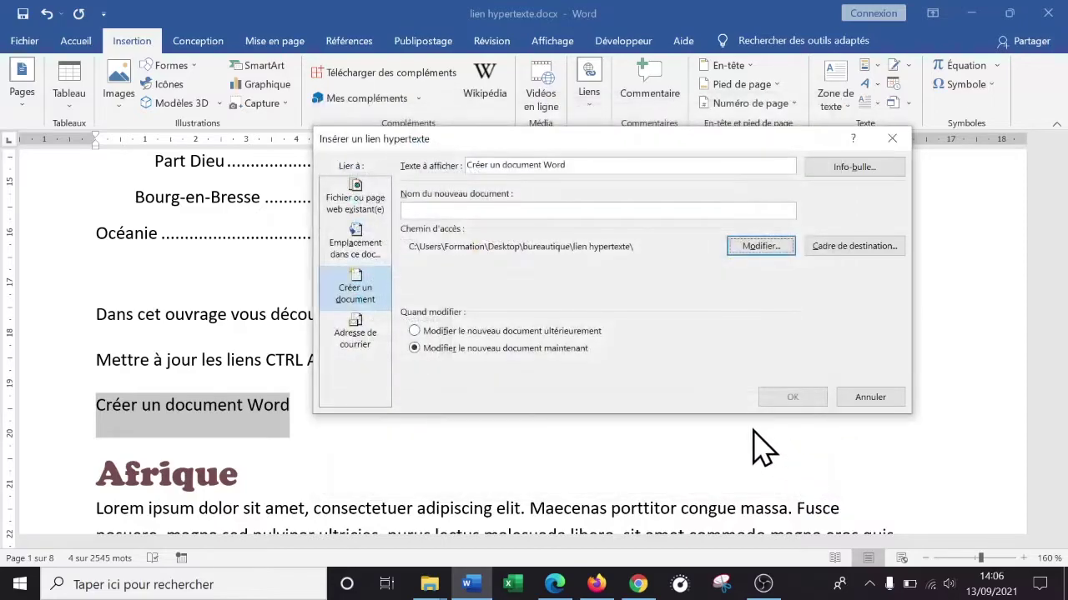
left_click(763, 250)
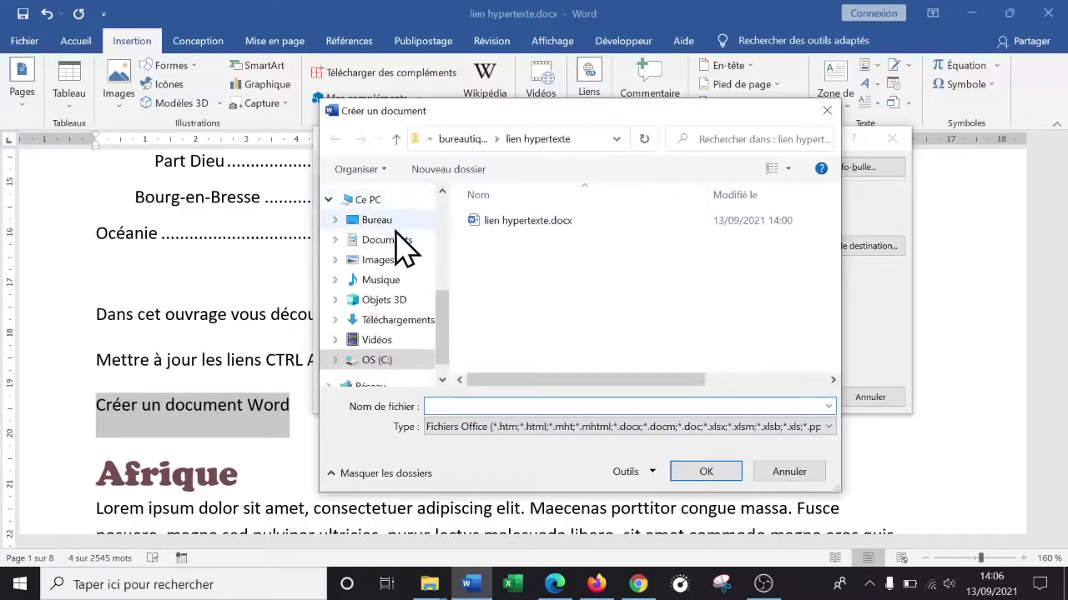
left_click(389, 223)
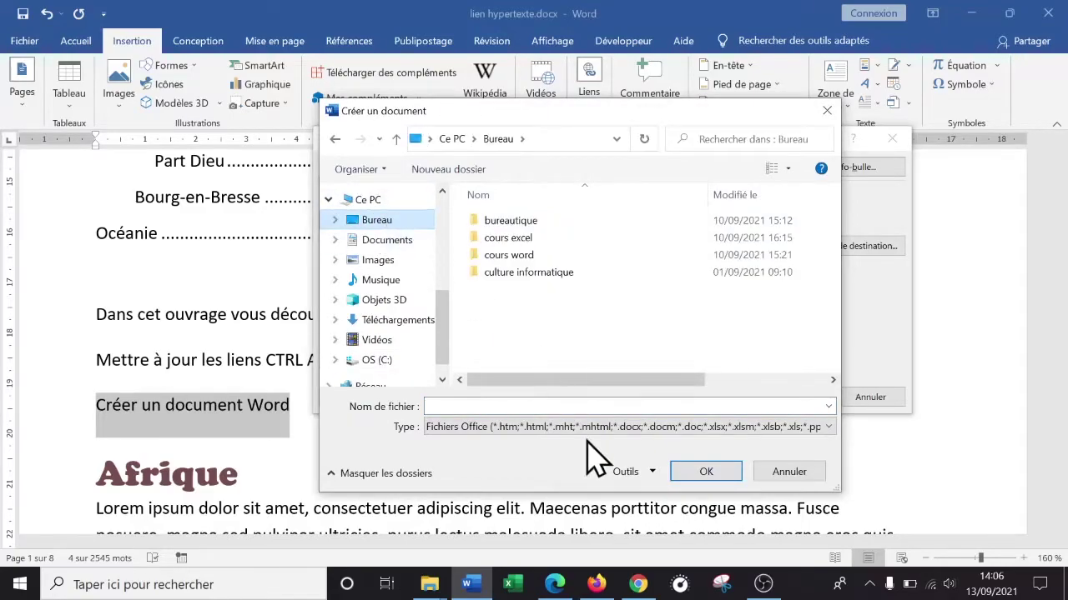
left_click(517, 408)
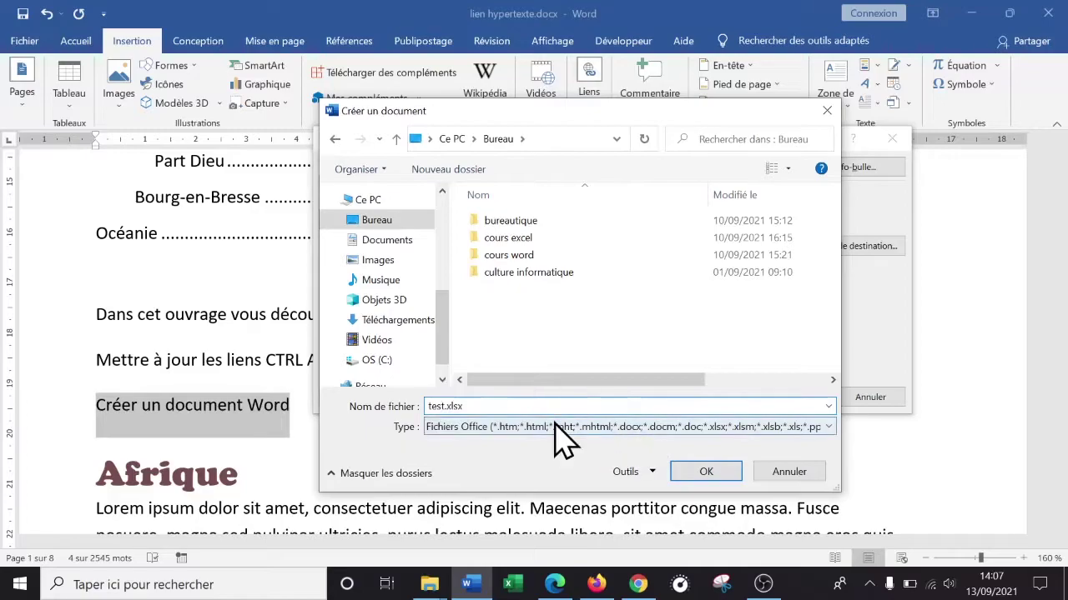
left_click(722, 478)
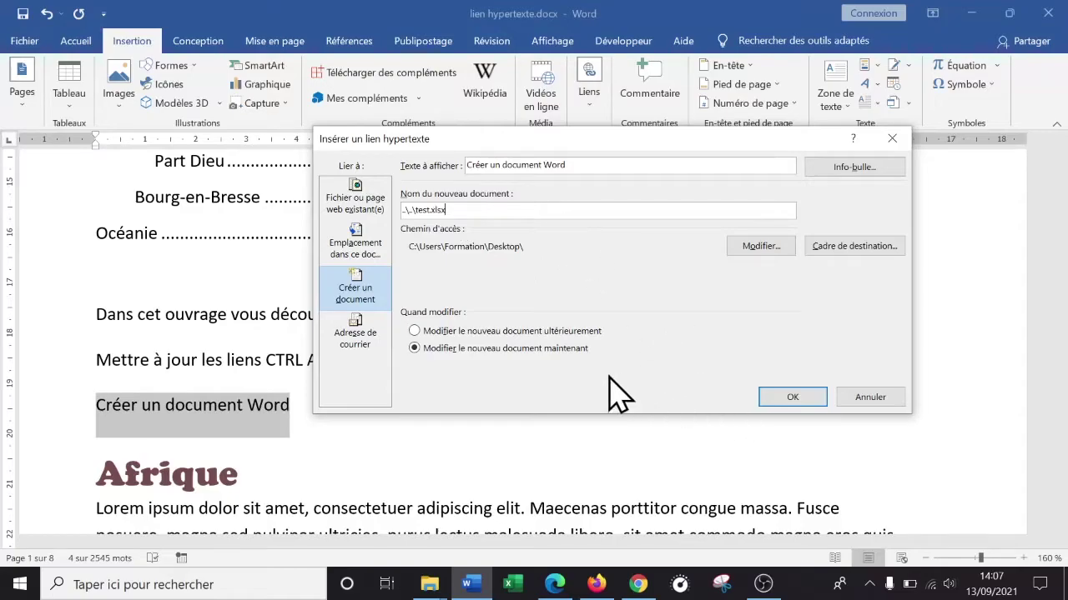
left_click(465, 331)
left_click(796, 394)
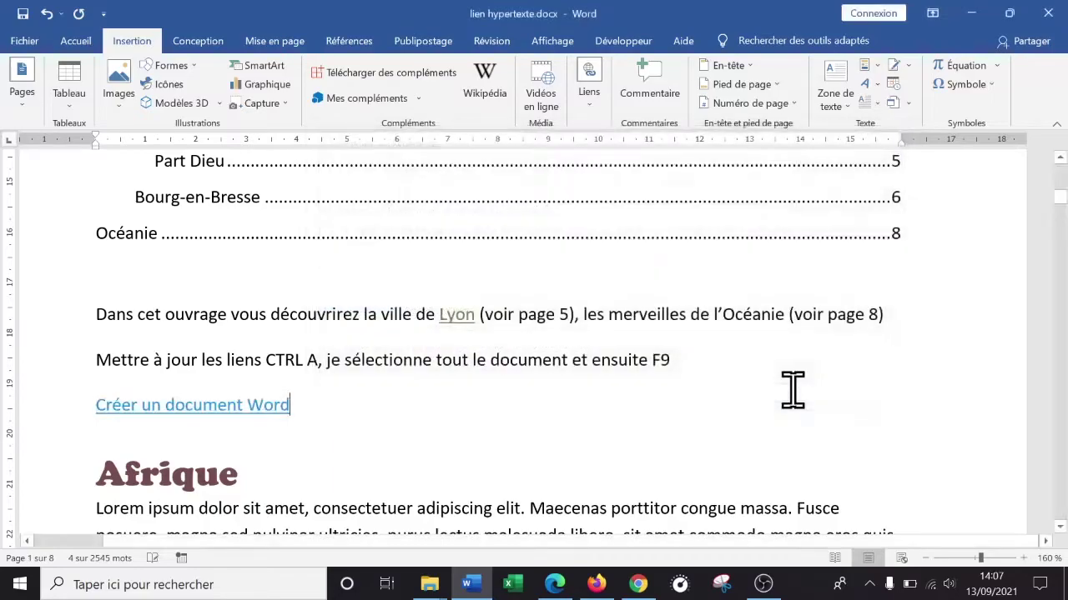
- Confirm test.xlsx is on the desktop, then follow the Word link to open it in Excel
left_click(1065, 591)
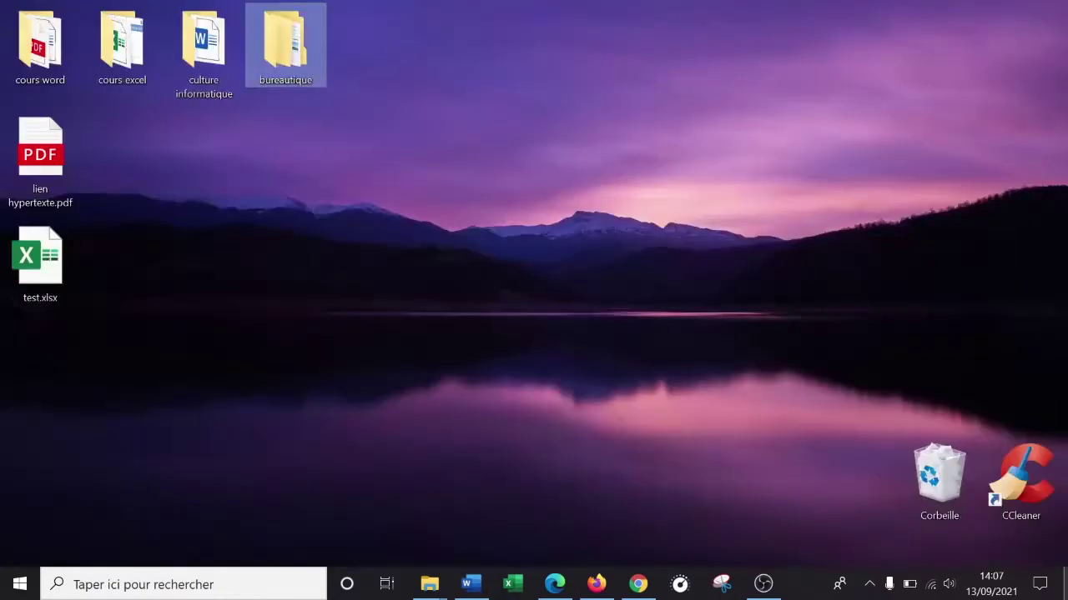
left_click(1065, 591)
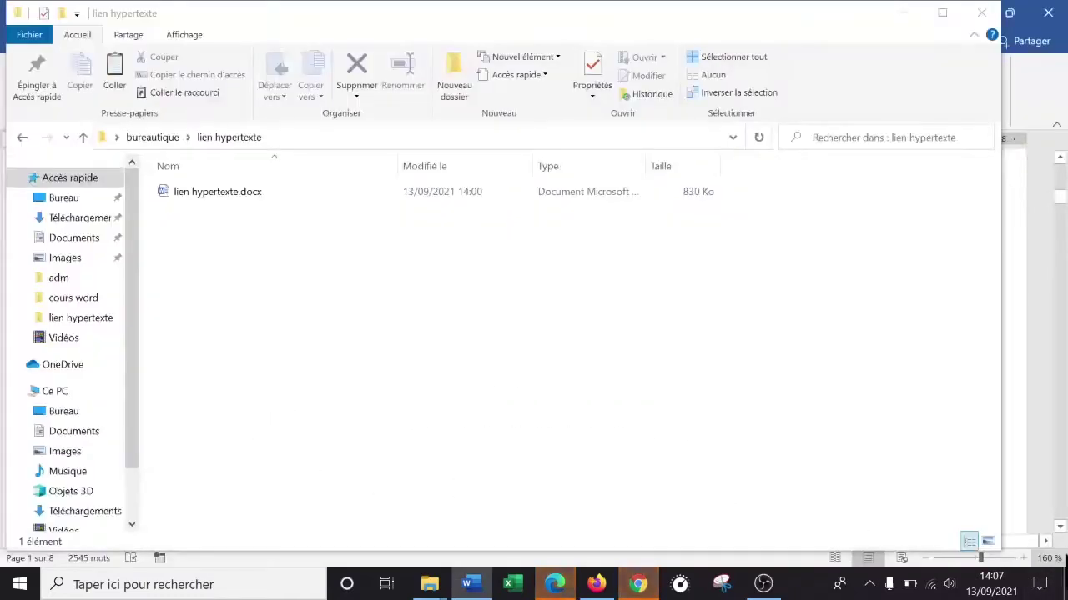
left_click(472, 585)
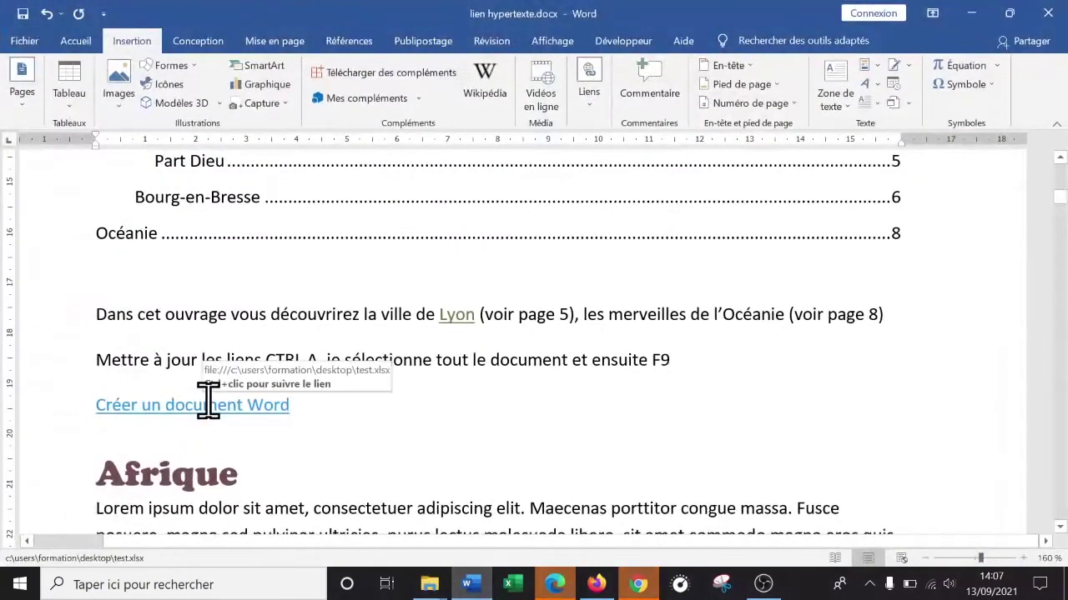
left_click(201, 406, "ctrl")
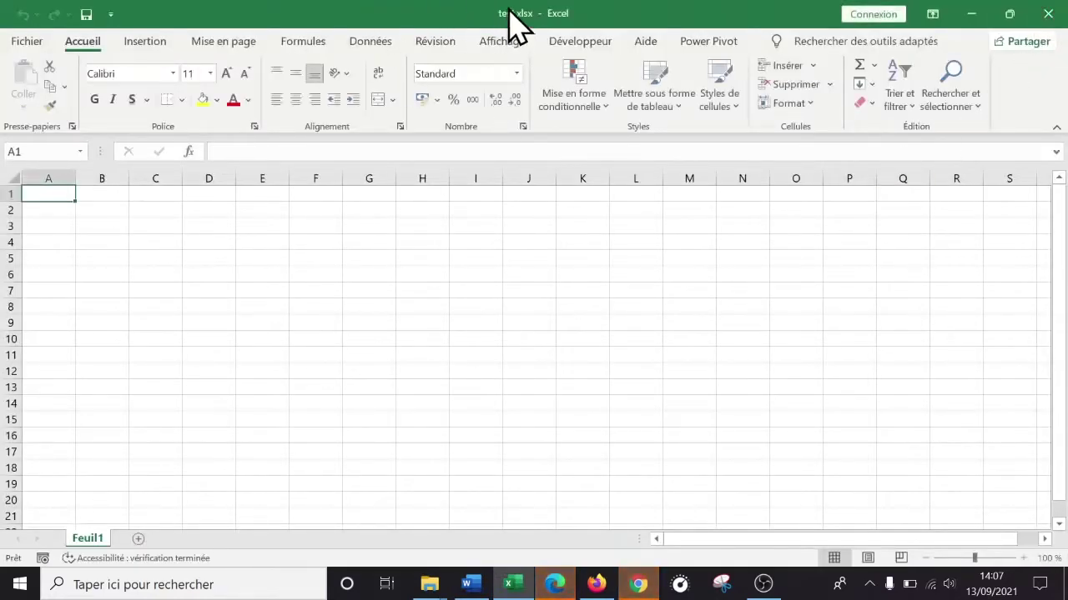
- Show the desktop, then switch back to the Word document from the taskbar
left_click(1065, 592)
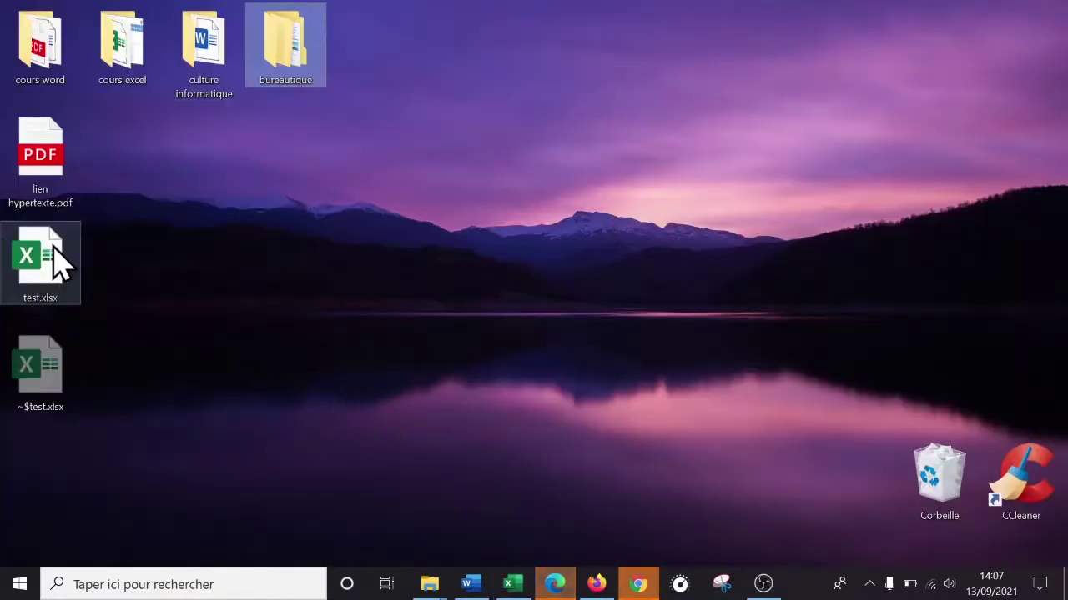
left_click(470, 586)
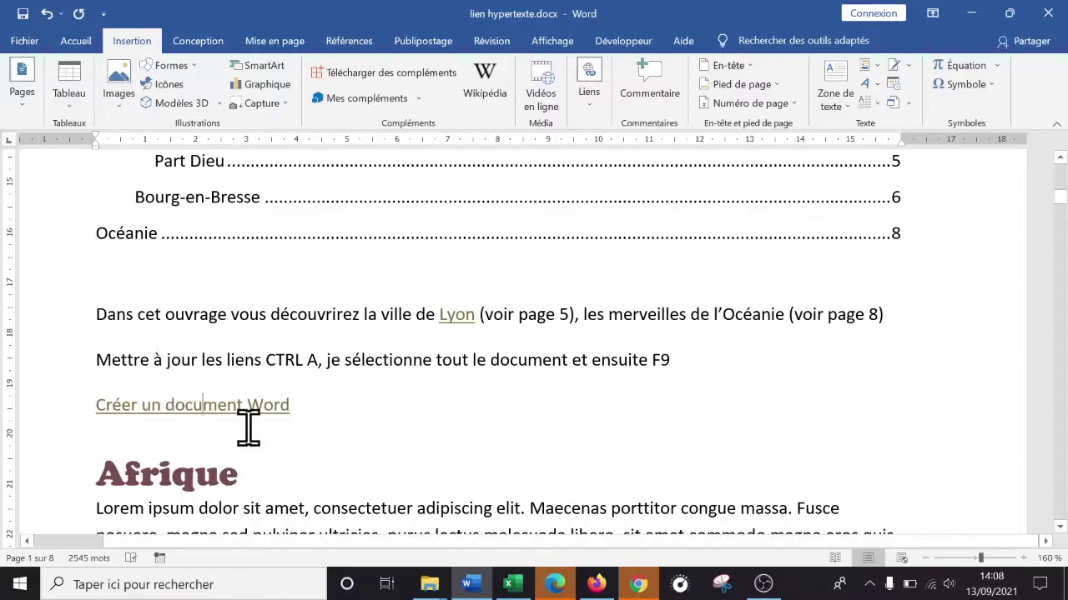
- Undo the 'Créer un document Word' link and enter an e-mail address that becomes a mailto link
left_click(322, 404)
key("ctrl+z")
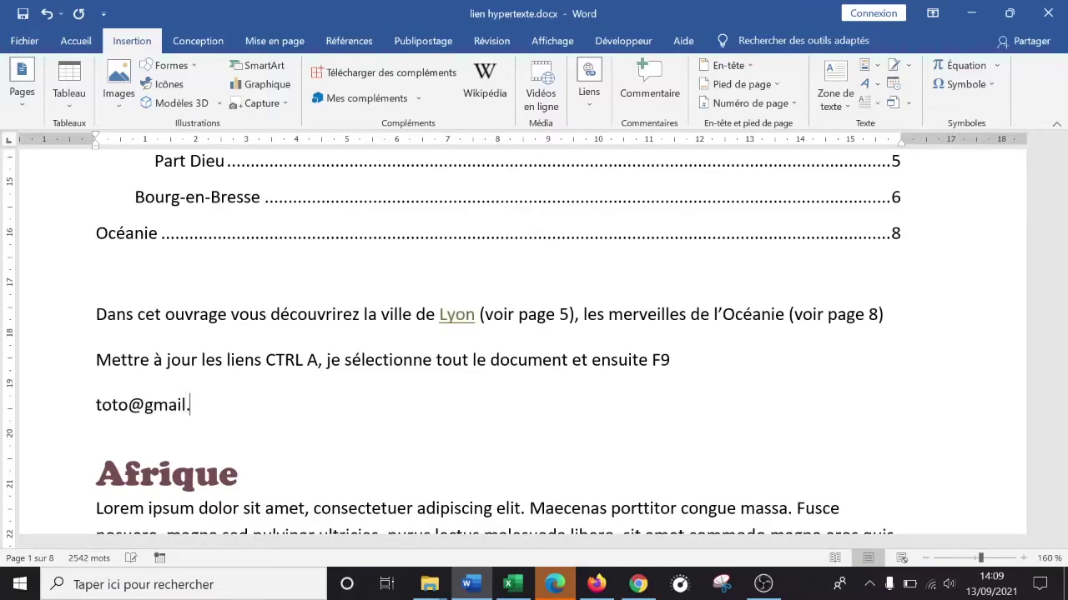
key("Return")
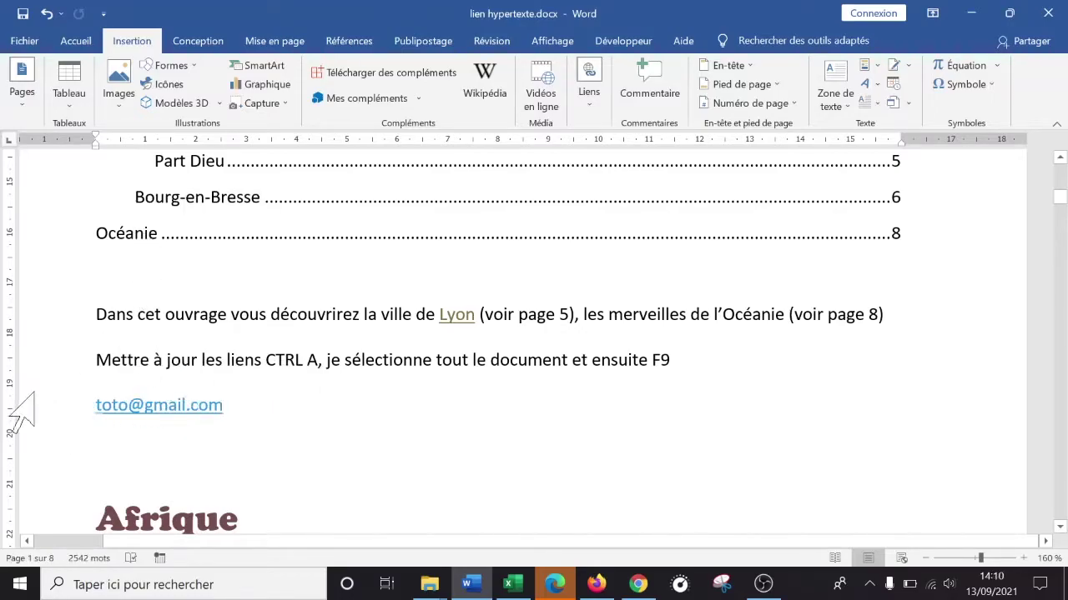
left_click_drag(245, 401, 78, 405)
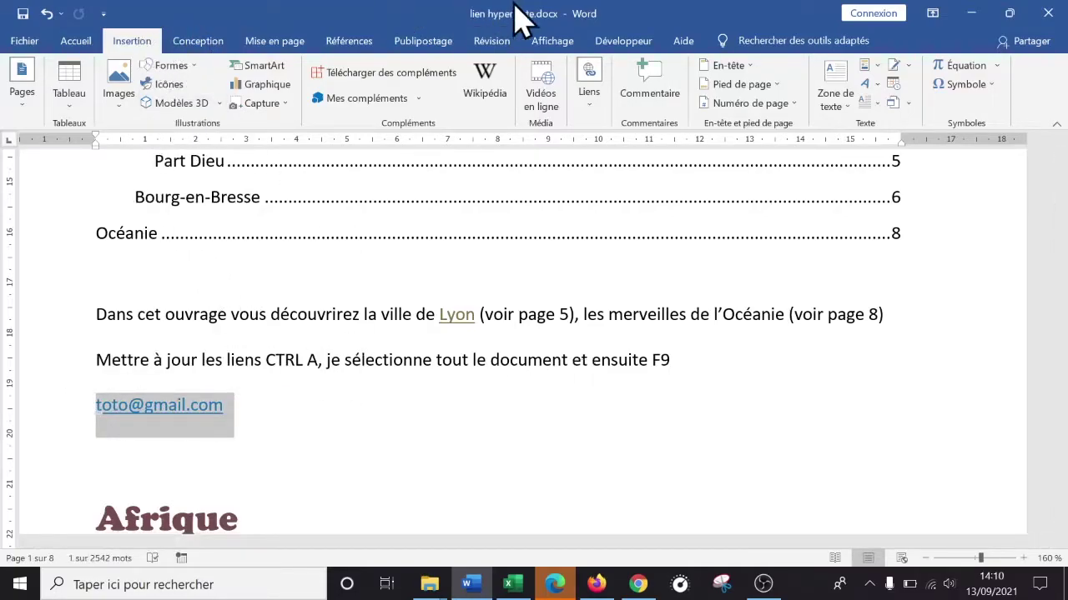
left_click(601, 119)
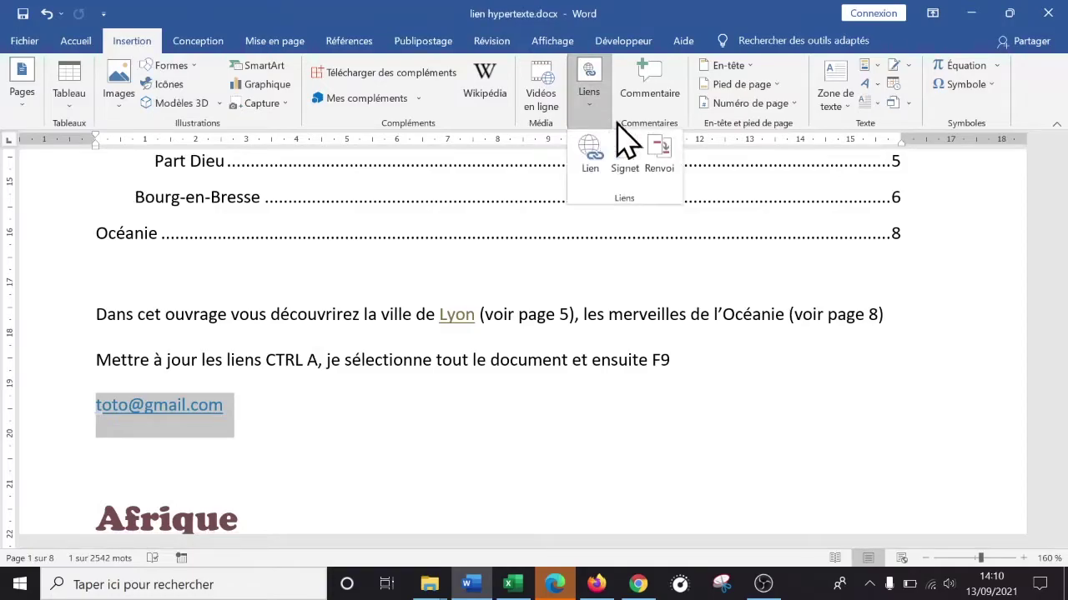
left_click(586, 160)
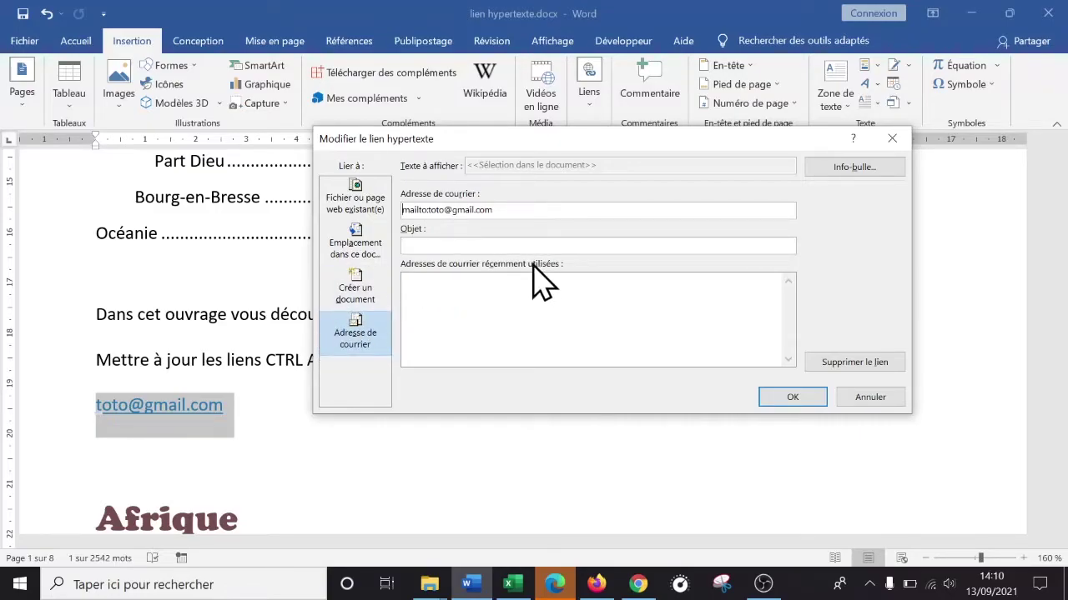
left_click(457, 245)
left_click(807, 396)
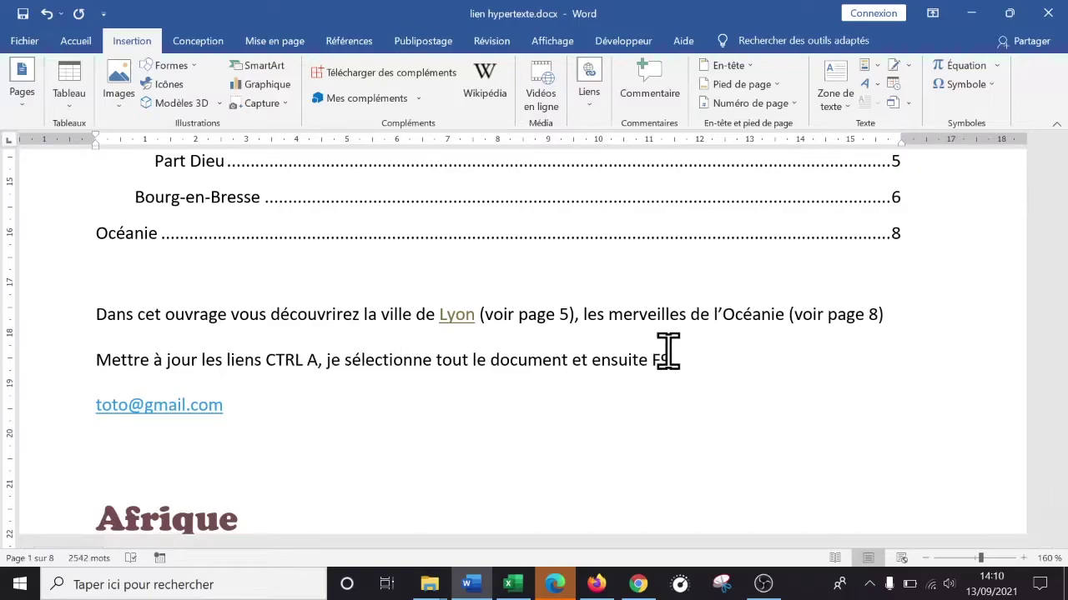
- Replace the old e-mail line with a new sample address ending in .com, auto-linked by Word
left_click(512, 585)
left_click(512, 585)
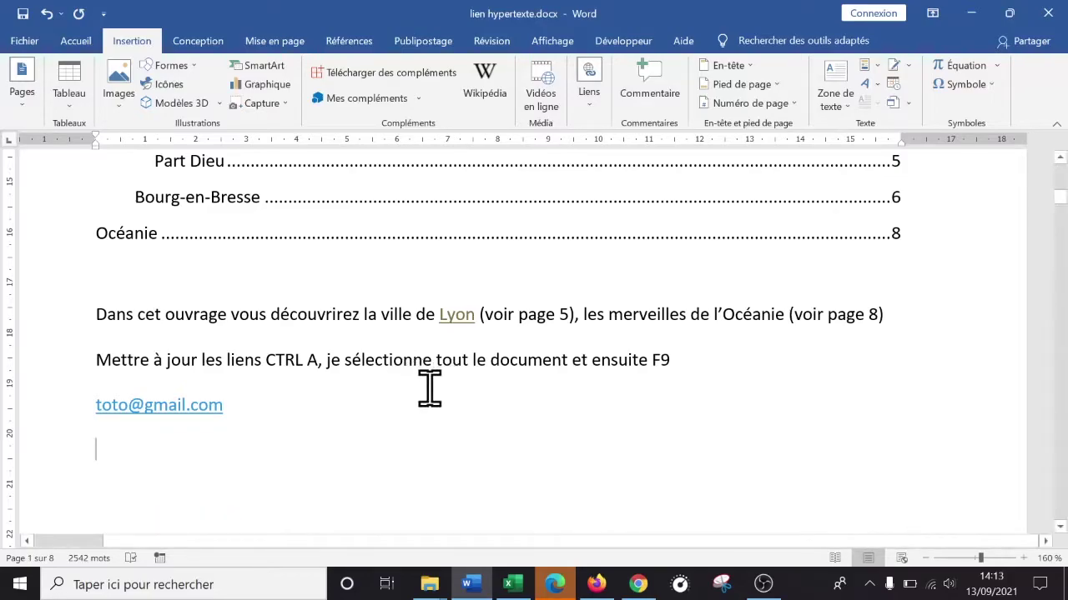
key("shift+Up")
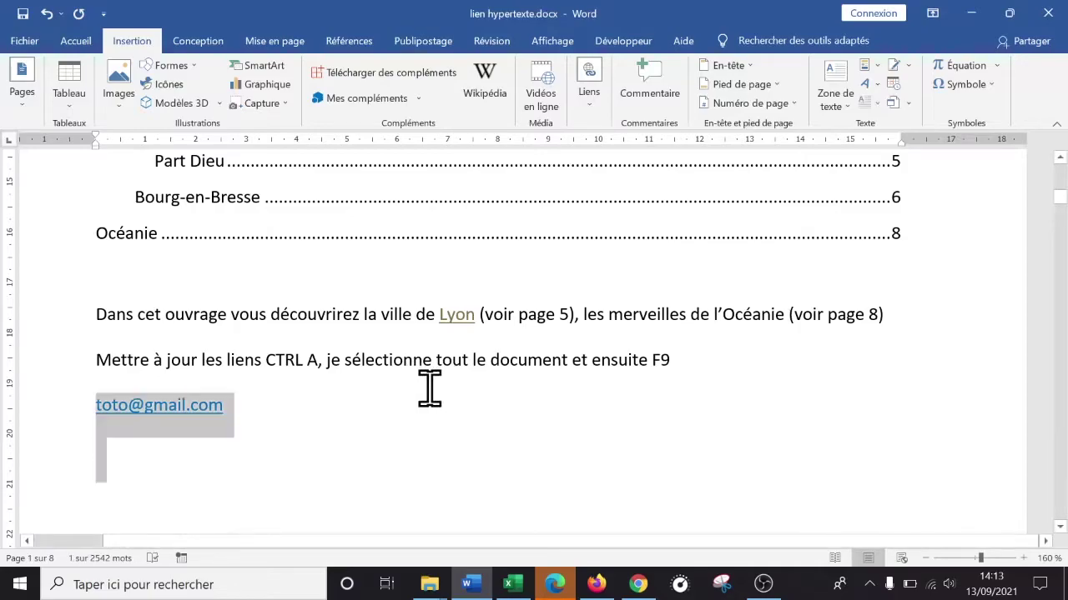
key("BackSpace")
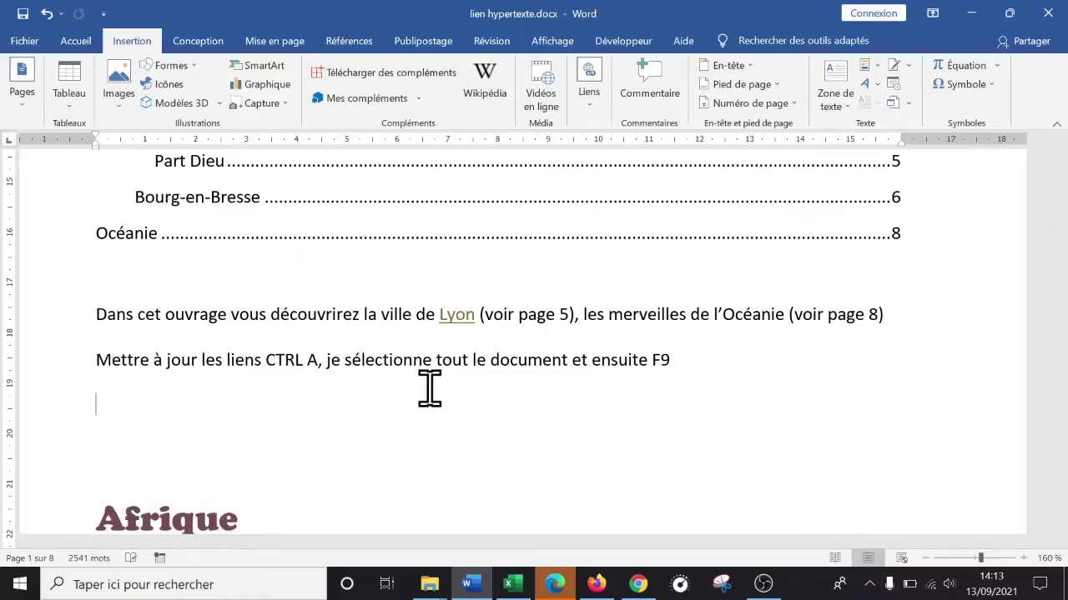
type("argargargaregarg@frrfrgfr")
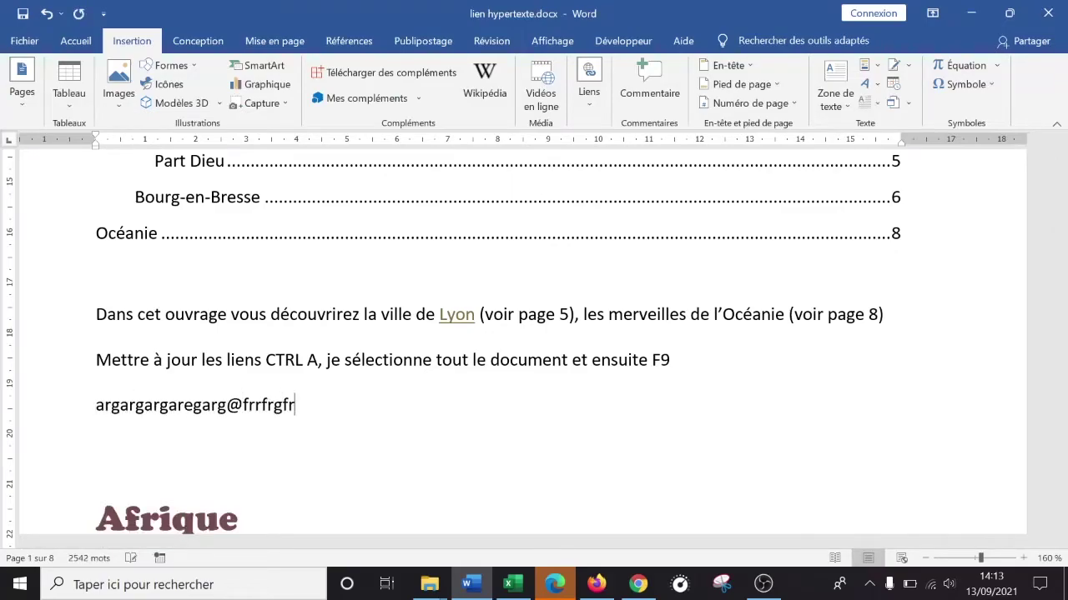
type("f")
key("Return")
key("BackSpace")
type(".Fr")
key("BackSpace")
type("om")
key("Return")
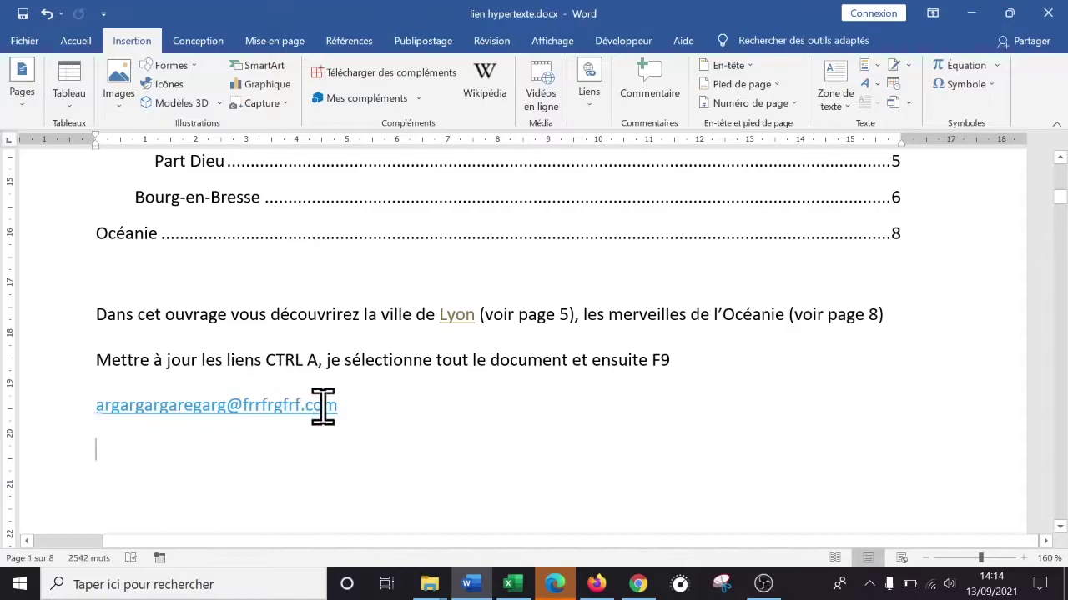
- Remove the hyperlink from the e-mail address with Supprimer le lien hypertexte
left_click_drag(371, 402, 93, 438)
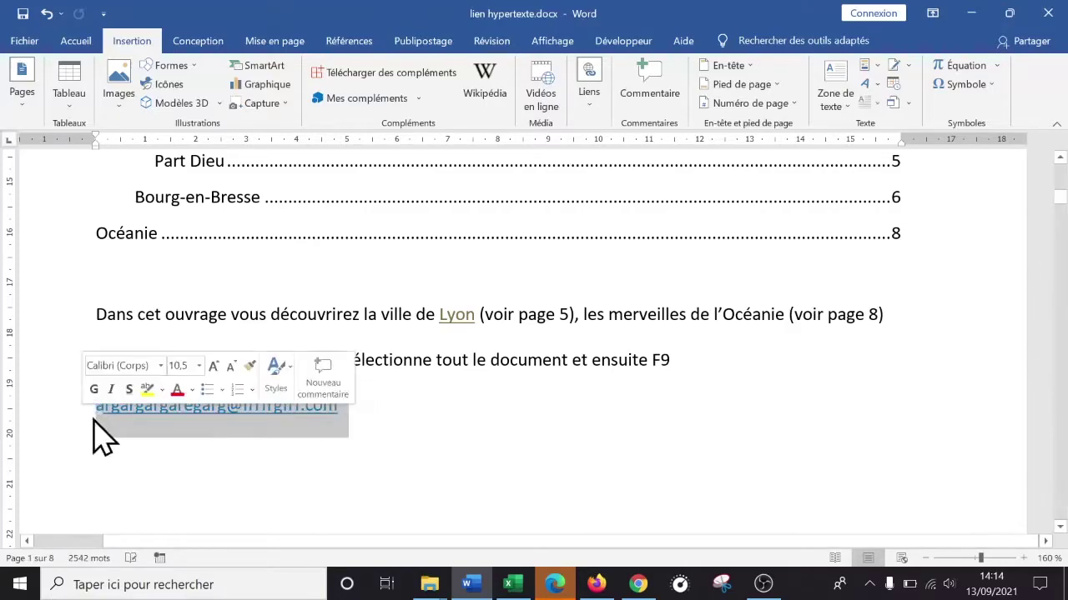
right_click(158, 429)
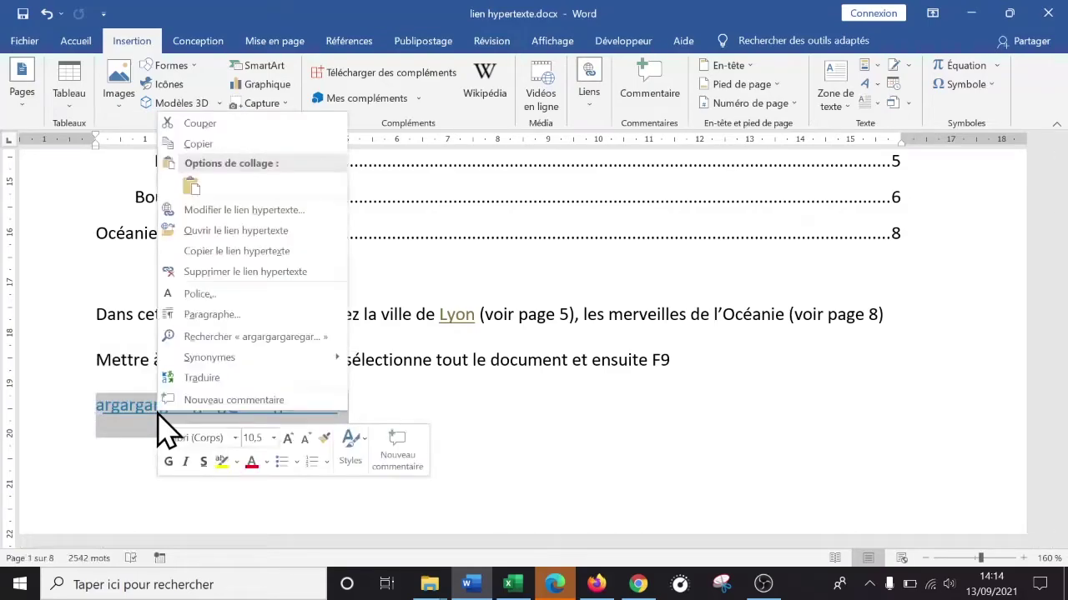
left_click(241, 272)
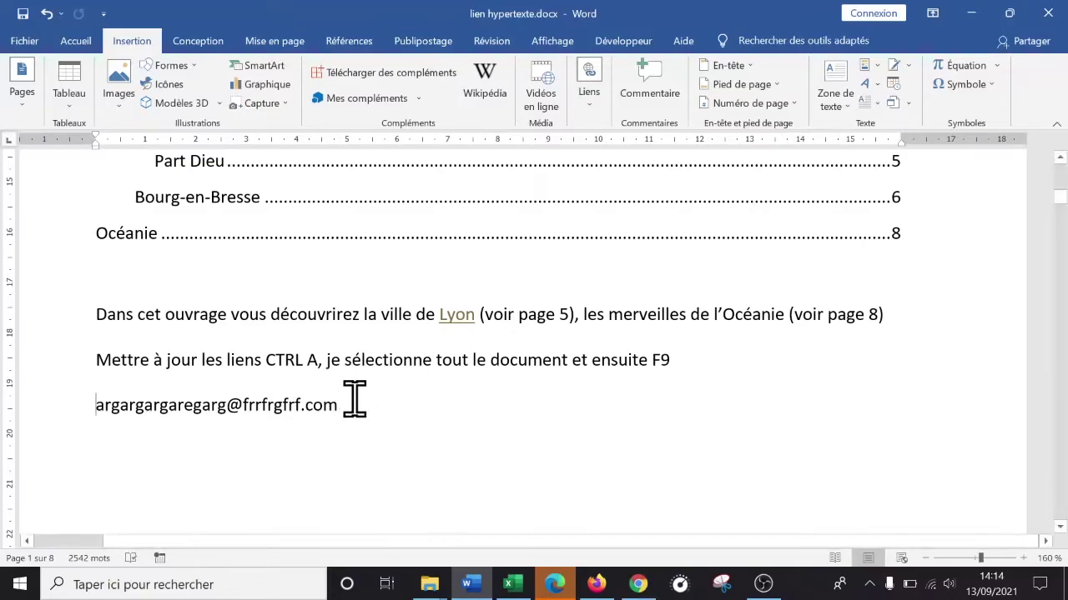
- Review the Lien dialog's Adresse de courrier option for the address, then cancel it
left_click_drag(345, 405, 114, 428)
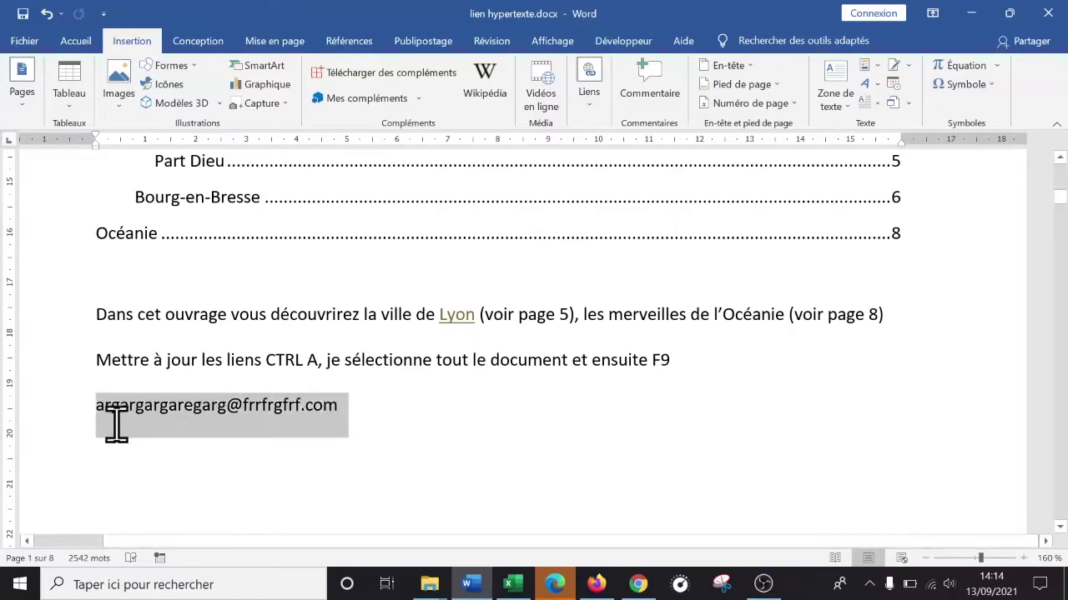
left_click(367, 413)
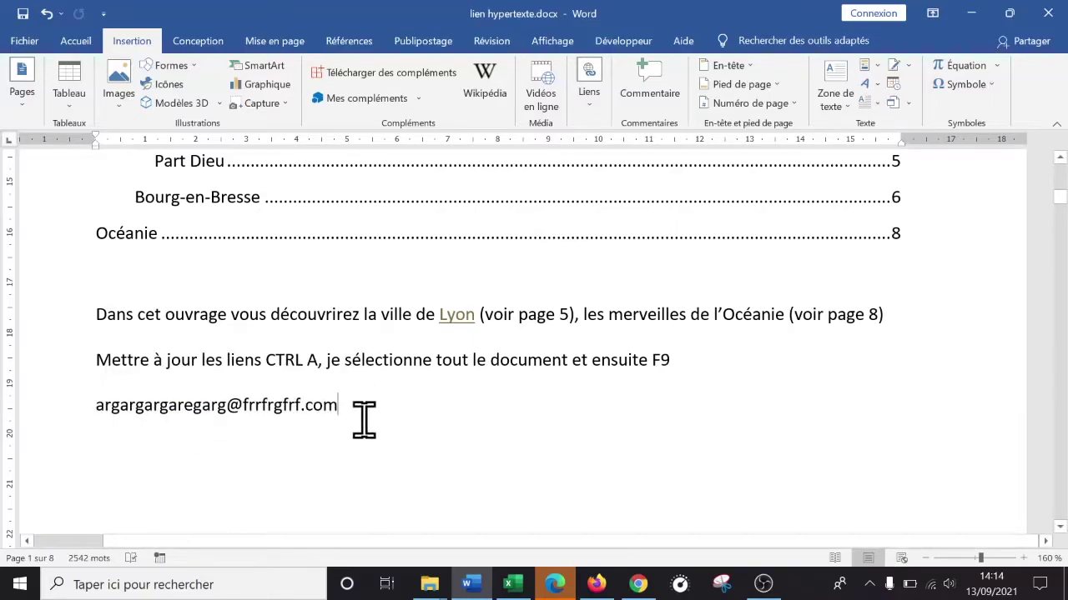
left_click_drag(341, 404, 98, 424)
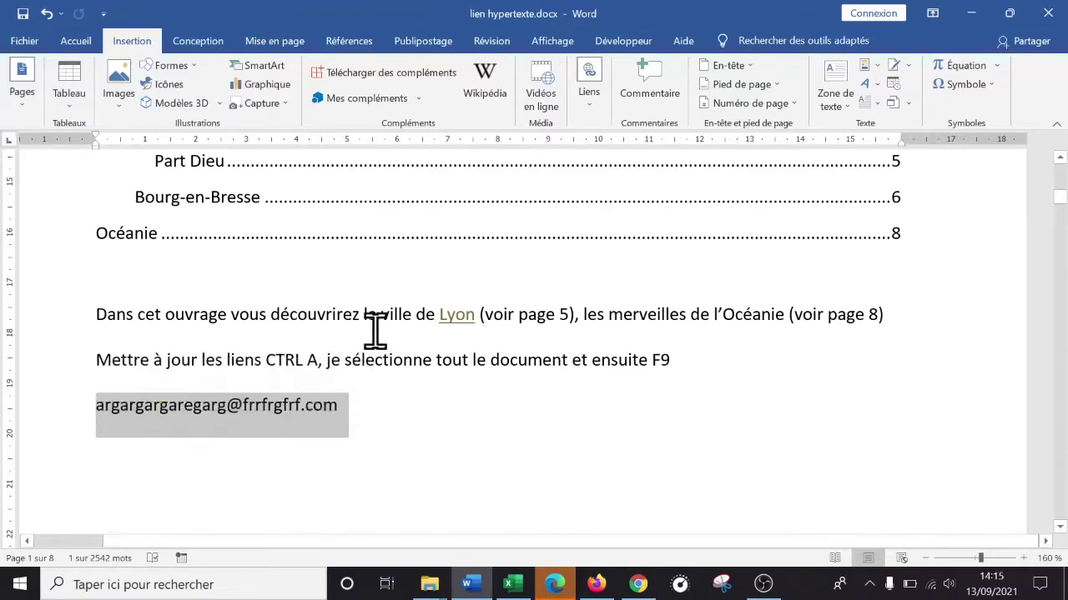
left_click(593, 104)
left_click(588, 159)
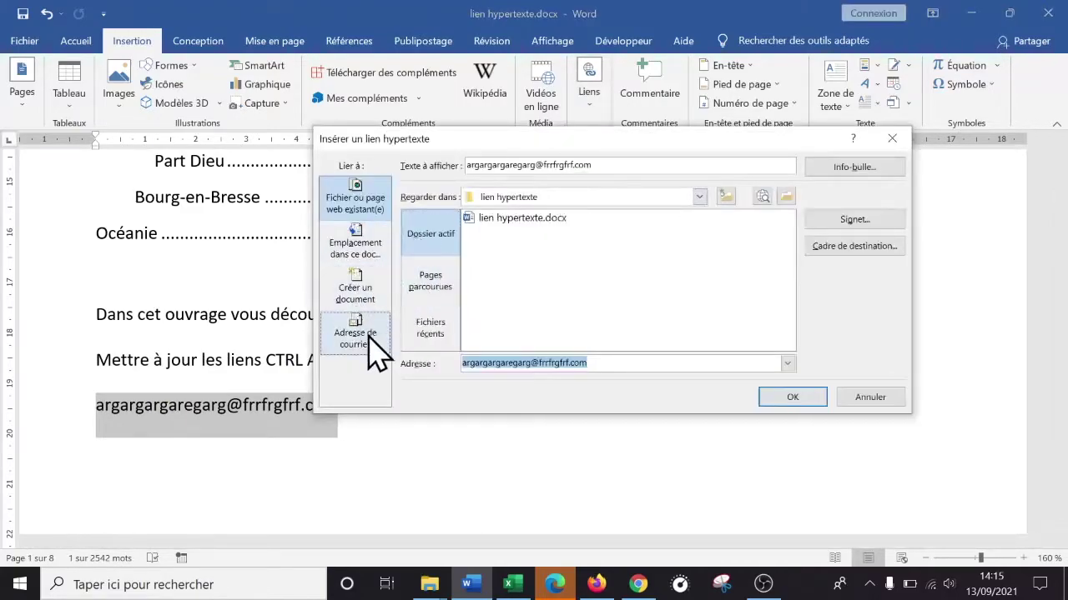
left_click(367, 338)
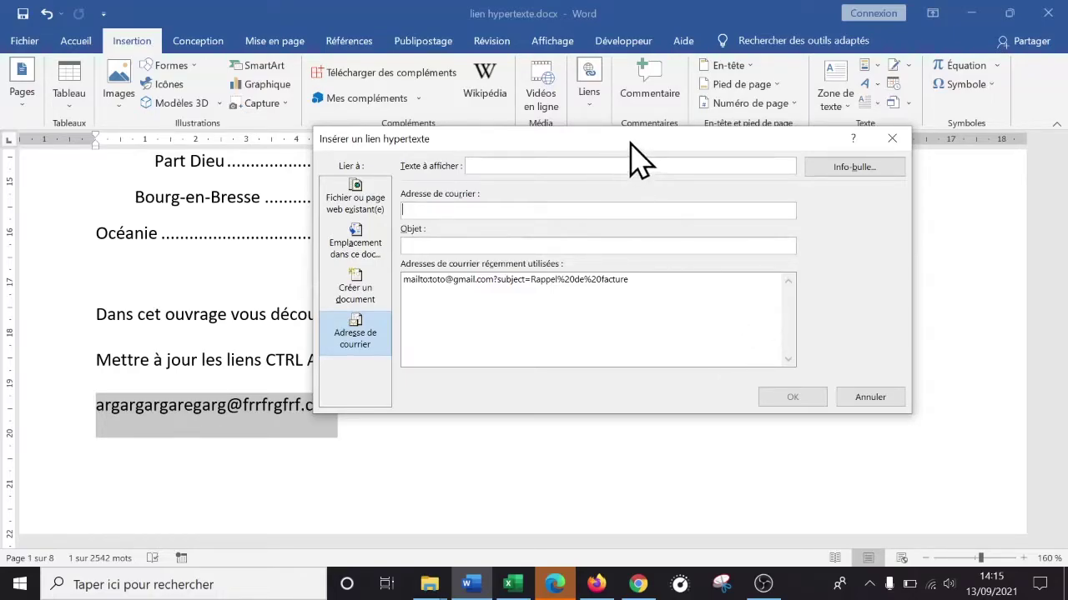
left_click(884, 397)
left_click(394, 409)
- Re-link the e-mail address with Enter and delete the empty line below it
key("Return")
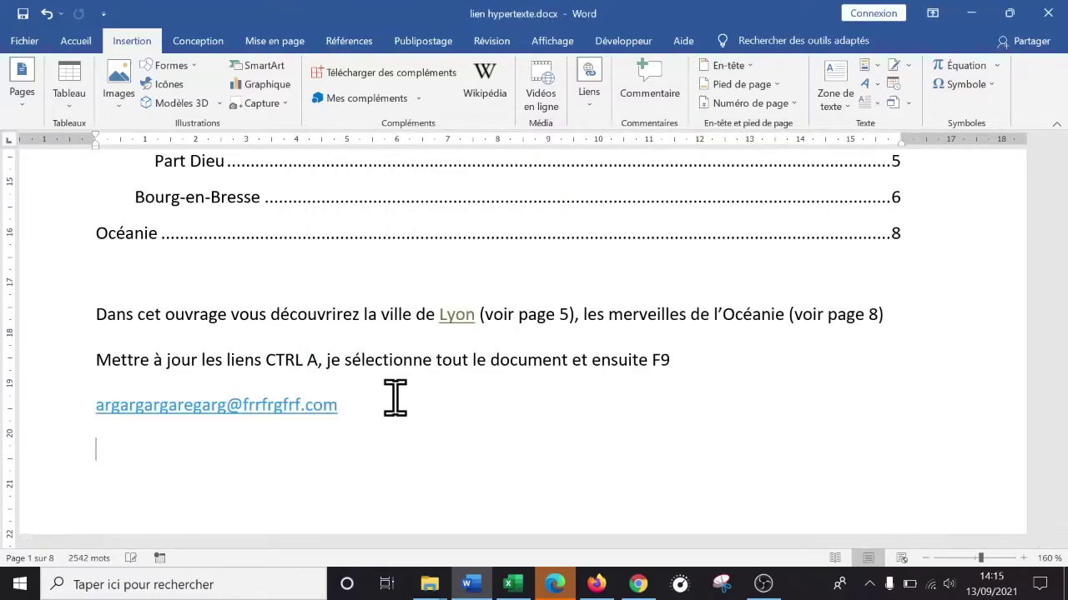
scroll(220, 453, "down", 3)
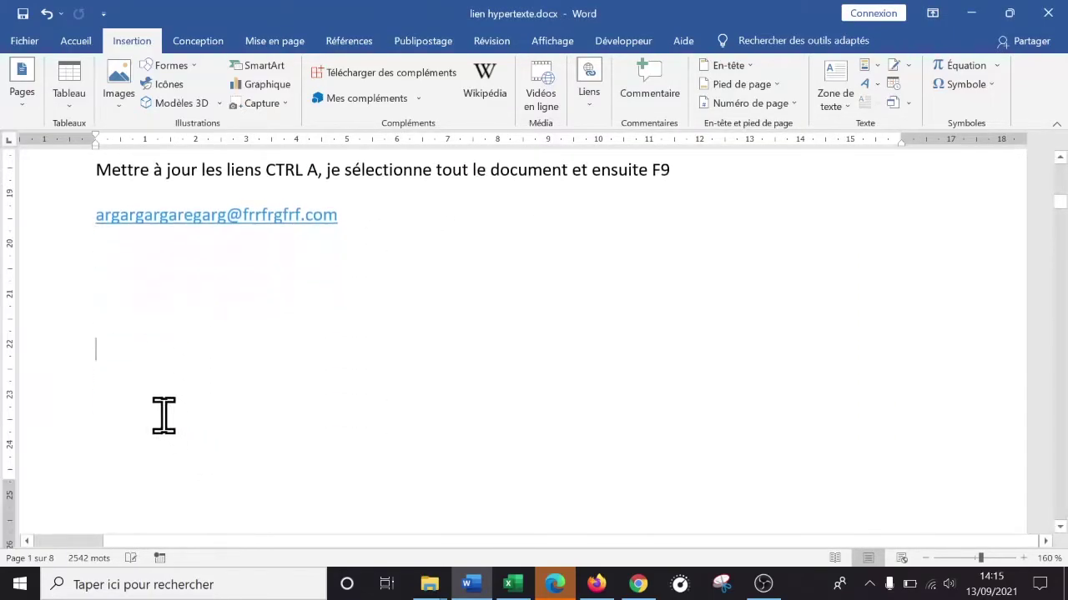
scroll(161, 412, "down", 1)
scroll(162, 412, "up", 2)
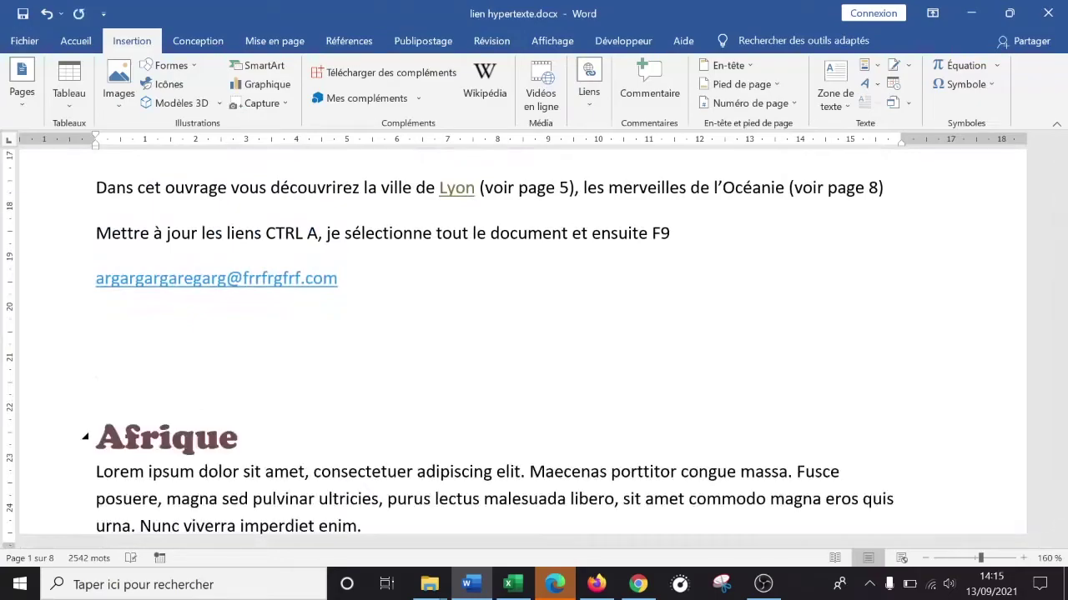
left_click(130, 320)
key("BackSpace")
scroll(555, 305, "up", 2)
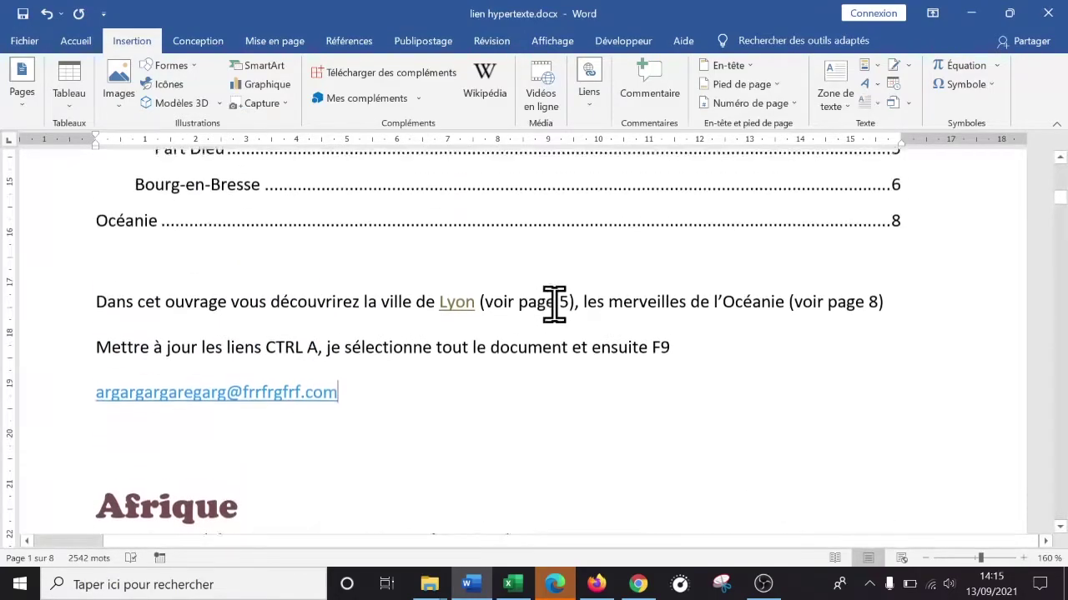
- Follow the e-mail link to launch Mail, then close the Mail app
left_click(187, 412, "ctrl")
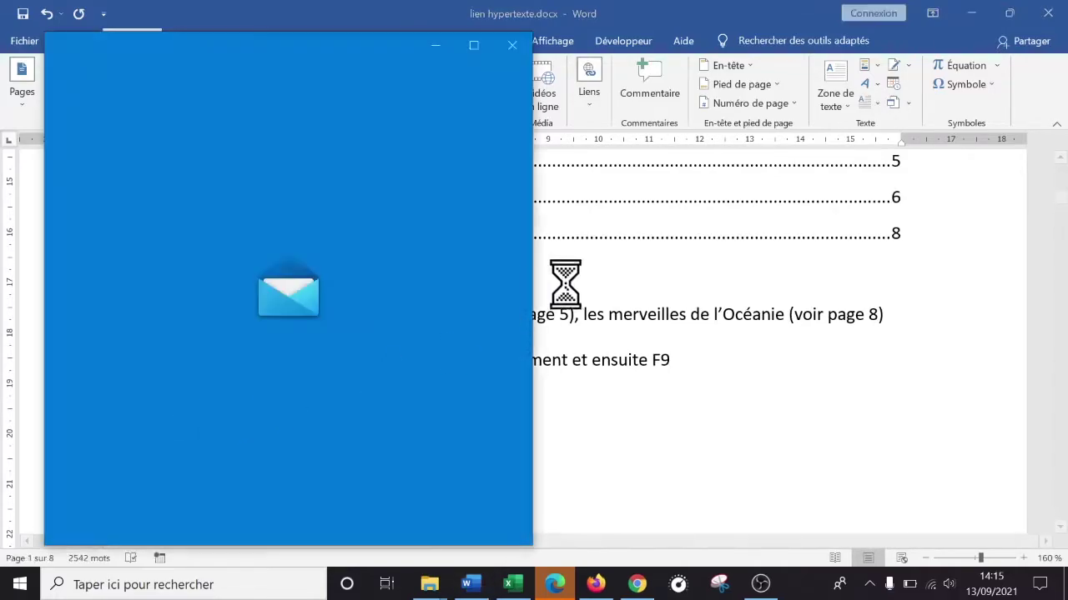
left_click(458, 85)
left_click(512, 45)
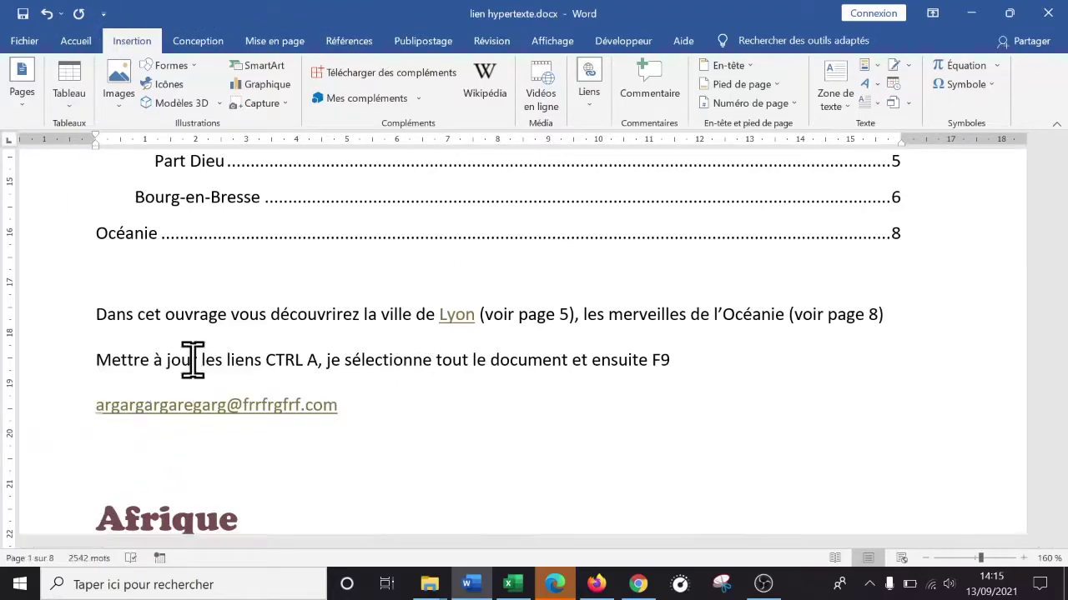
- Save a custom theme colour set with purple for Lien hypertexte visité
left_click(200, 42)
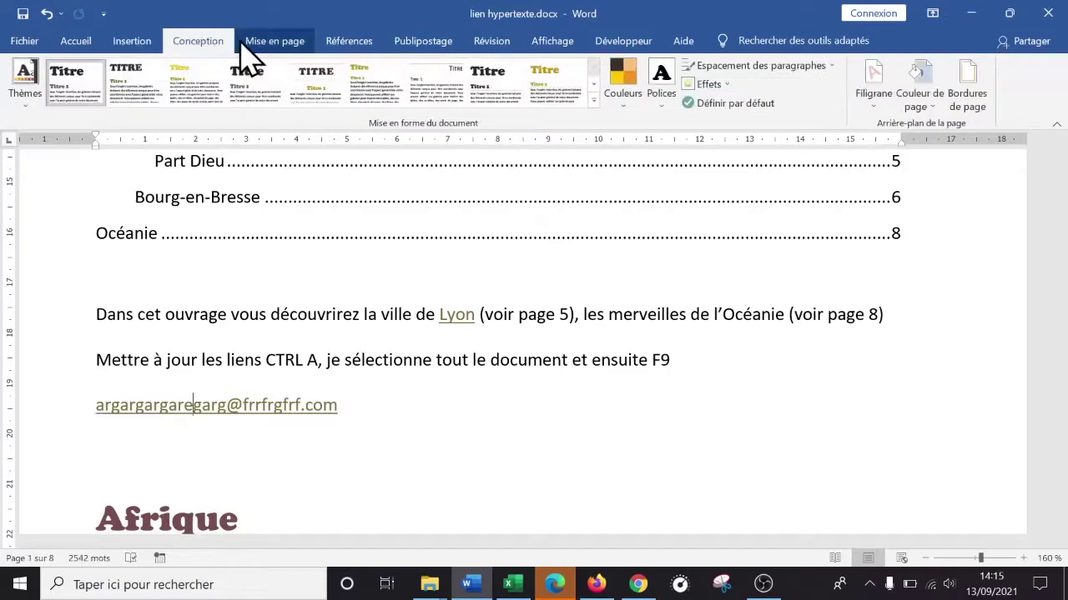
left_click(632, 110)
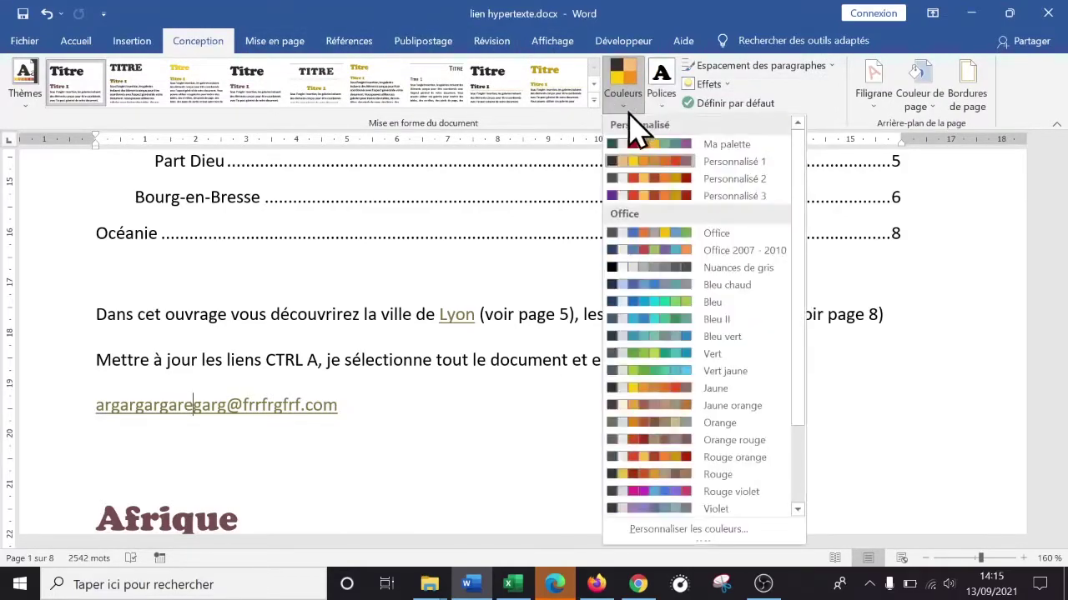
left_click(700, 529)
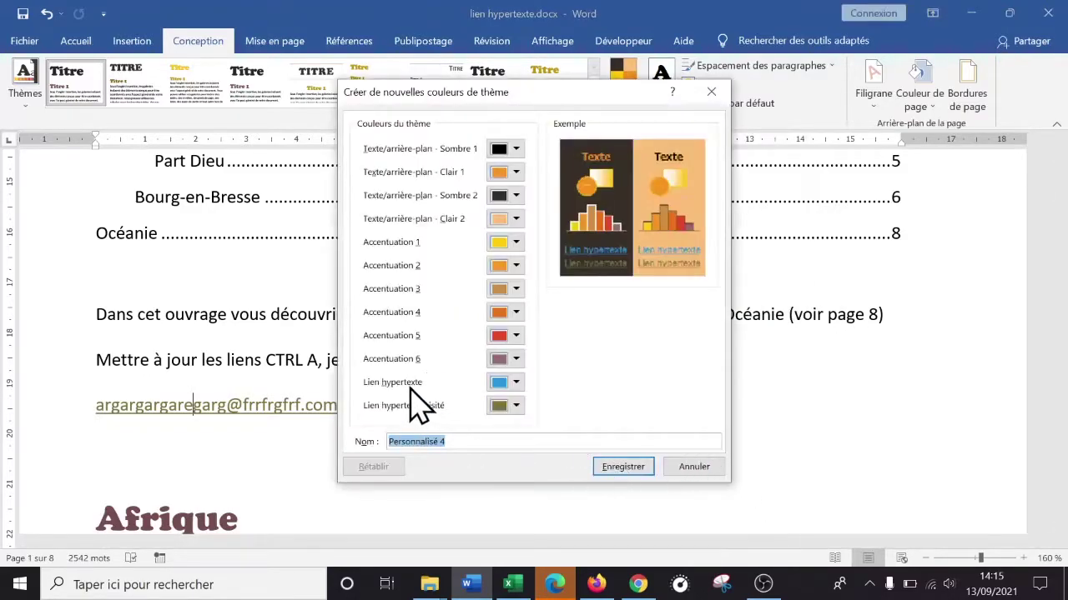
left_click(516, 408)
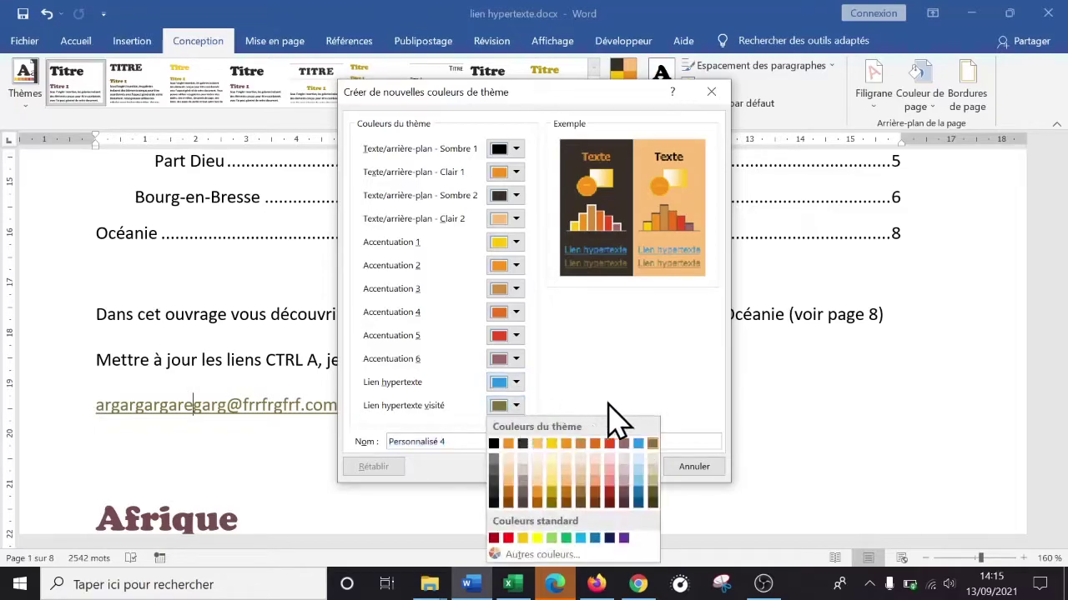
left_click(624, 537)
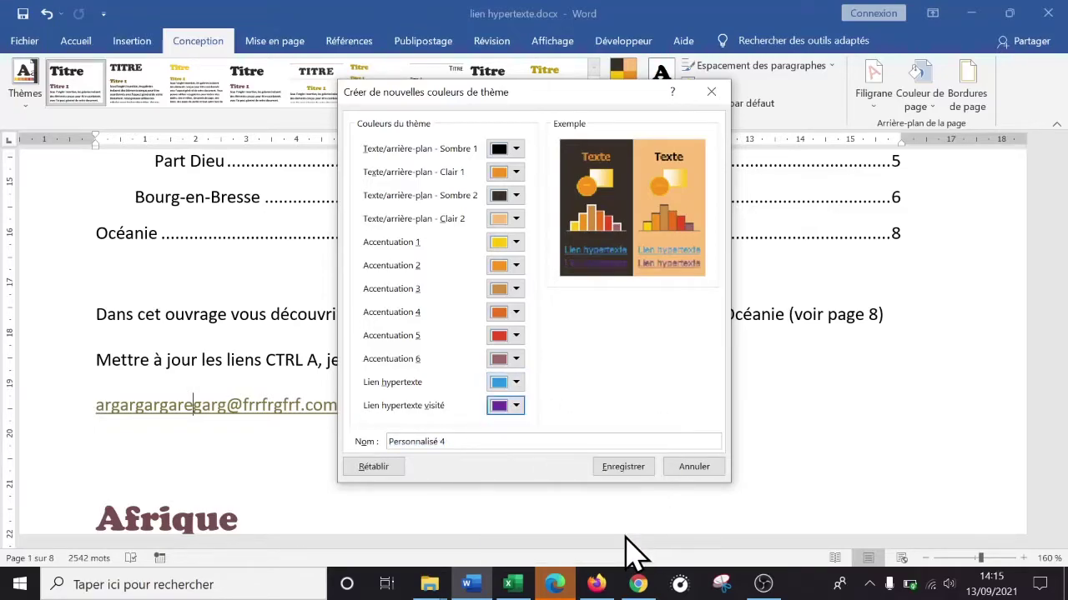
left_click(632, 468)
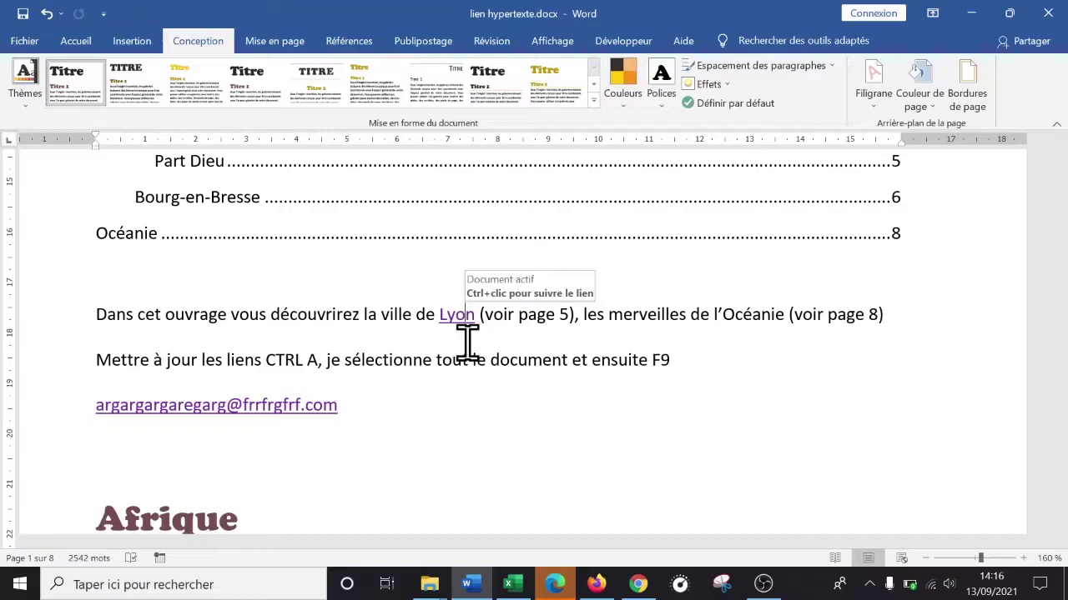
left_click(622, 93)
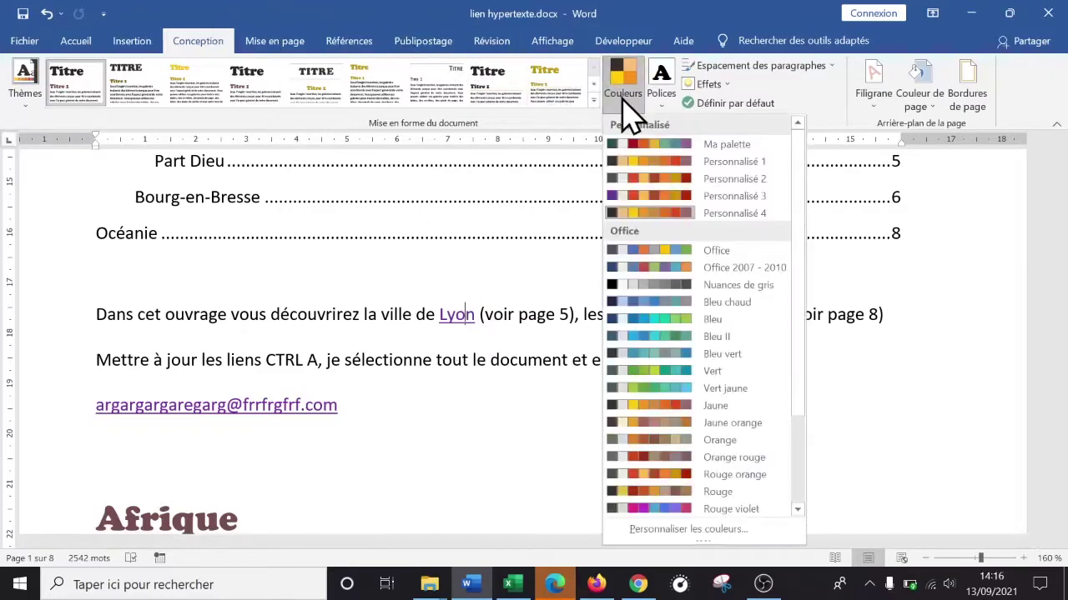
left_click(700, 534)
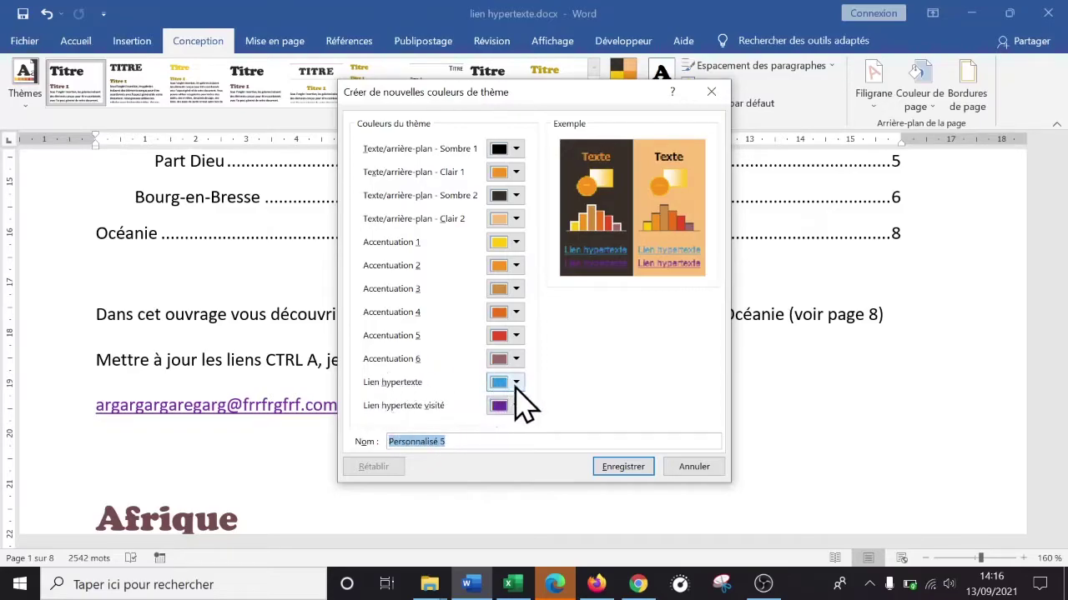
left_click(703, 470)
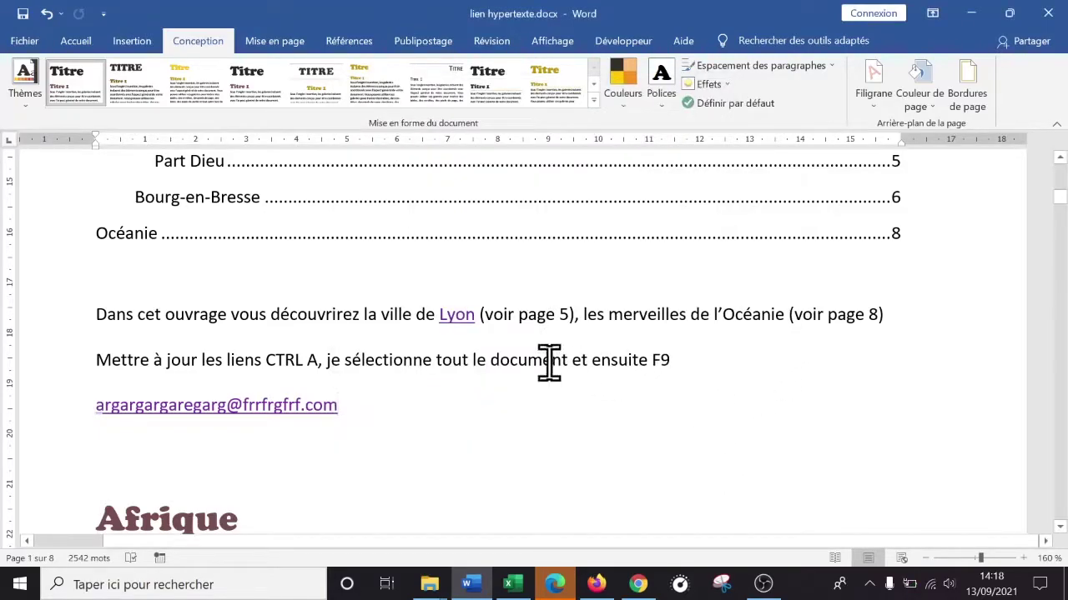
left_click(504, 358)
- Copy sommaire excel.xlsx from the cours excel folder
key("super+d")
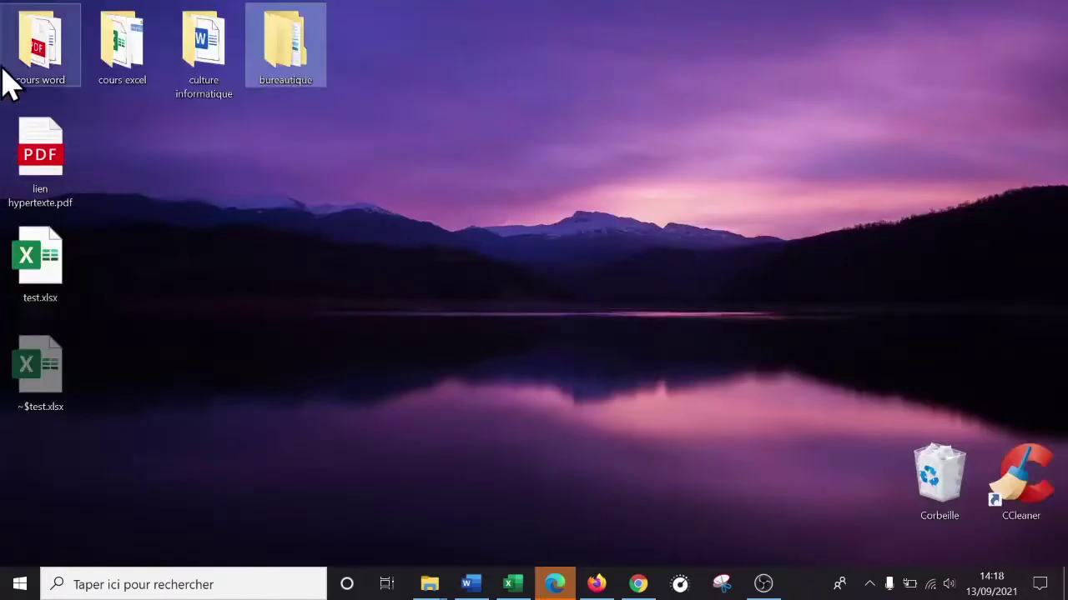
left_click(125, 51)
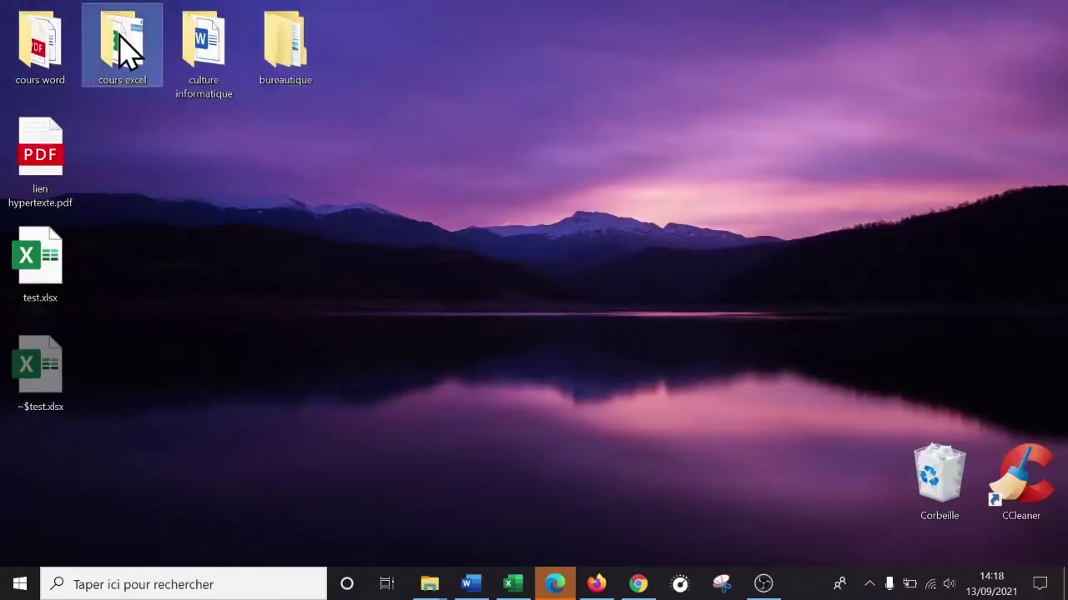
double_click(125, 51)
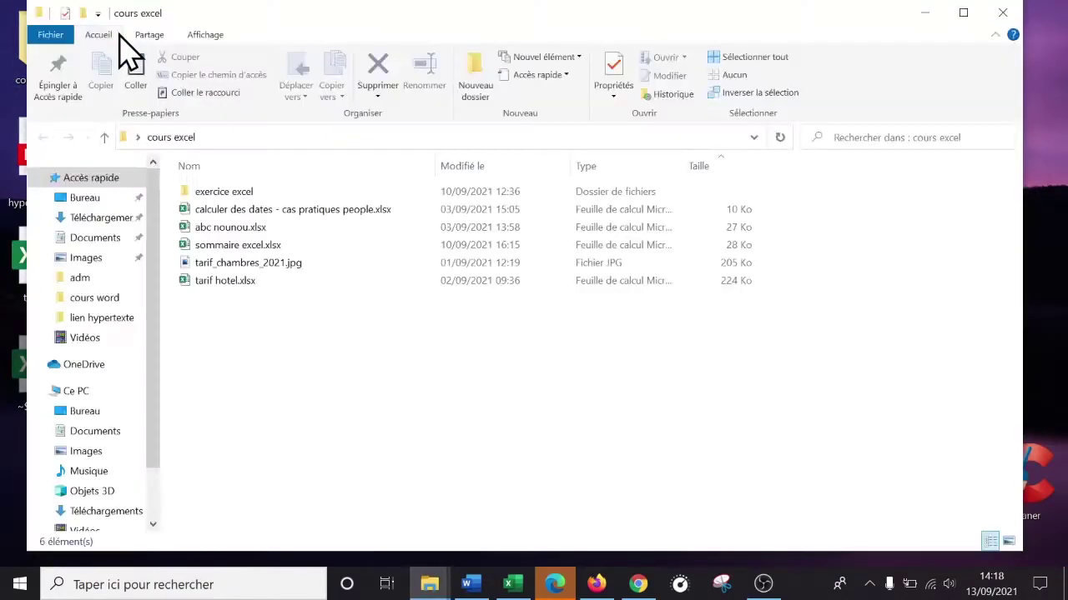
left_click(283, 245)
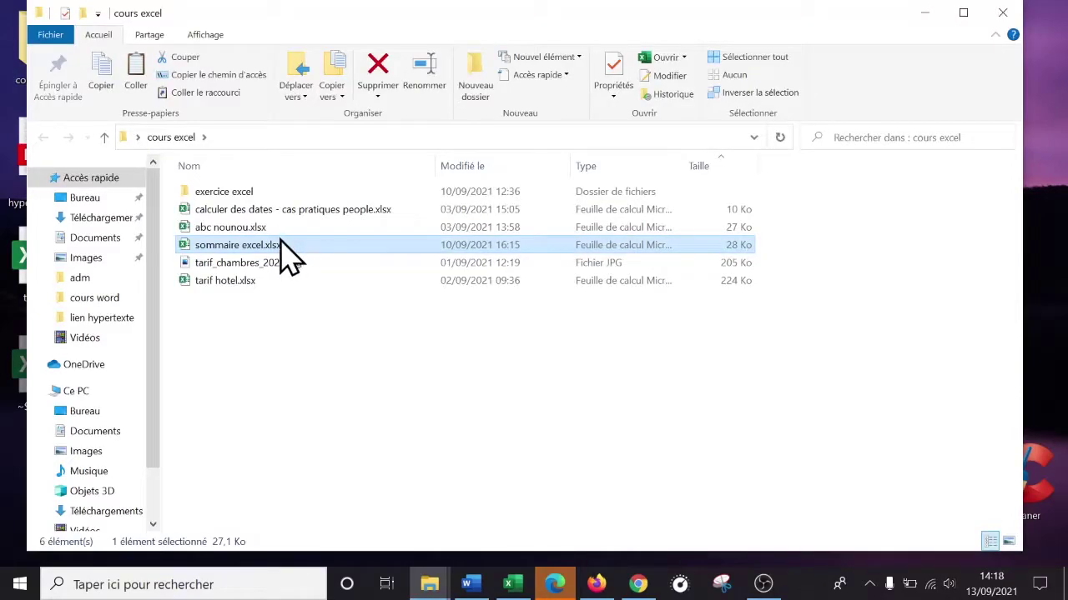
right_click(262, 250)
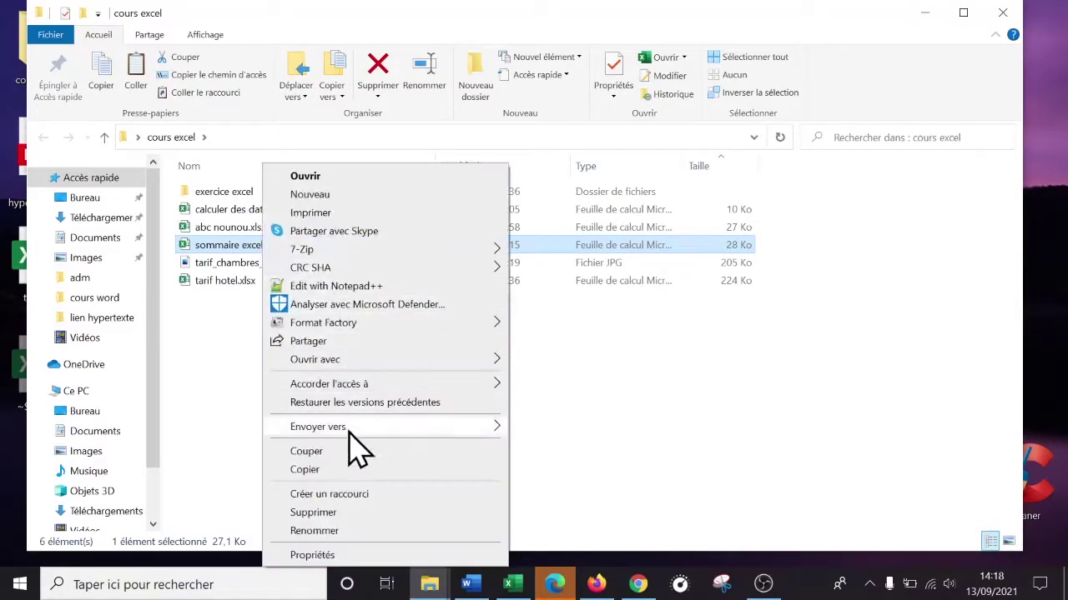
left_click(324, 470)
- Paste the workbook into the bureautique › lien hypertexte folder
left_click_drag(586, 25, 859, 58)
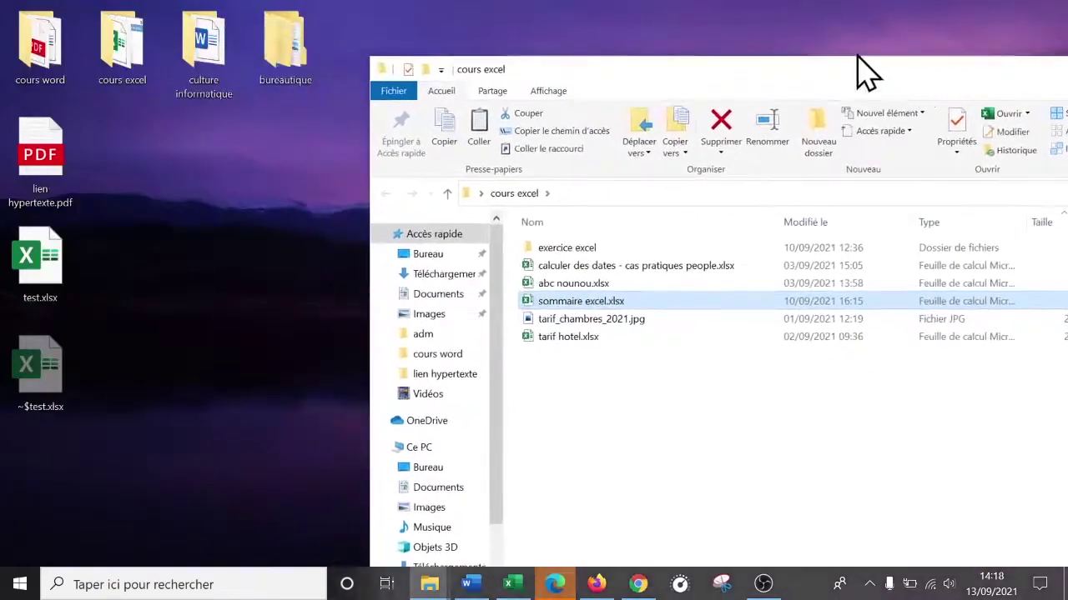
double_click(285, 42)
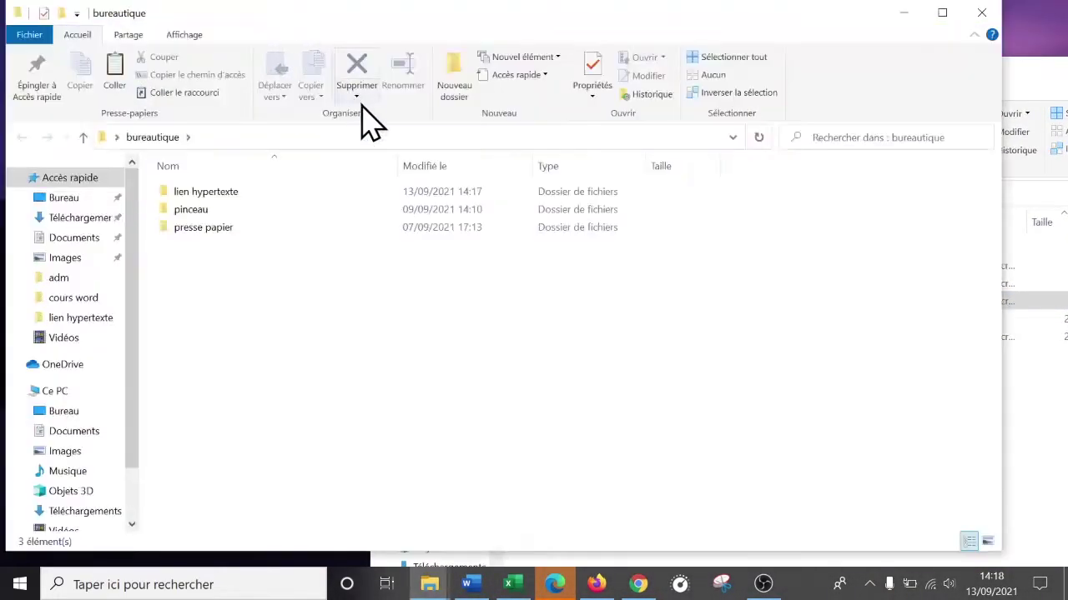
double_click(217, 192)
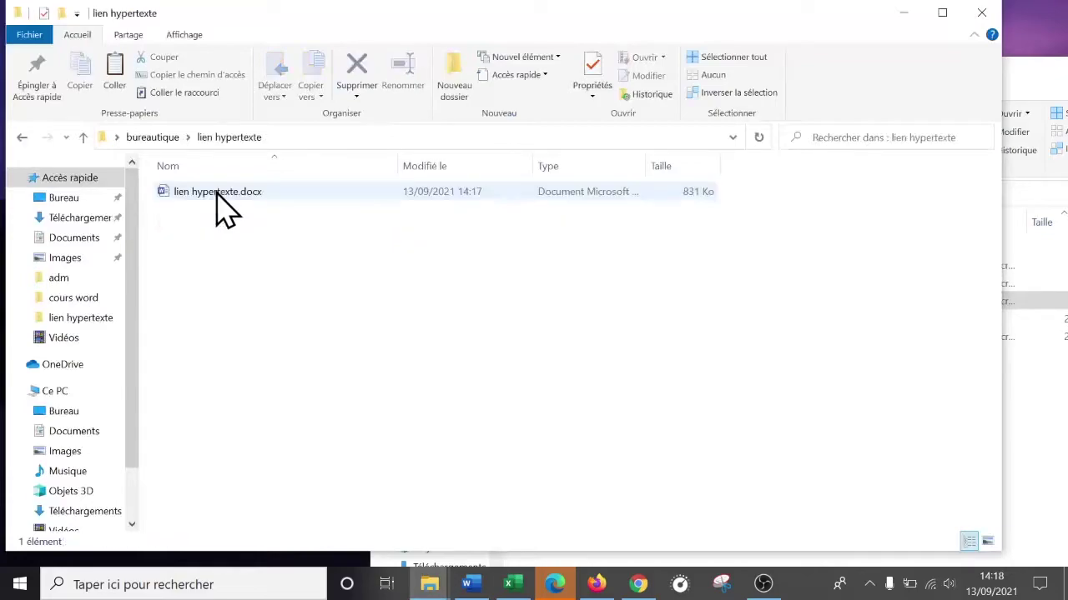
right_click(248, 260)
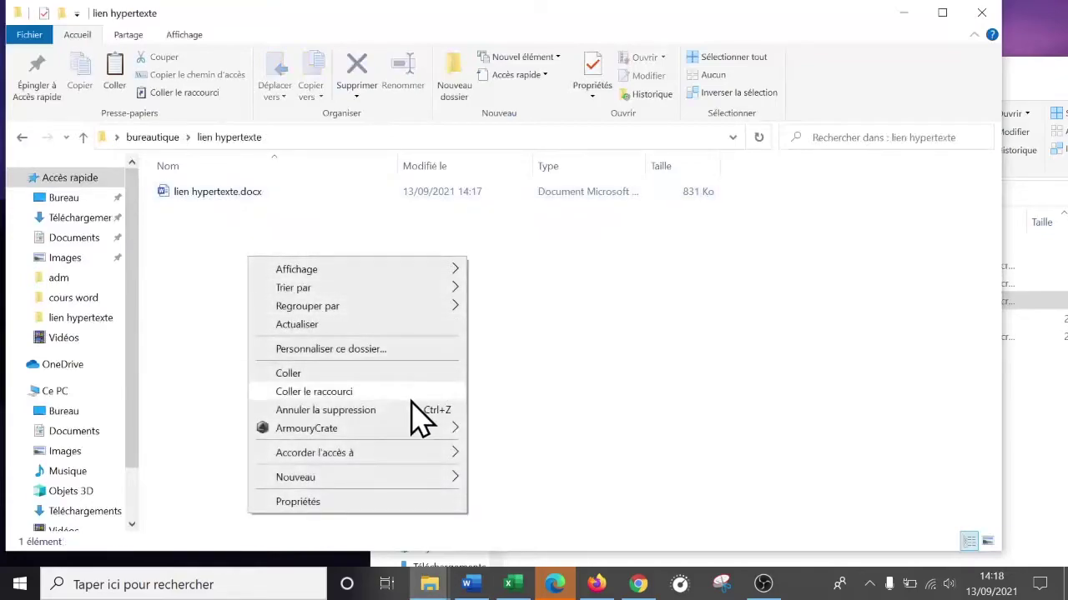
left_click(332, 373)
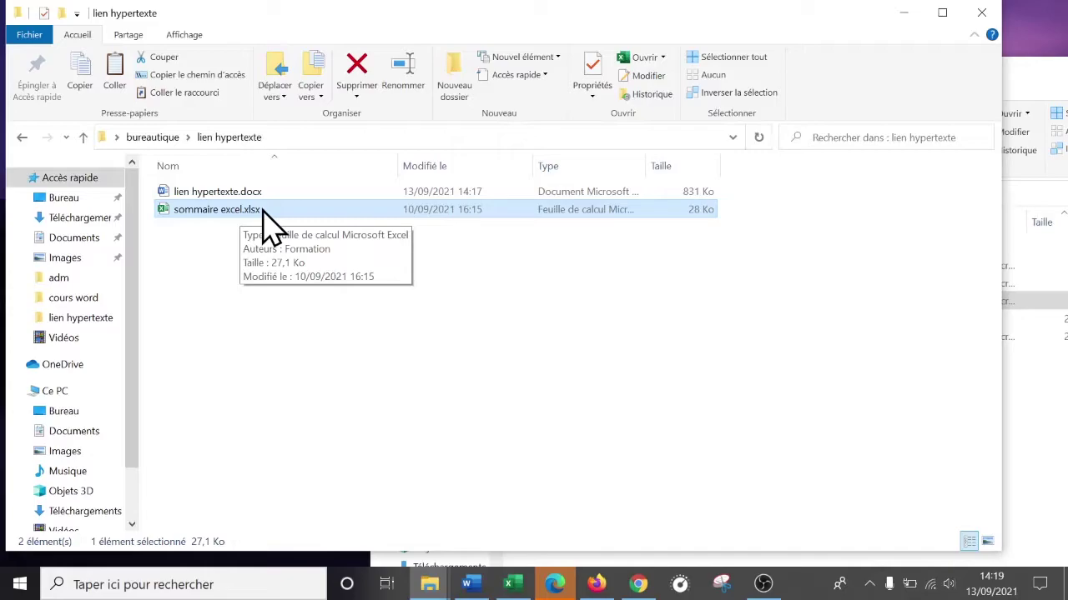
- Open sommaire excel.xlsx maximized on the sommaire sheet with a wider sheet-tab area
double_click(216, 211)
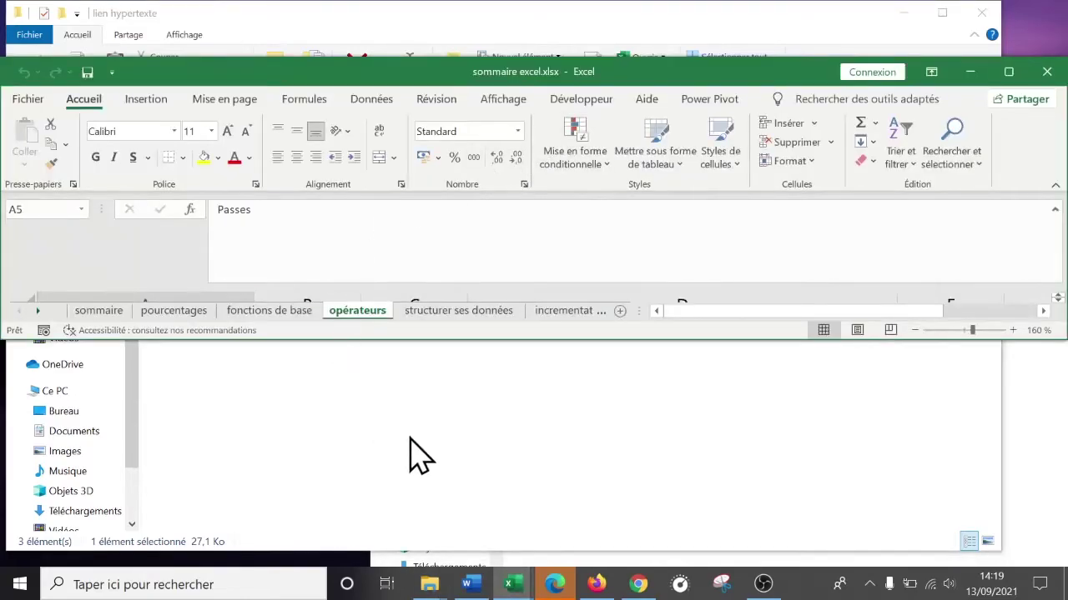
left_click(1009, 72)
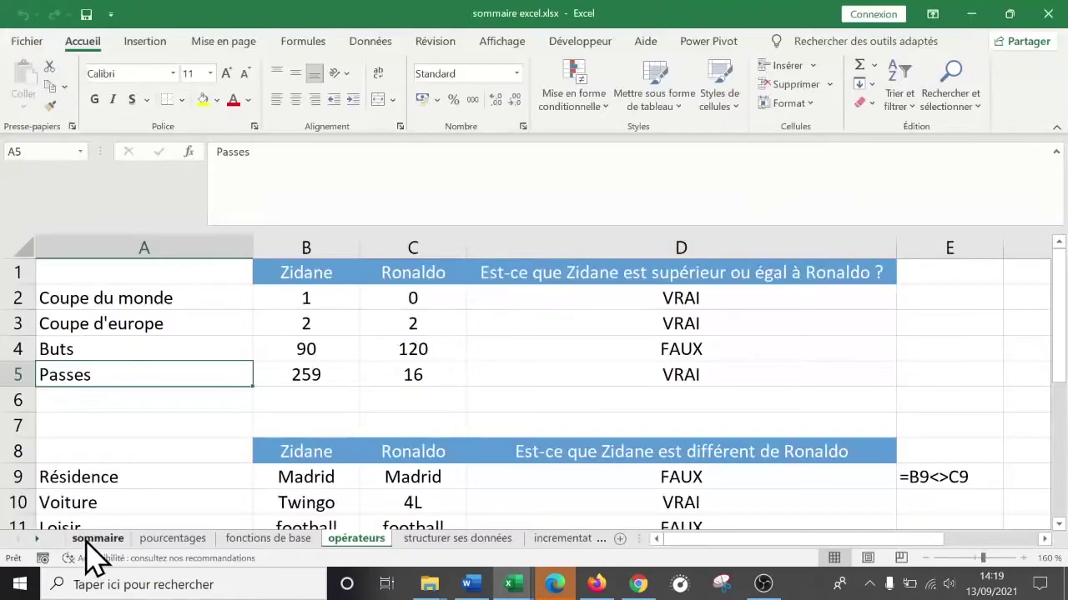
left_click(93, 540)
scroll(392, 417, "up", 1)
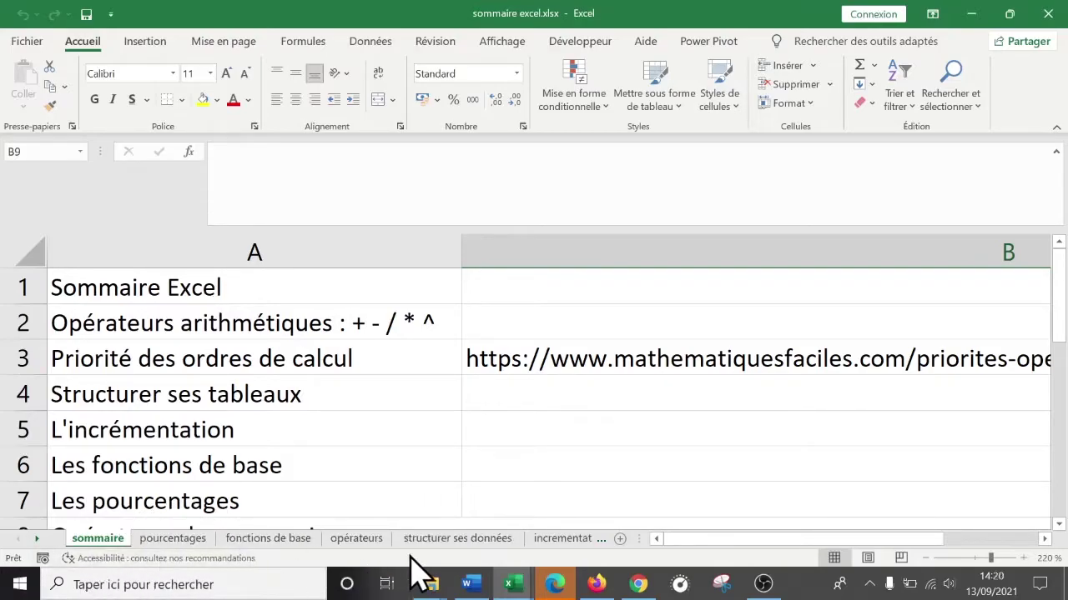
left_click(38, 538)
left_click(18, 538)
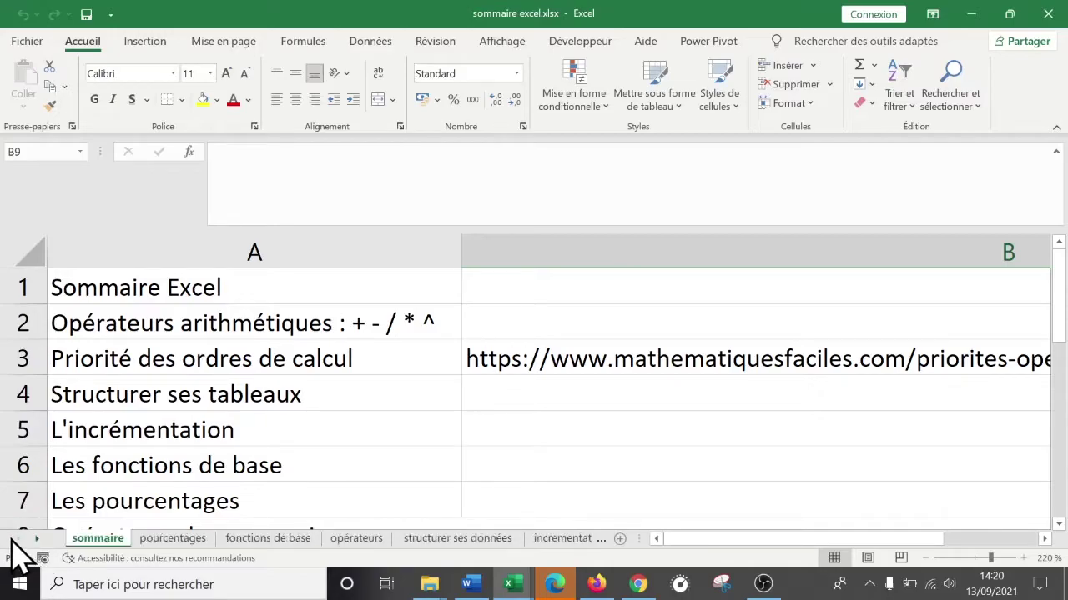
left_click(37, 538)
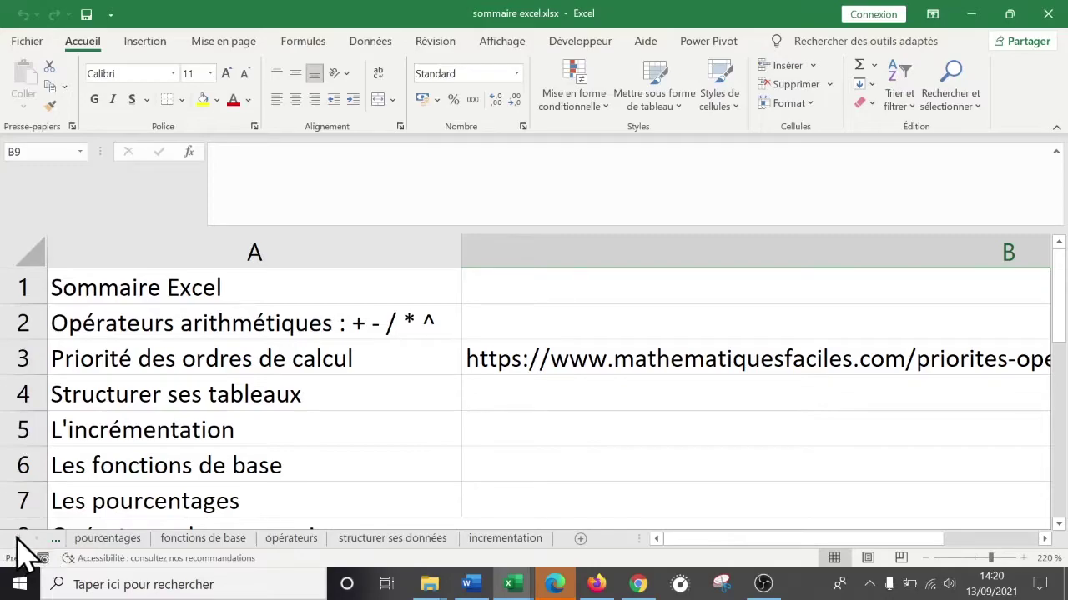
left_click(55, 538)
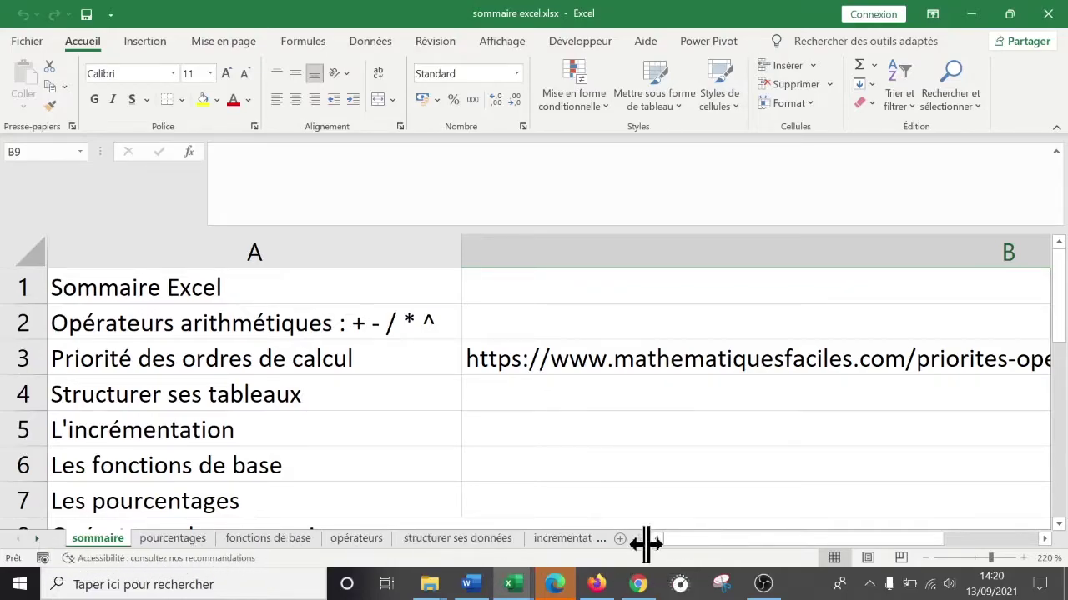
left_click_drag(638, 541, 660, 539)
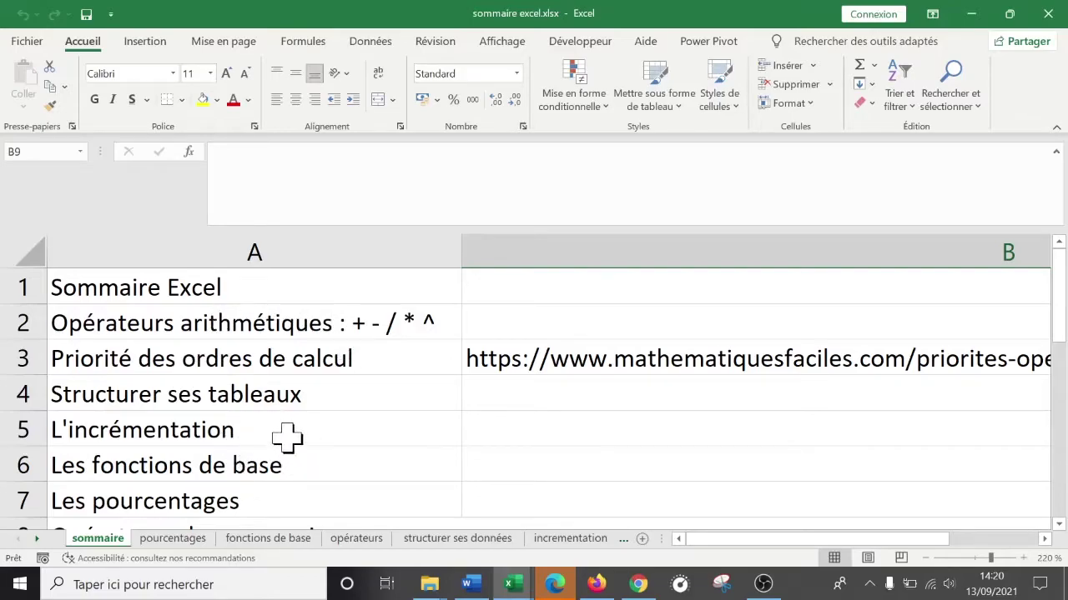
left_click(236, 320)
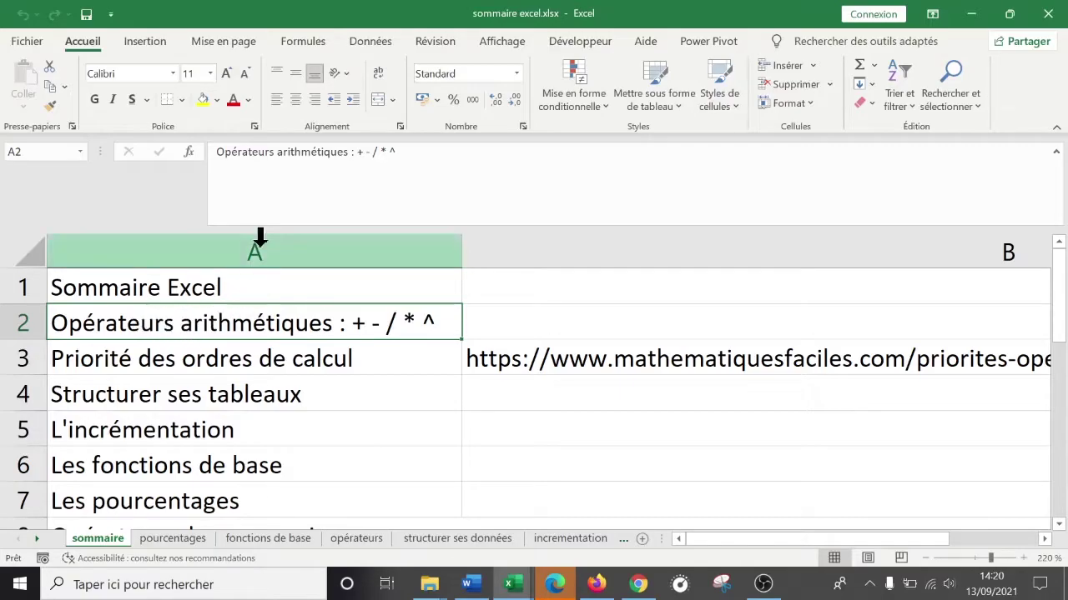
- Link 'Opérateurs arithmétiques' in A2 to the opérateurs sheet via Emplacement dans ce document
right_click(232, 322)
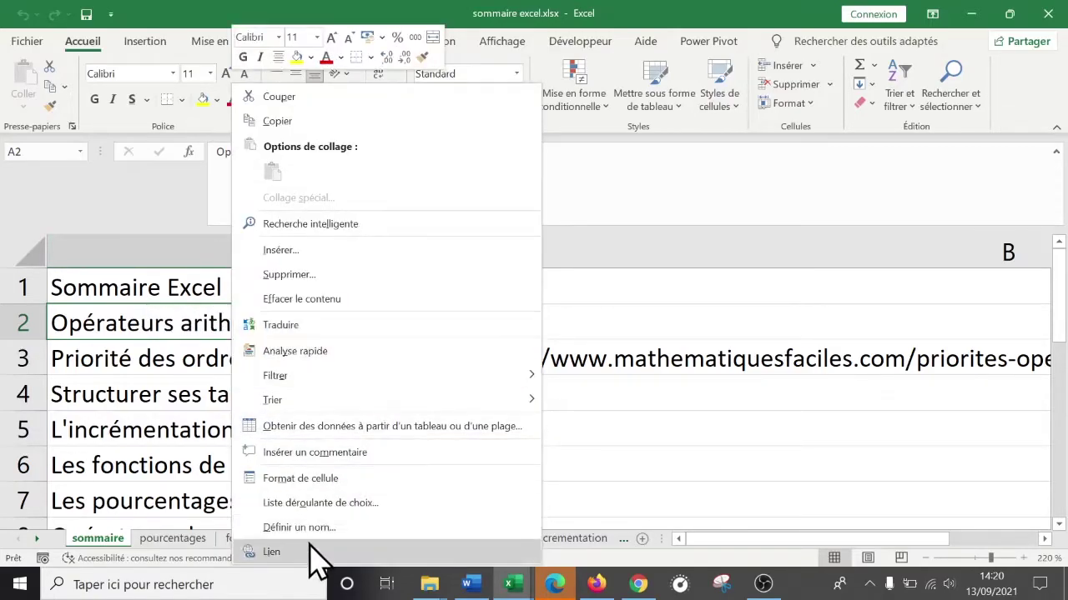
left_click(145, 42)
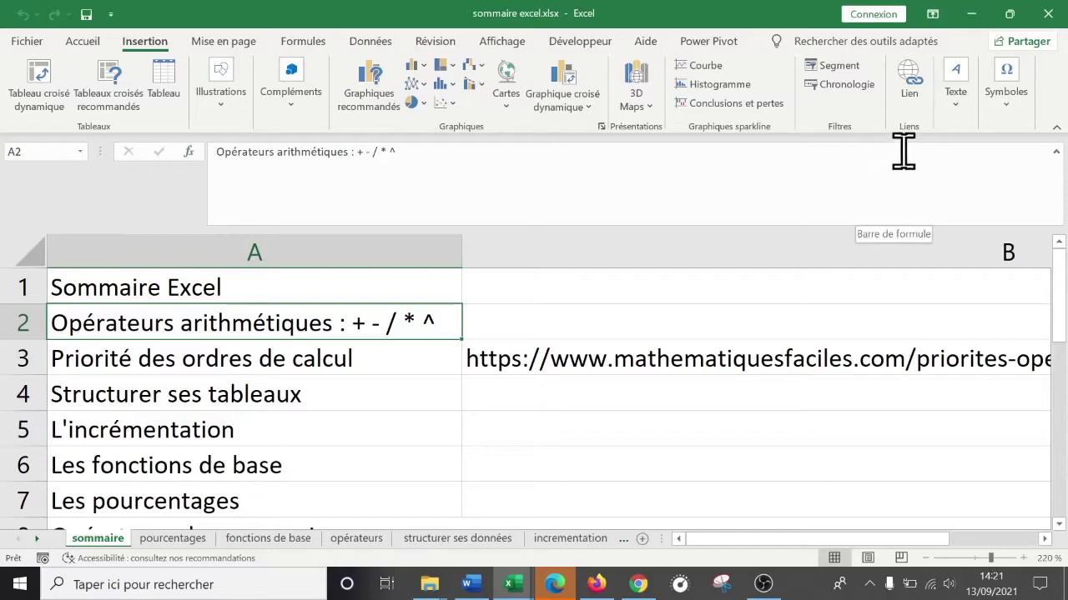
left_click(911, 100)
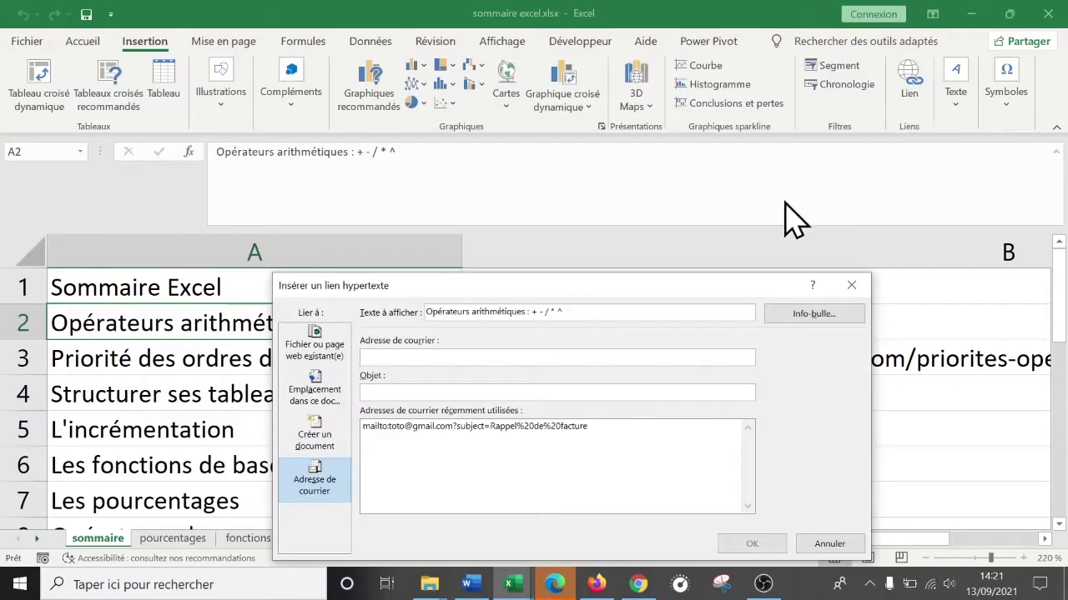
left_click_drag(667, 289, 739, 161)
left_click(388, 219)
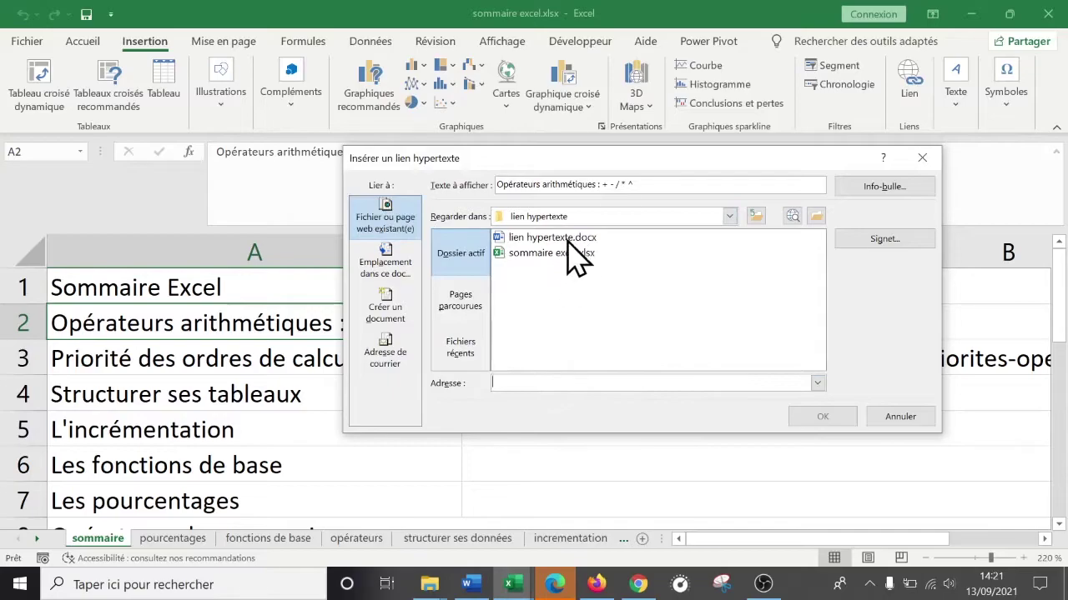
left_click(382, 263)
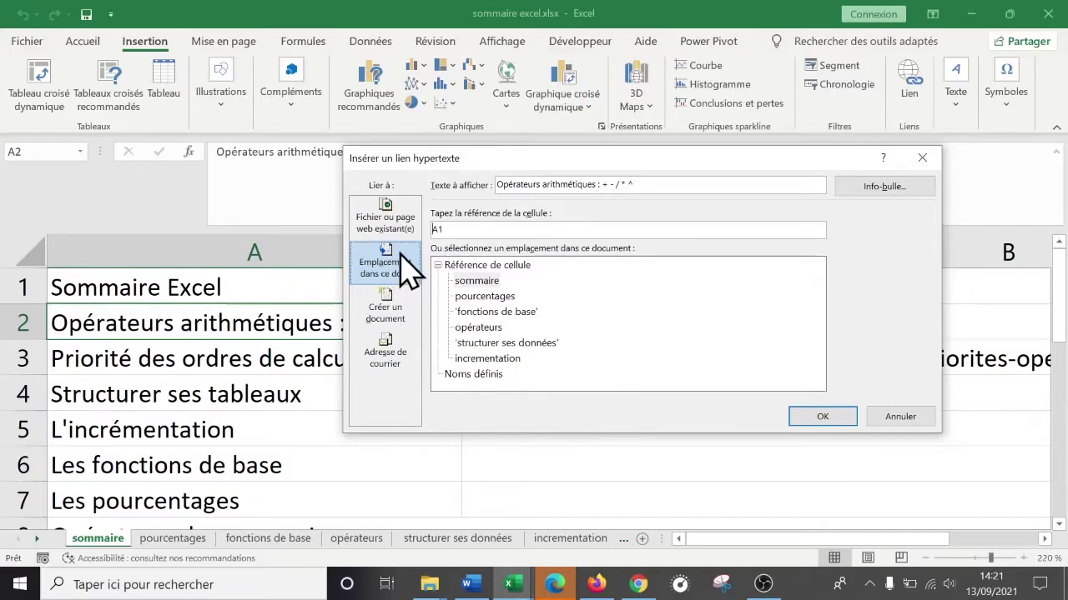
left_click(480, 328)
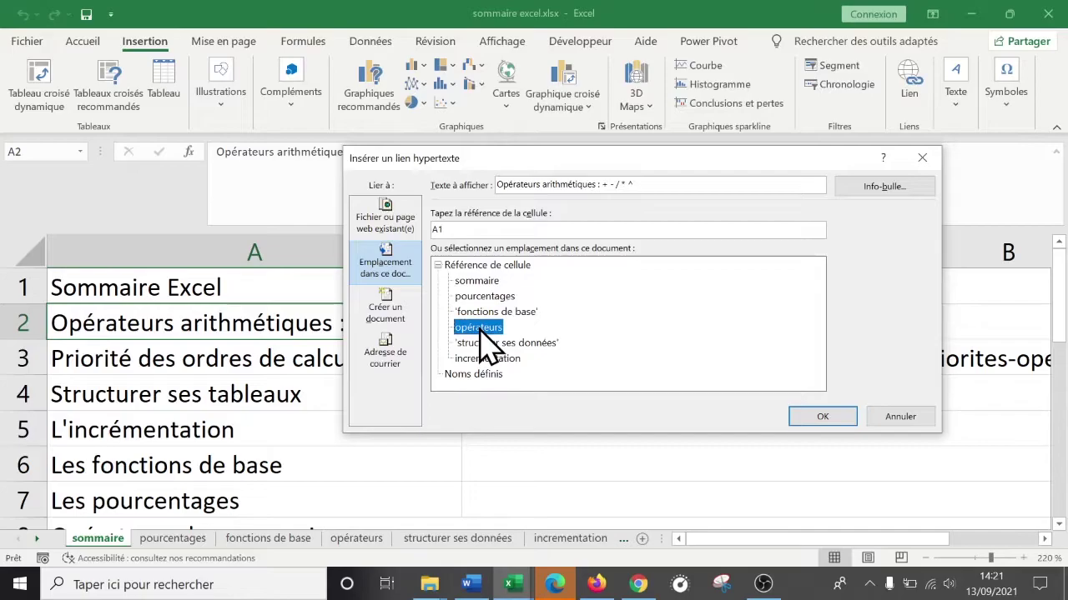
left_click(824, 424)
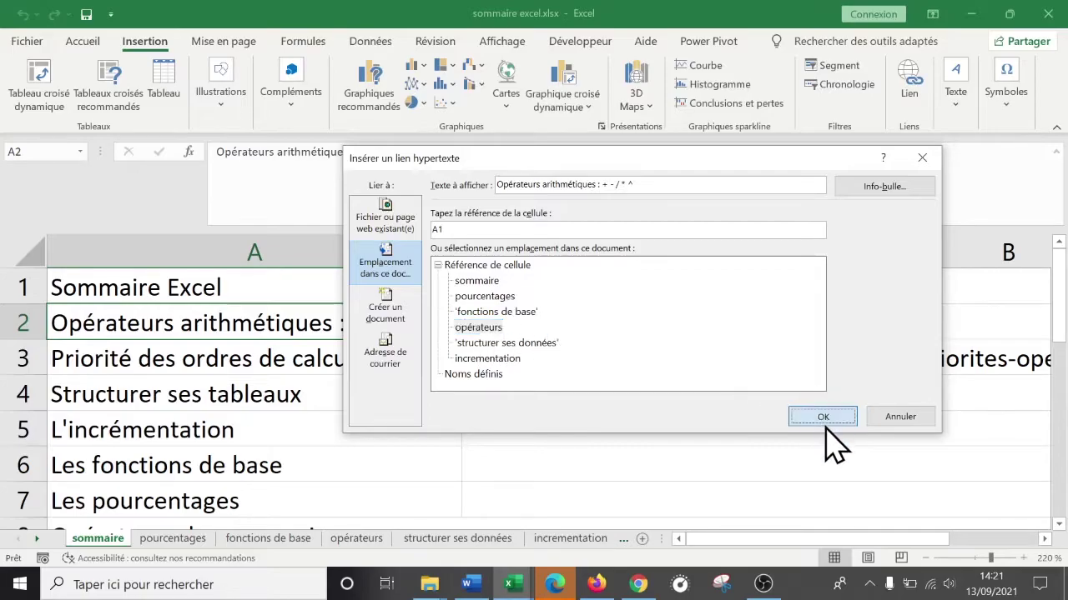
left_click(469, 498)
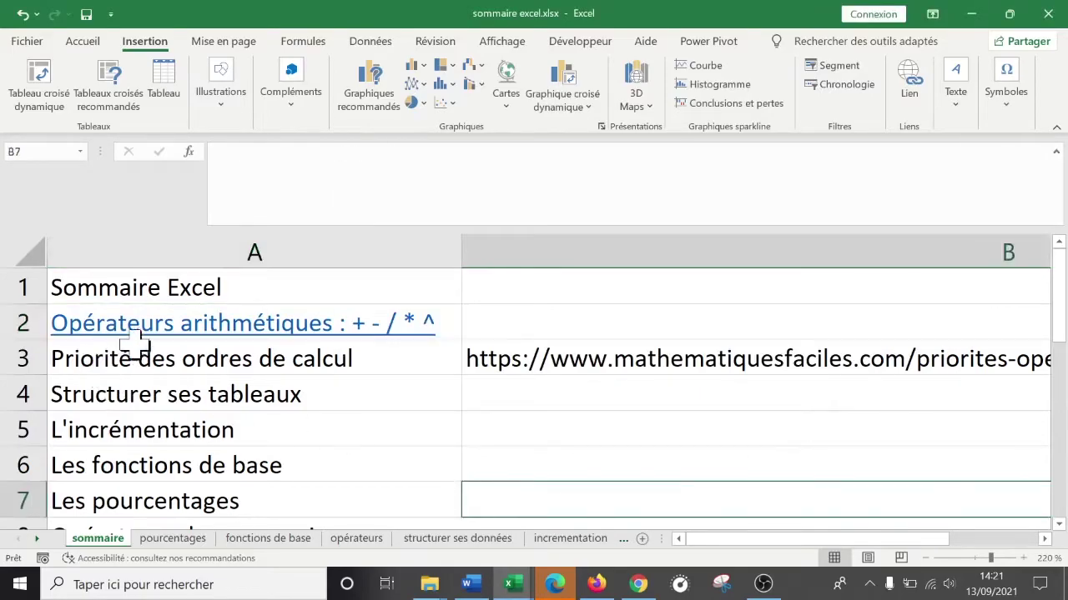
- Test the A2 link, then return to the sommaire sheet and select A5
mouse_move(200, 332)
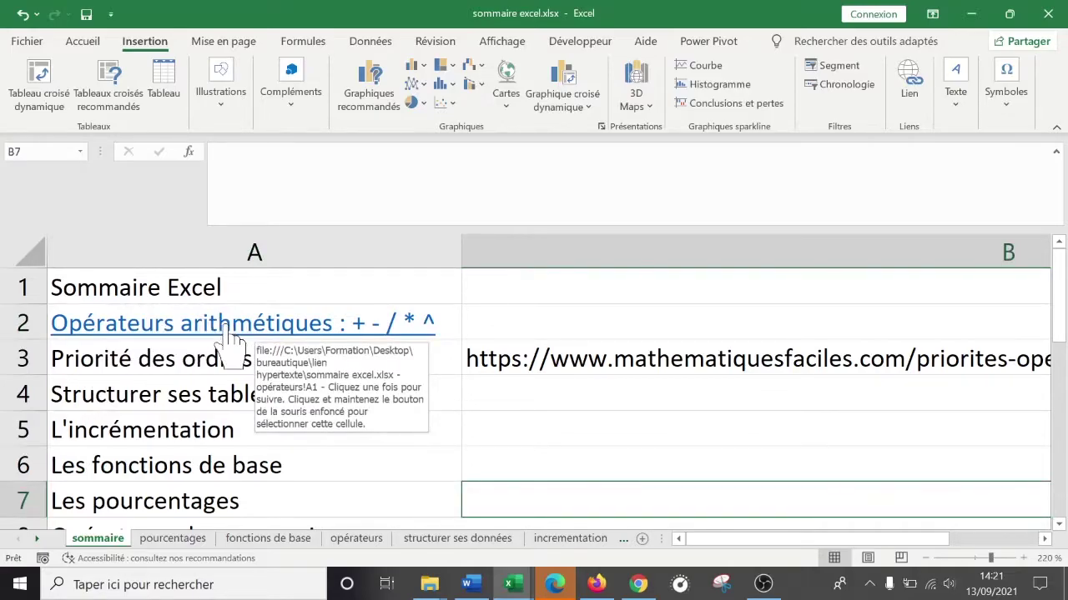
left_click(232, 335)
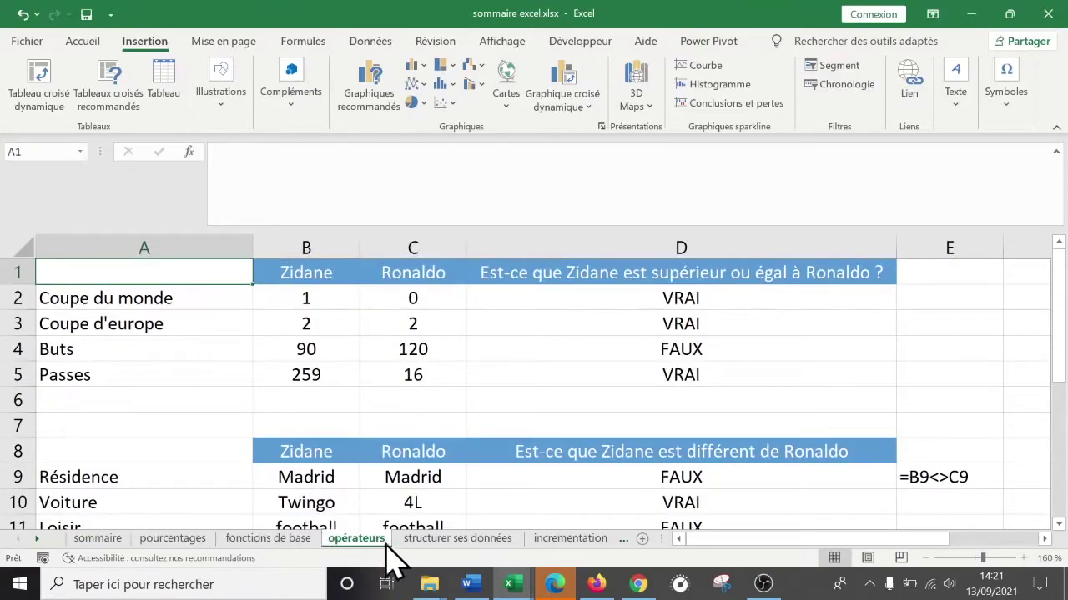
left_click(313, 539)
left_click(327, 539)
left_click(98, 540)
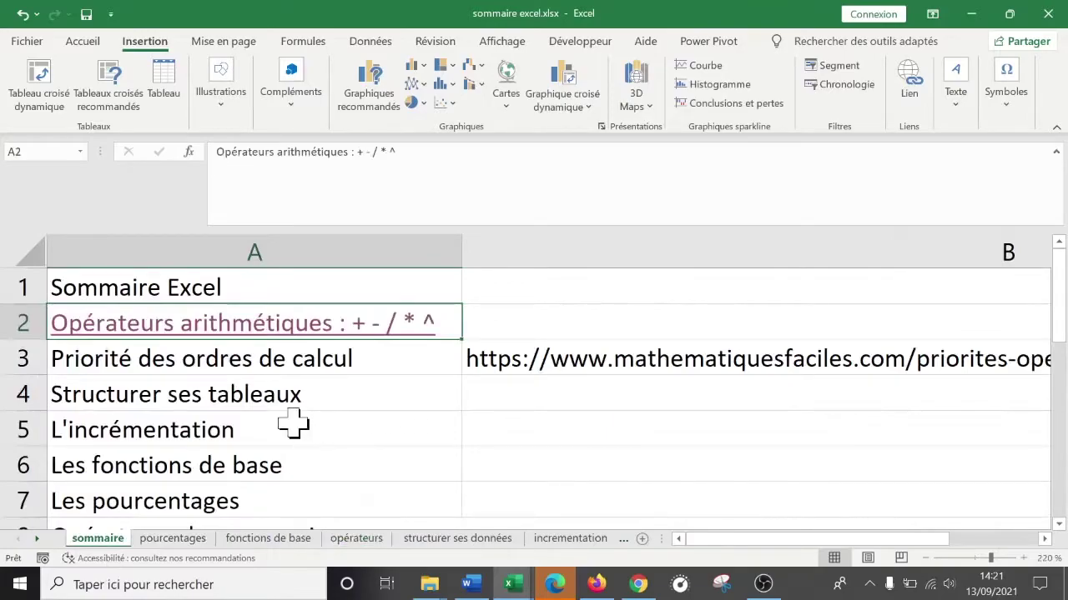
left_click(225, 427)
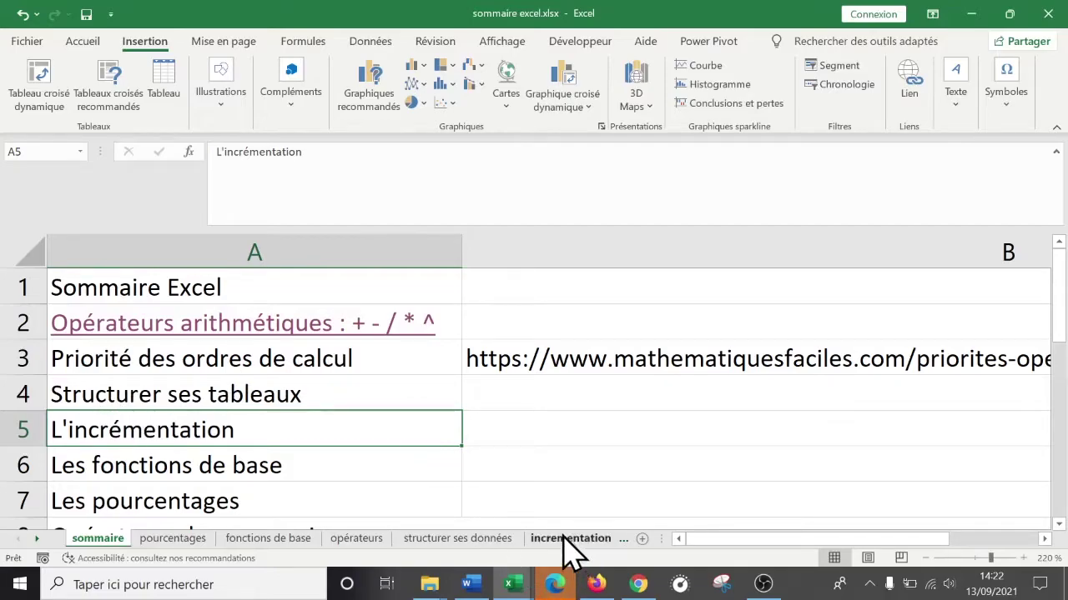
- Link L'incrémentation in A5 to the incrementation sheet and follow the new link
right_click(266, 428)
left_click(318, 552)
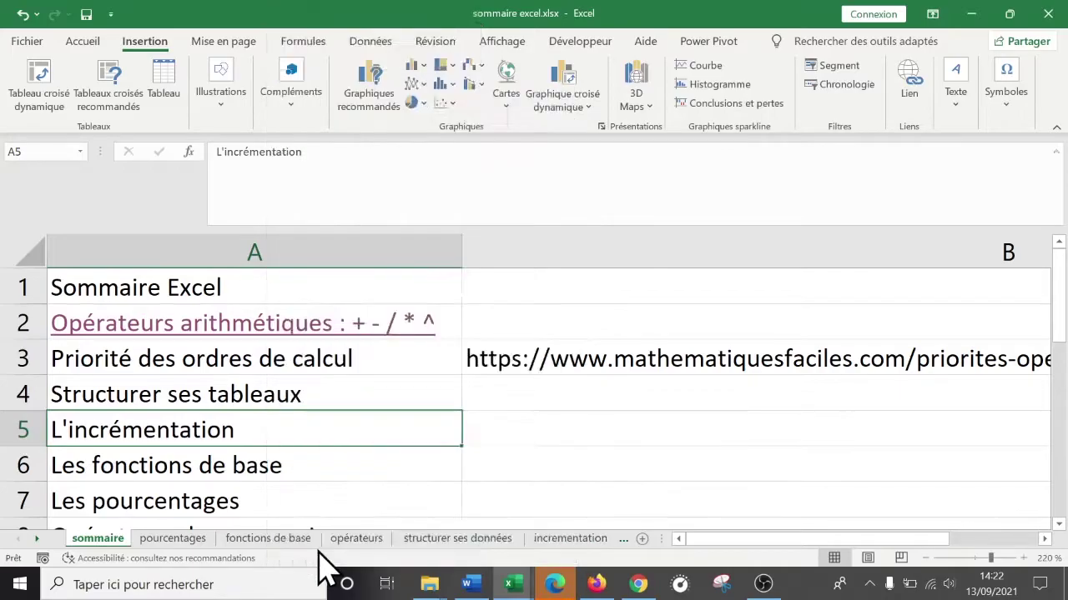
left_click_drag(308, 291, 666, 125)
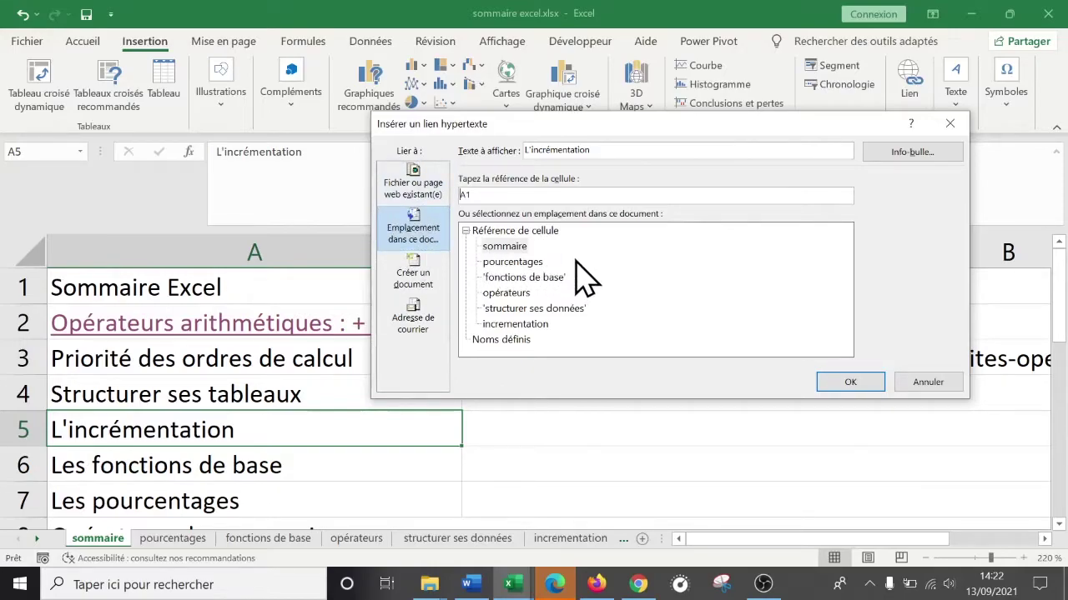
left_click(520, 327)
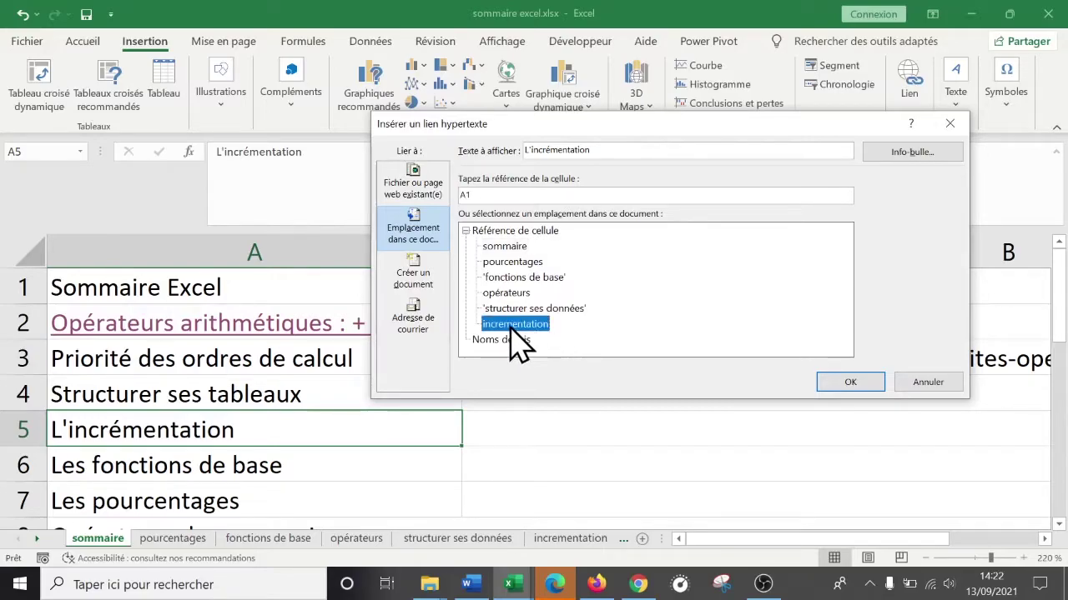
left_click(860, 385)
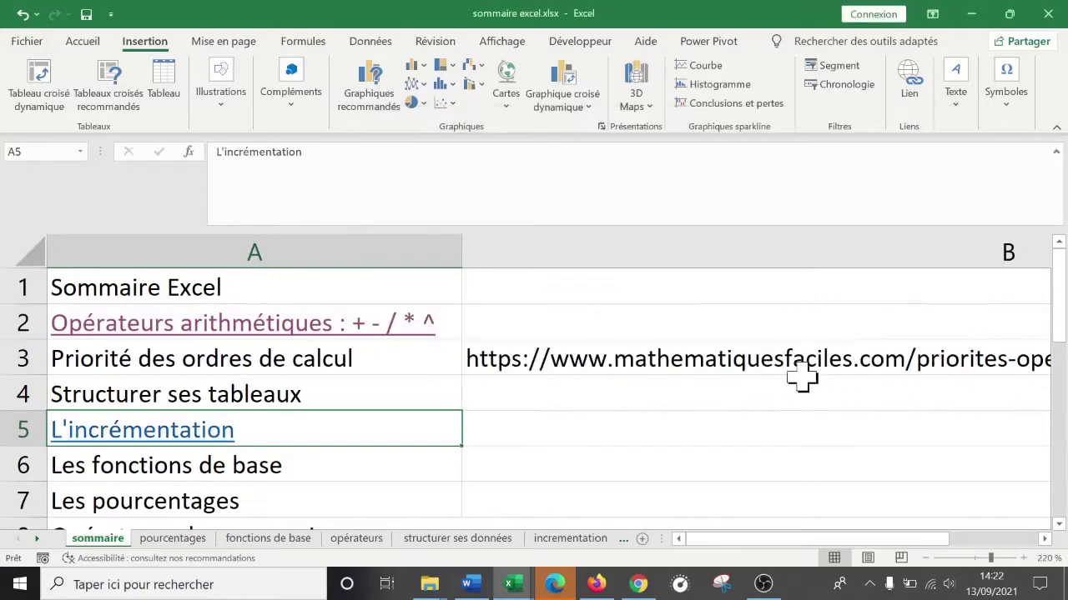
left_click(150, 432)
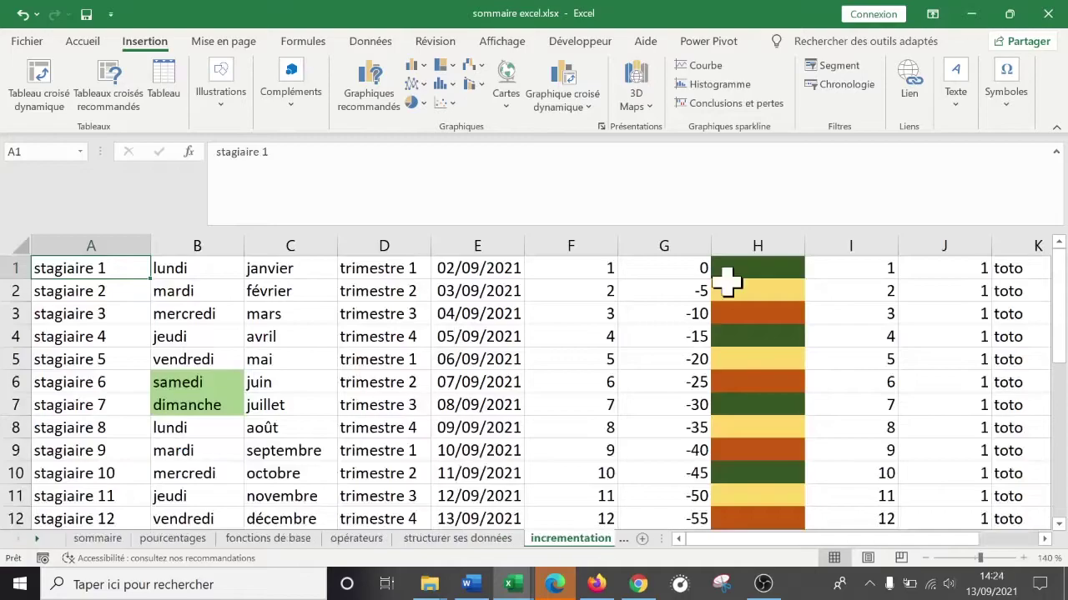
- Return to the sommaire sheet and select Les pourcentages in A7
left_click(105, 545)
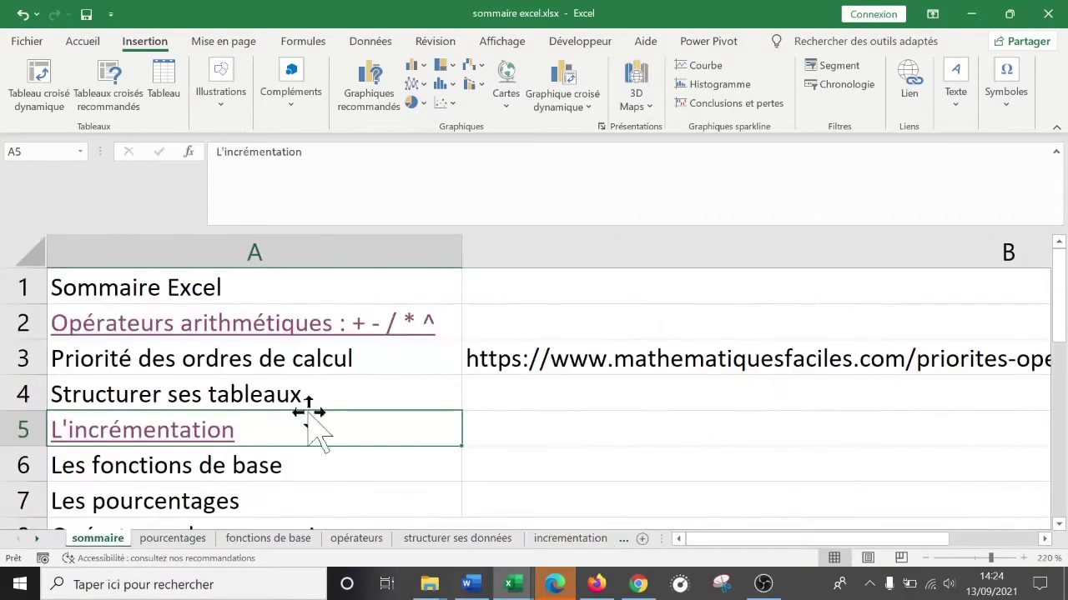
left_click(305, 464)
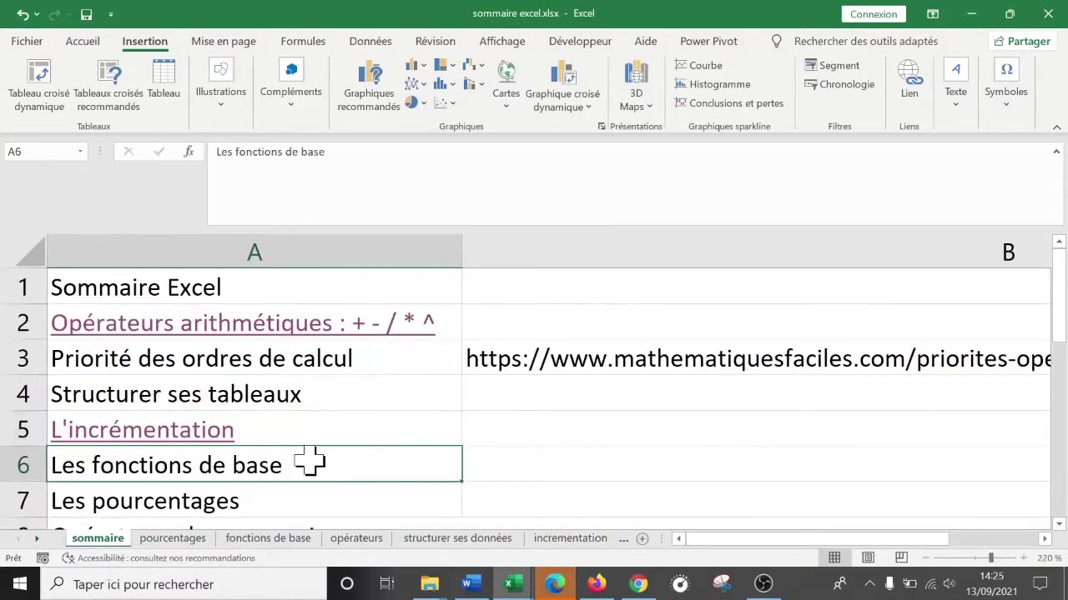
scroll(342, 446, "down", 2)
scroll(351, 434, "up", 1)
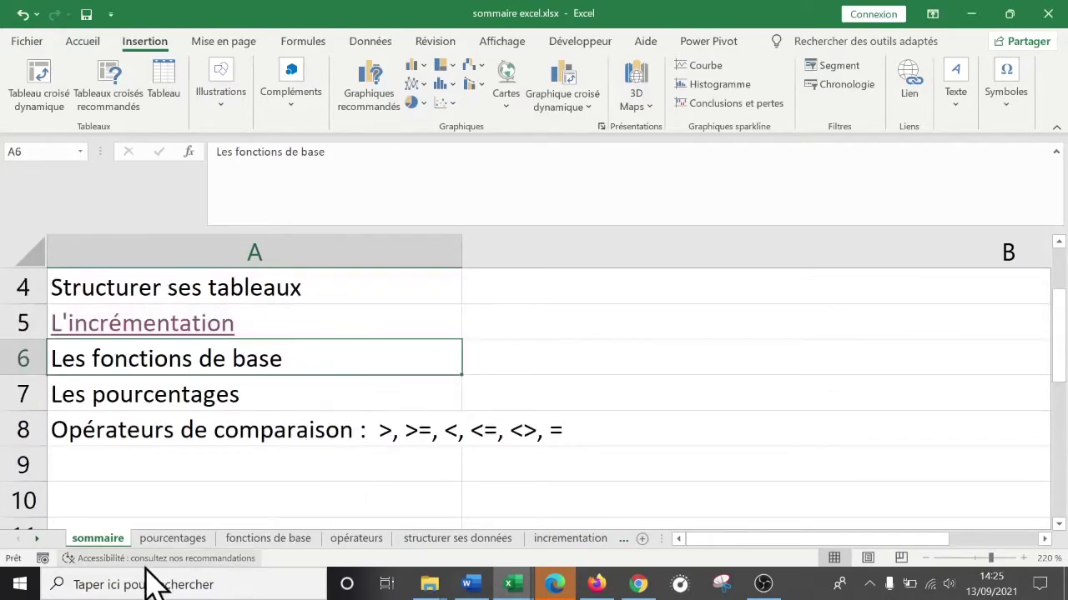
left_click(36, 539)
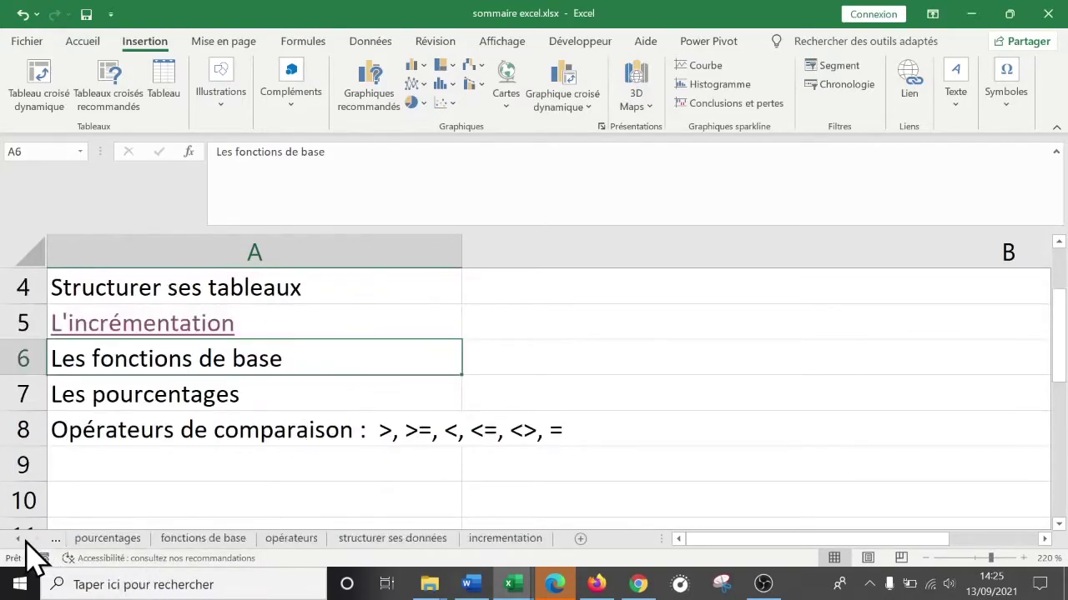
left_click(15, 539)
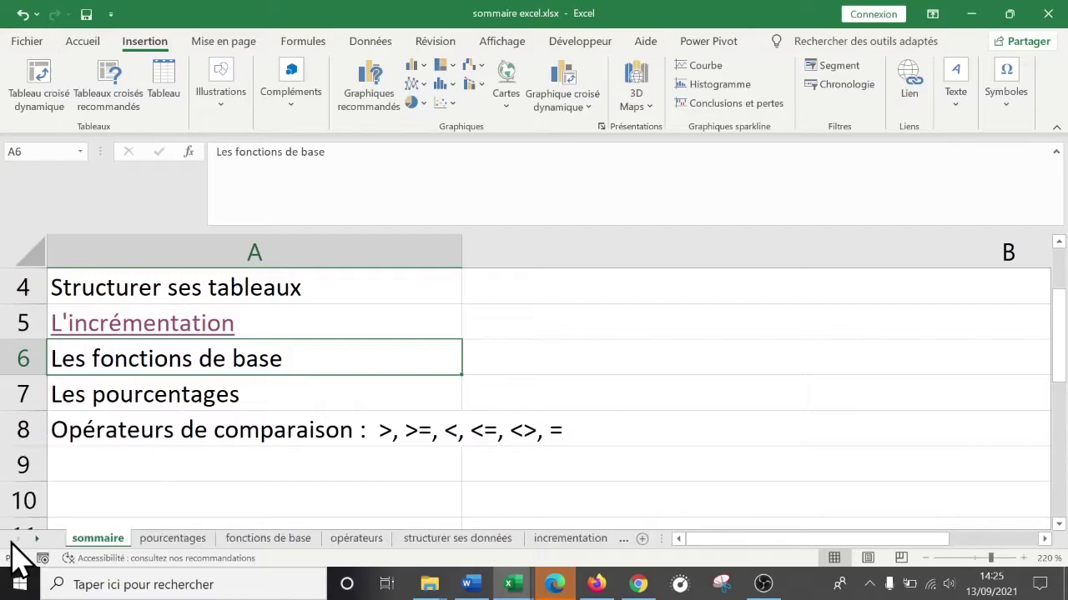
left_click(250, 394)
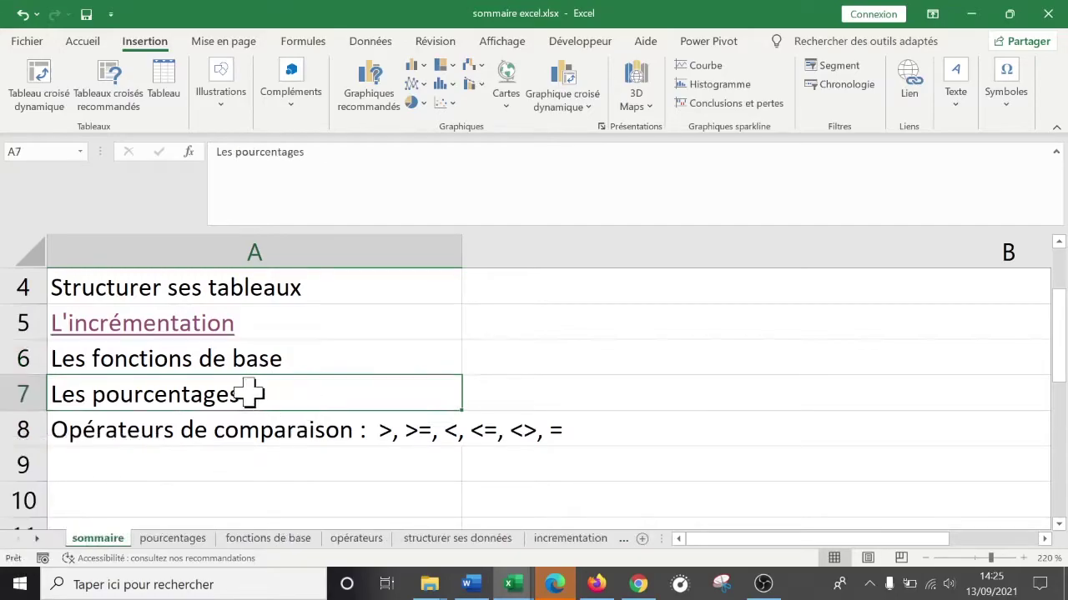
- Link A7 to cell C50 on the pourcentages sheet
right_click(240, 394)
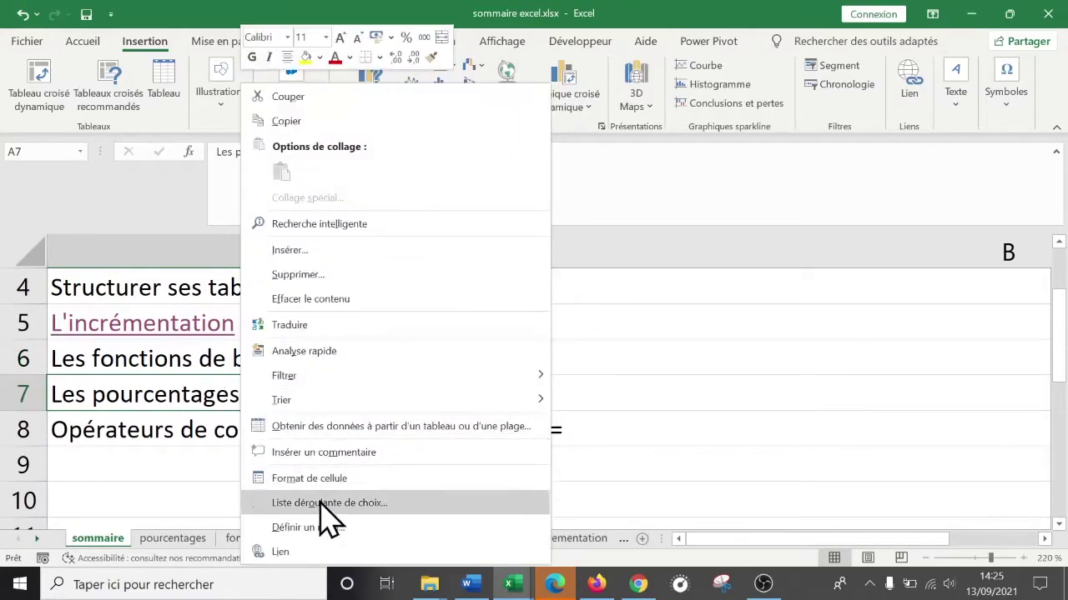
left_click(304, 550)
left_click_drag(334, 288, 745, 162)
left_click(575, 299)
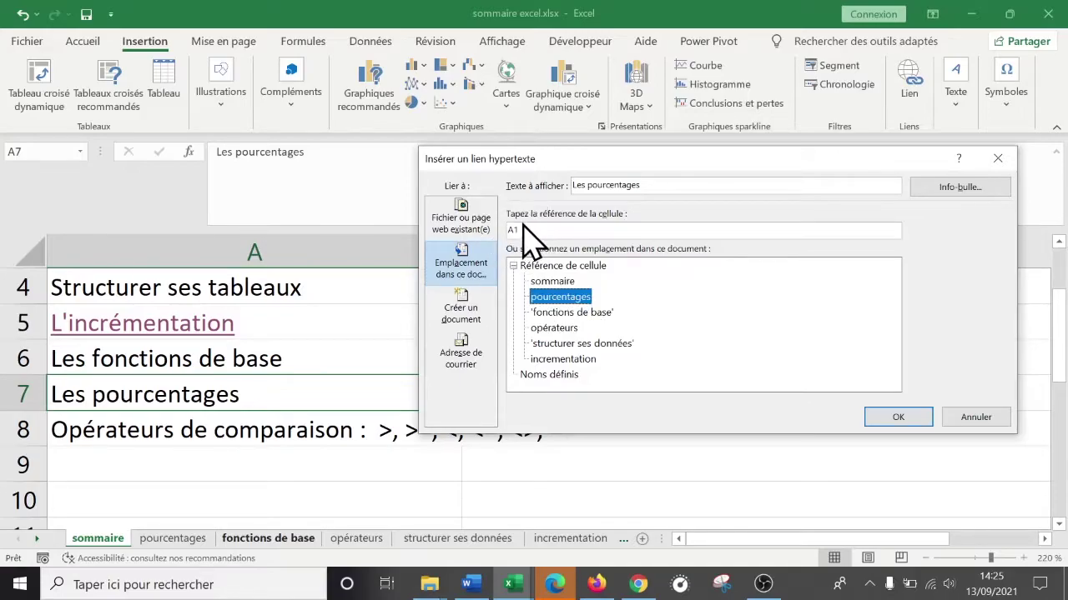
left_click(522, 227)
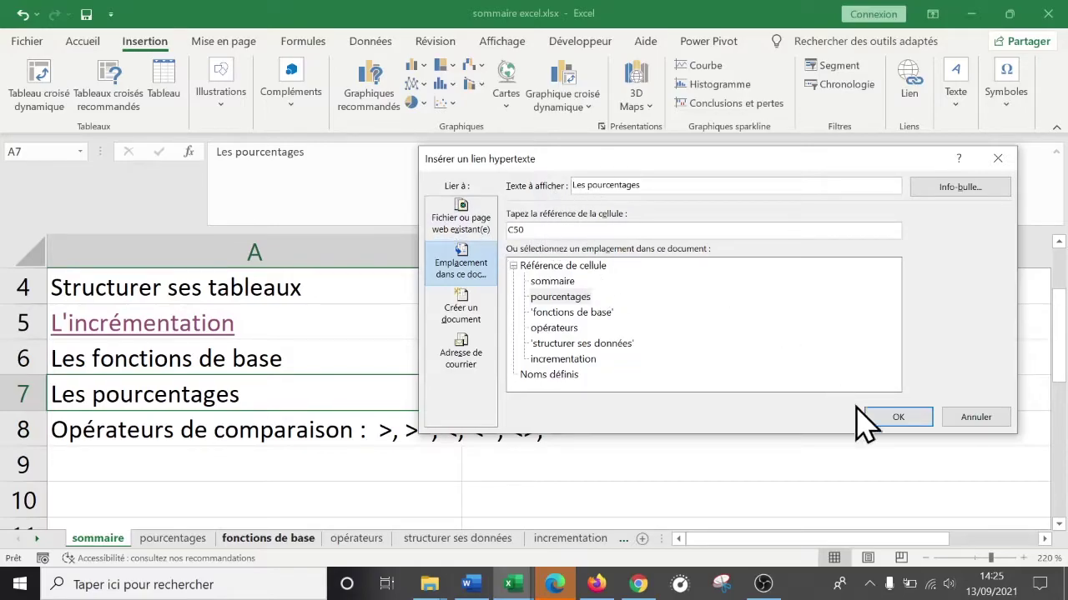
left_click(883, 419)
- Follow the Les pourcentages link to C50, then go back to sommaire
left_click(340, 487)
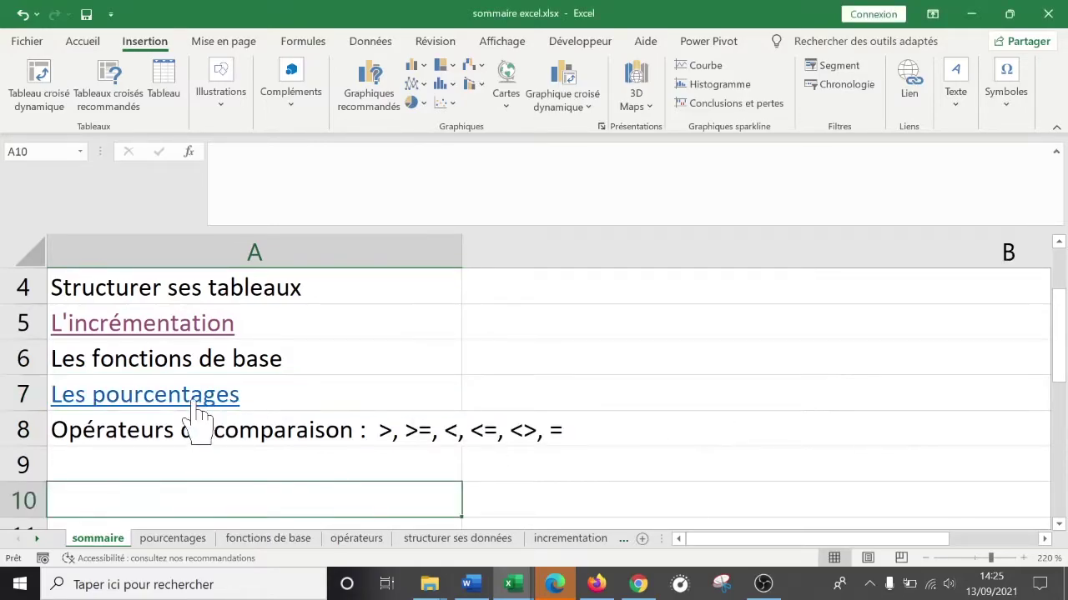
mouse_move(197, 414)
left_click(196, 404)
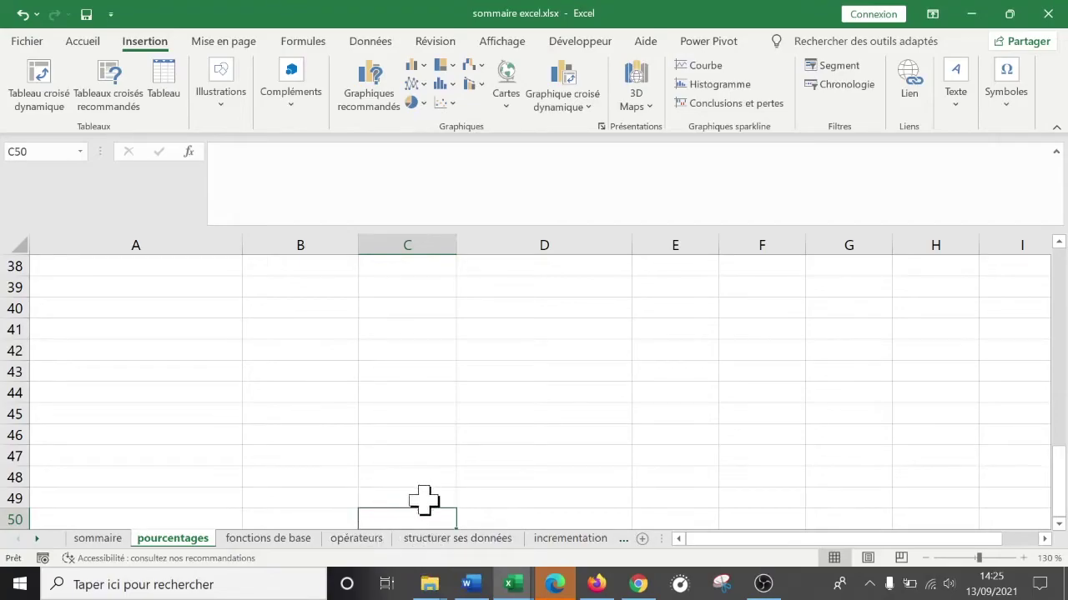
left_click(121, 538)
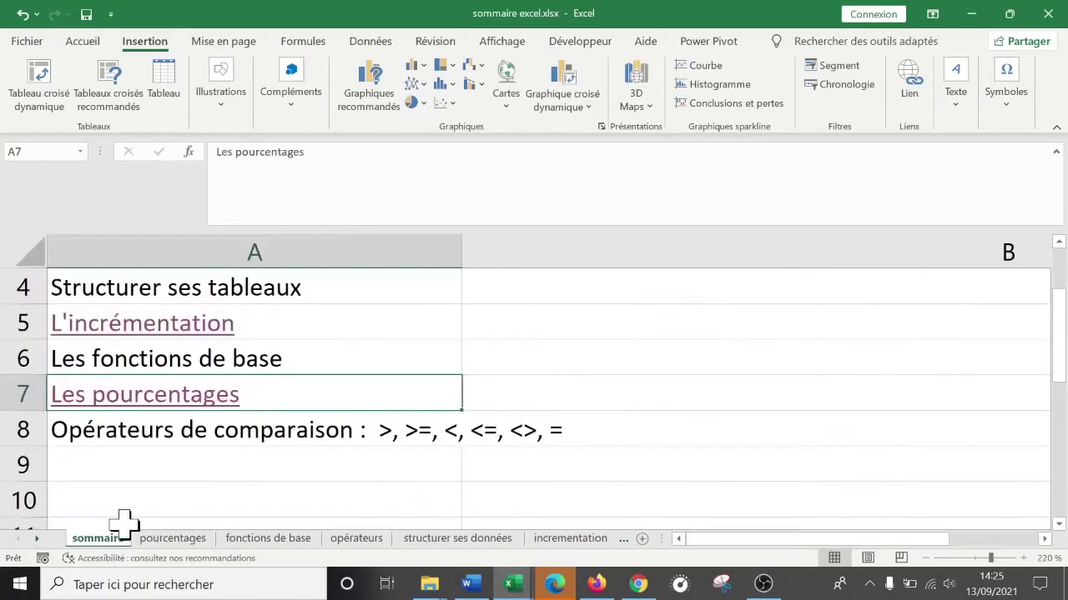
right_click(167, 404)
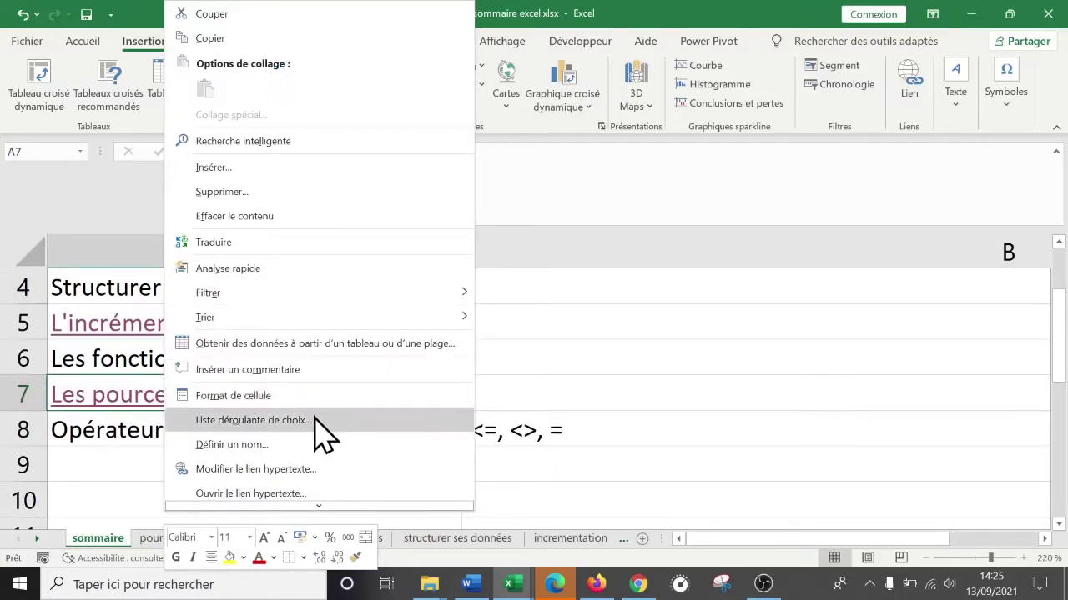
left_click(299, 469)
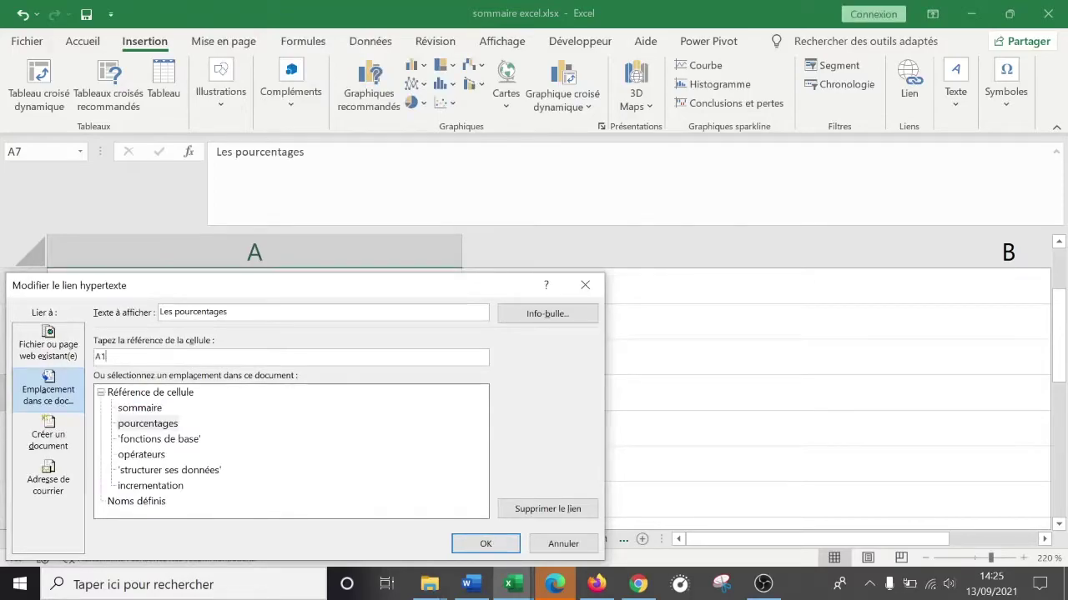
left_click(485, 543)
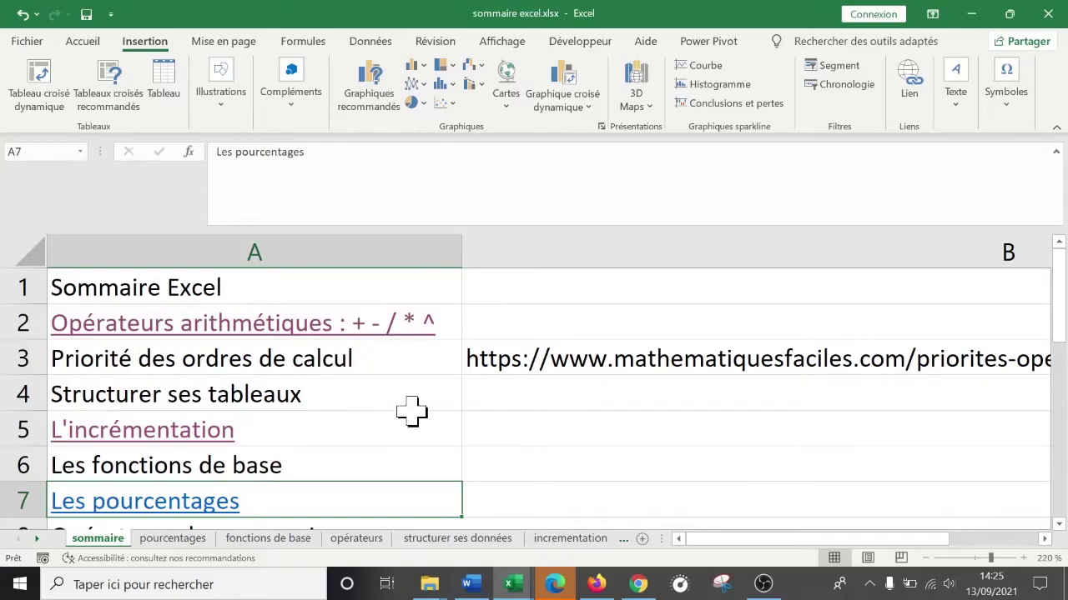
left_click(411, 407)
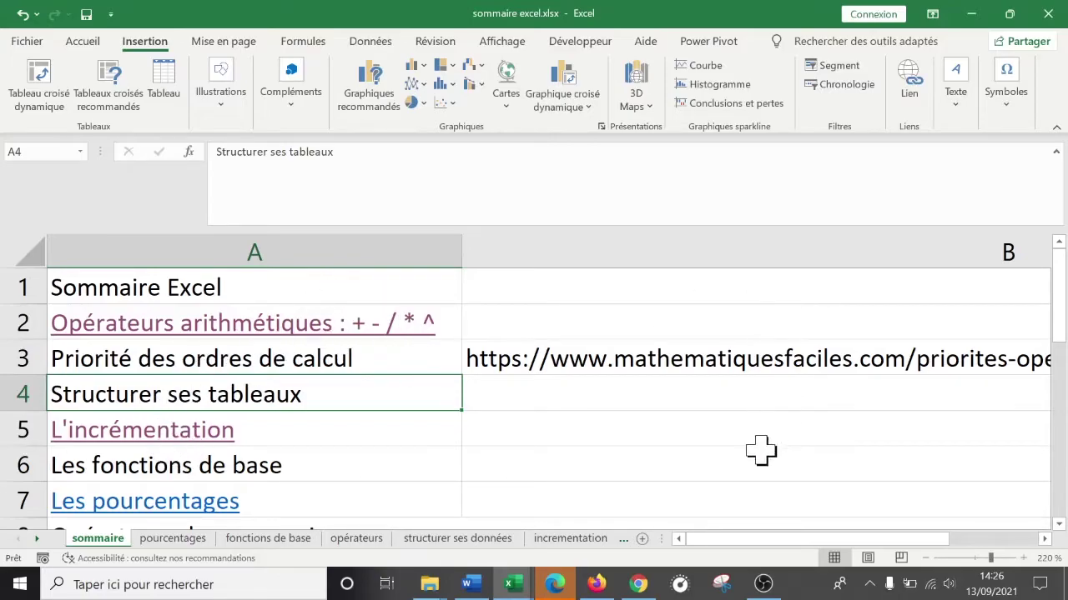
- Zoom the sheet to 190% and review the existing URL in B3
left_click_drag(929, 544, 958, 544)
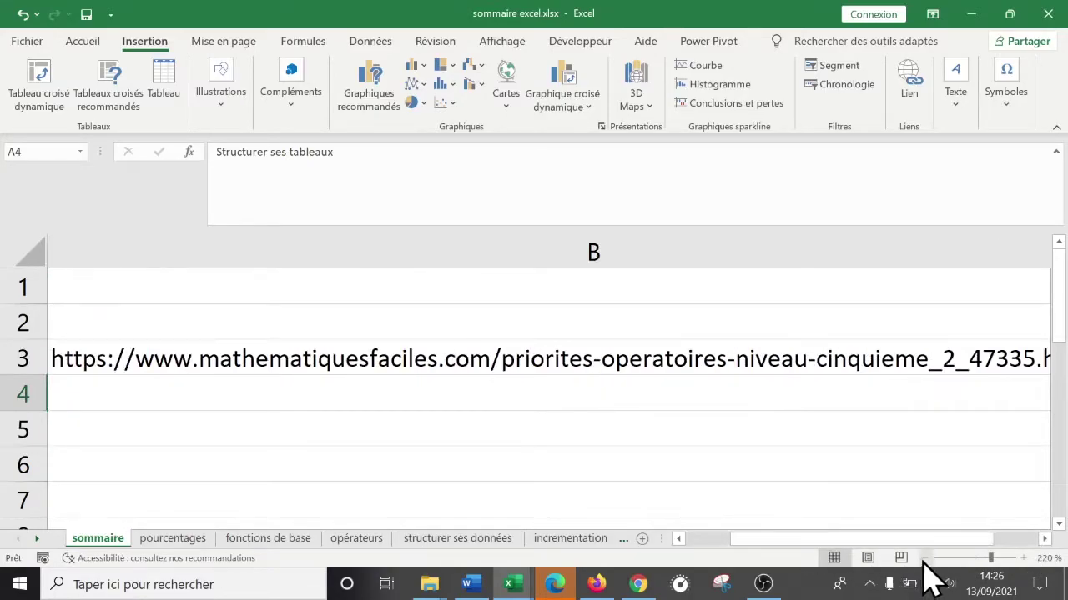
left_click(925, 558)
left_click(925, 558)
left_click(925, 558)
left_click_drag(847, 540, 794, 542)
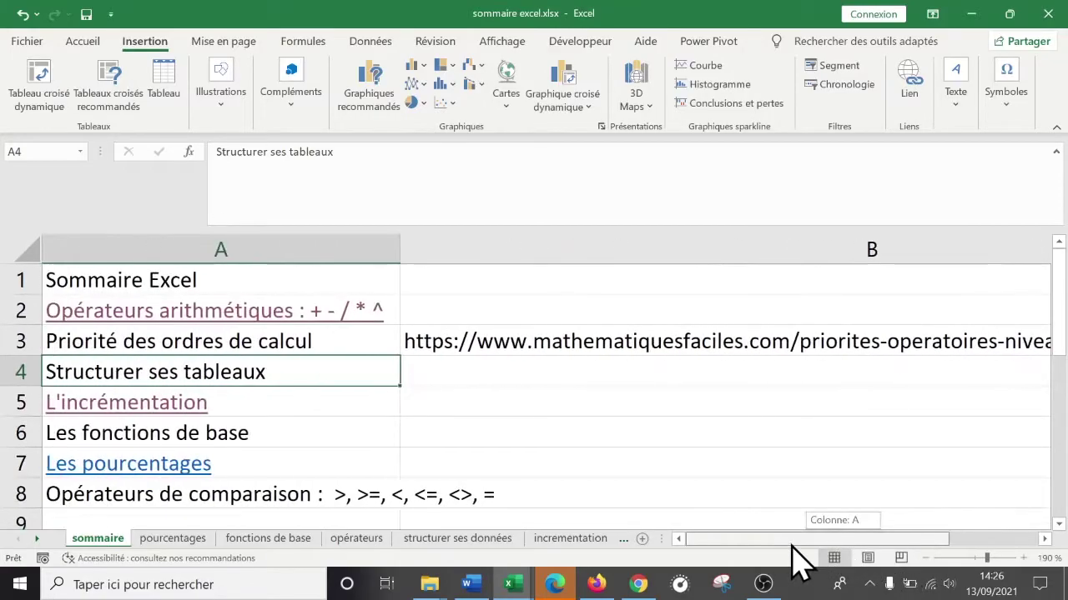
left_click(526, 344)
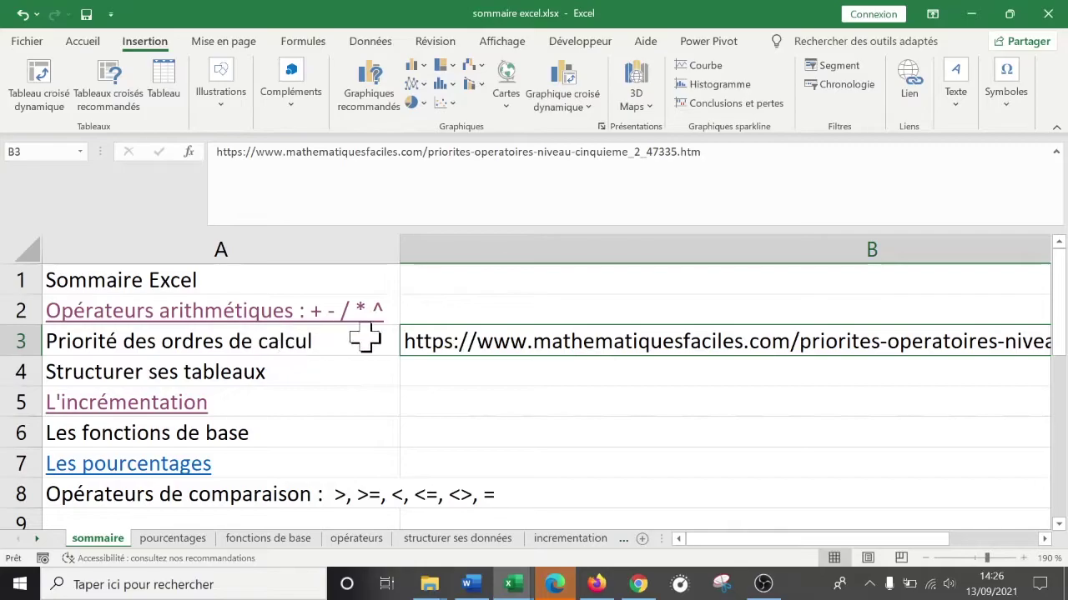
double_click(564, 341)
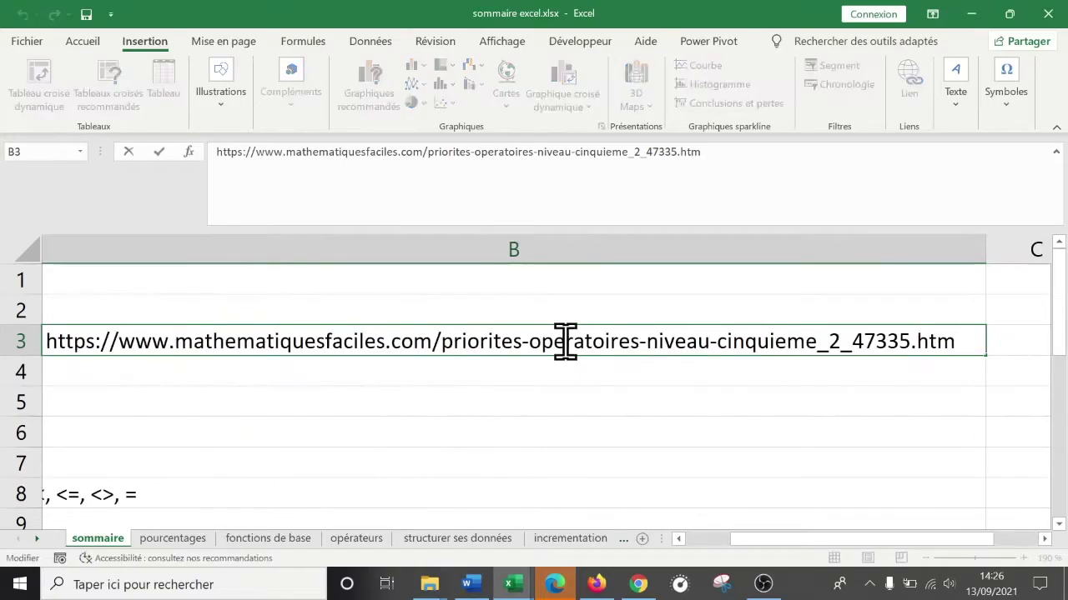
left_click(957, 344)
left_click_drag(863, 539, 762, 540)
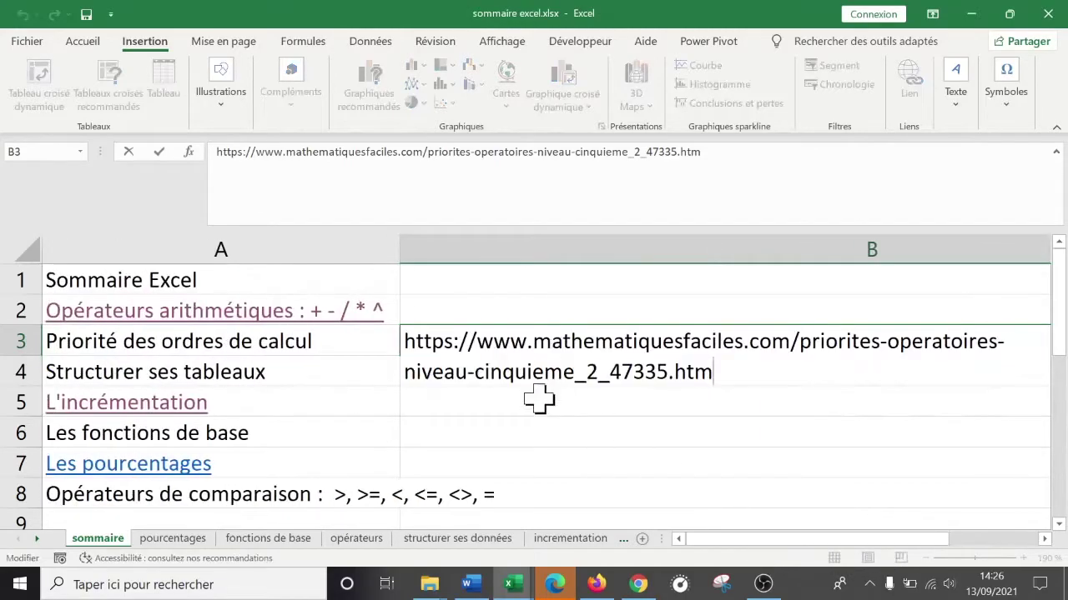
left_click(515, 374)
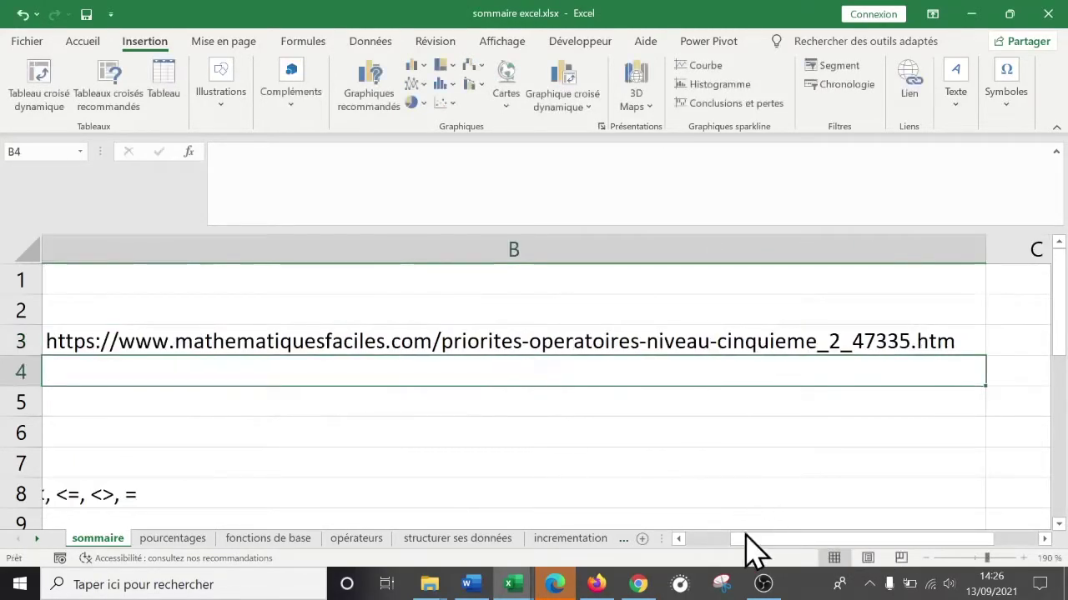
left_click(680, 538)
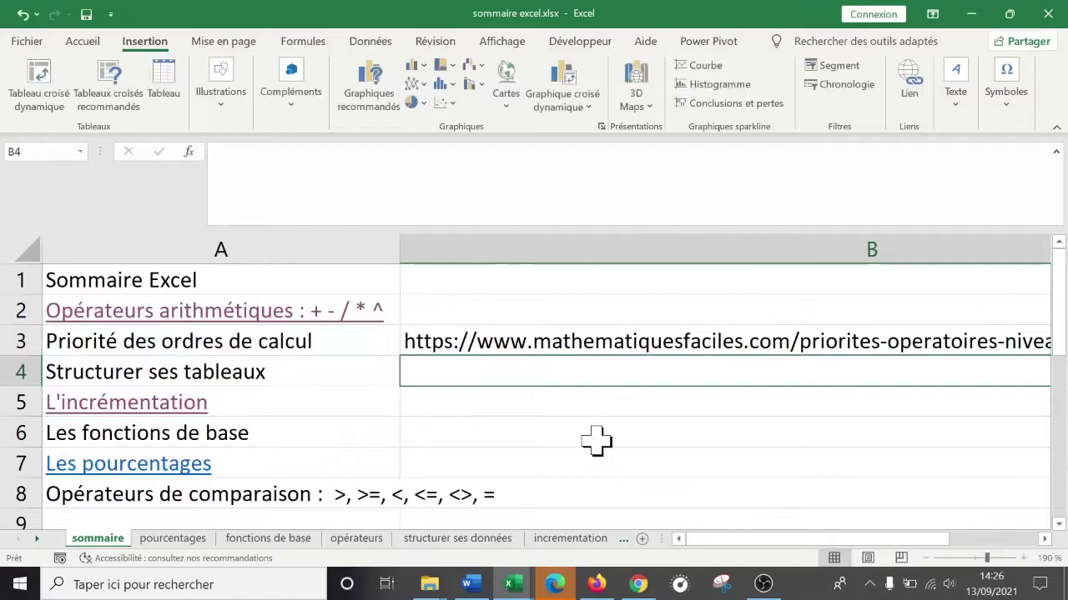
key("F2")
type("https")
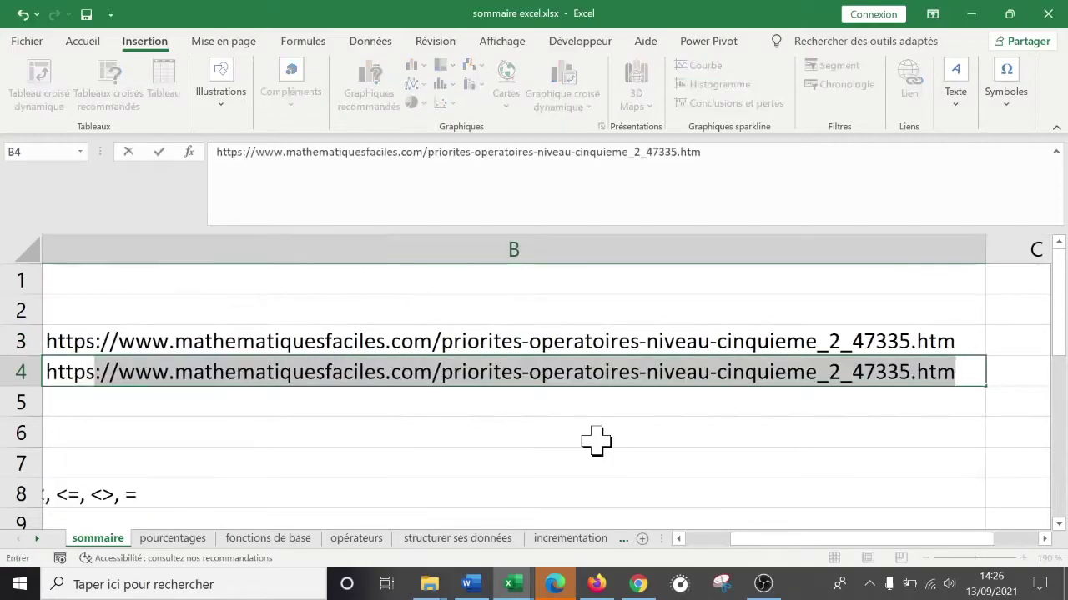
type("://google.fr")
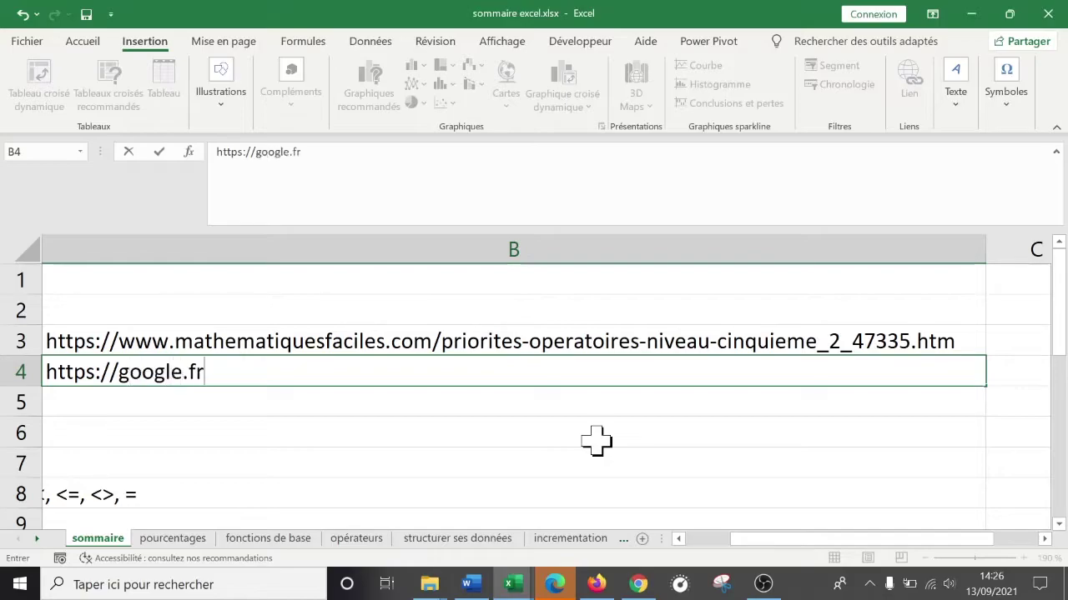
key("Return")
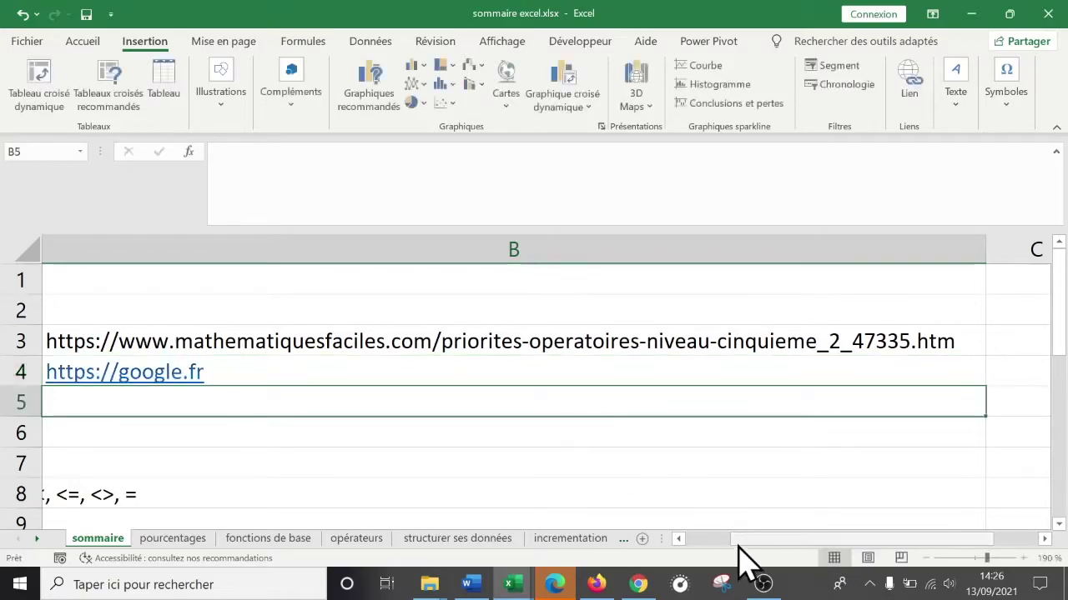
left_click(679, 539)
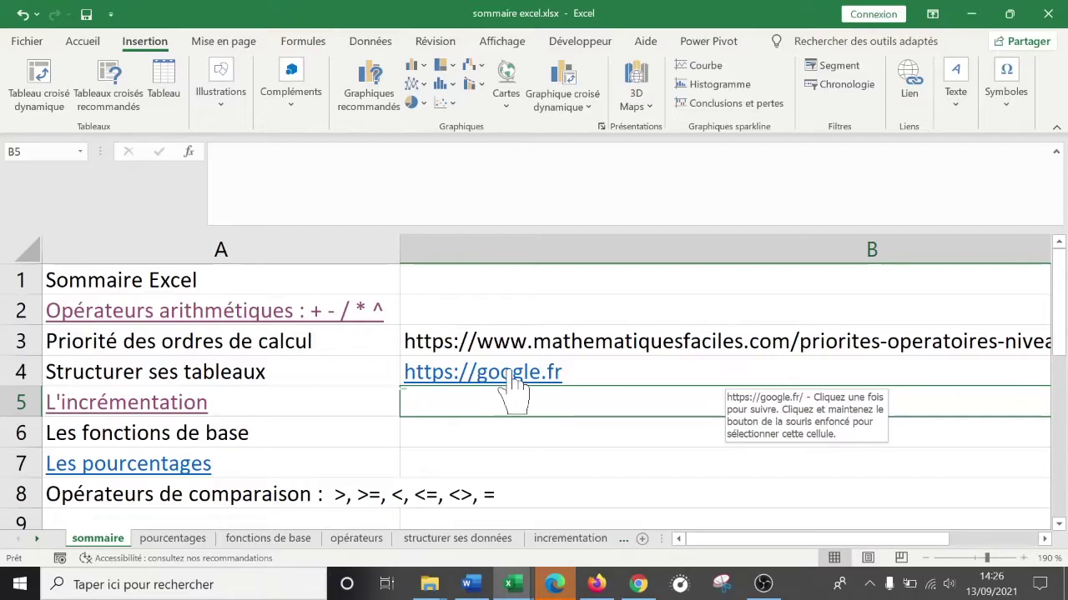
- Follow the B4 google.fr link, close the Google tab, and clear B4 in the sommaire workbook
left_click(532, 388)
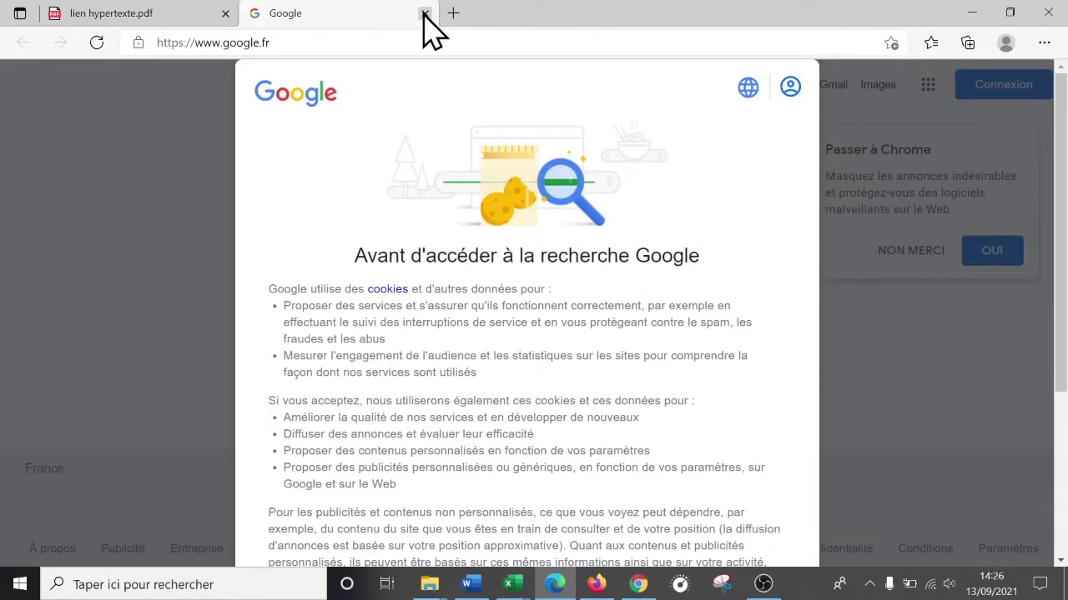
left_click(425, 14)
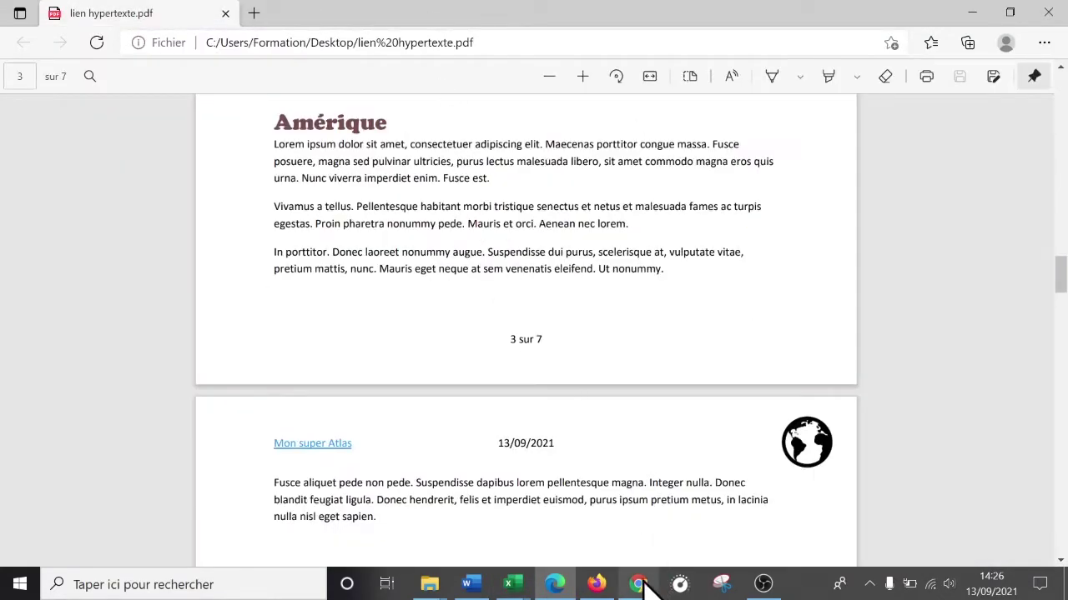
left_click(513, 584)
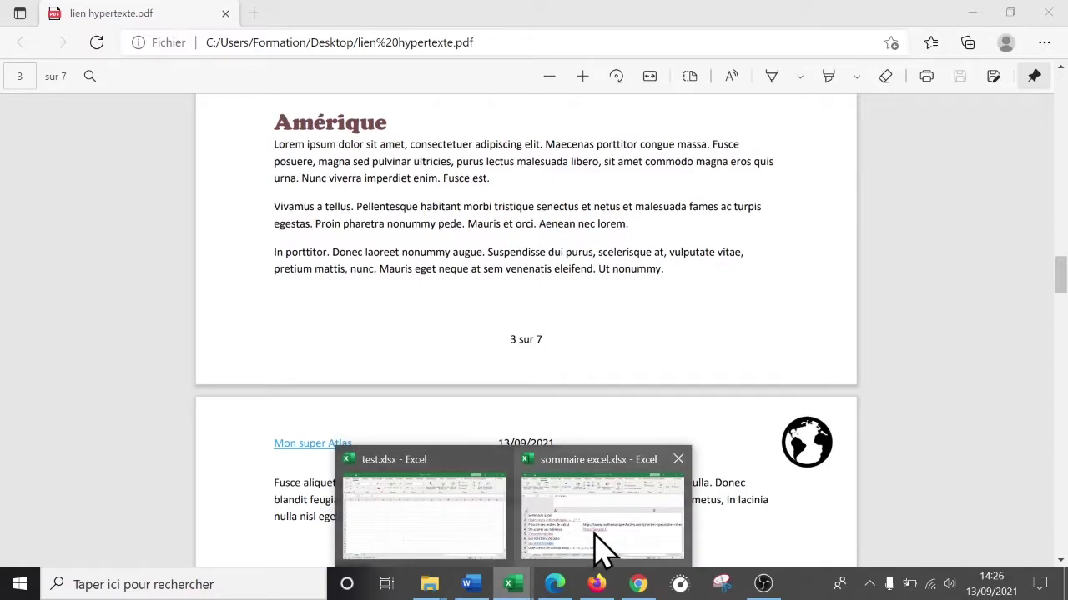
left_click(594, 538)
key("BackSpace")
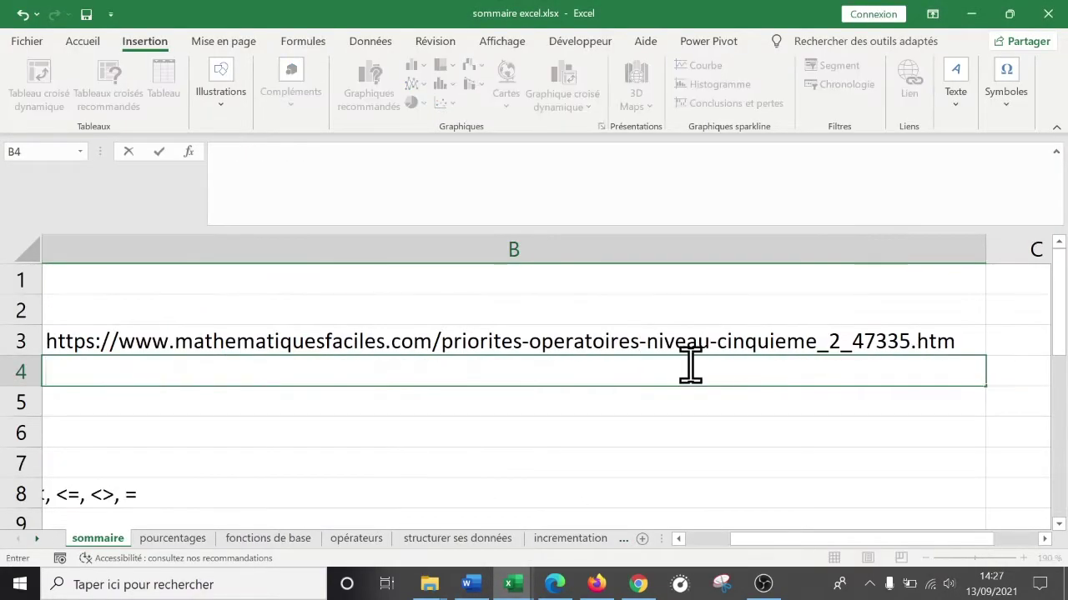
- Inspect the lesson URL in B3 beside Priorité des ordres de calcul in A3, then go to Firefox
key("Left")
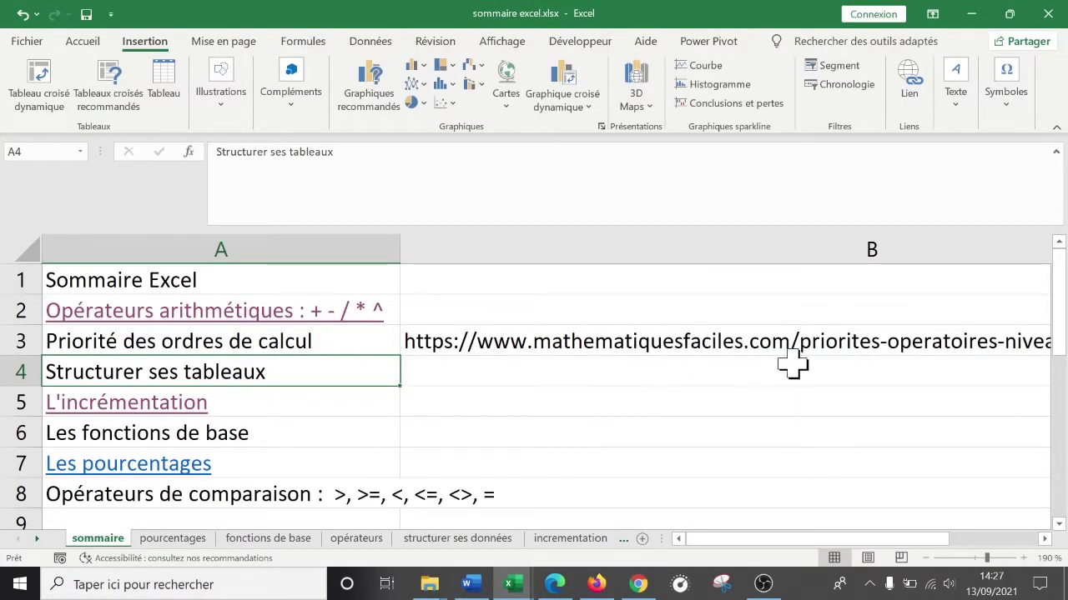
left_click_drag(926, 539, 992, 539)
left_click_drag(792, 539, 689, 541)
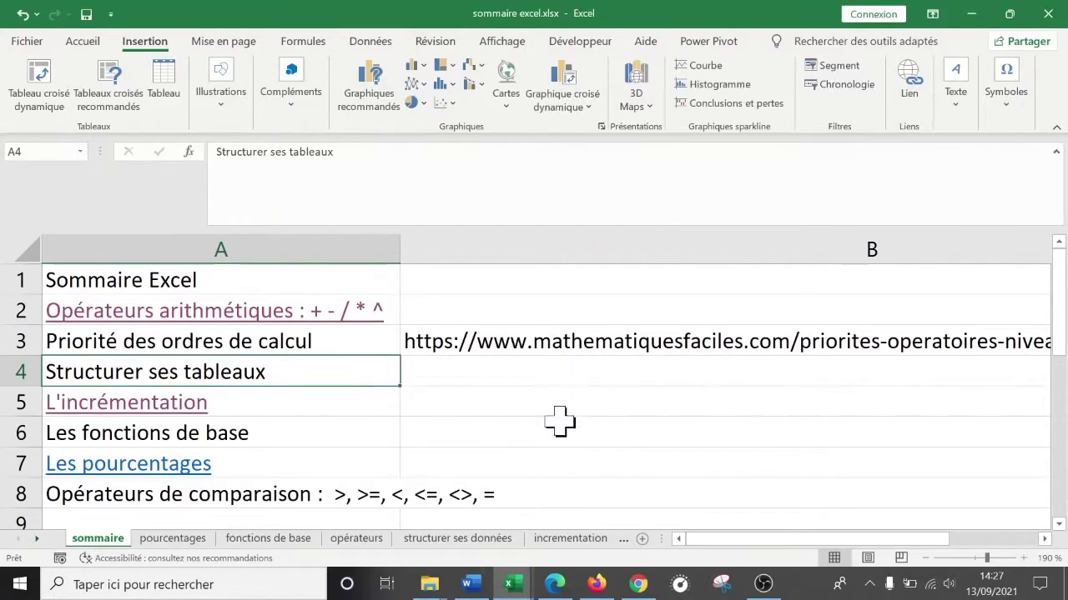
left_click(507, 403)
left_click(522, 370)
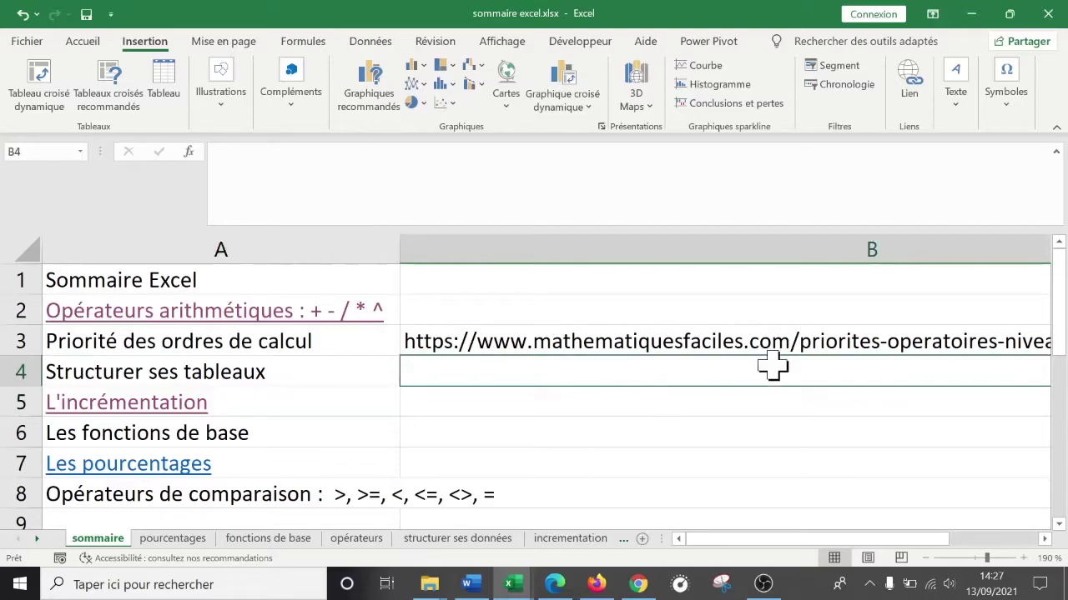
key("Up")
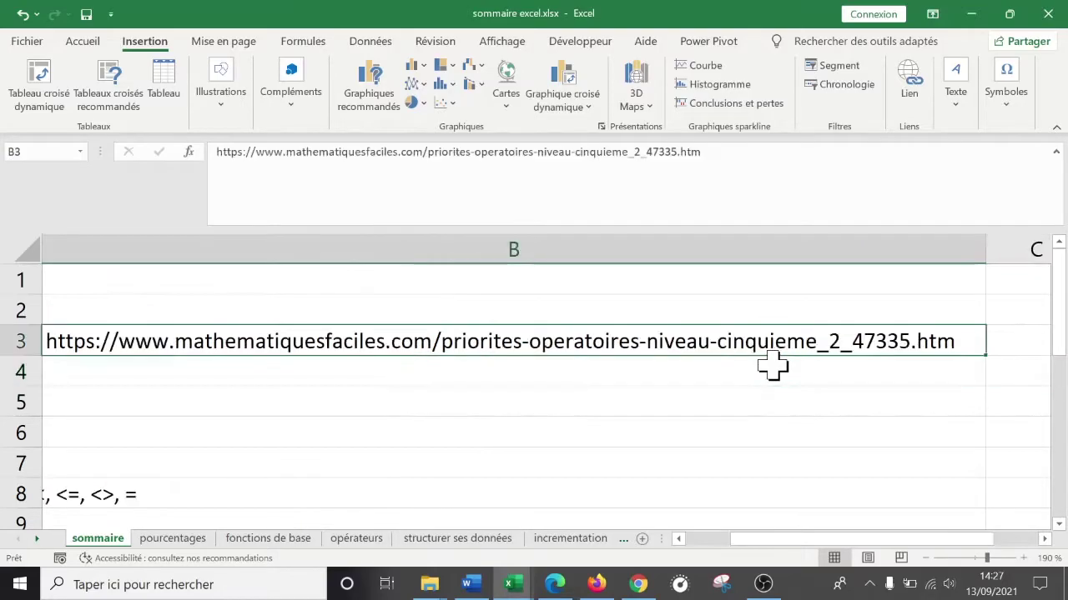
key("Left")
key("Up")
key("Down")
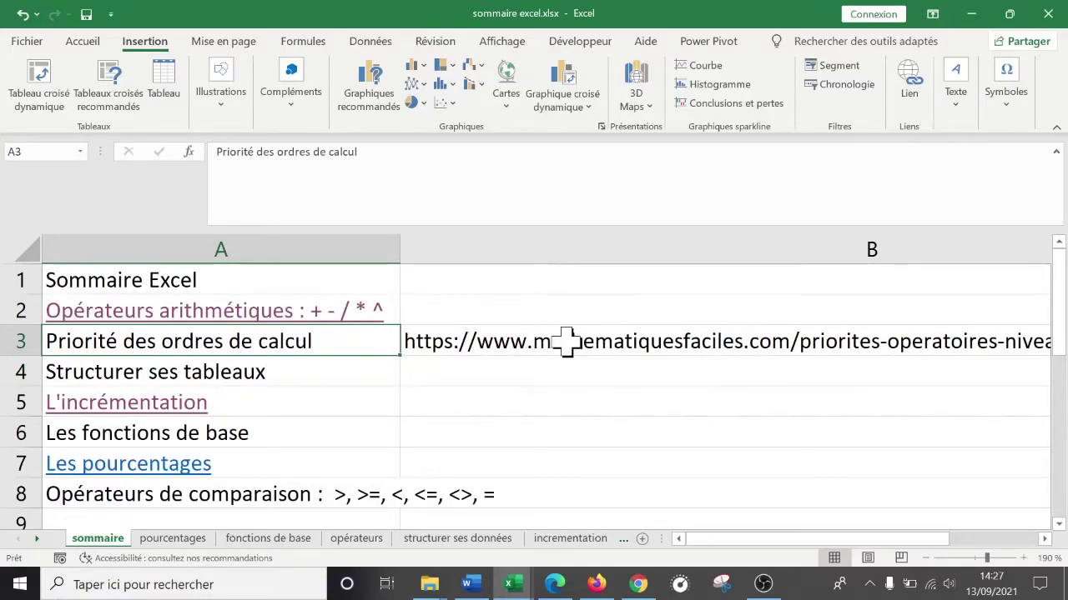
left_click(597, 341)
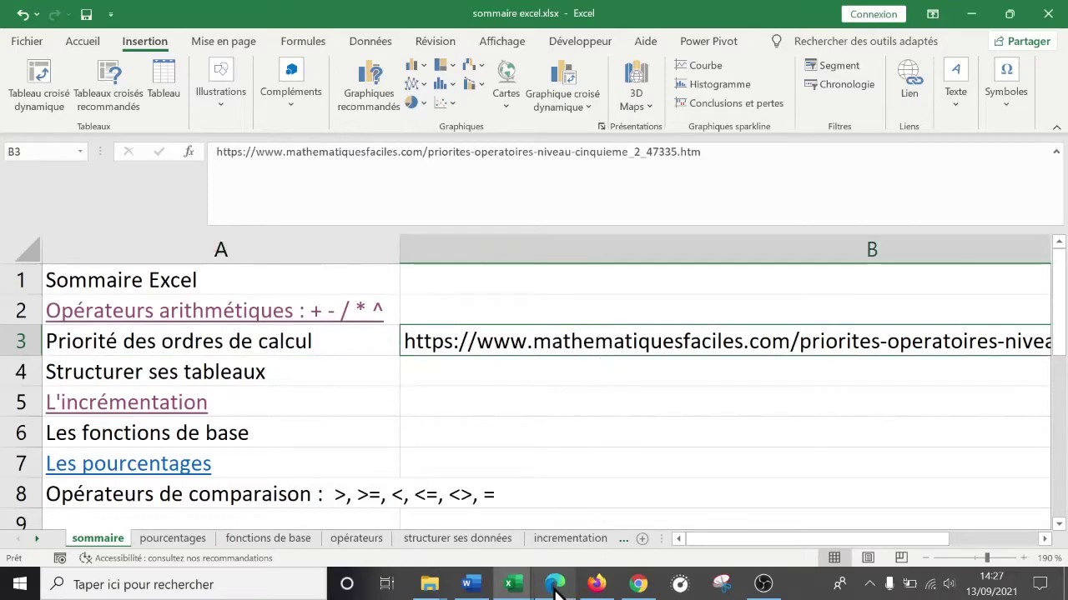
left_click(604, 585)
- Search Google for 'priorité des ordres de calcul' in a new Firefox tab
left_click(582, 18)
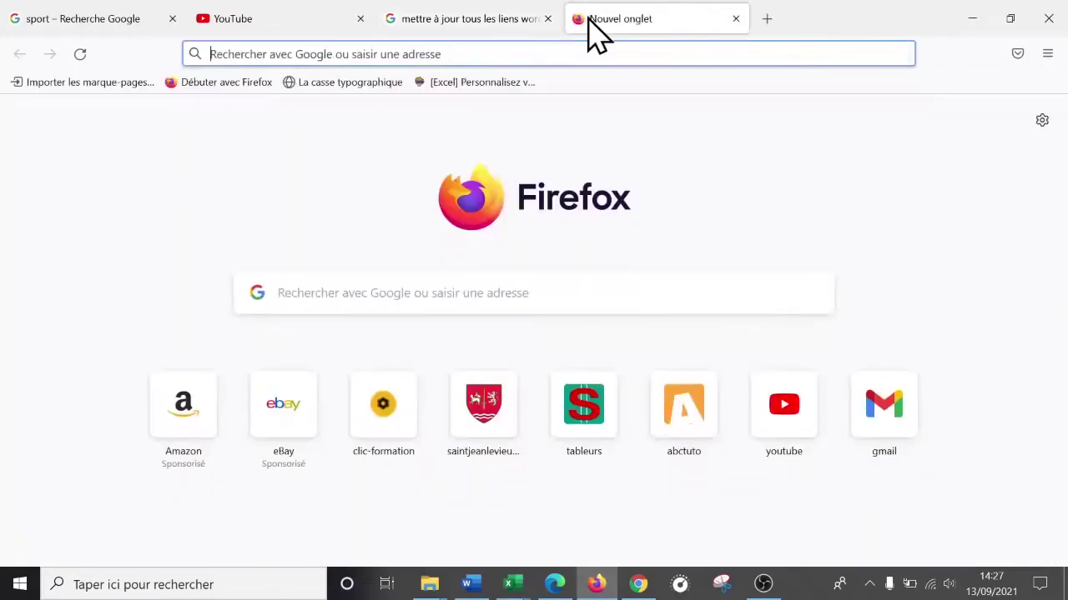
type("mathem")
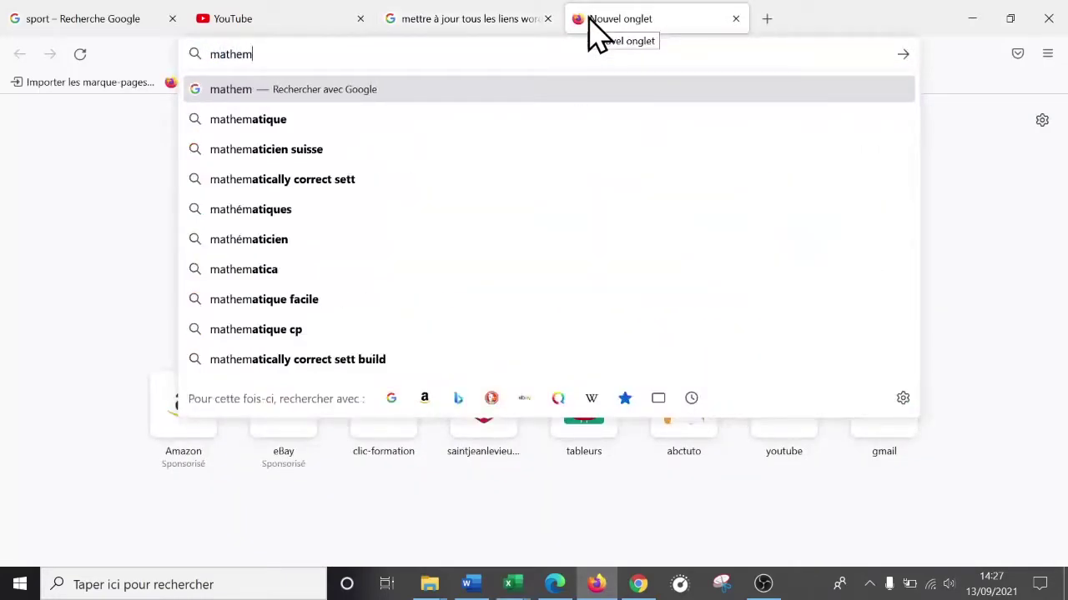
key("BackSpace")
key("BackSpace")
key("BackSpace")
key("BackSpace")
key("BackSpace")
key("BackSpace")
type("priorité des orid")
key("BackSpace")
key("BackSpace")
type("dres de calcul")
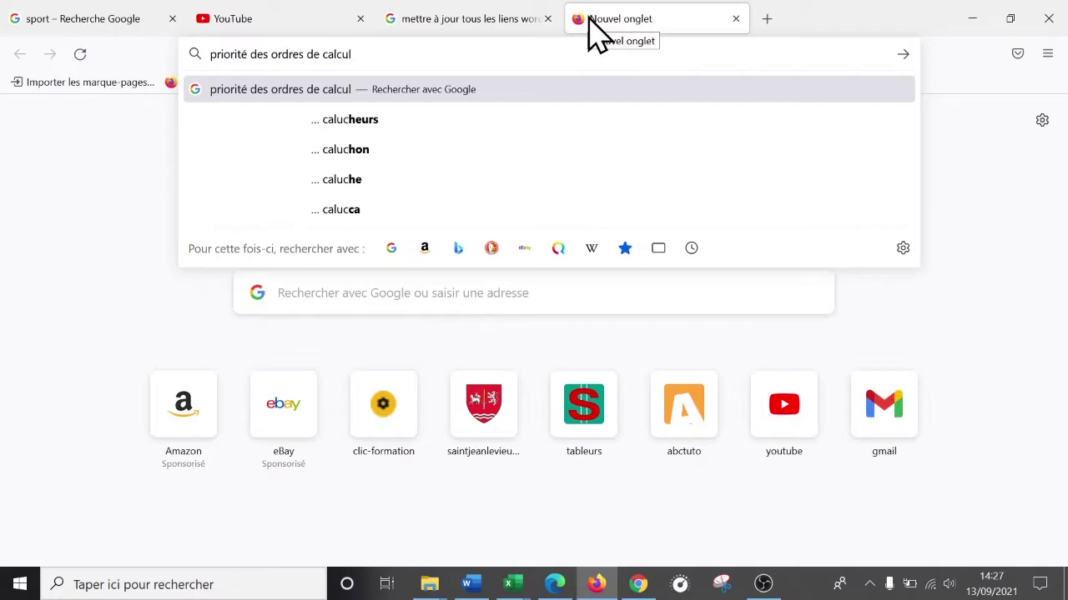
key("Return")
- Open the mathematiquesfaciles Priorités opératoires (niveau cinquième) lesson and accept its cookies
scroll(507, 148, "down", 3)
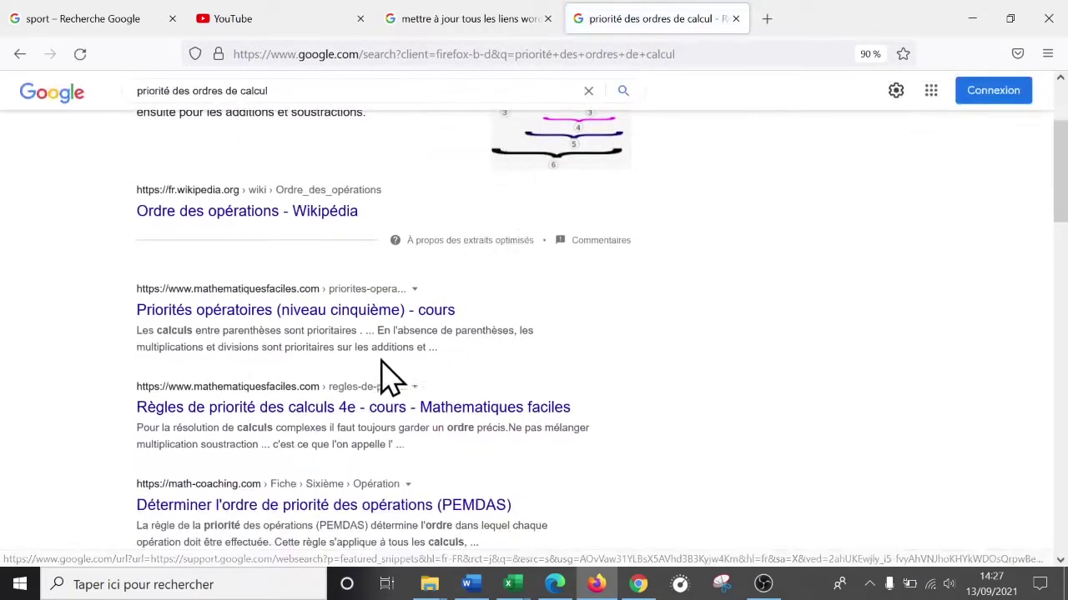
left_click(278, 311)
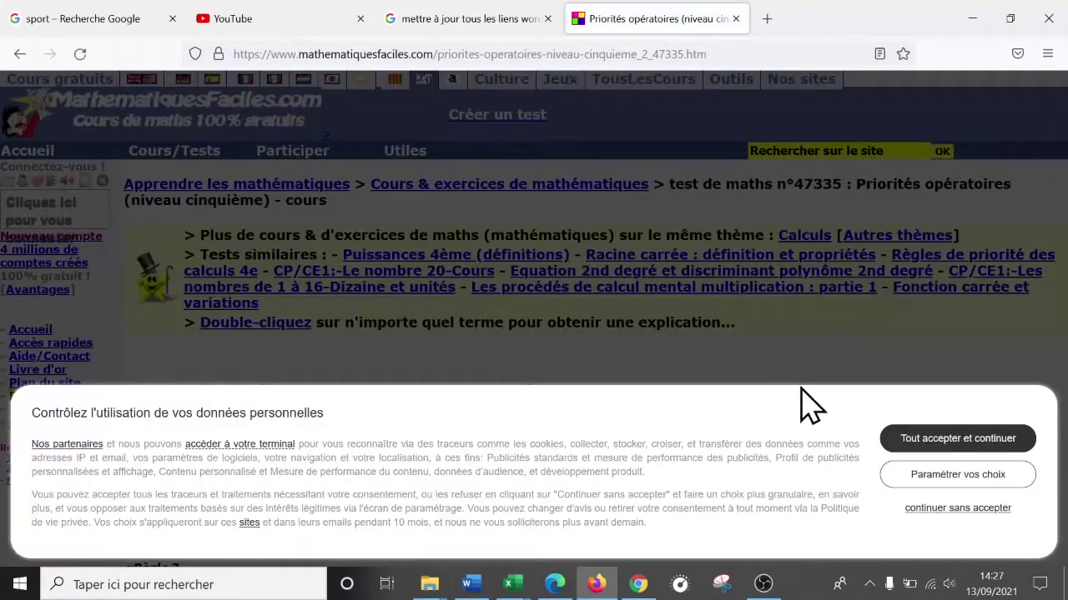
left_click(951, 442)
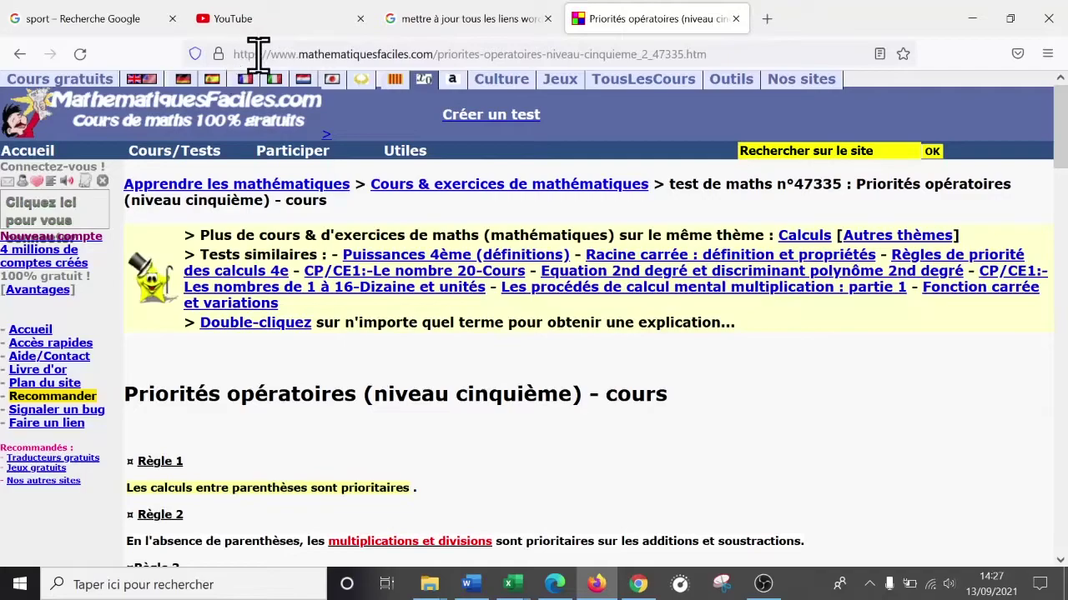
left_click(515, 588)
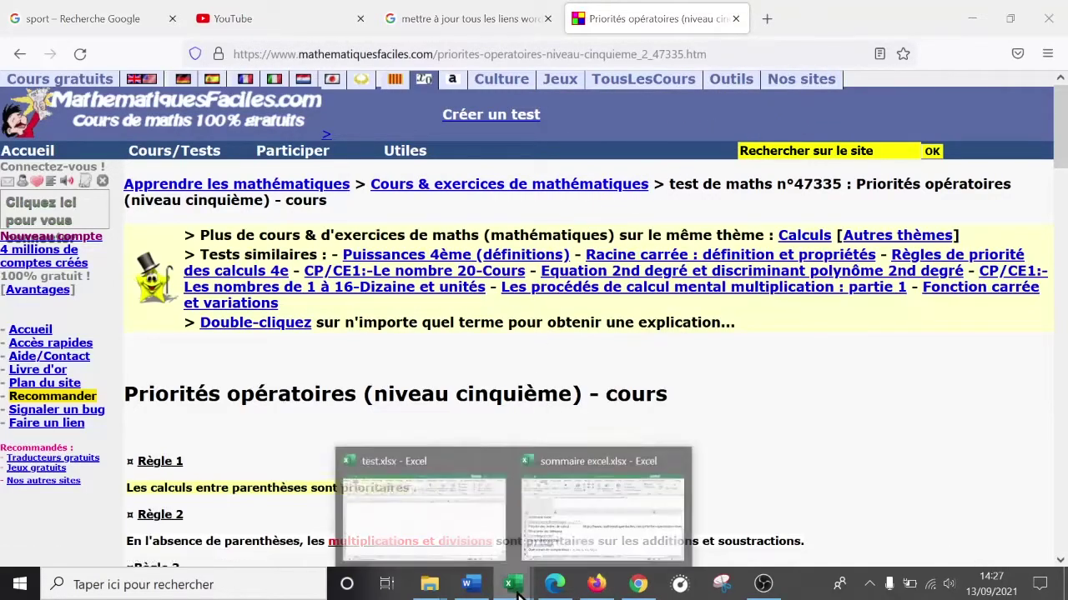
left_click(613, 546)
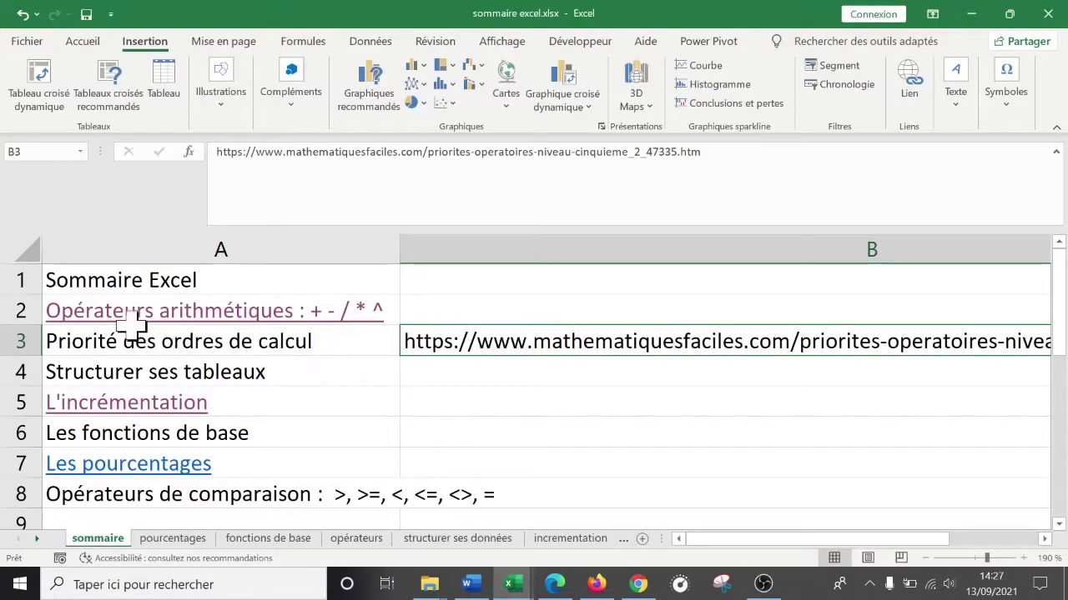
left_click(166, 341)
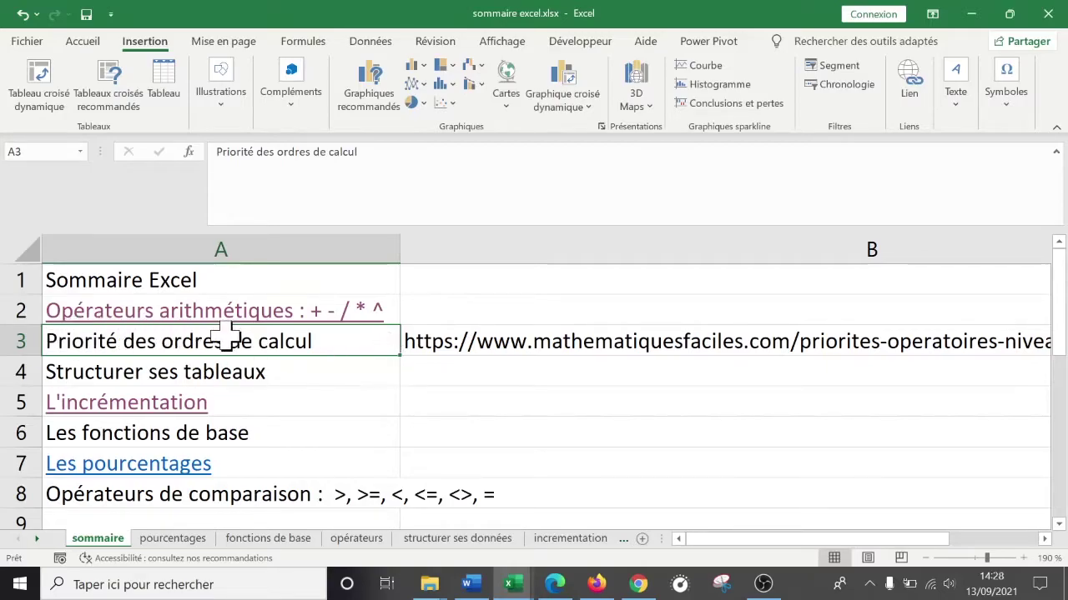
left_click(597, 585)
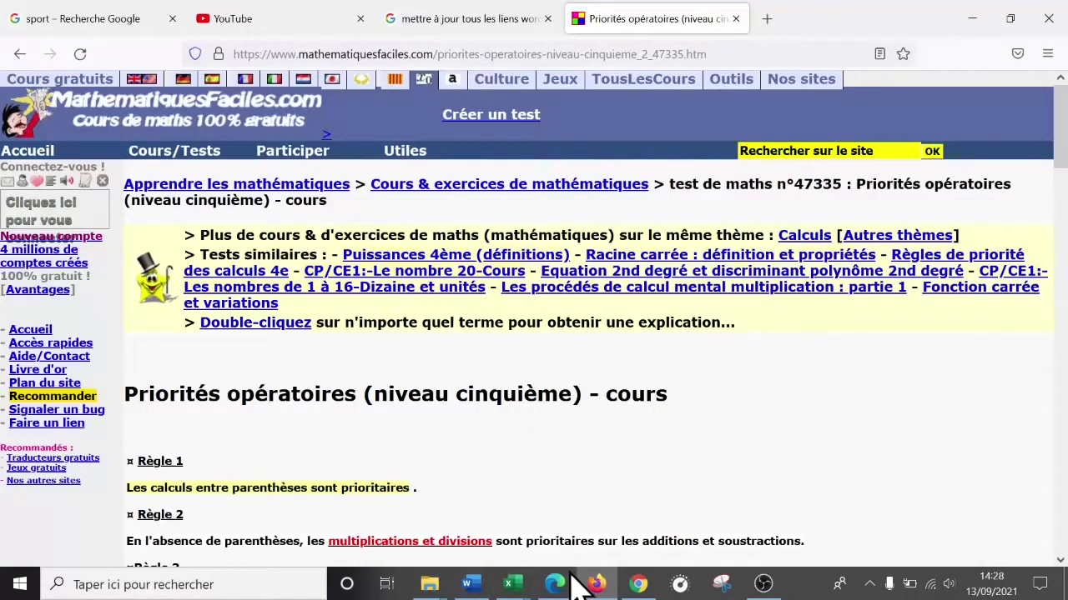
left_click(597, 585)
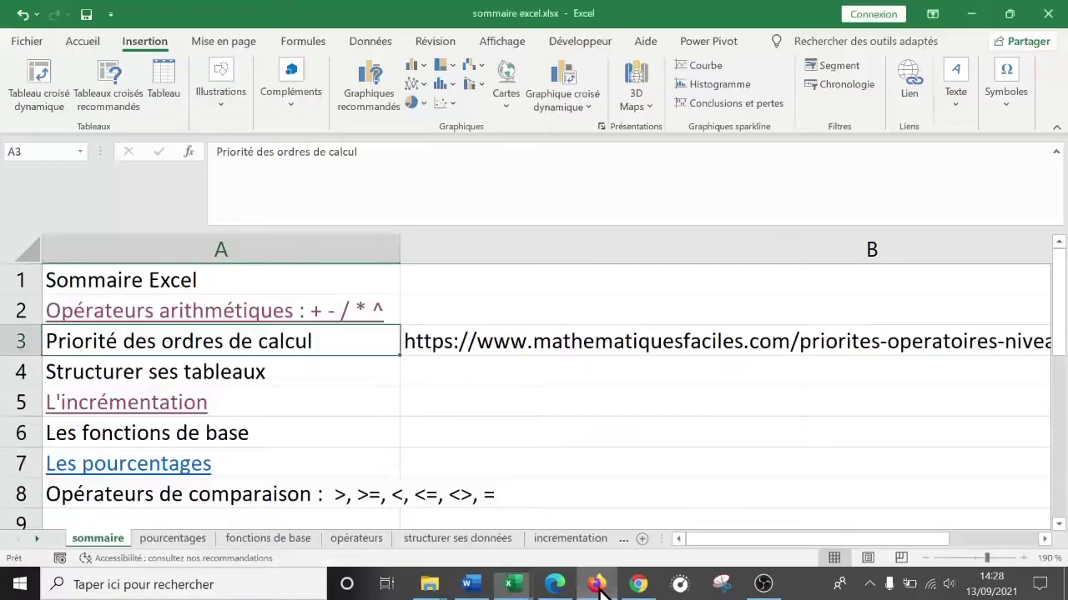
left_click(512, 441)
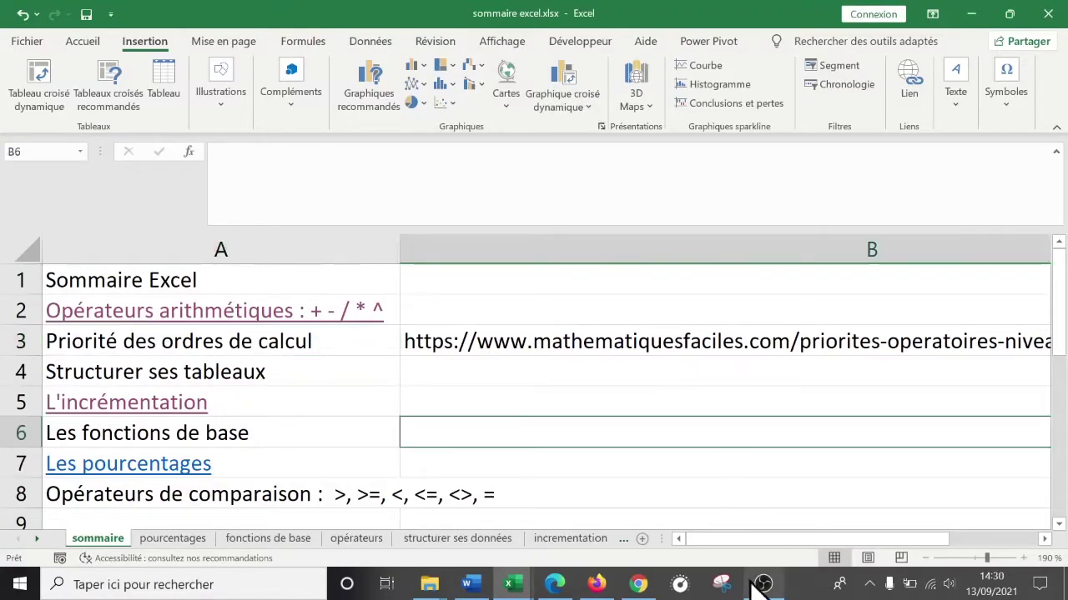
left_click(759, 584)
left_click(756, 586)
left_click(597, 585)
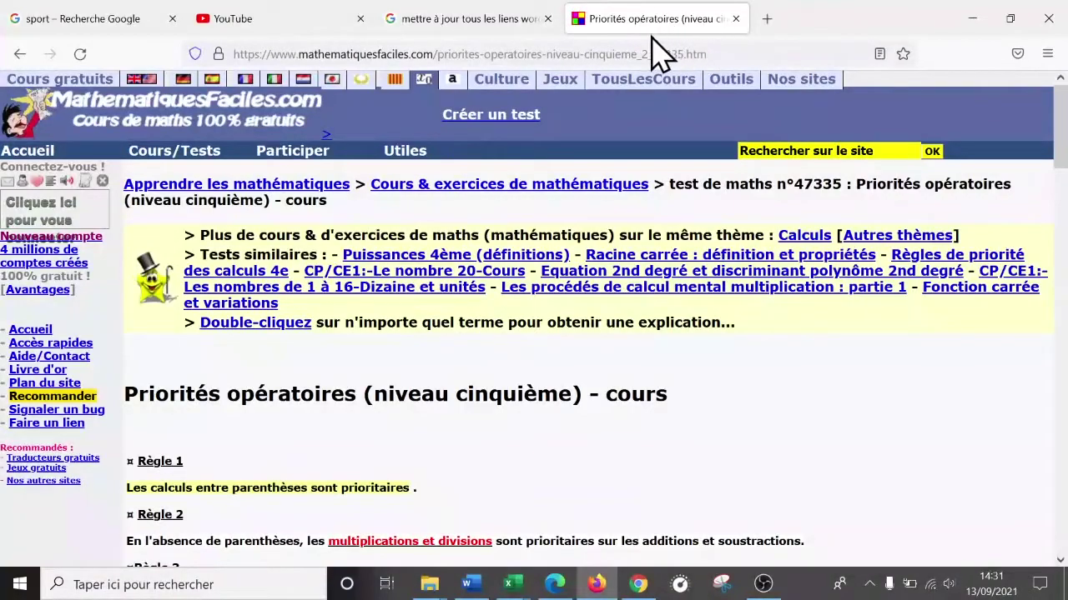
- Return to the maths lesson tab and reopen the Priorités opératoires page from the results
left_click(490, 17)
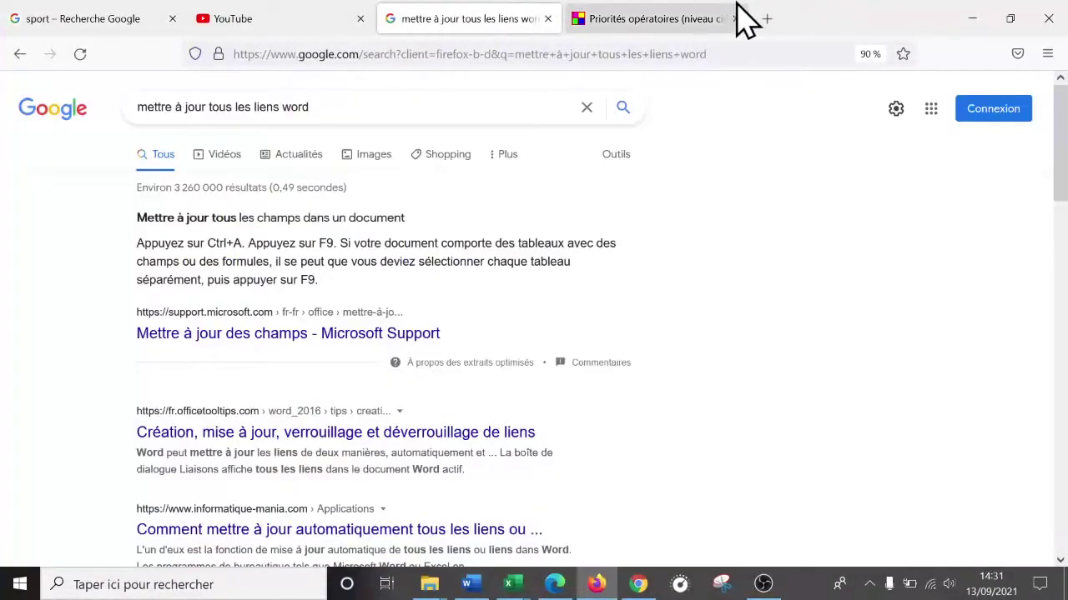
left_click(718, 19)
left_click(20, 54)
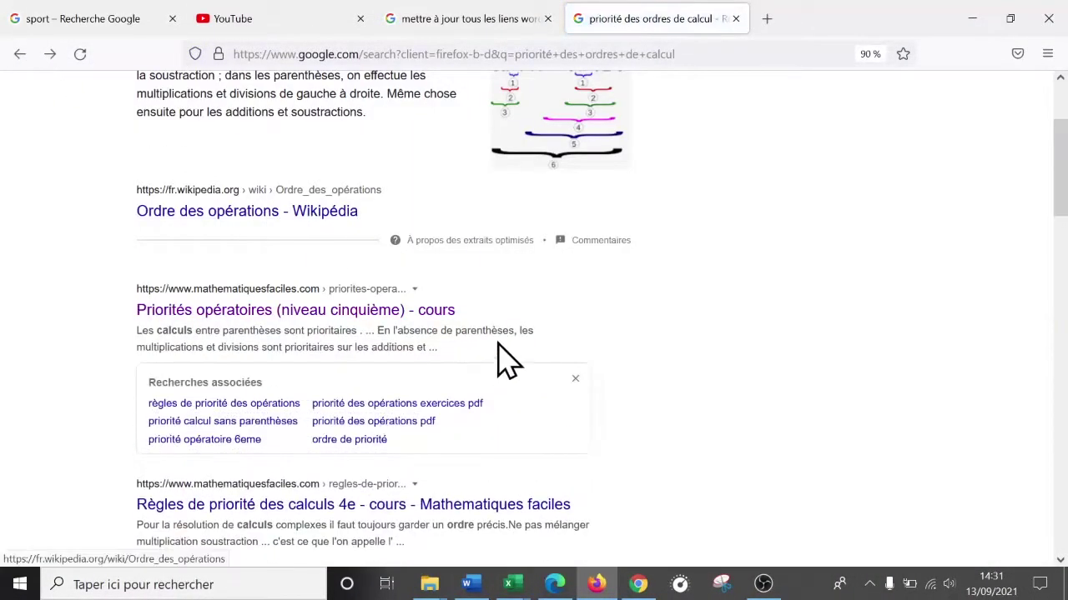
scroll(451, 275, "up", 3)
scroll(227, 159, "down", 3)
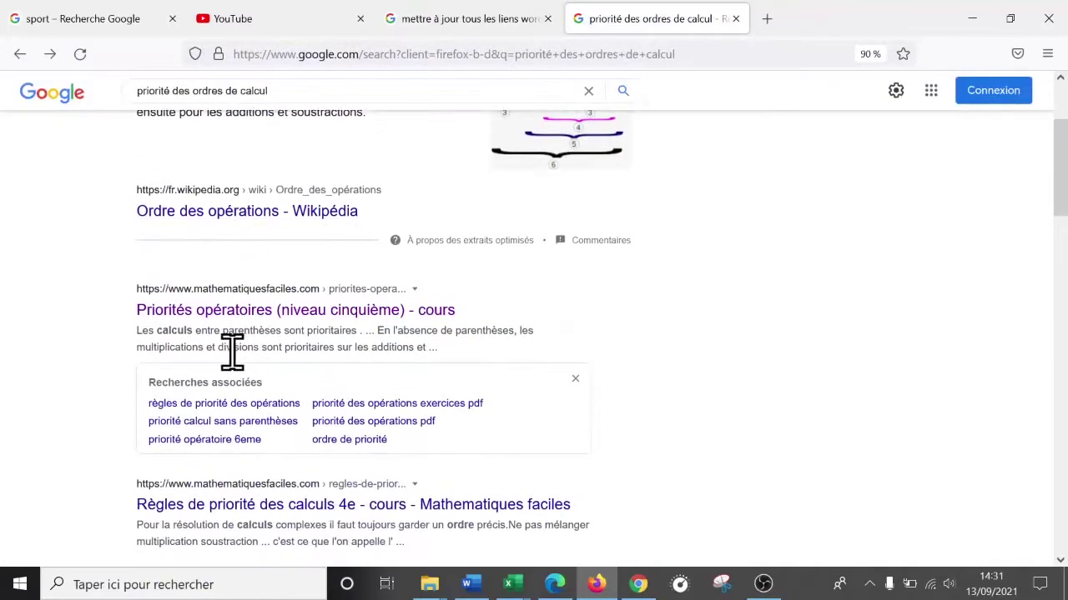
left_click(255, 316)
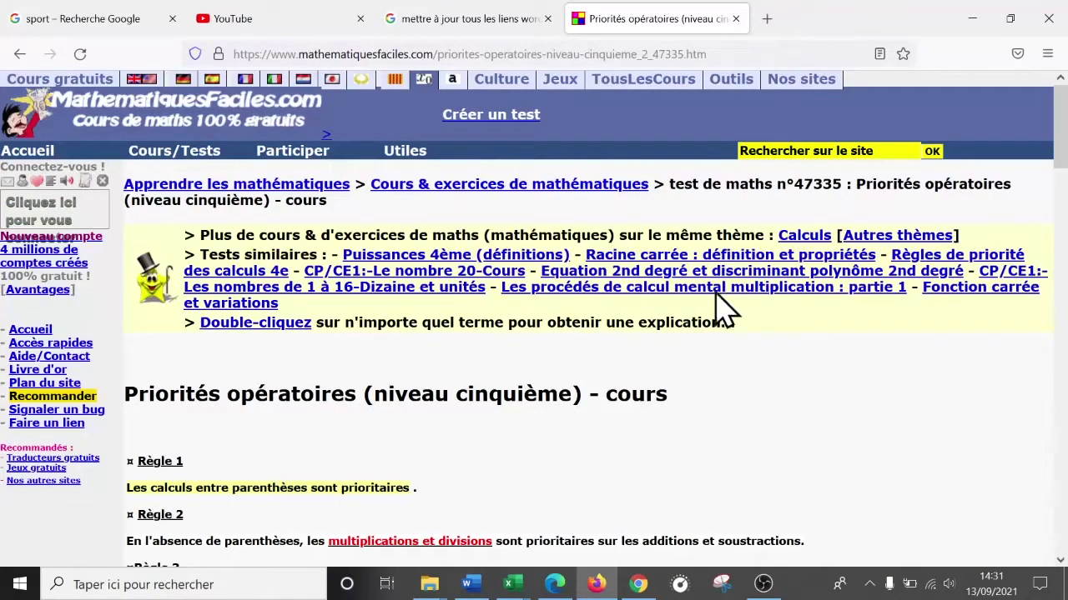
- Copy the lesson page's full web address ending 47335.htm from the address bar
left_click_drag(744, 54, 191, 77)
right_click(318, 53)
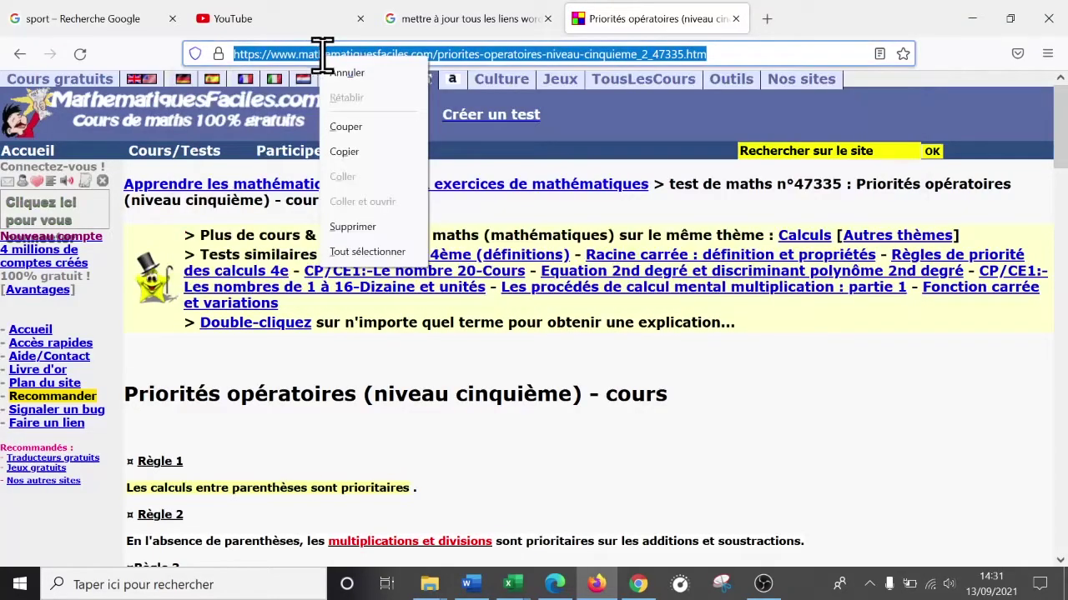
left_click(389, 151)
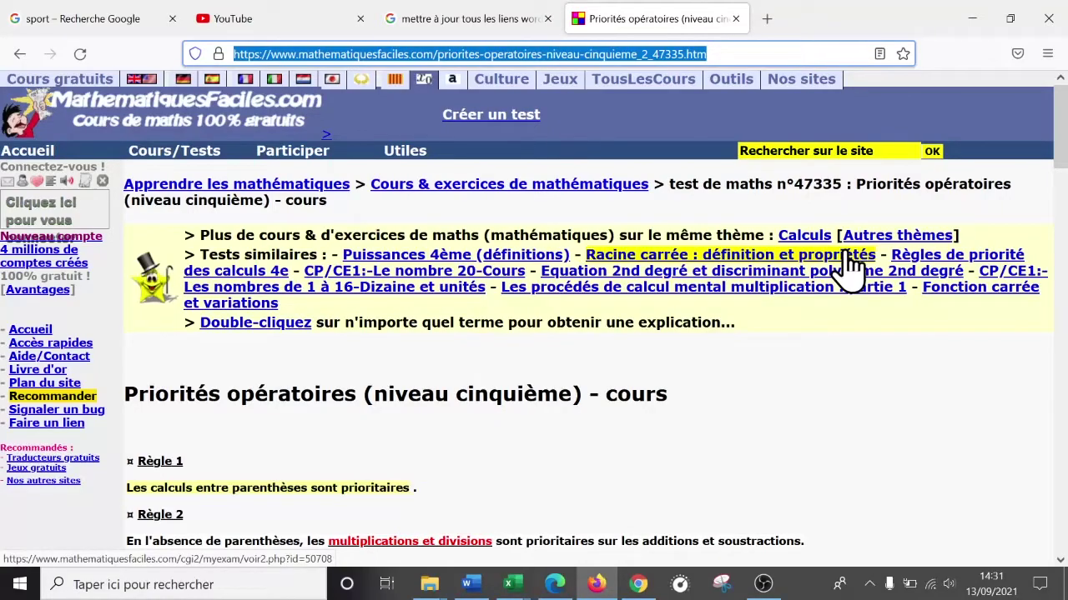
left_click(516, 586)
- Hyperlink A3's Priorité des ordres de calcul to the pasted mathematiquesfaciles lesson URL
left_click(591, 541)
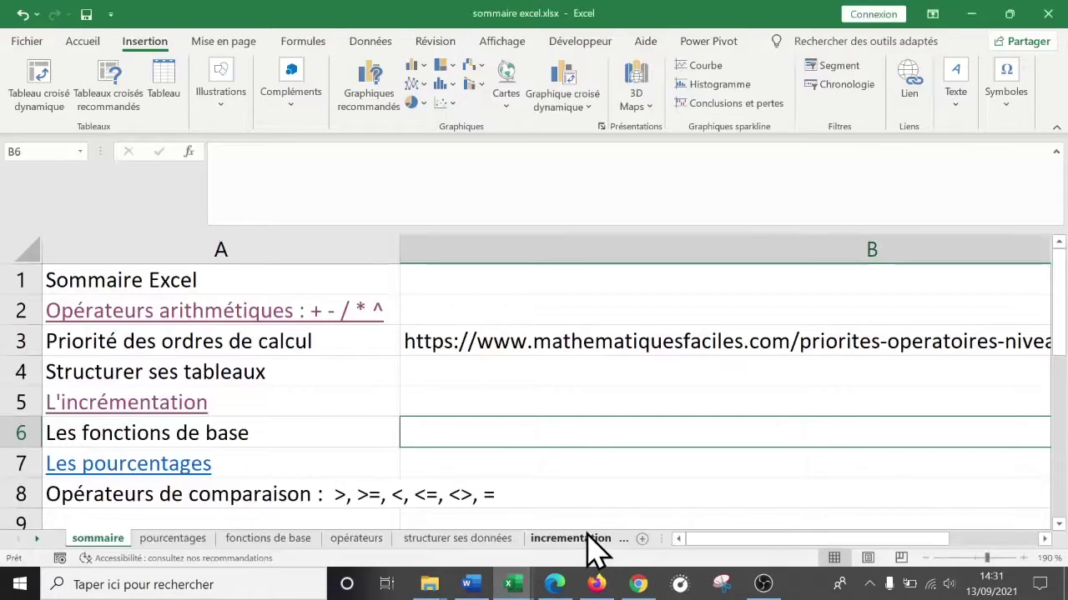
right_click(221, 336)
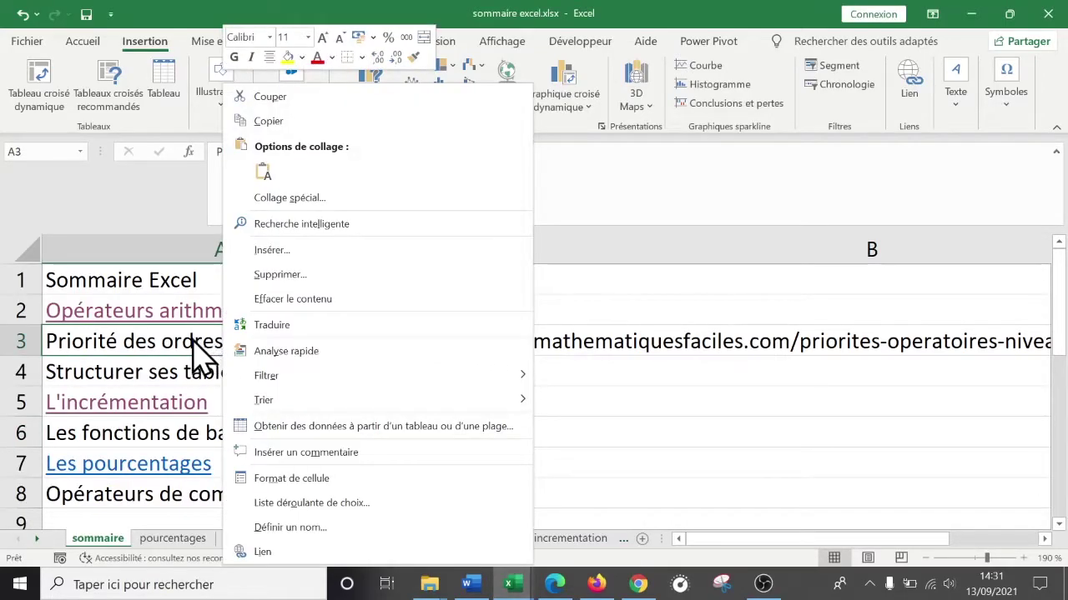
left_click(289, 551)
left_click_drag(387, 289, 640, 158)
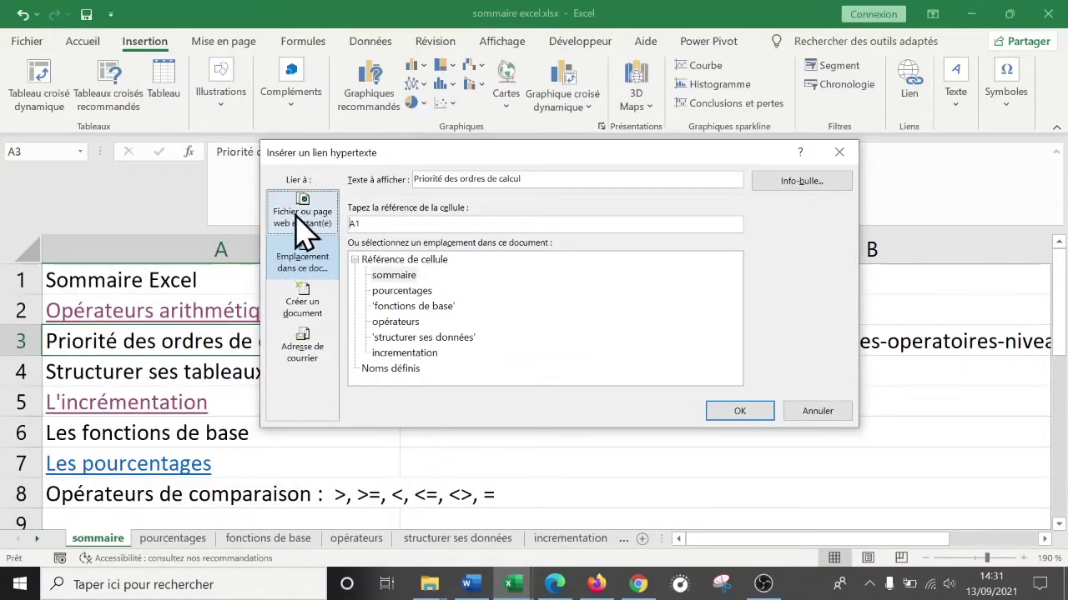
left_click(309, 224)
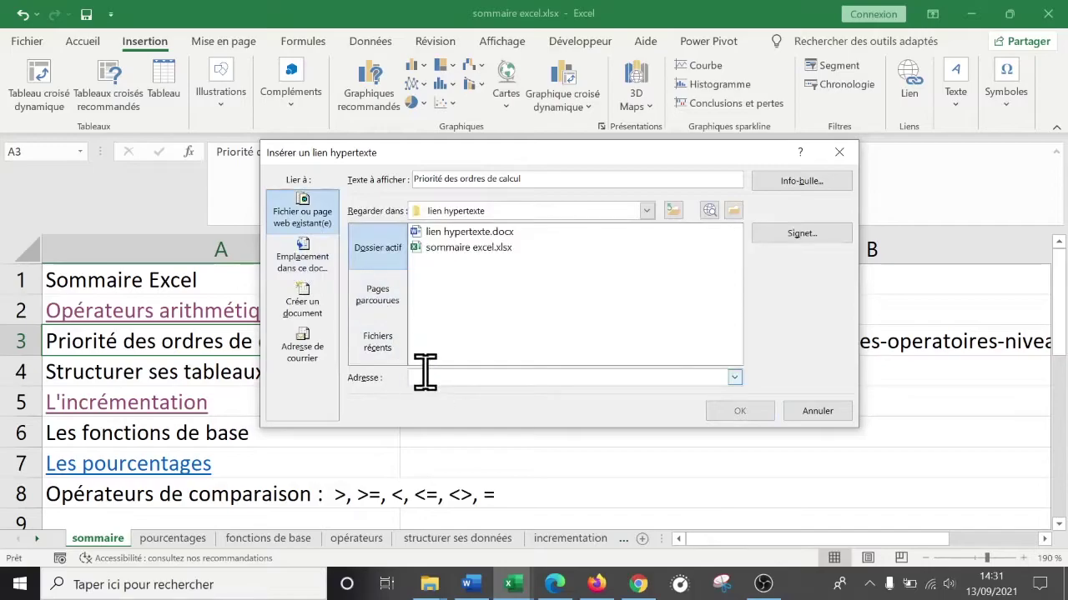
right_click(444, 377)
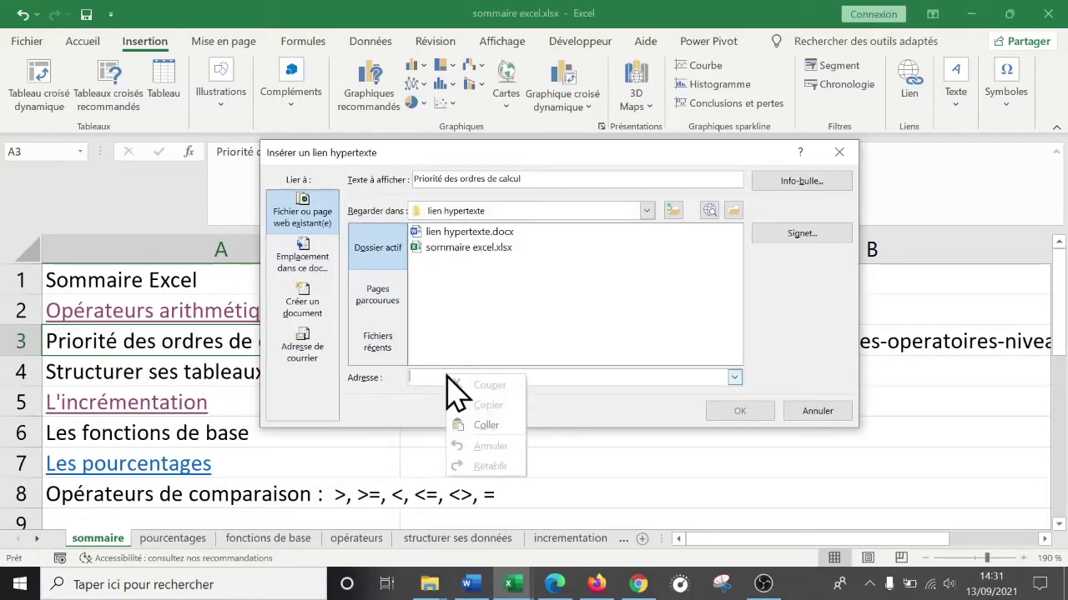
left_click(486, 426)
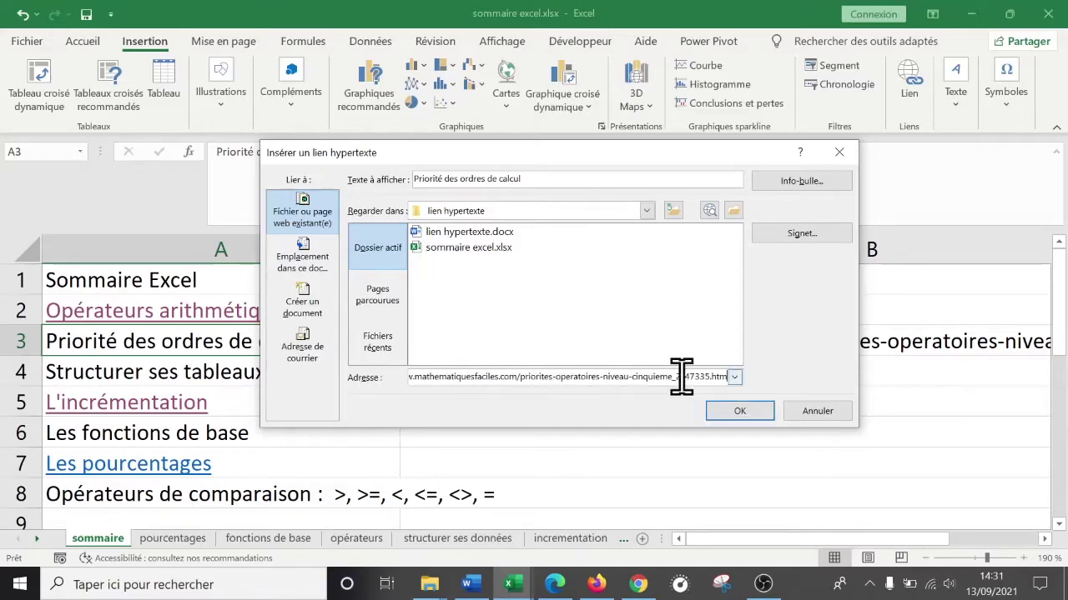
left_click(743, 411)
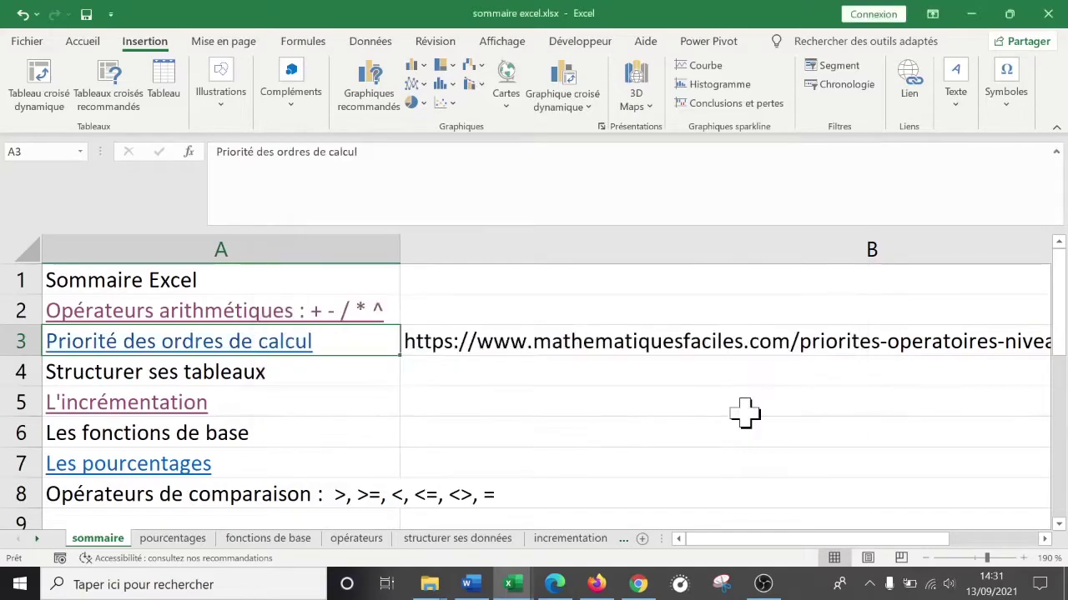
left_click(1001, 322)
- Delete B3's leftover URL, widen column A, and test the A3 link in Edge, accepting cookies
key("Delete")
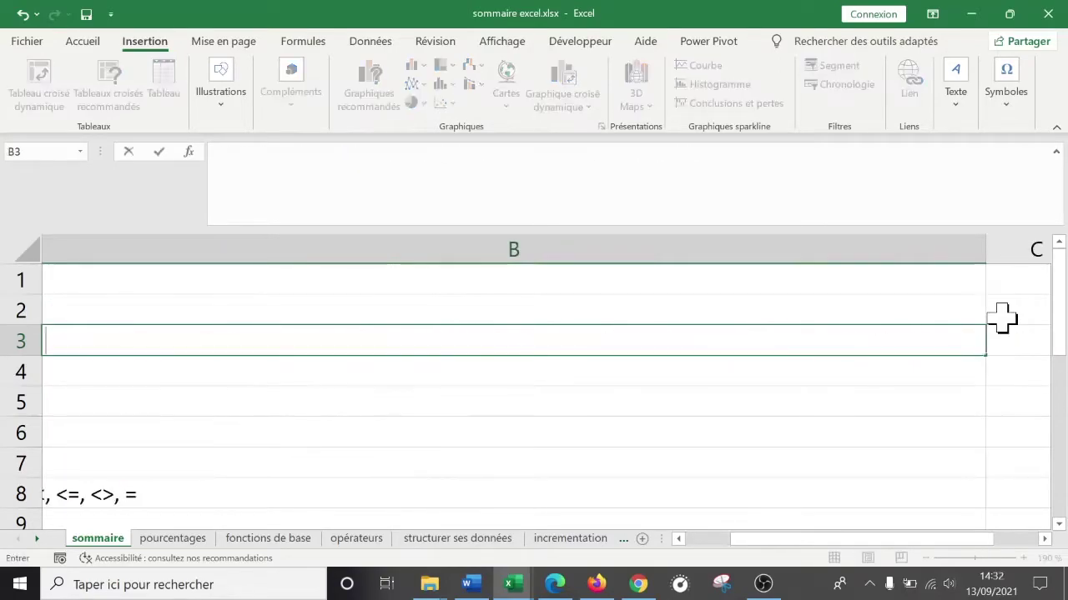
key("Left")
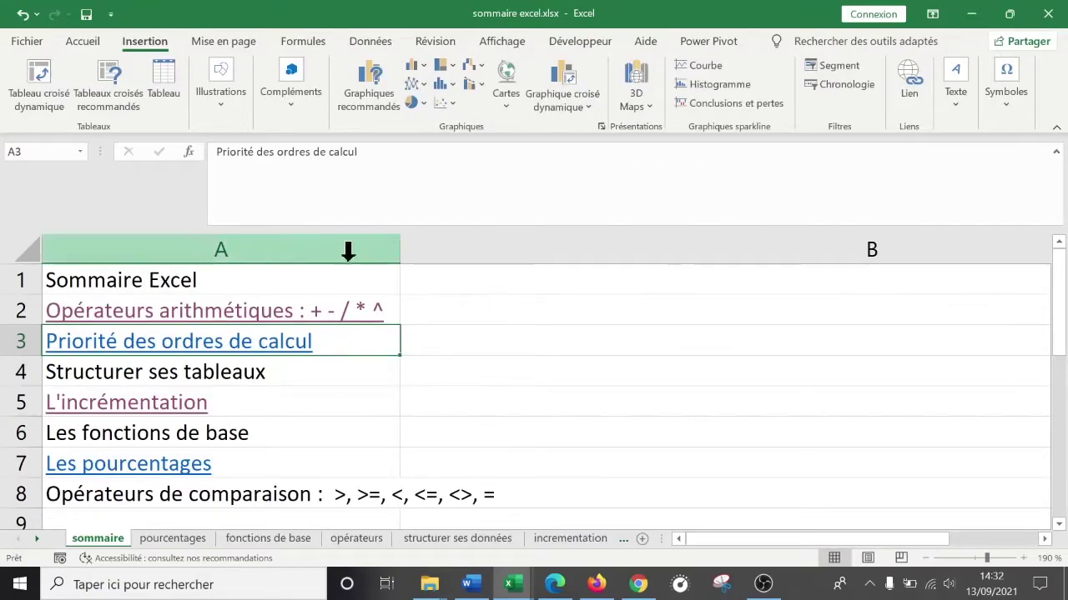
left_click_drag(400, 255, 478, 261)
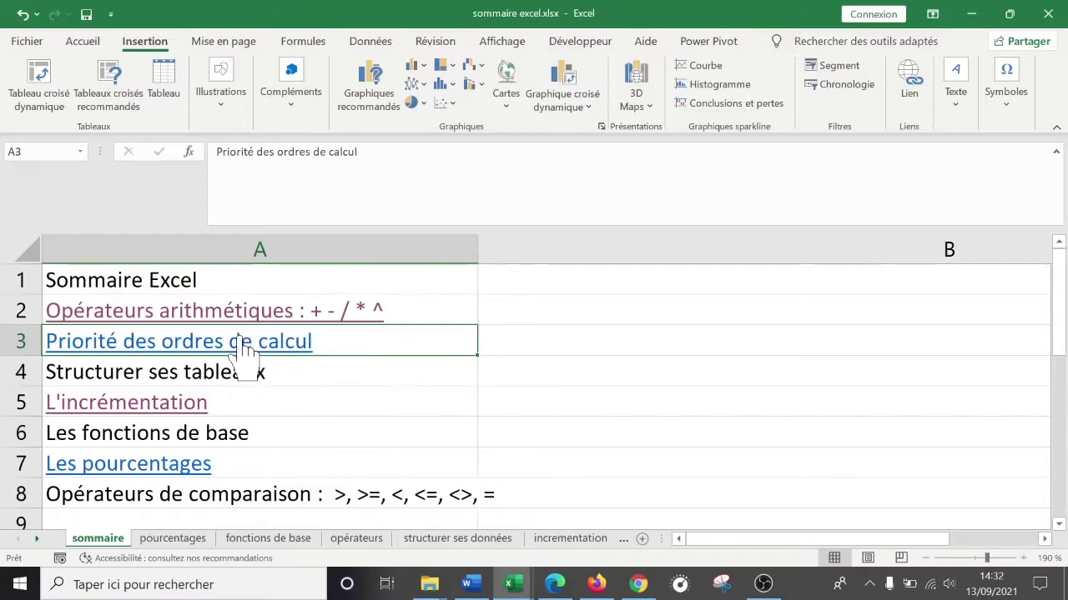
left_click(242, 344)
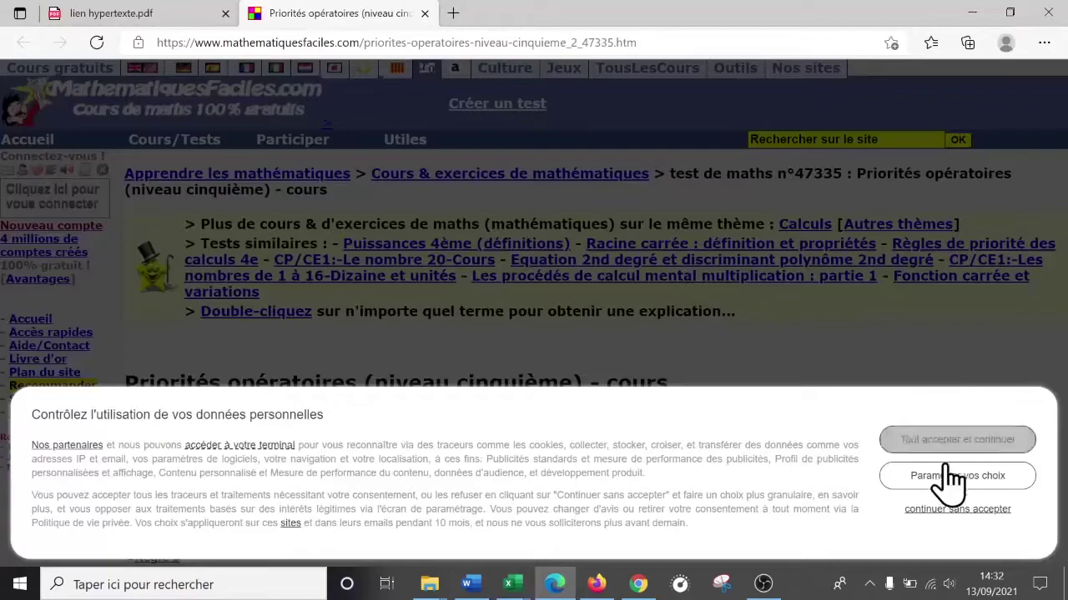
left_click(957, 442)
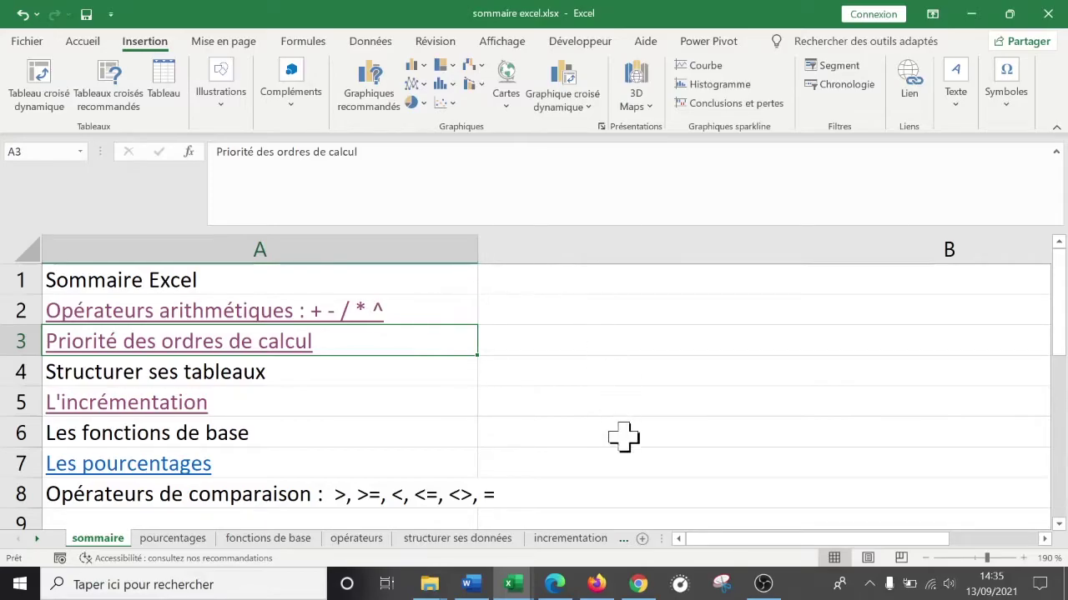
- Add a new worksheet and rename it prospects
left_click(642, 540)
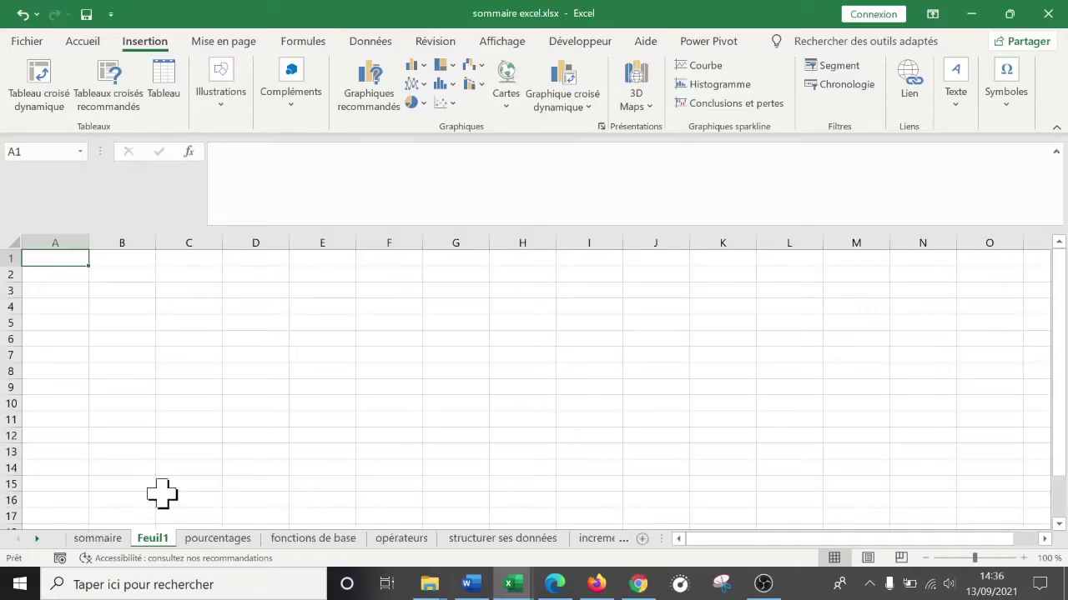
double_click(163, 537)
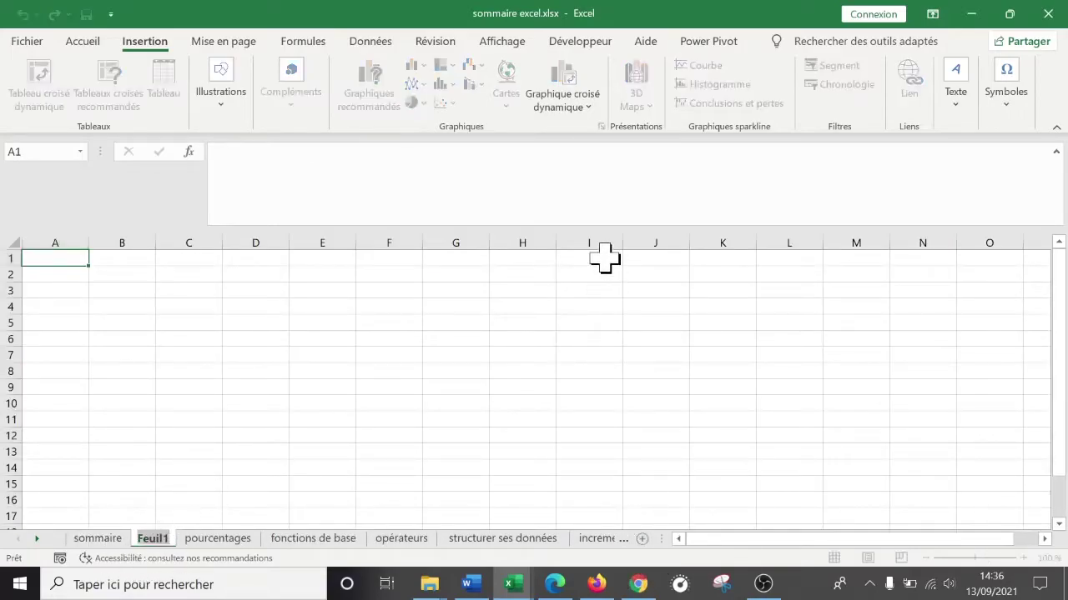
type("prosp")
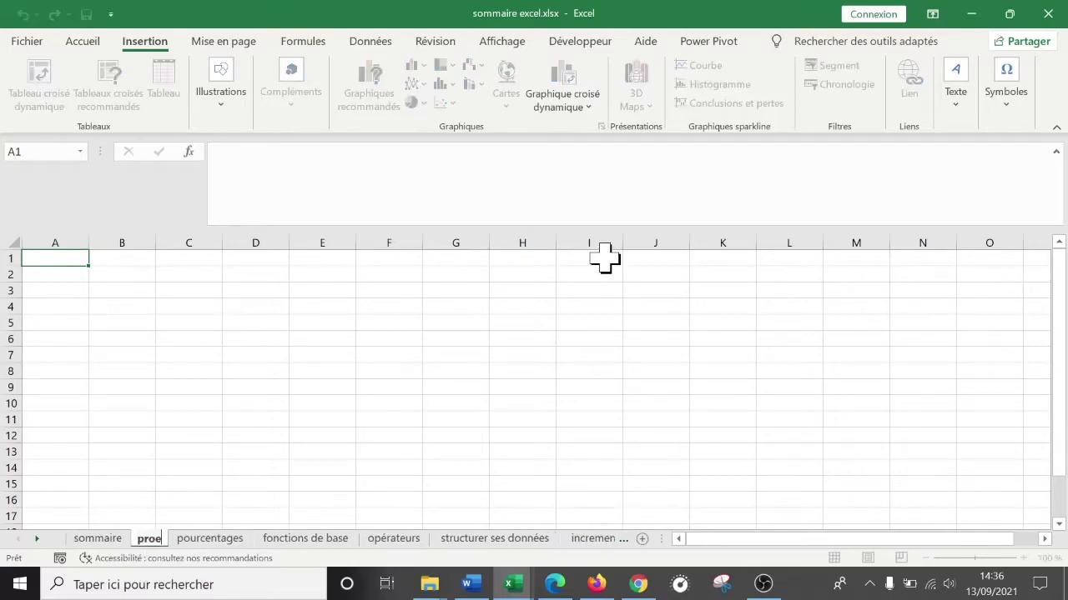
type("ec")
key("Return")
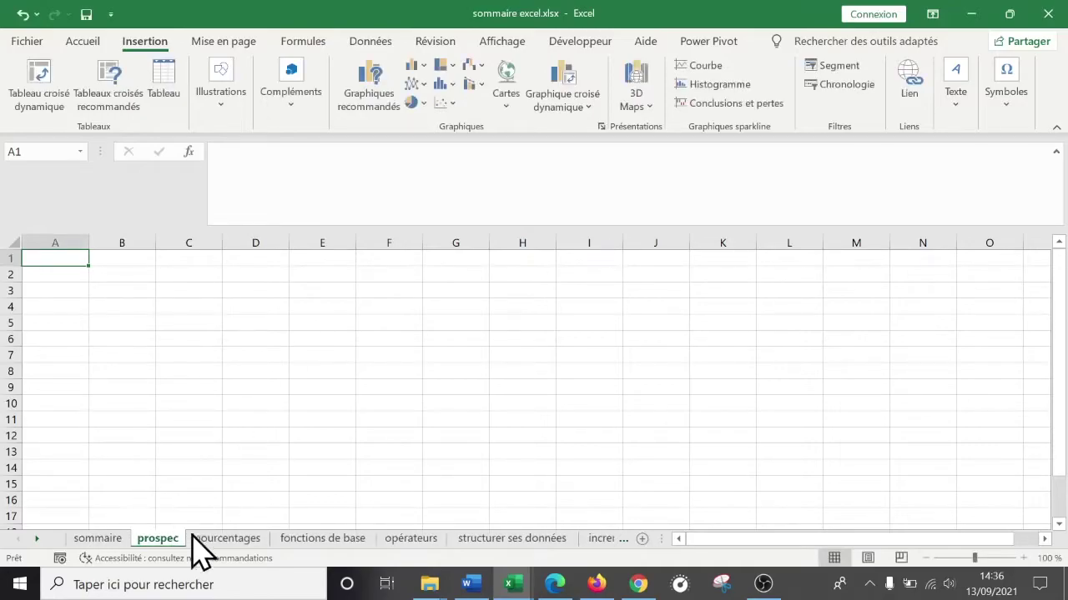
double_click(176, 536)
type("ts")
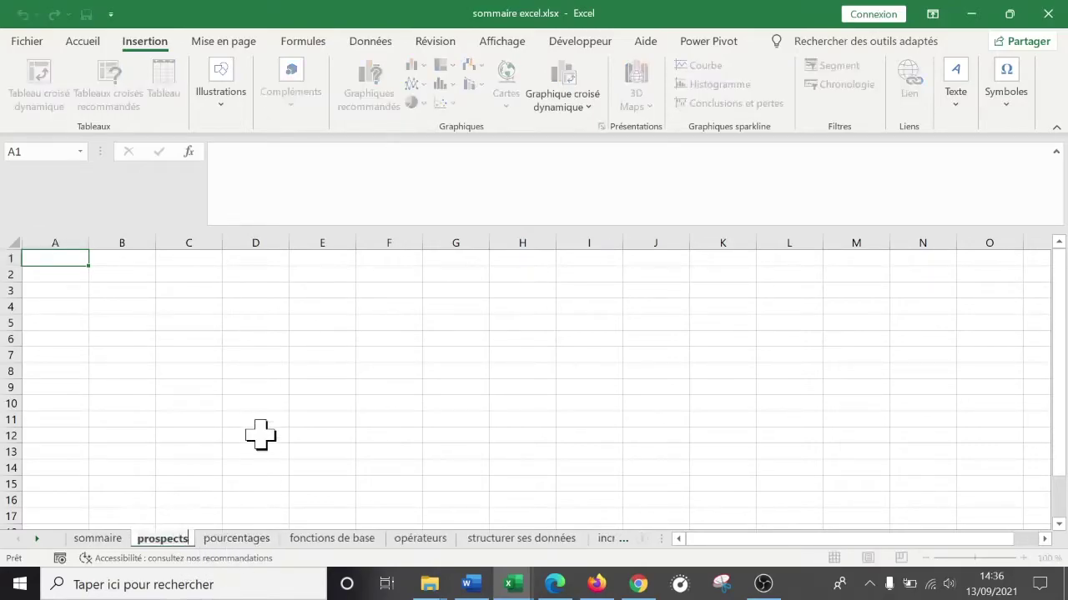
left_click(260, 436)
- Zoom to 170% and enter entreprise, Renault, Carrefour and Auchan in A1:A4
left_click(87, 264)
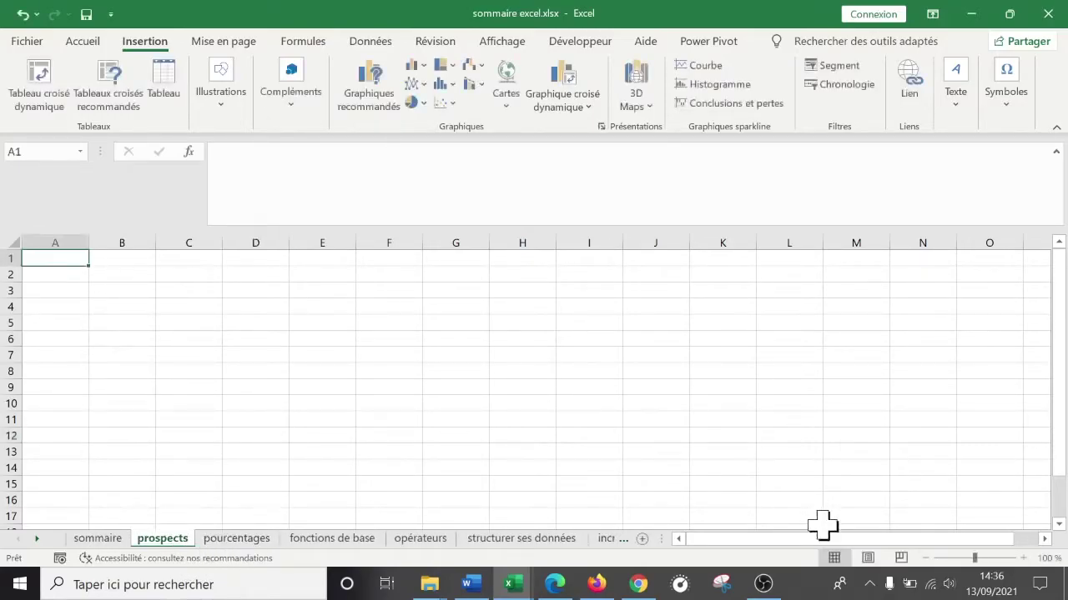
left_click(1024, 558)
left_click(1024, 558)
left_click(1024, 558)
left_click(1024, 558)
left_click(1025, 558)
left_click(1024, 557)
left_click(1024, 558)
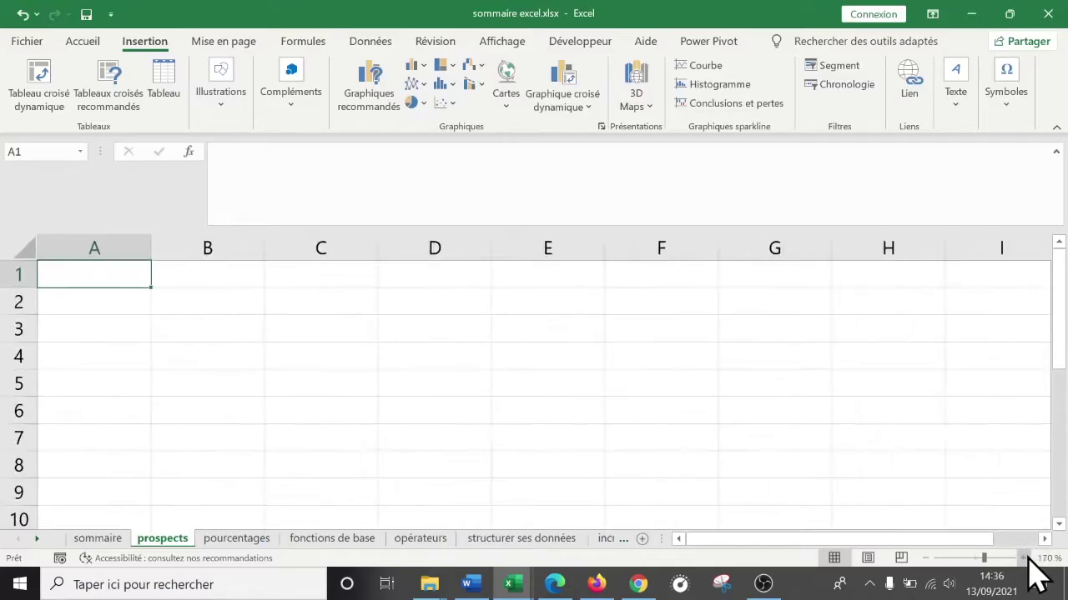
type("entreprise")
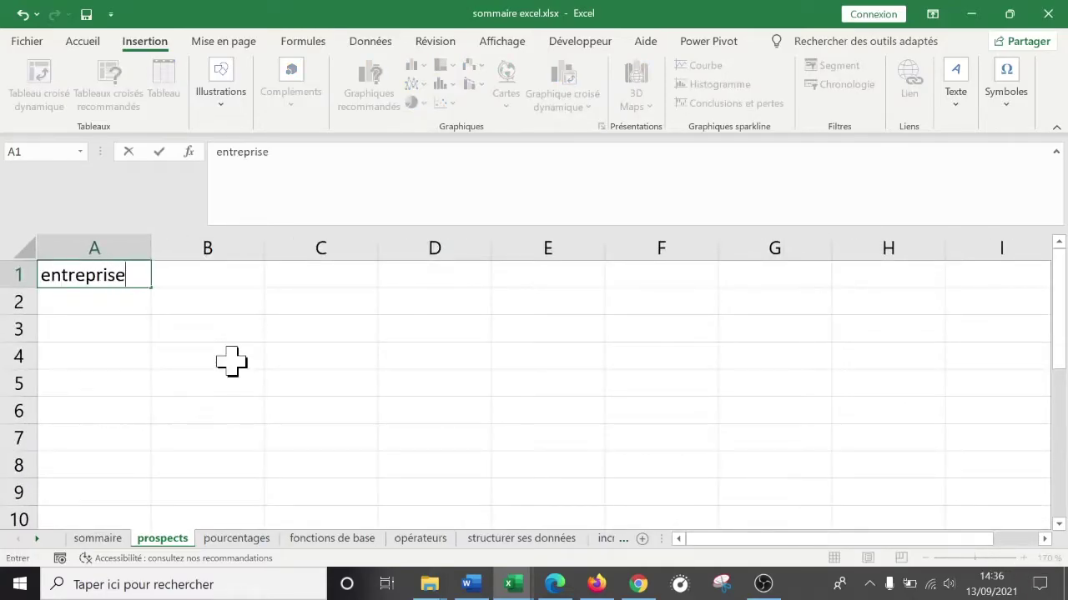
key("Return")
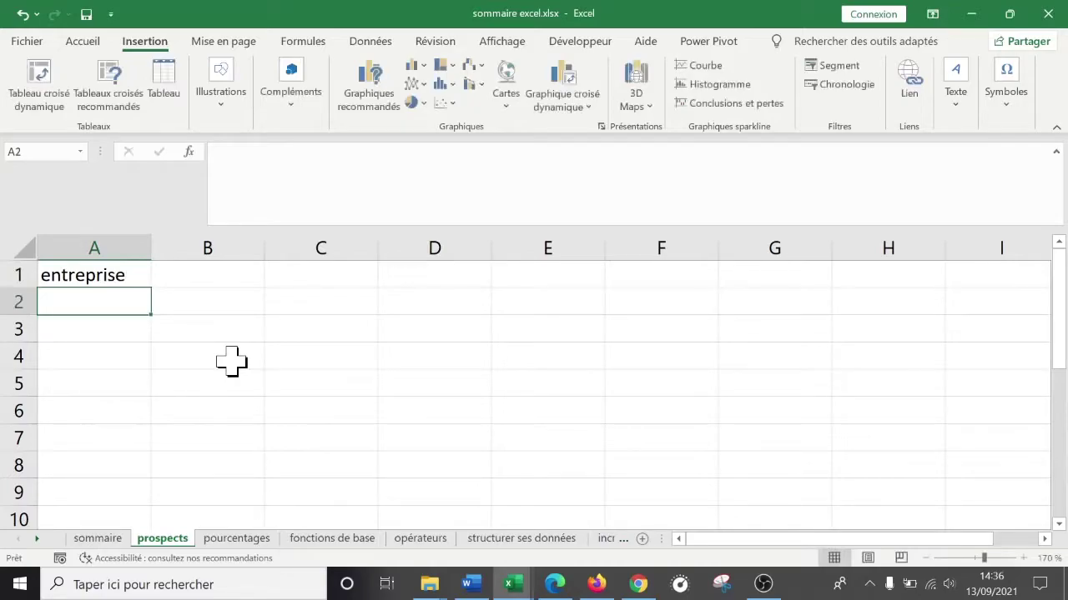
type("Renau")
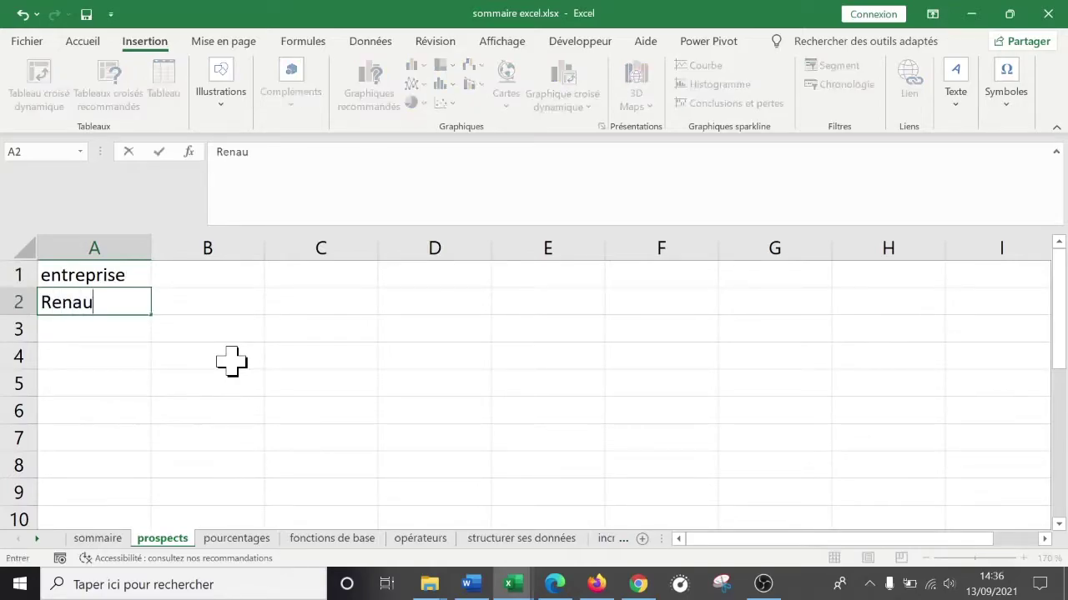
type("lt")
key("Return")
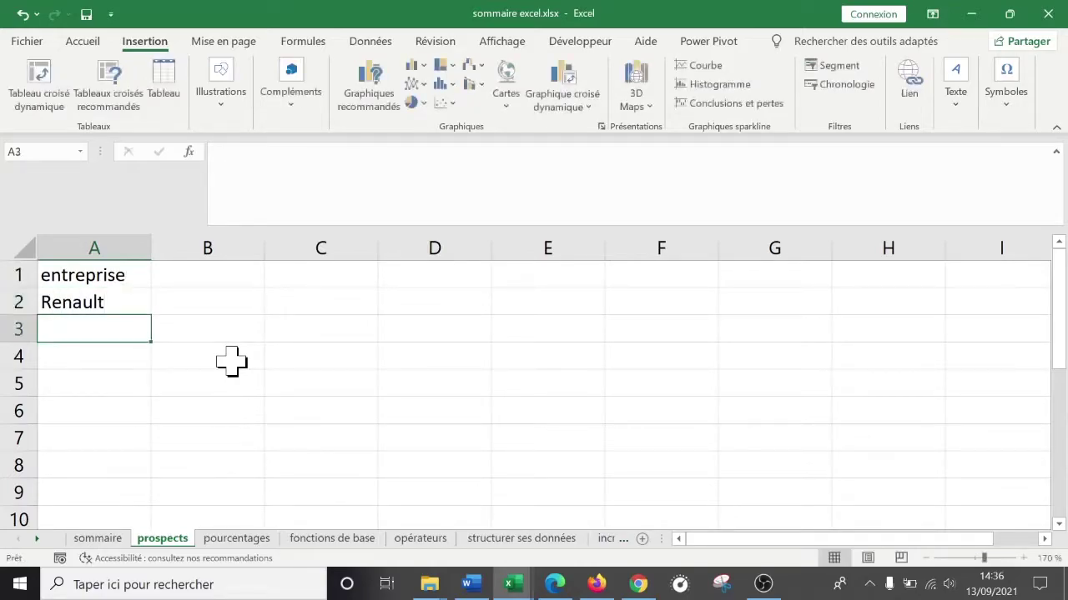
type("Carrefour")
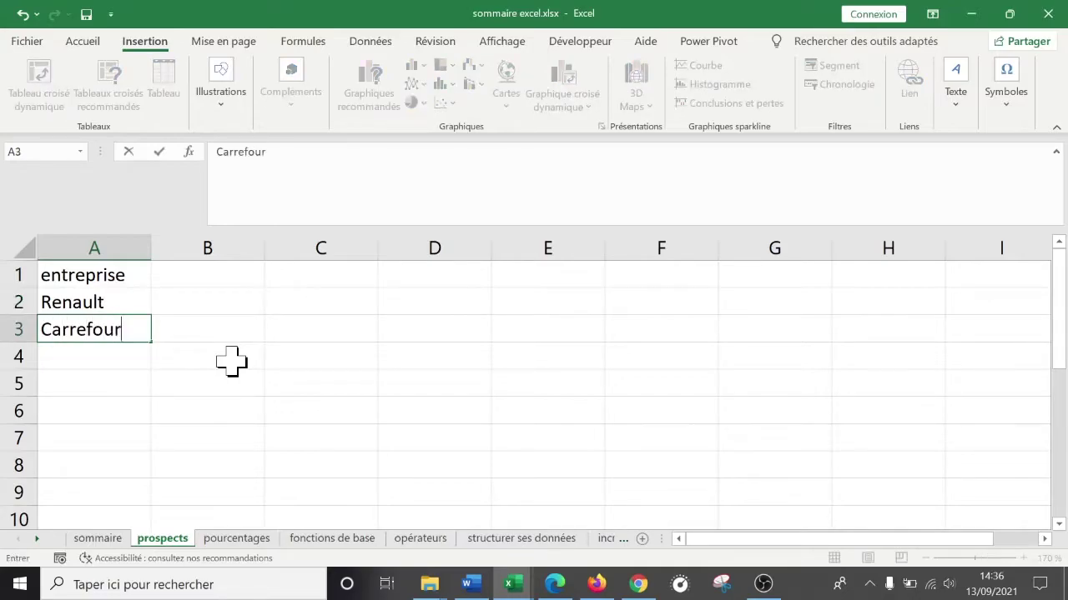
key("Return")
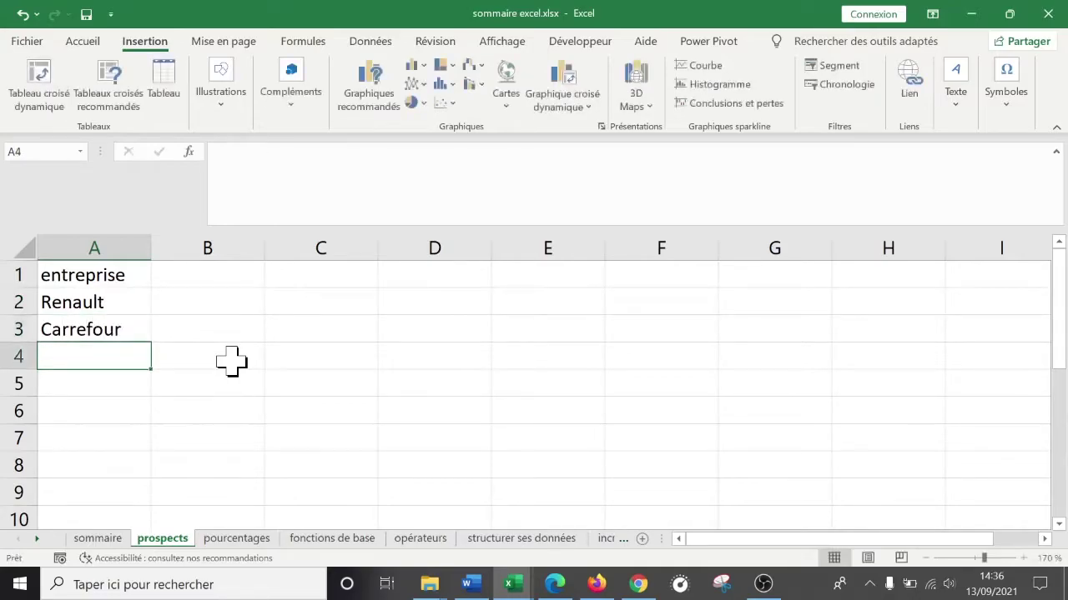
type("Auchan")
key("Return")
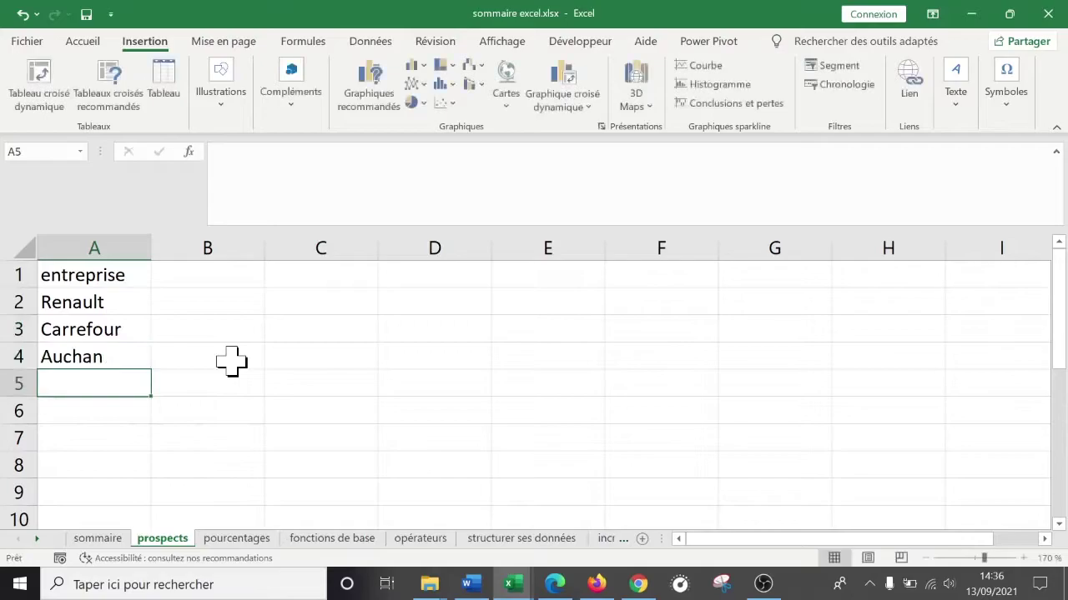
left_click(94, 302)
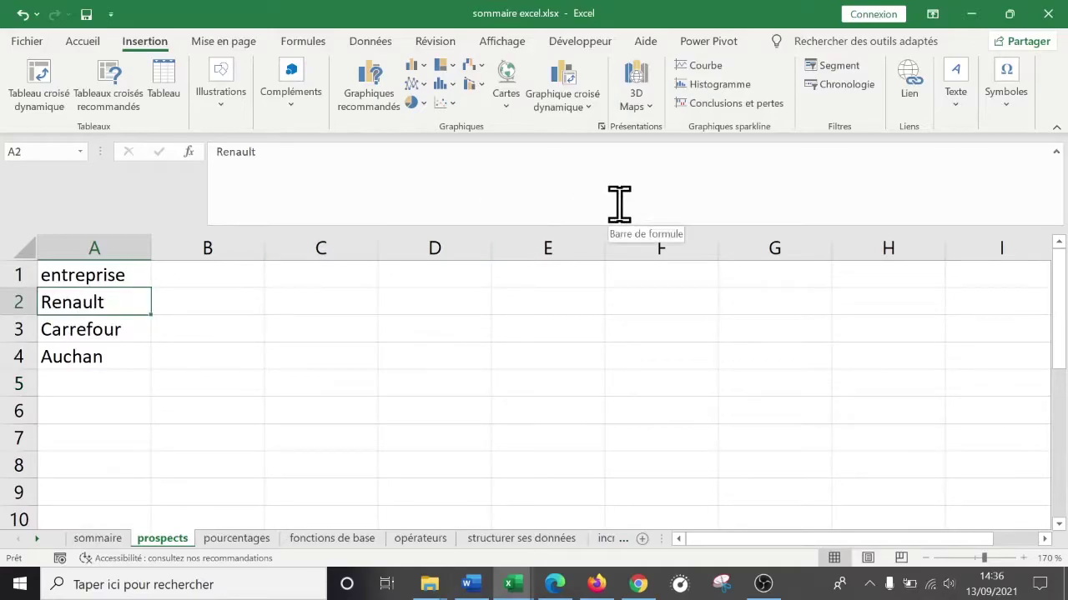
left_click(597, 584)
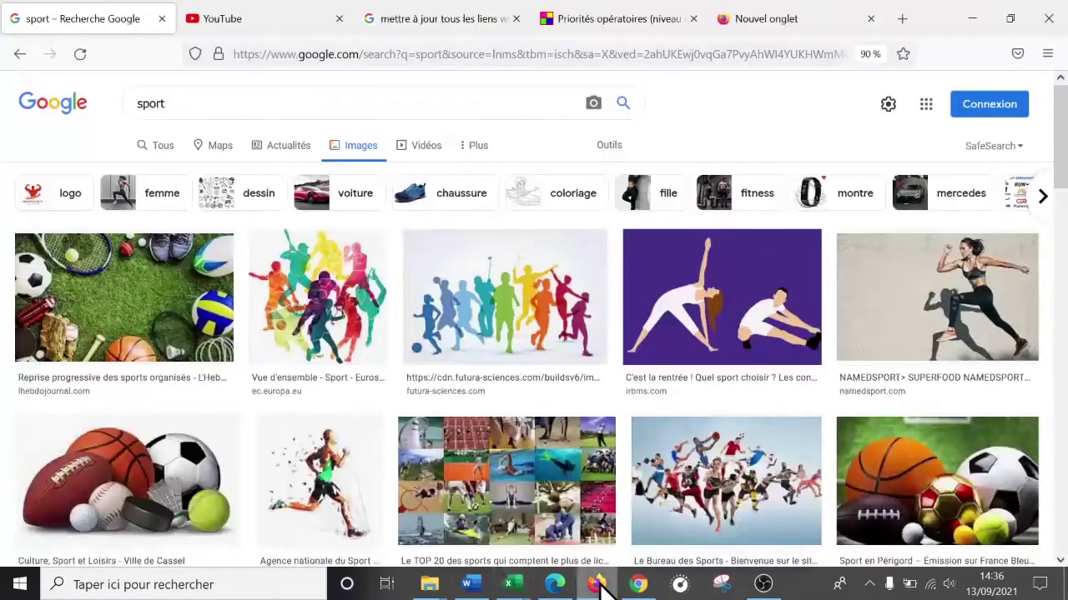
- Search Google for 'renault' in a new Firefox tab
left_click(900, 18)
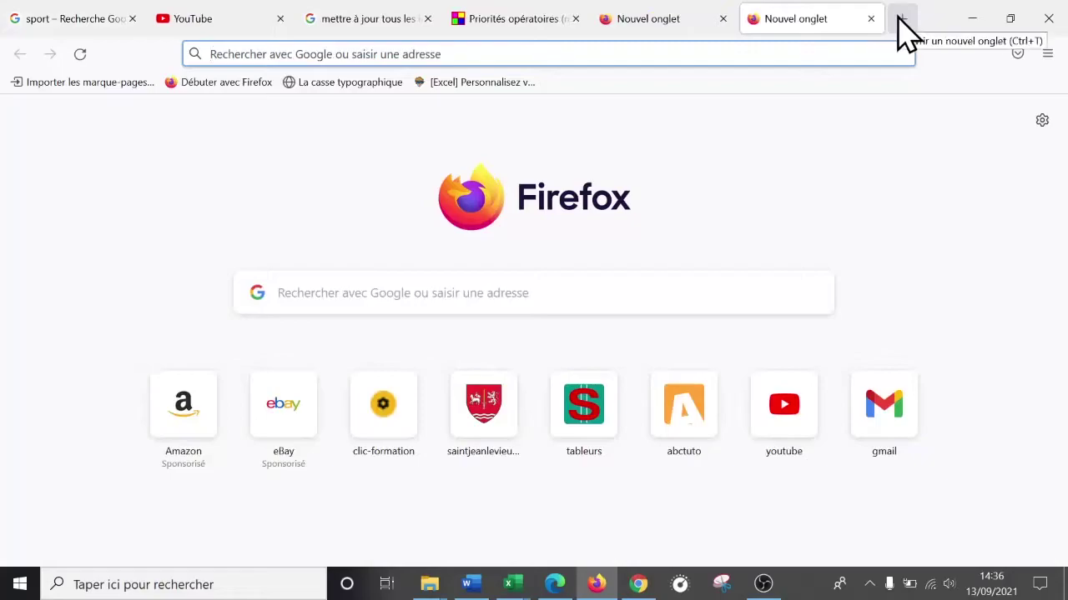
type("renu")
key("BackSpace")
type("ault")
key("BackSpace")
key("BackSpace")
type("lt")
key("Return")
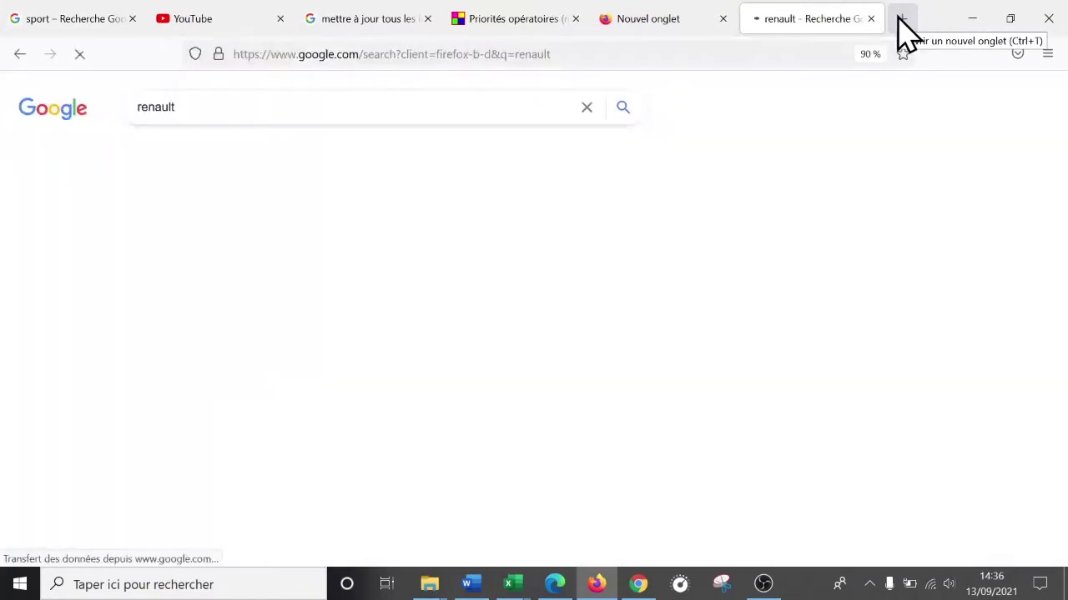
left_click_drag(321, 235, 417, 219)
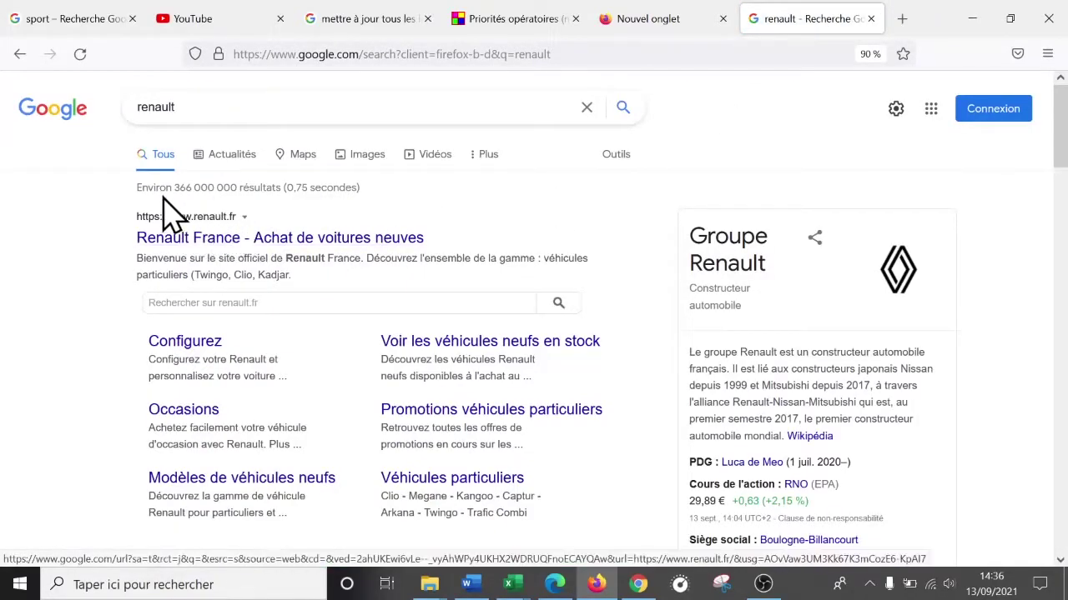
left_click(266, 237)
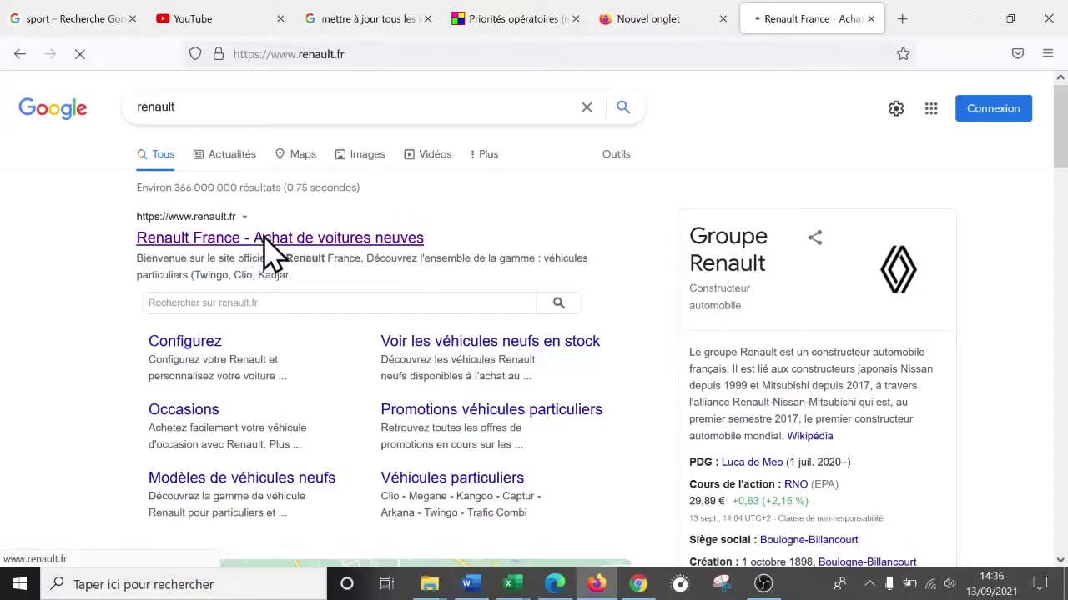
left_click(353, 50)
key("ctrl+c")
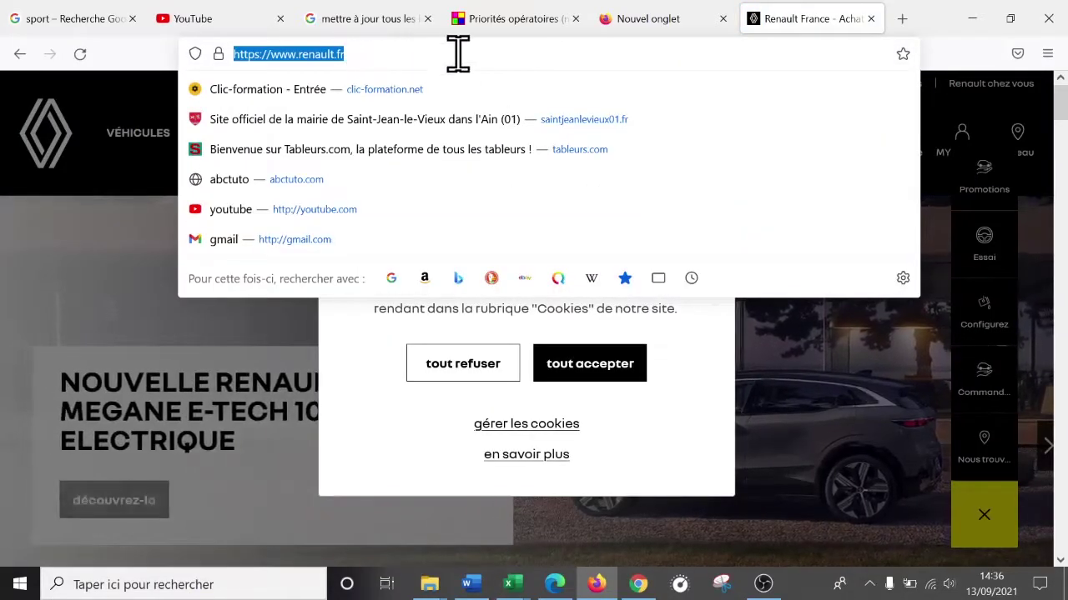
left_click(510, 584)
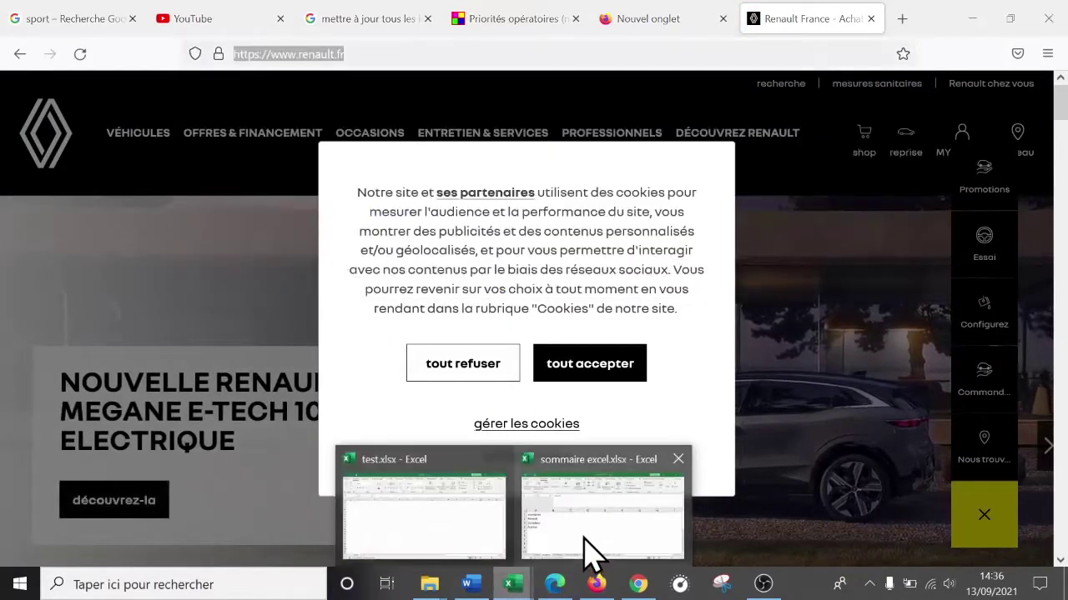
left_click(591, 553)
right_click(98, 310)
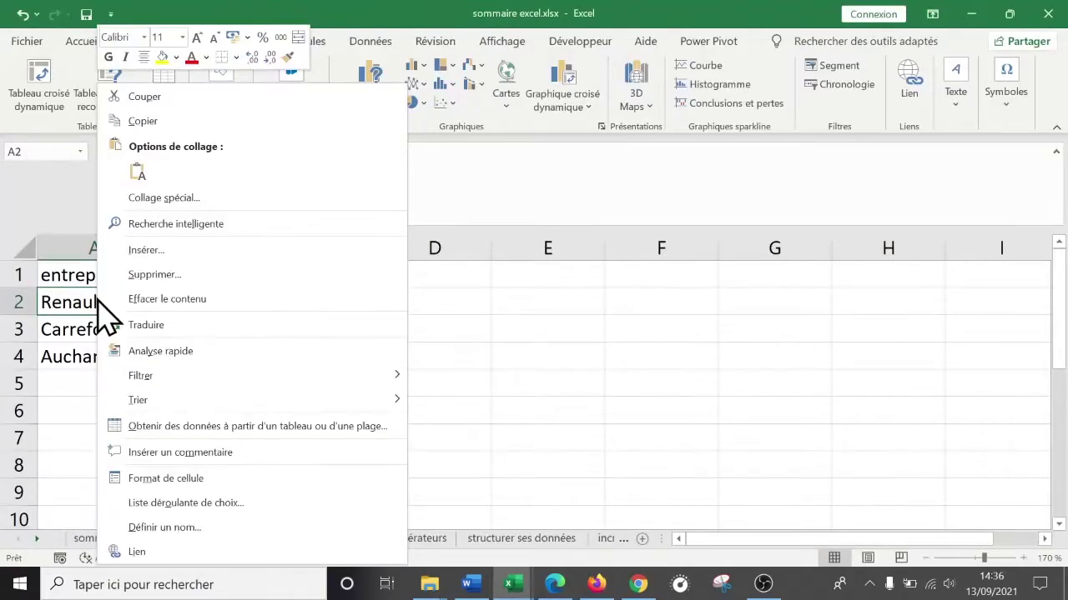
left_click(150, 552)
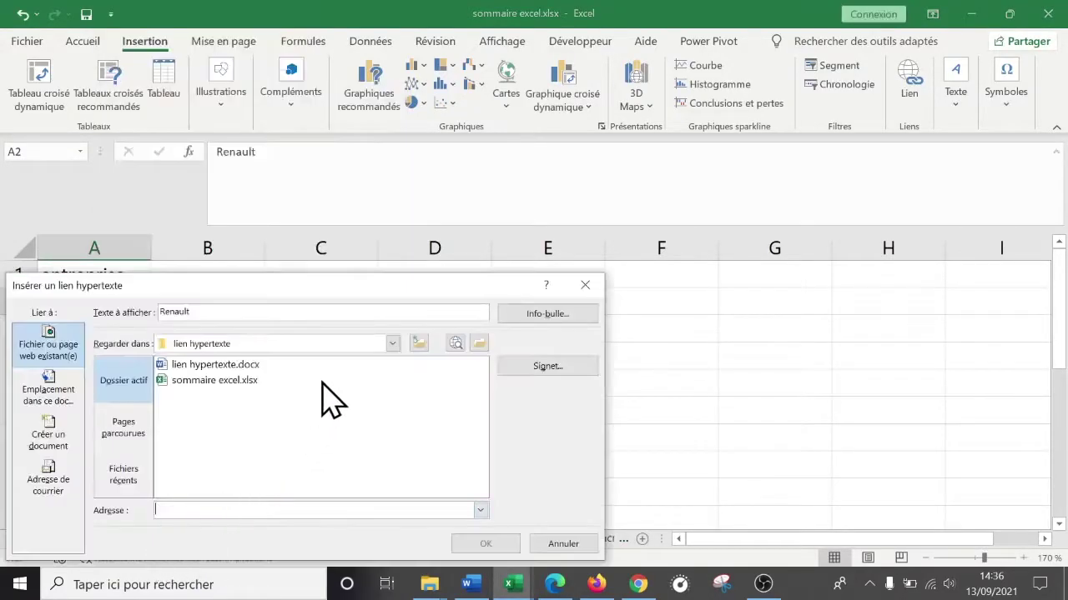
left_click_drag(231, 287, 503, 177)
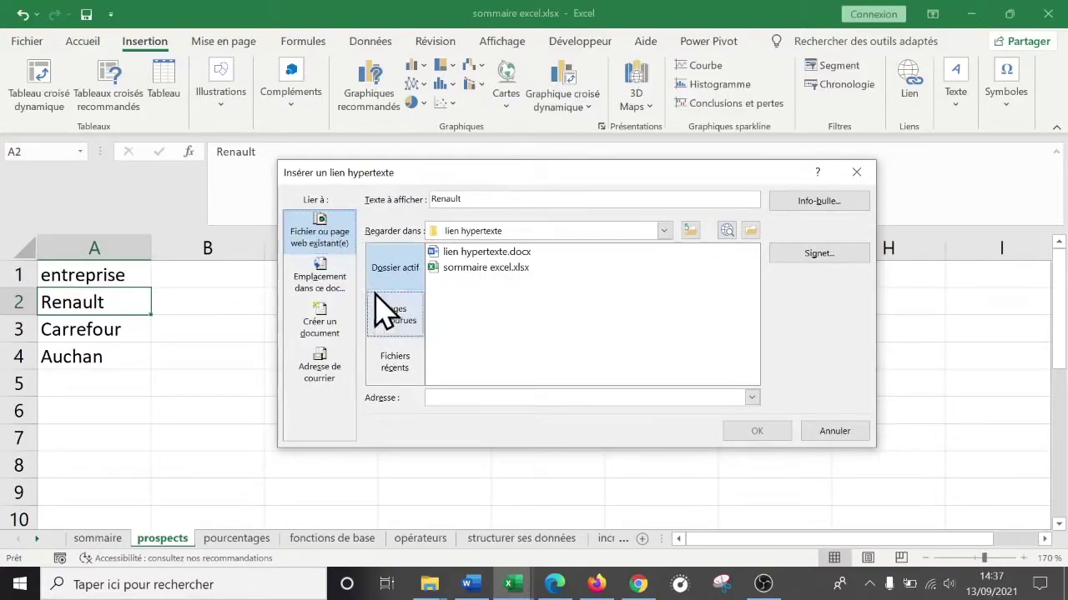
left_click(453, 399)
key("ctrl+v")
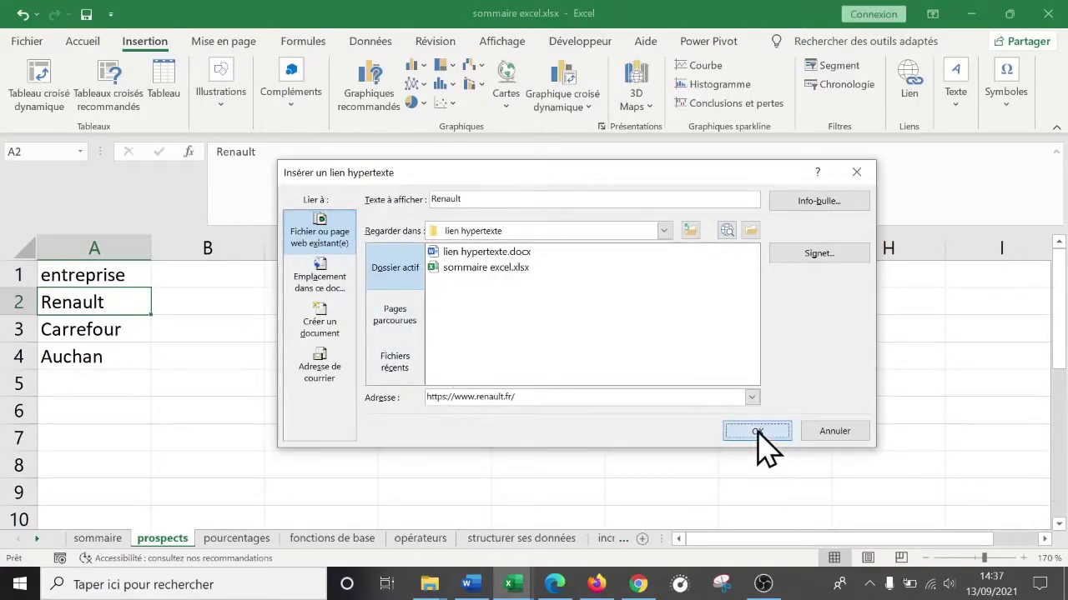
left_click(757, 432)
- Widen column A so the company names fit
left_click_drag(185, 350, 178, 325)
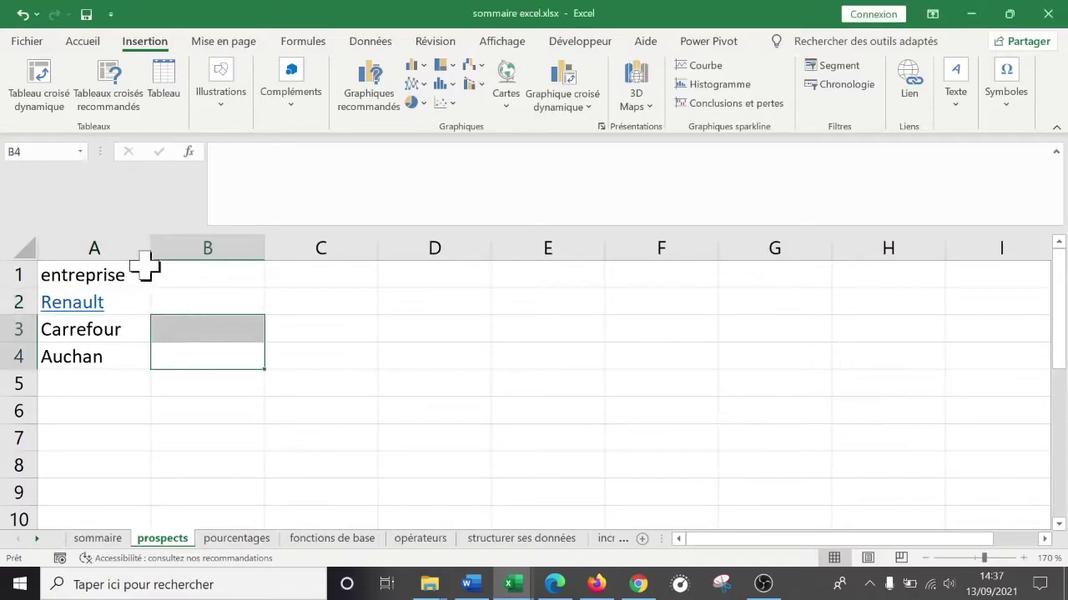
left_click(213, 268)
left_click_drag(151, 248, 232, 247)
left_click(153, 441)
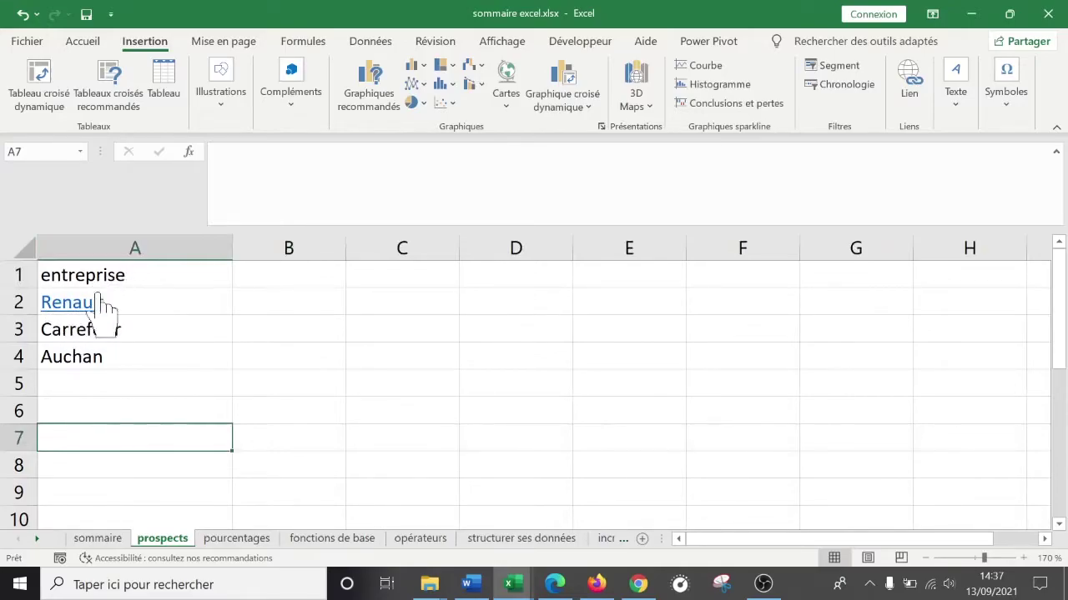
- Follow the Renault link in Edge, accept cookies and close the offer popup
left_click(70, 305)
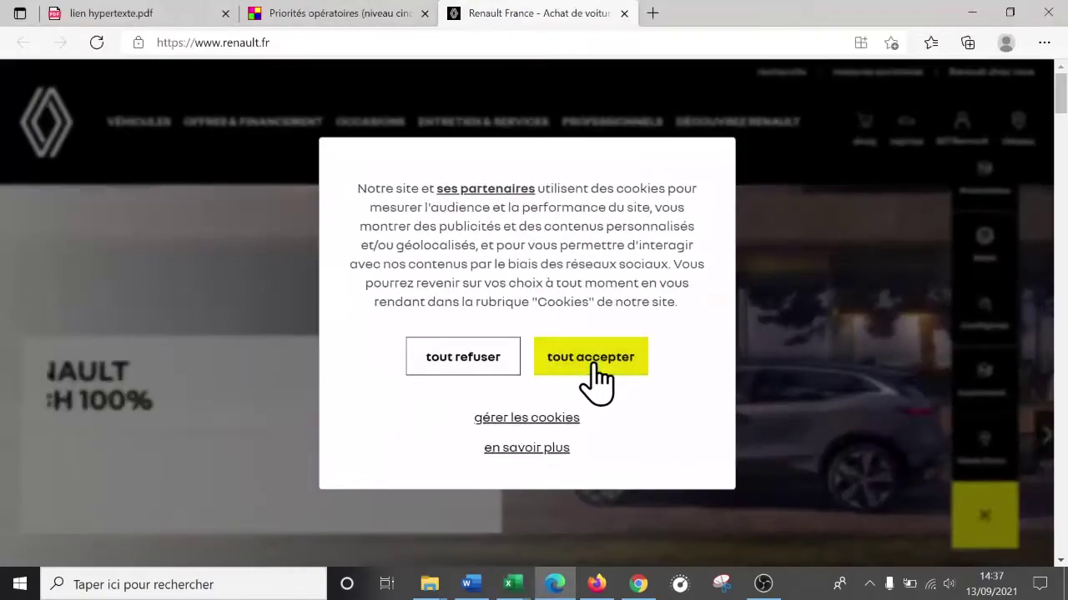
left_click(595, 367)
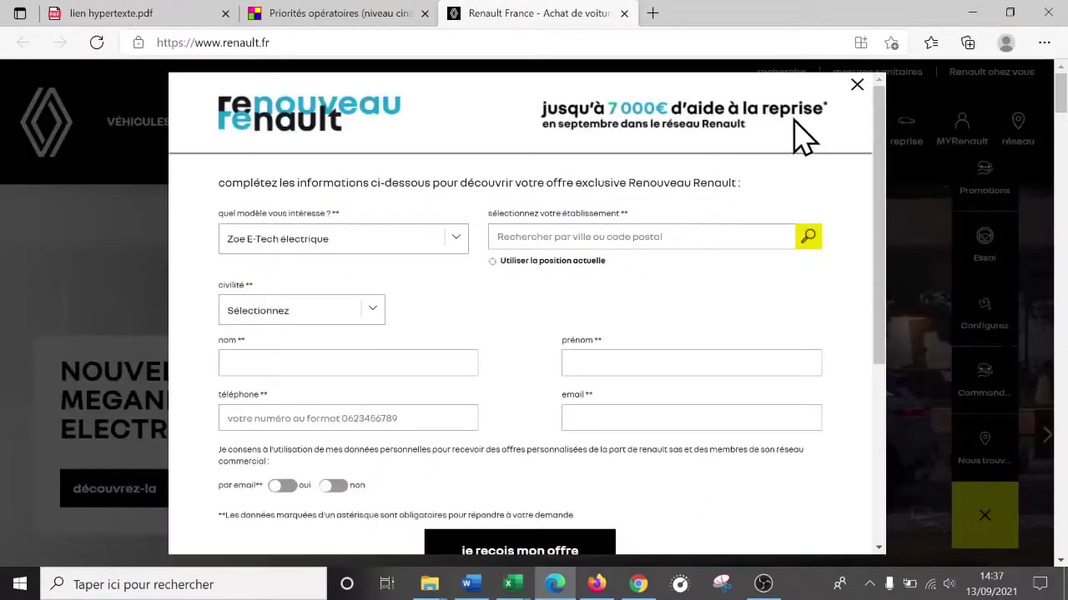
left_click(857, 86)
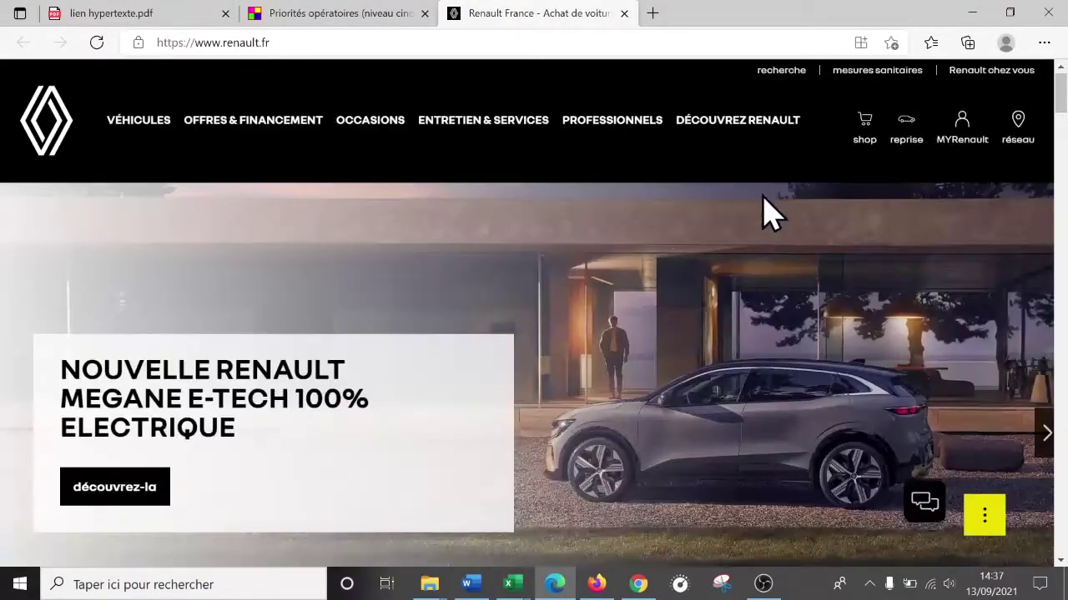
scroll(760, 222, "down", 5)
scroll(381, 275, "up", 5)
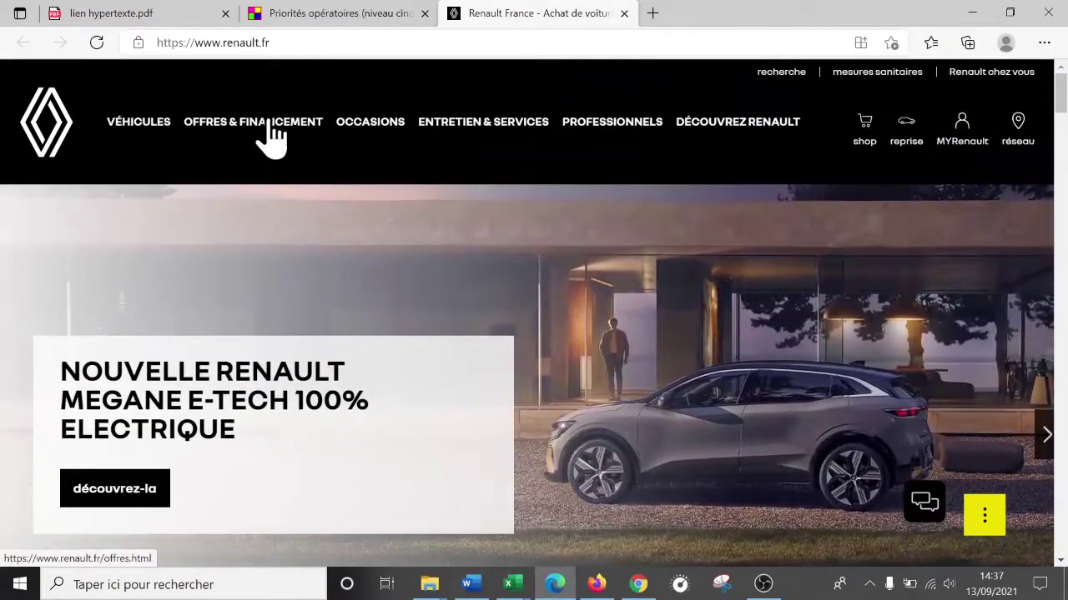
- Go to the Offres Renault Service page via Offres & Financement, then minimize Edge
left_click(250, 142)
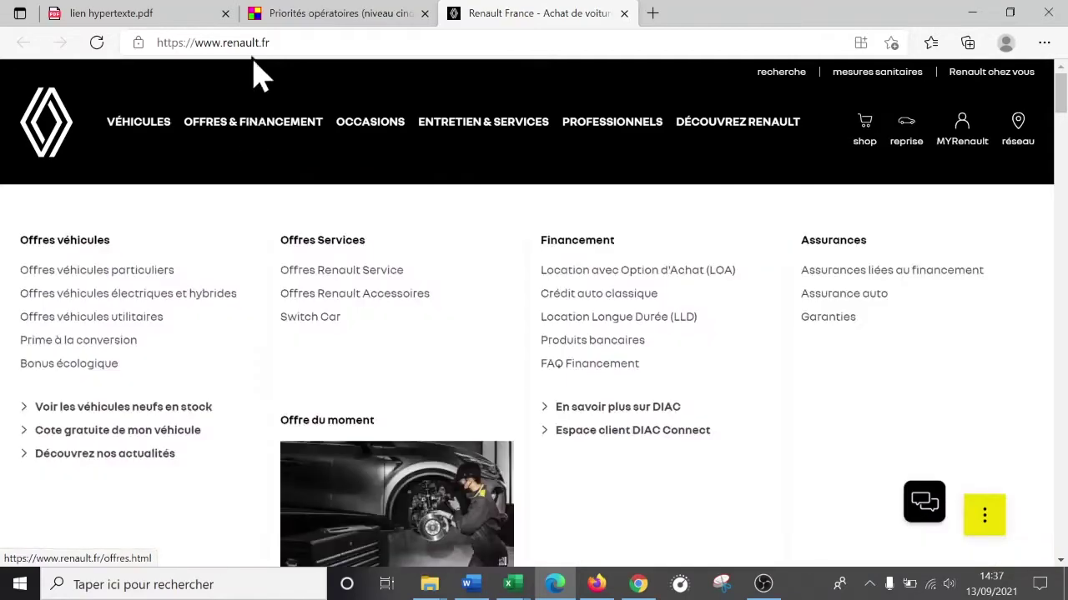
left_click(332, 274)
left_click(405, 40)
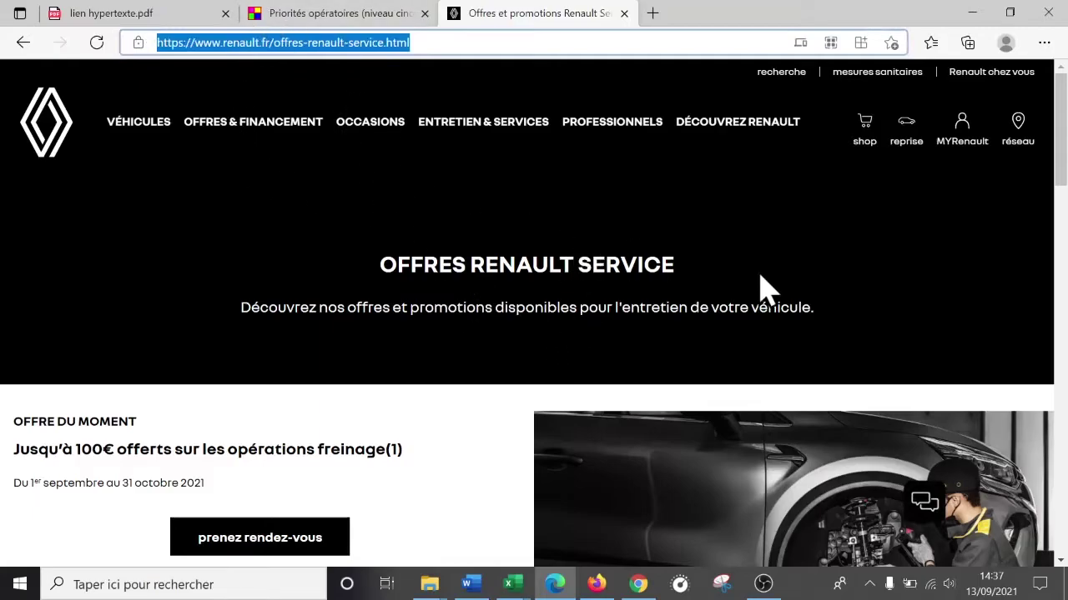
left_click(556, 583)
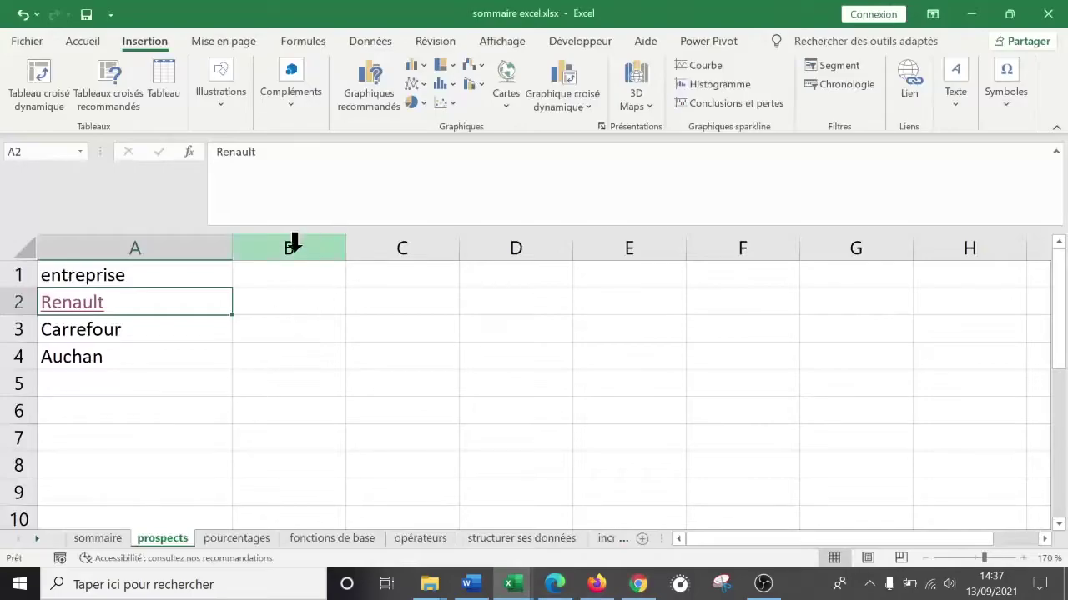
- Add a 'contact' heading in B1 and a linked contact e-mail address in B2, widening column B to fit
left_click(290, 279)
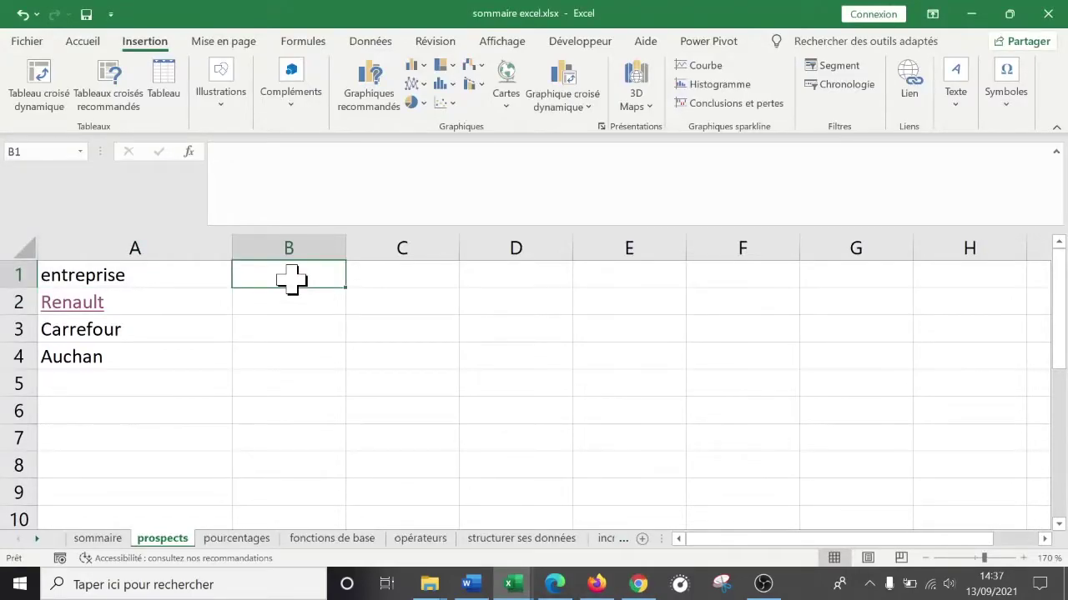
type("contact")
key("Return")
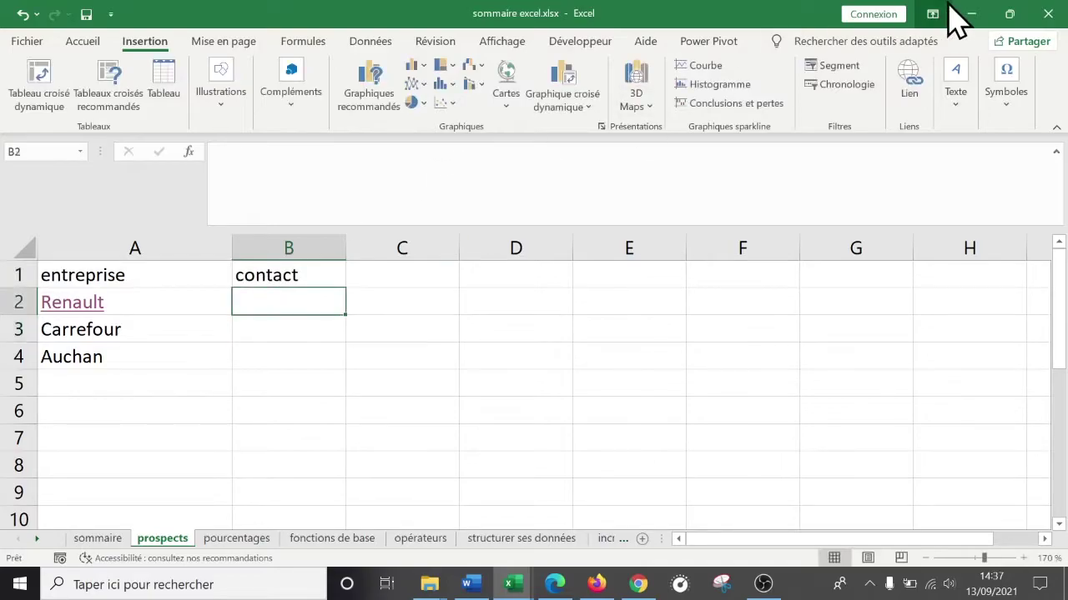
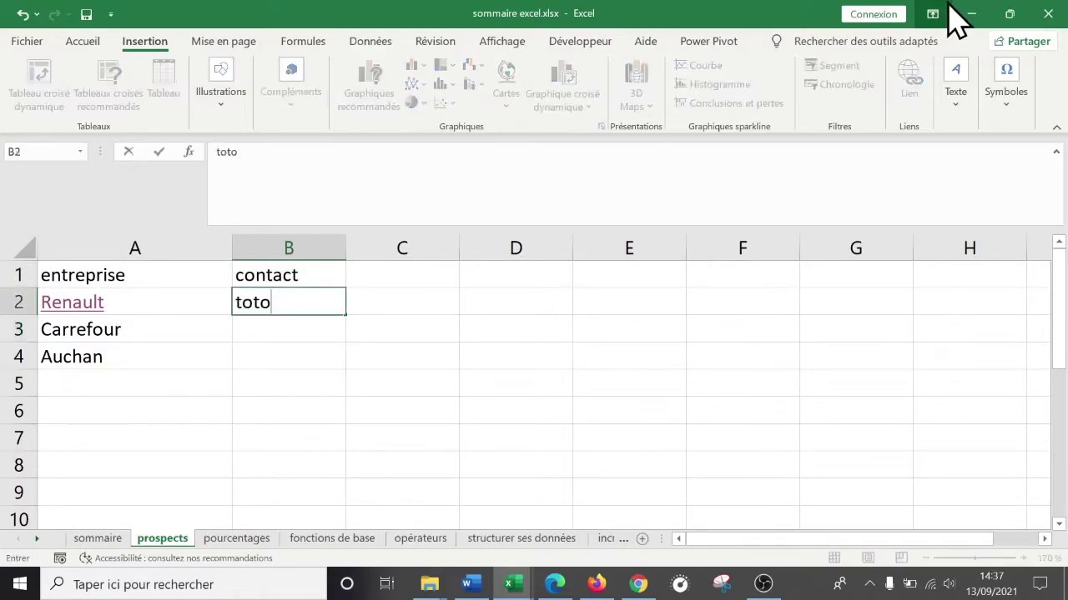
key("Return")
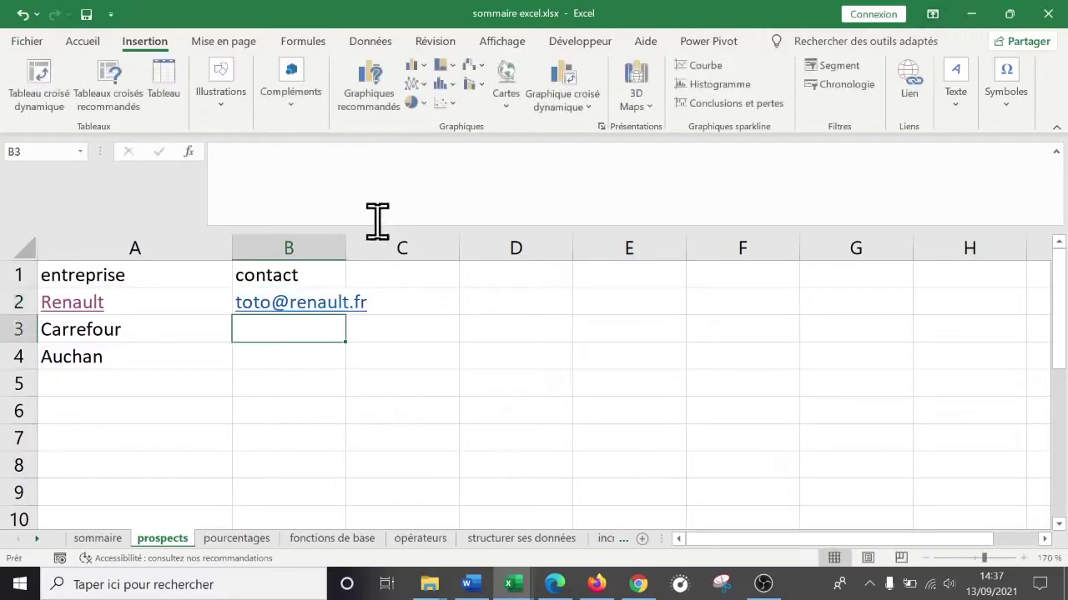
left_click_drag(341, 256, 435, 253)
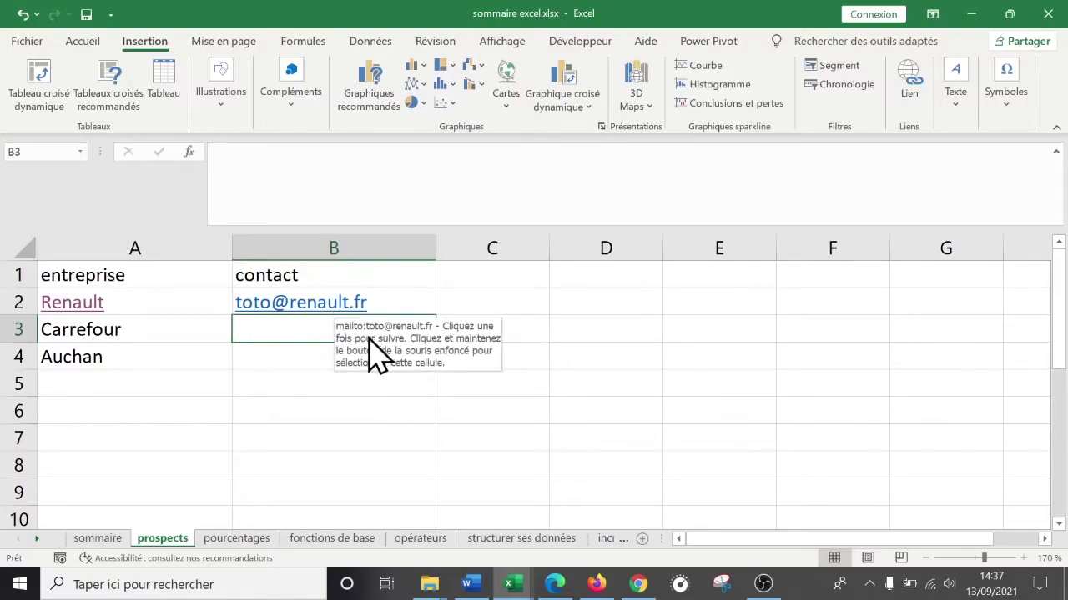
left_click(292, 305)
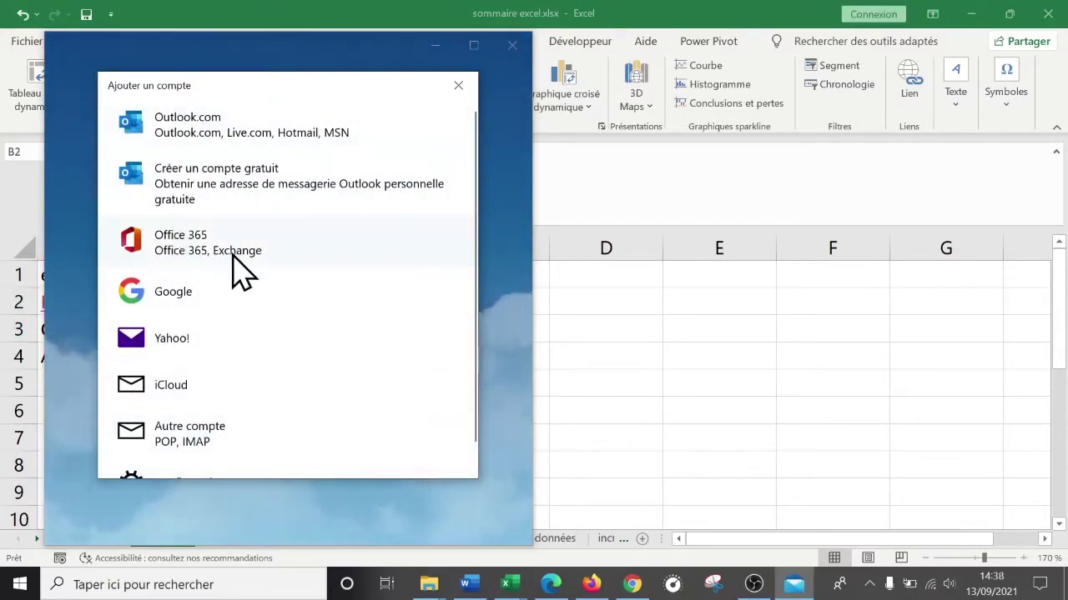
left_click(459, 85)
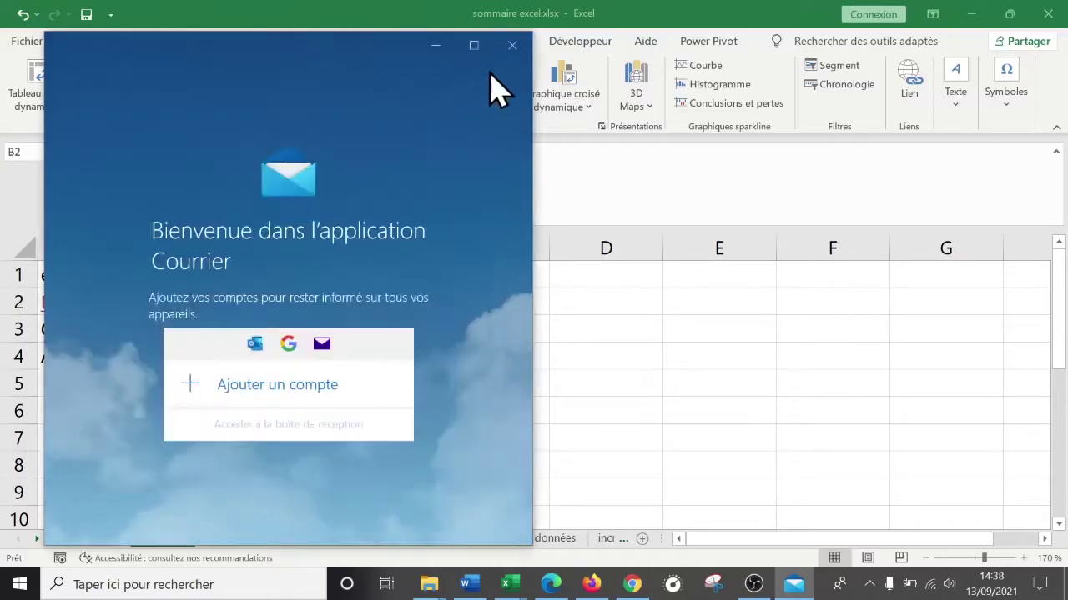
left_click(512, 45)
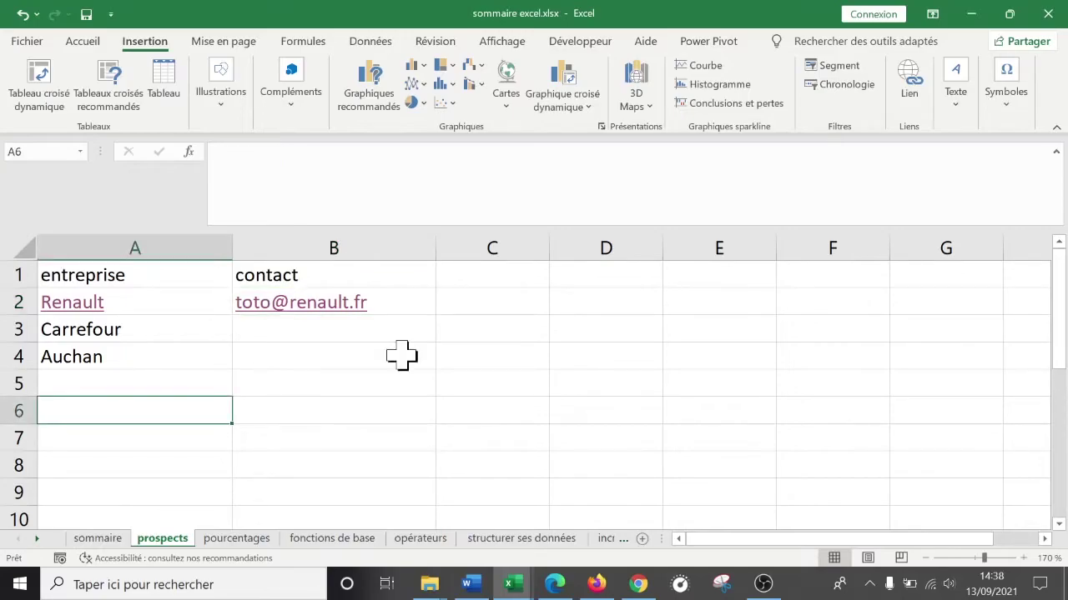
type("http://")
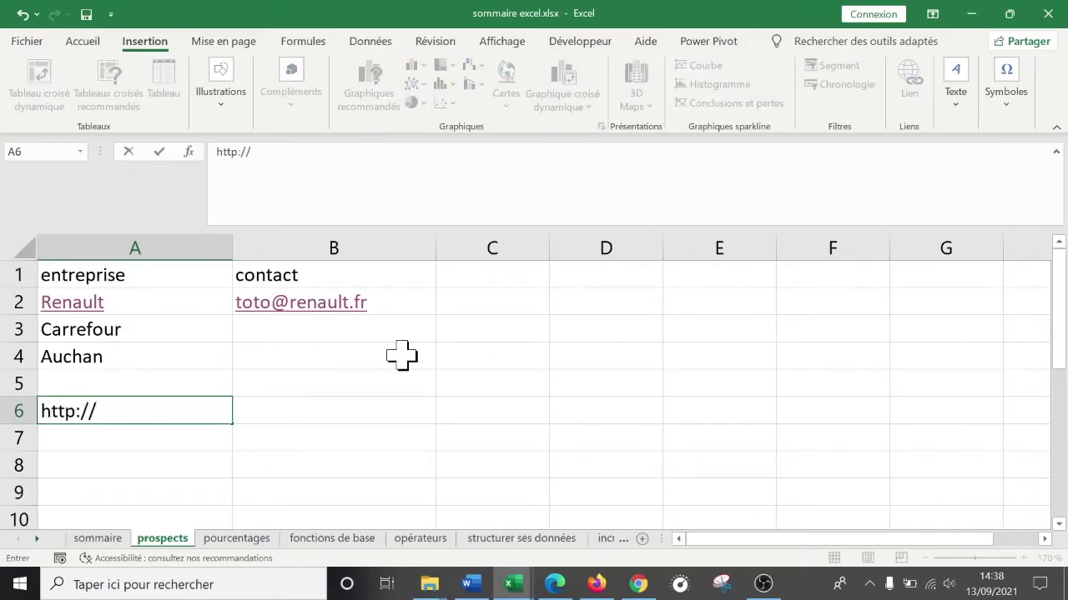
key("Return")
type("https")
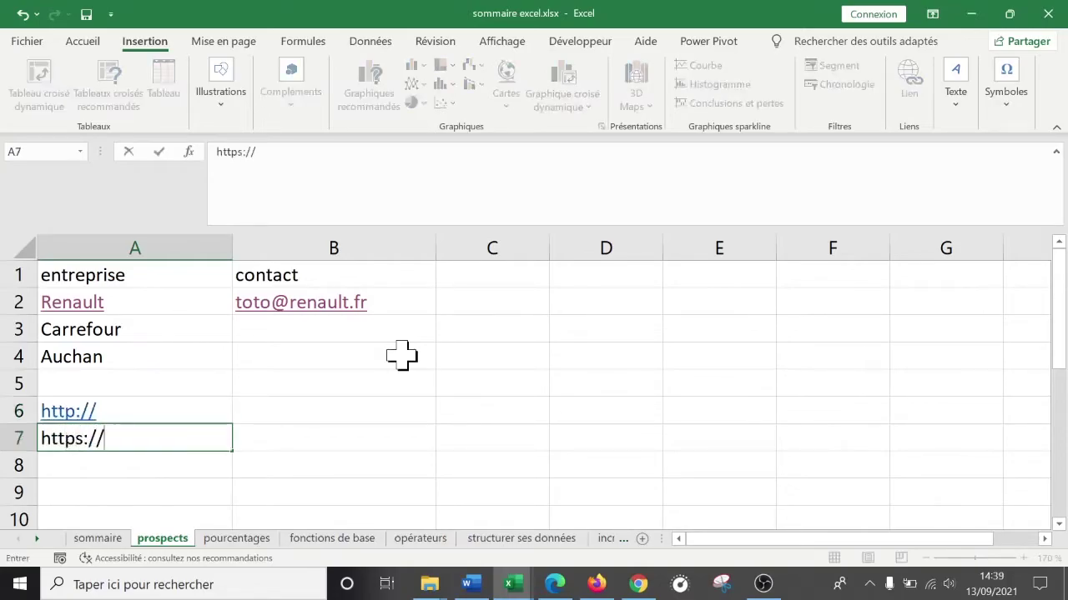
type("://")
key("Return")
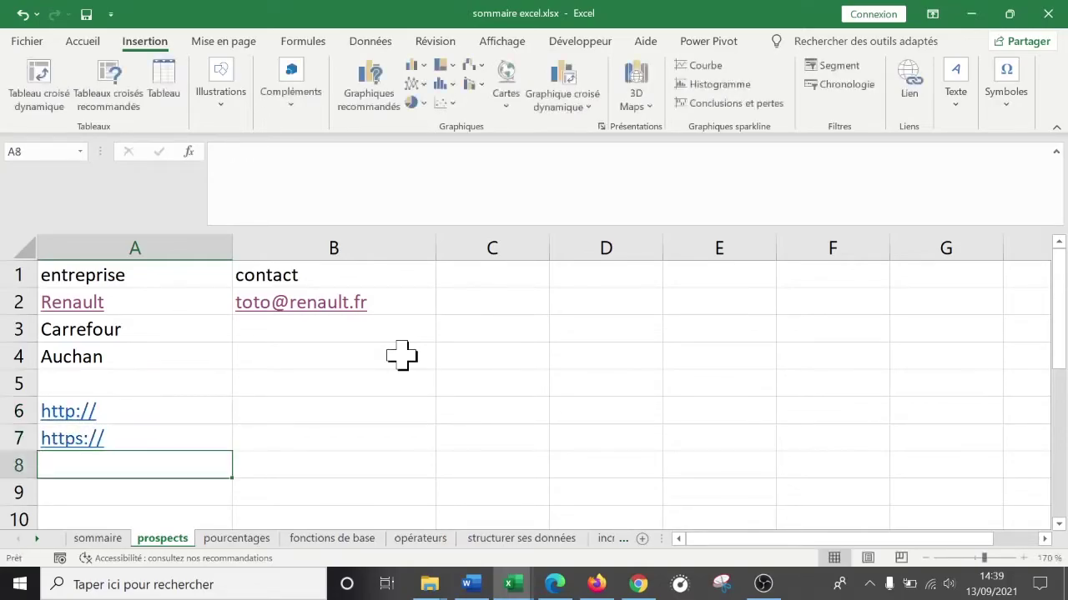
key("Up")
key("Up")
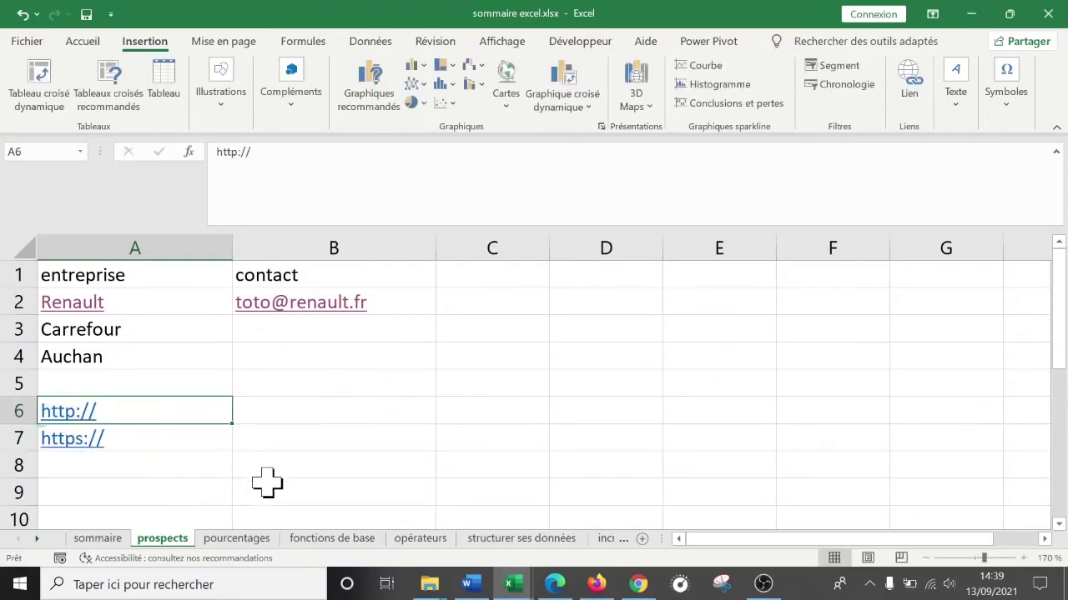
- Type a placeholder e-mail address in A9, then clear rows 6–9
left_click(153, 493)
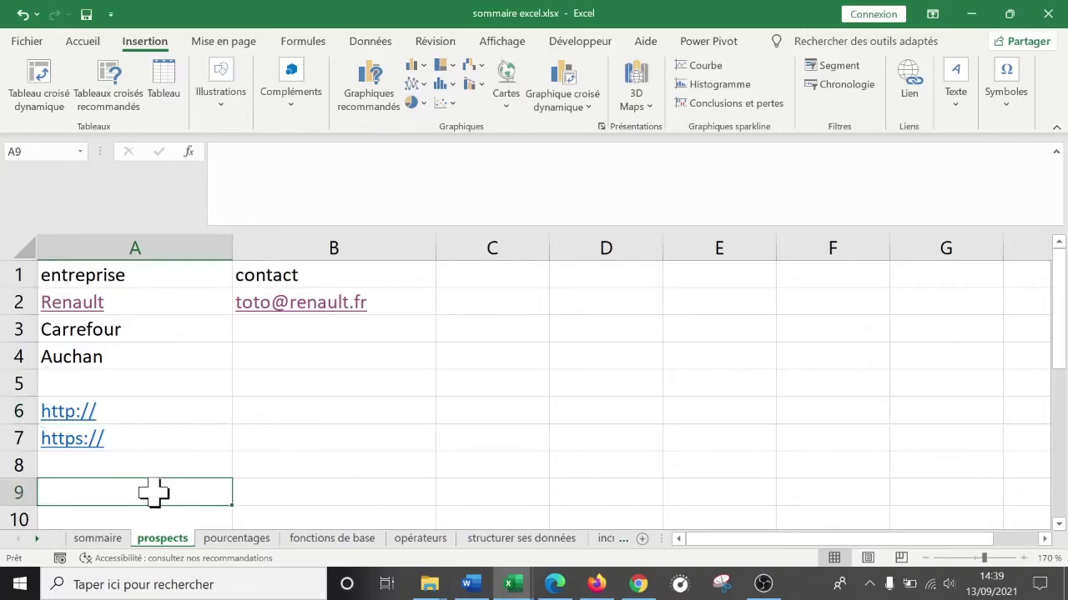
type("prenom@")
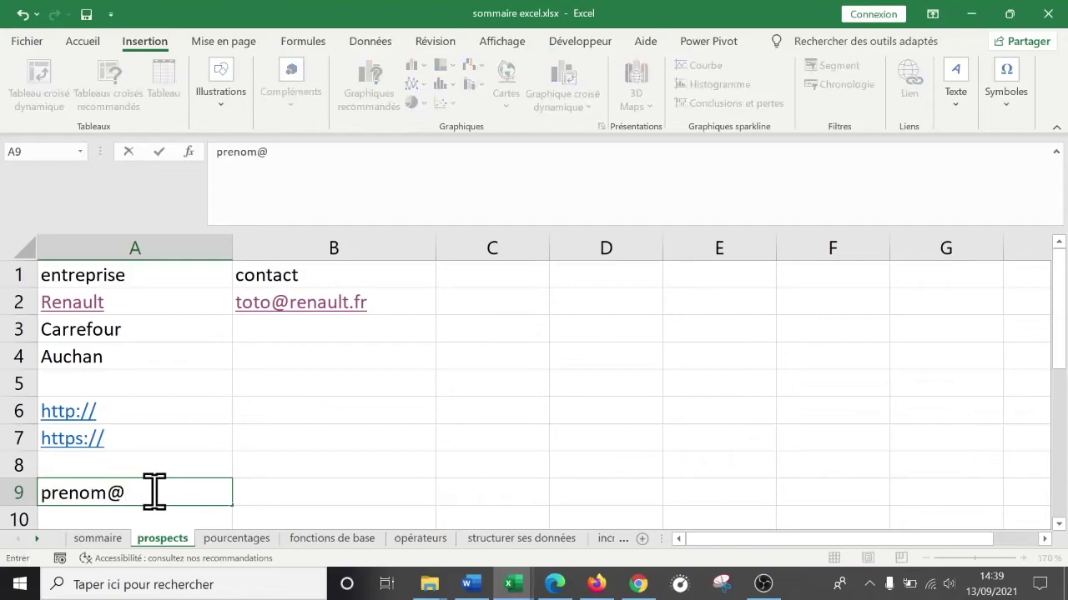
type("nomdedoiomaine.org")
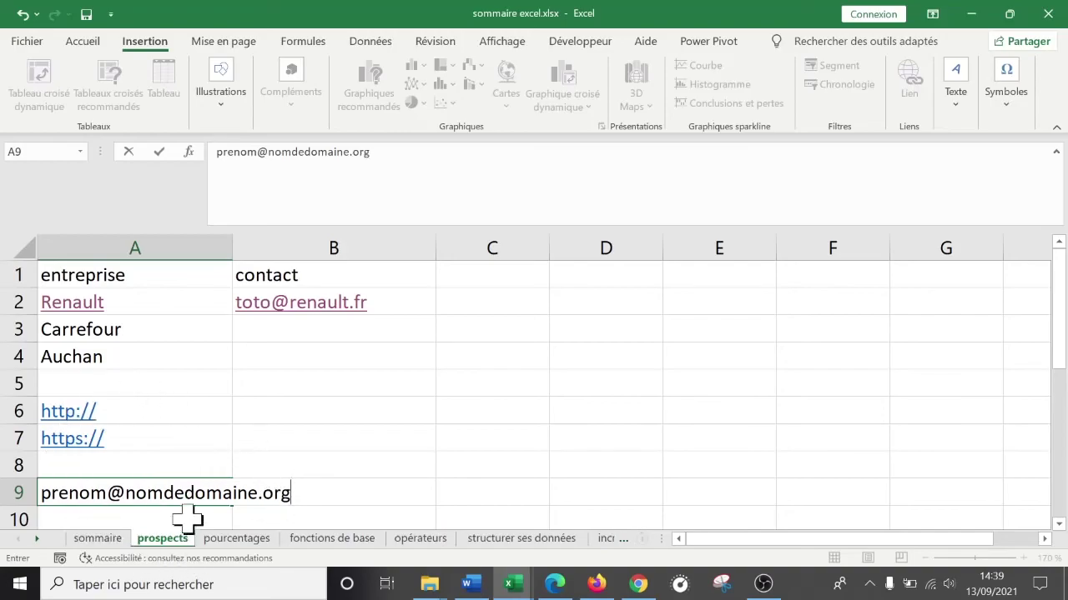
left_click_drag(19, 410, 19, 494)
key("Delete")
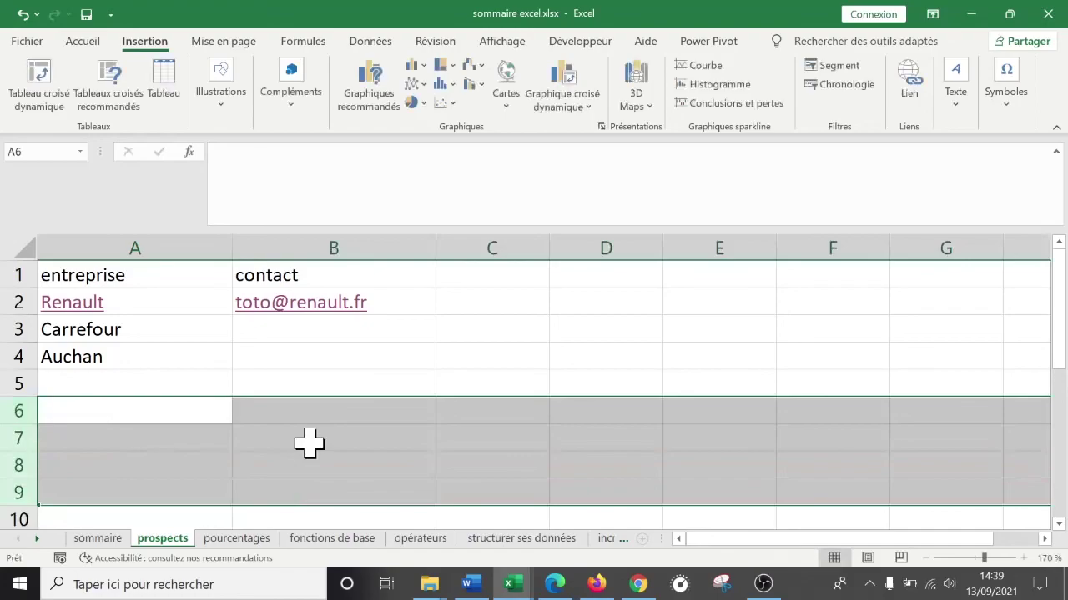